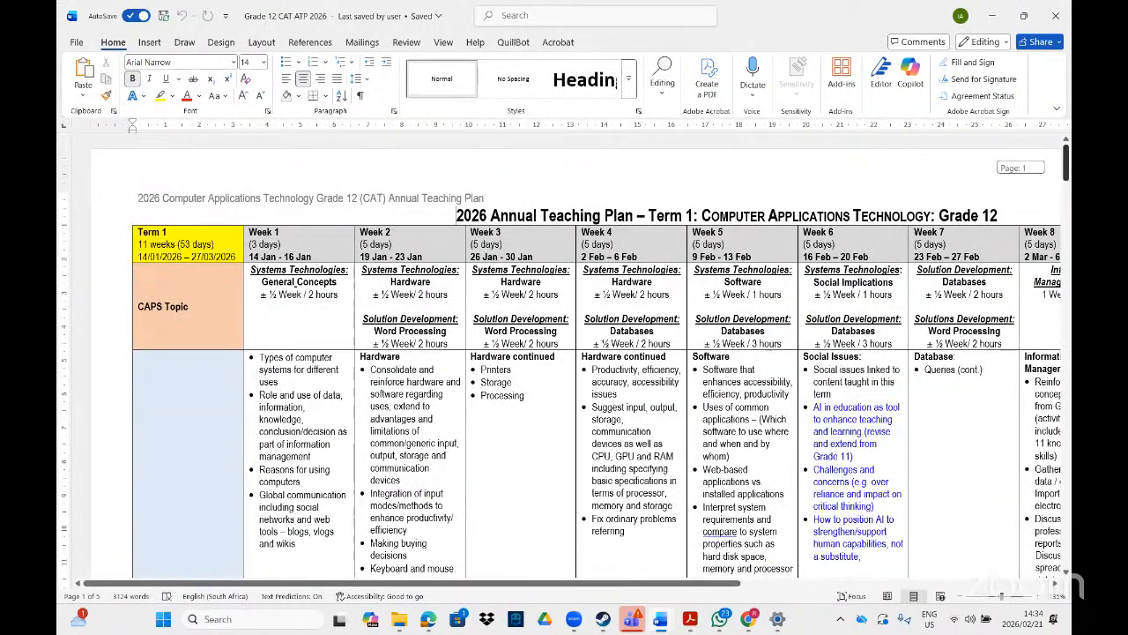
# - Examine the Term 1 table of the 2026 Grade 12 CAT annual teaching plan, covering all weeks, topics, coverage percentages and formal assessment tasks
pyautogui.moveTo(1065, 159); pyautogui.dragTo(1066, 196)
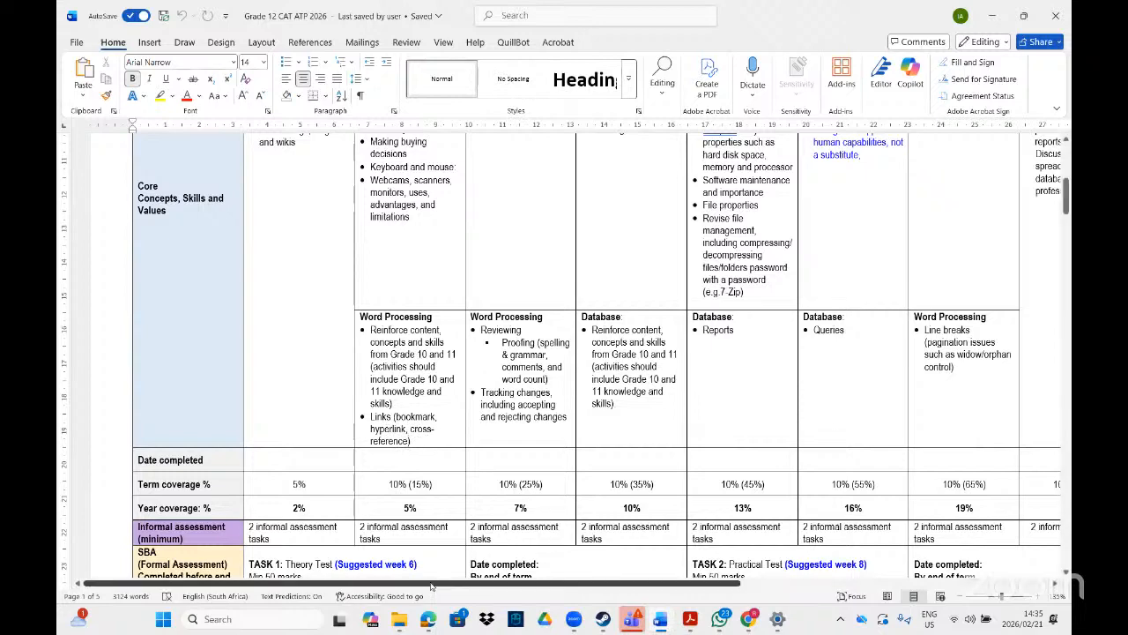
pyautogui.moveTo(431, 586); pyautogui.dragTo(559, 557)
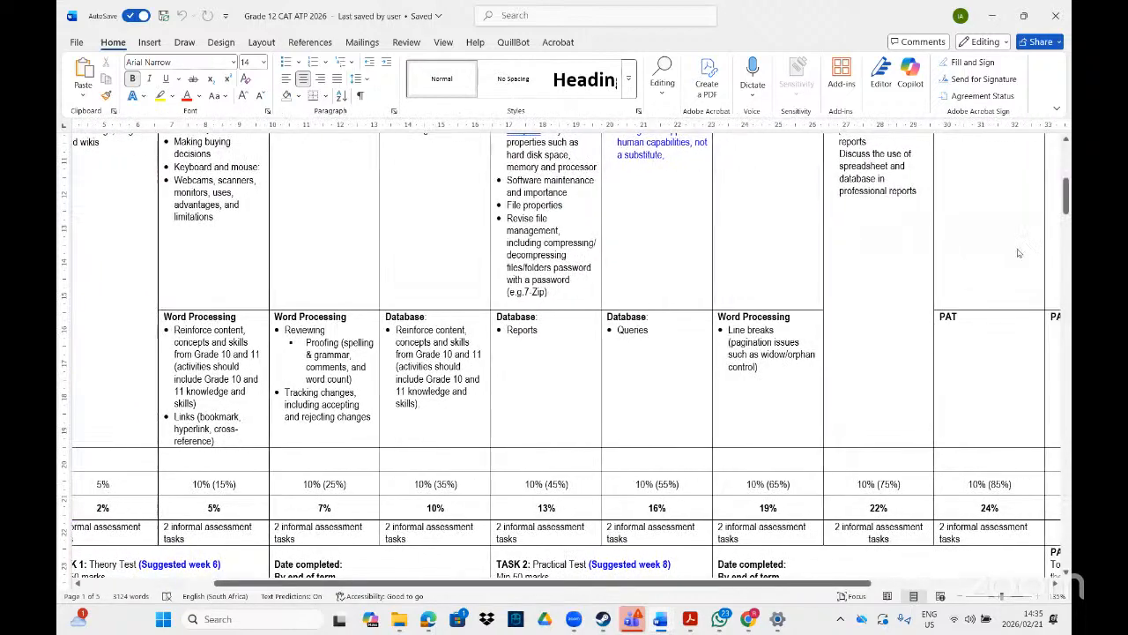
pyautogui.moveTo(1065, 201)
pyautogui.mouseDown()
pyautogui.moveTo(1066, 163)
pyautogui.moveTo(1065, 186)
pyautogui.mouseUp()
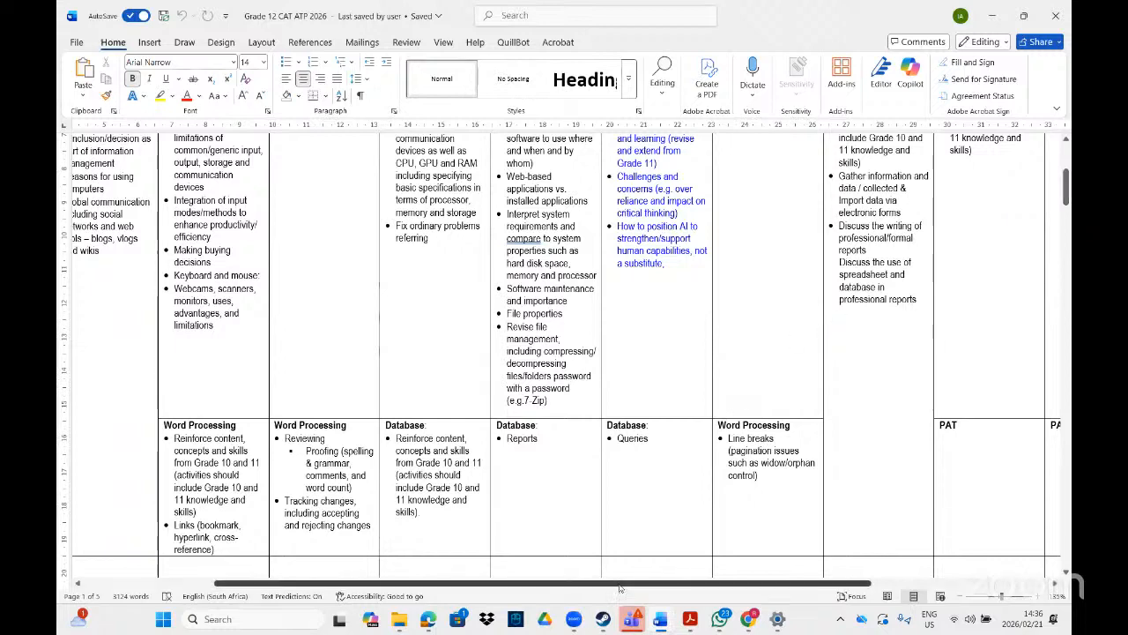
pyautogui.moveTo(630, 585); pyautogui.dragTo(804, 585)
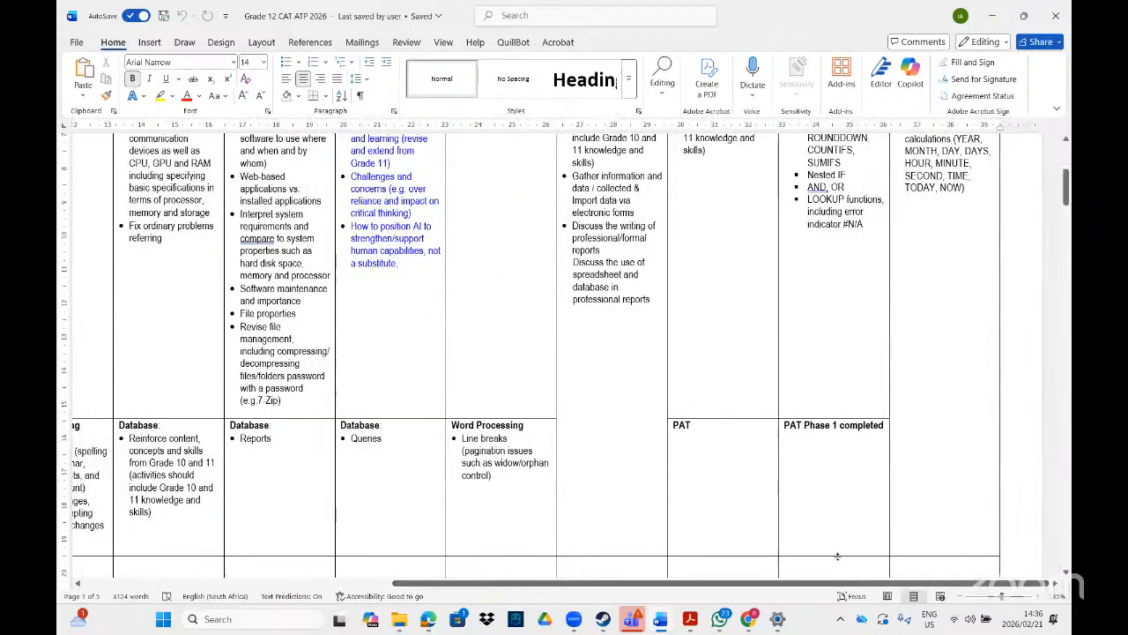
pyautogui.moveTo(1066, 193); pyautogui.dragTo(1065, 167)
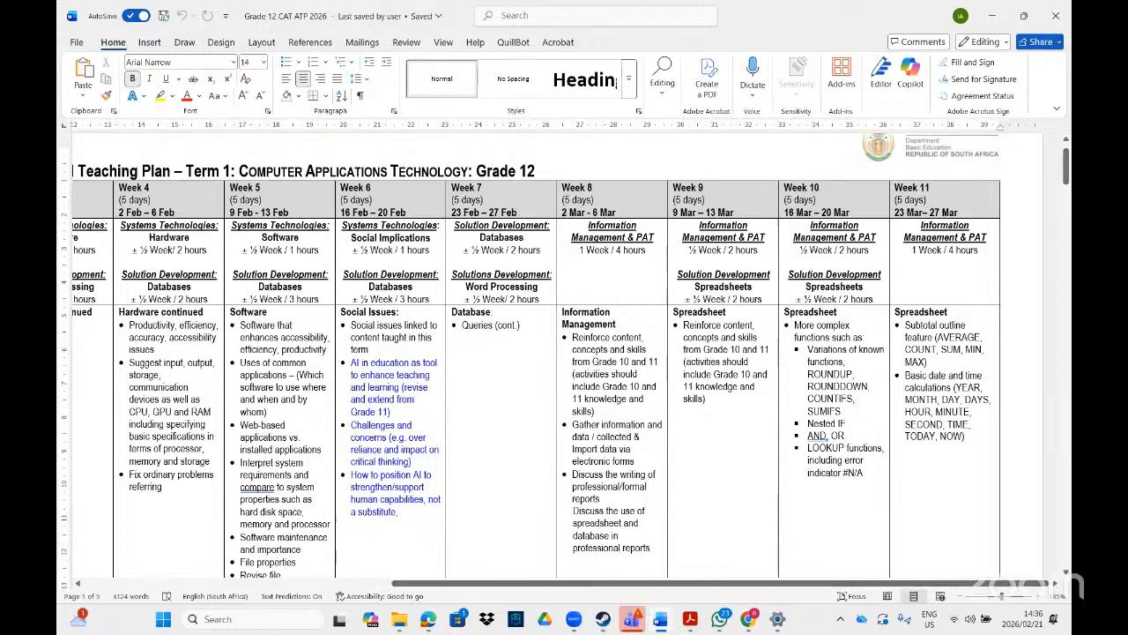
pyautogui.moveTo(1066, 172); pyautogui.dragTo(1066, 203)
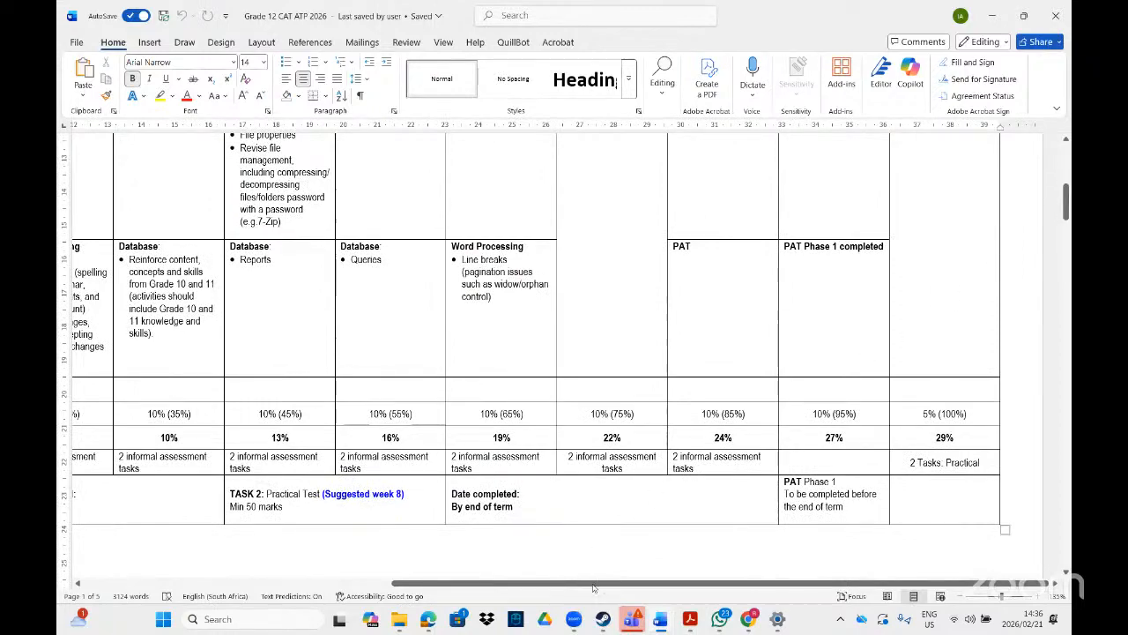
pyautogui.moveTo(588, 588); pyautogui.dragTo(312, 589)
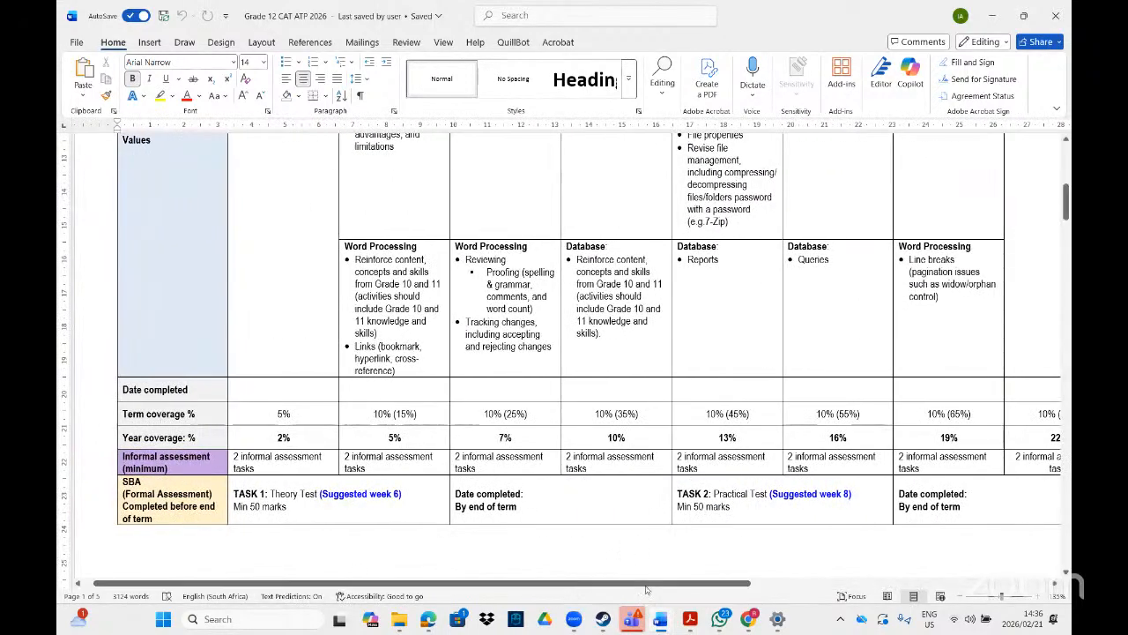
# - Switch to the GRADE 12 MS WORD document and review its study checklist tables, including the Week 7 topics, returning to the beginning
pyautogui.click(668, 623)
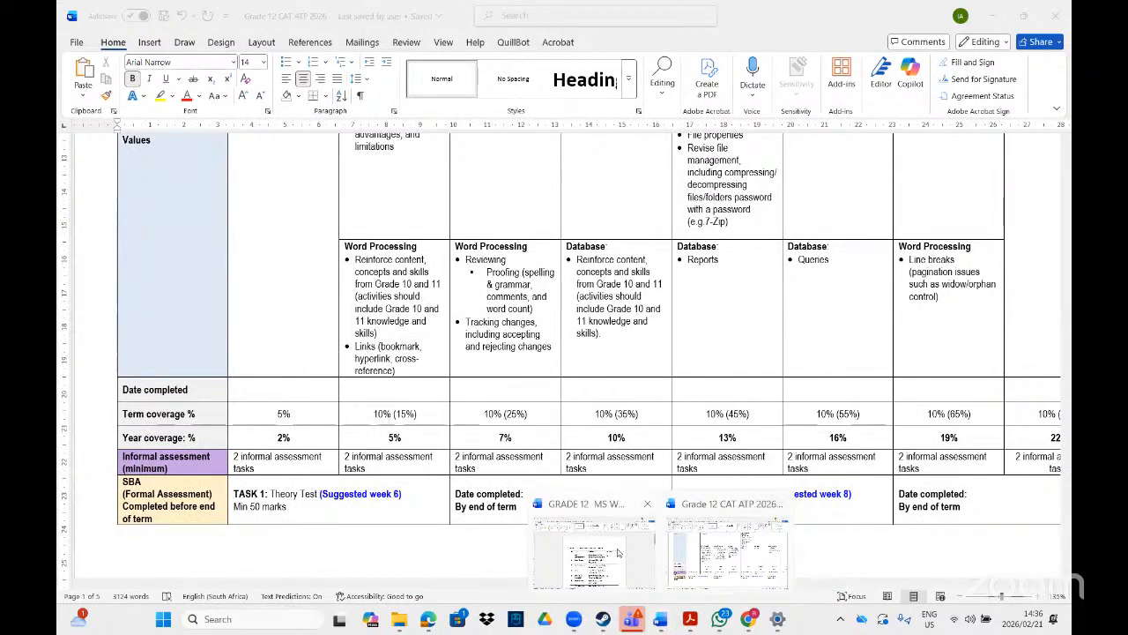
pyautogui.click(592, 550)
pyautogui.moveTo(1065, 196); pyautogui.dragTo(1065, 220)
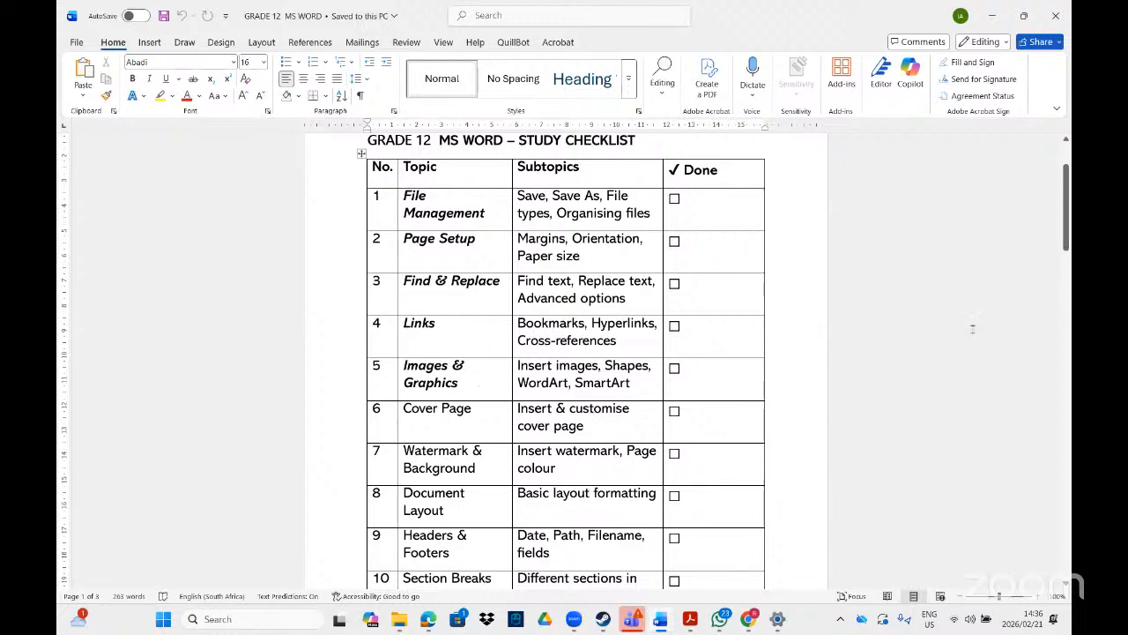
pyautogui.moveTo(1067, 240); pyautogui.dragTo(1067, 270)
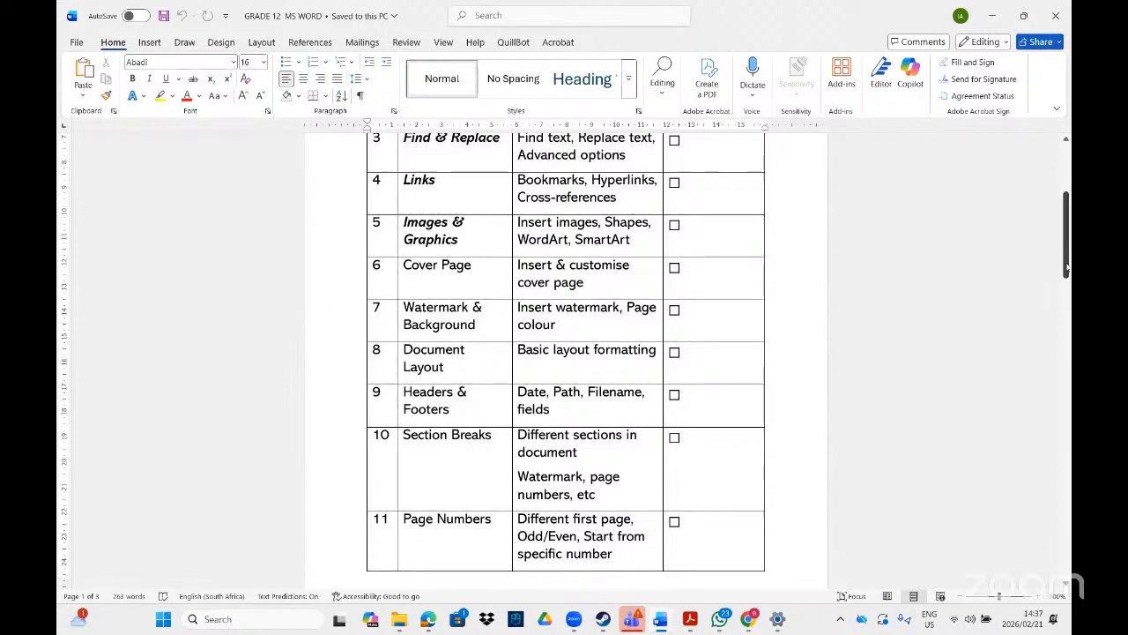
pyautogui.moveTo(1066, 264); pyautogui.dragTo(1066, 363)
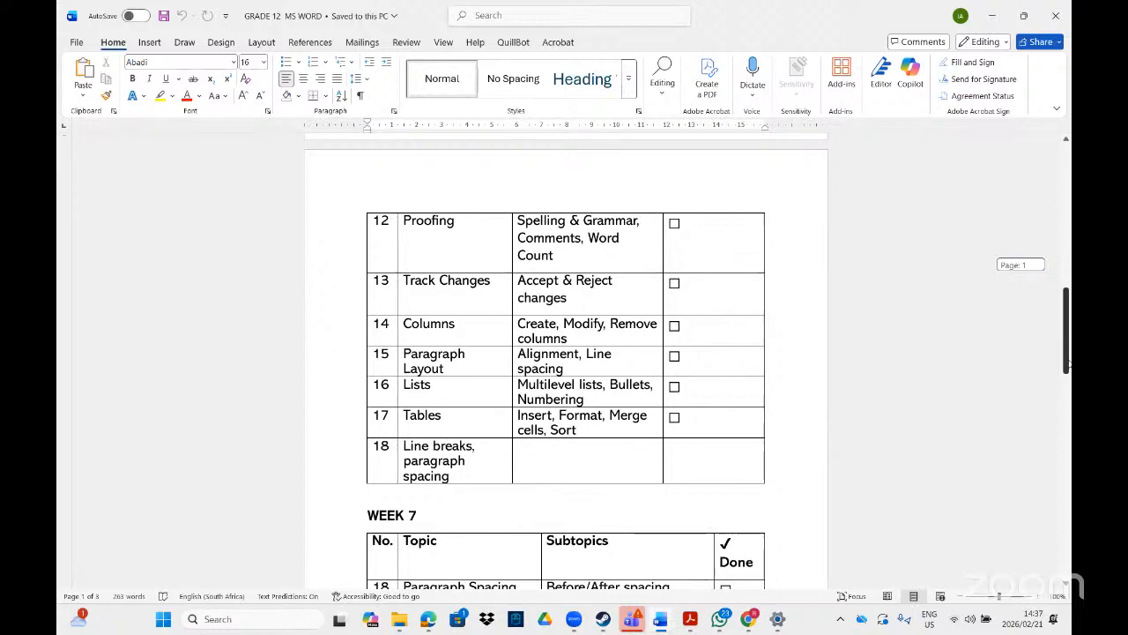
pyautogui.hotkey('ctrl', 'Home')
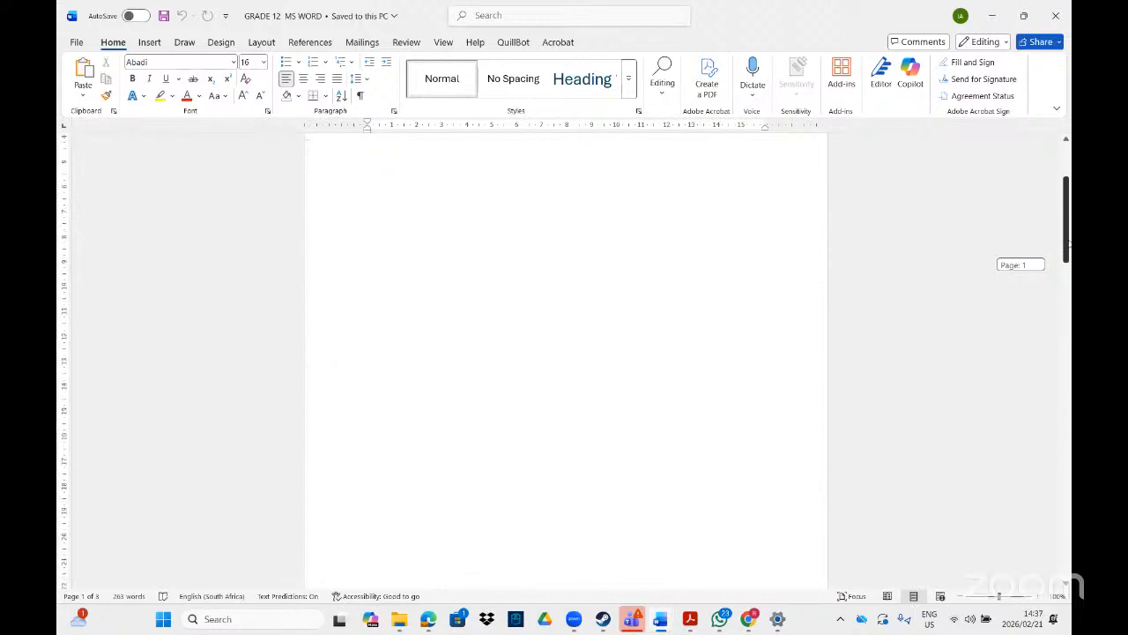
pyautogui.scroll(-15, 564, 362)
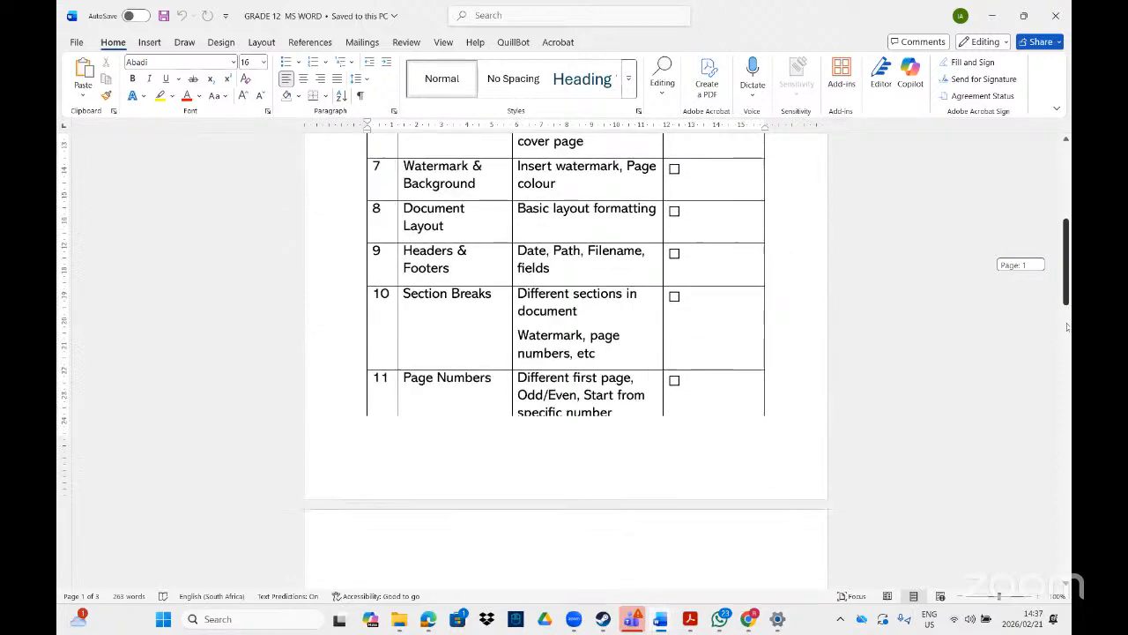
pyautogui.scroll(-3, 1068, 425)
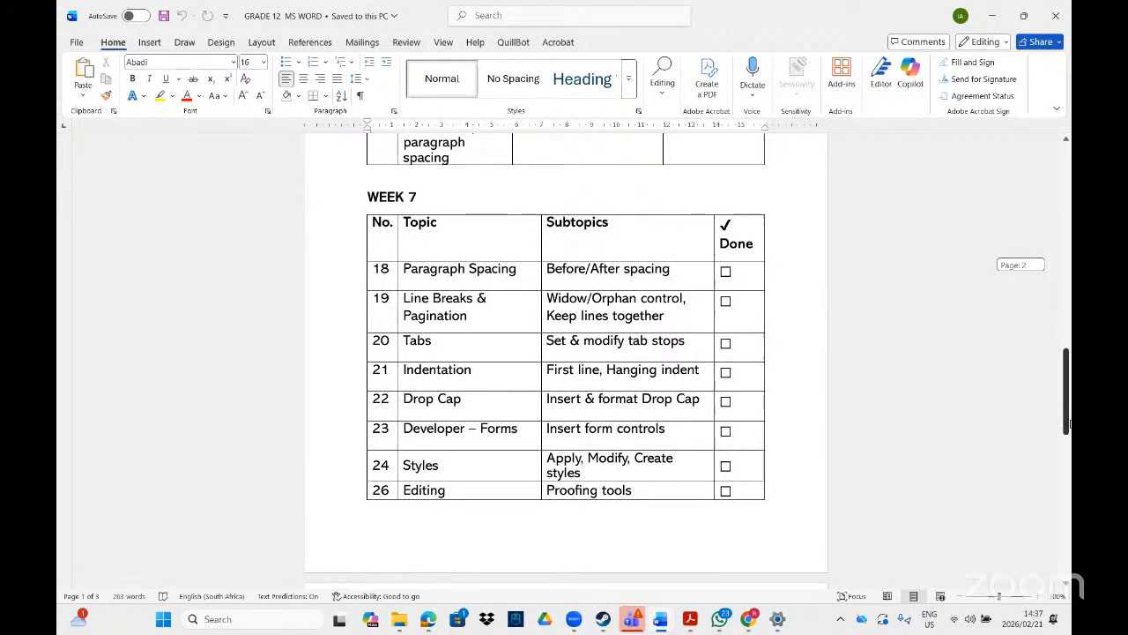
pyautogui.moveTo(1070, 424); pyautogui.dragTo(1070, 487)
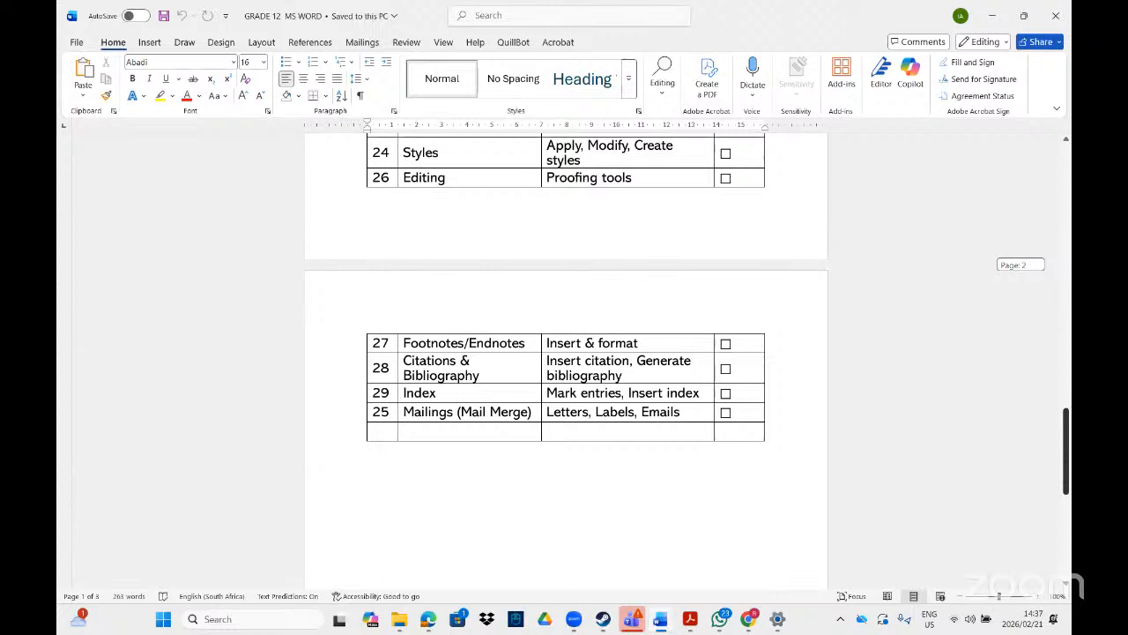
pyautogui.moveTo(1070, 487); pyautogui.dragTo(1071, 483)
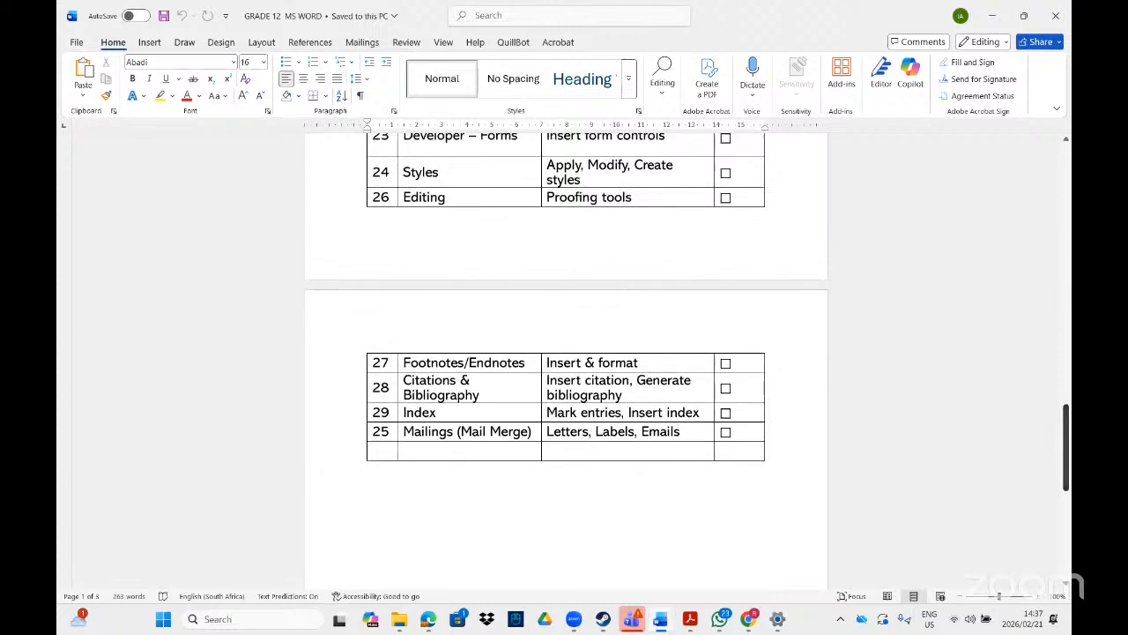
pyautogui.click(561, 432)
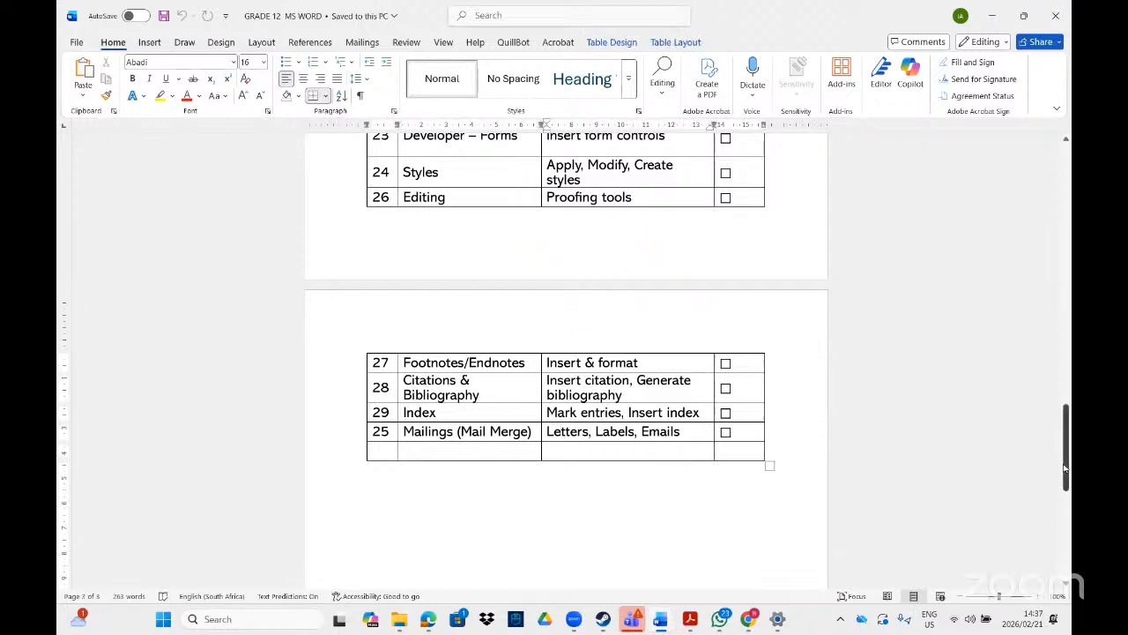
pyautogui.moveTo(1065, 467); pyautogui.dragTo(1064, 203)
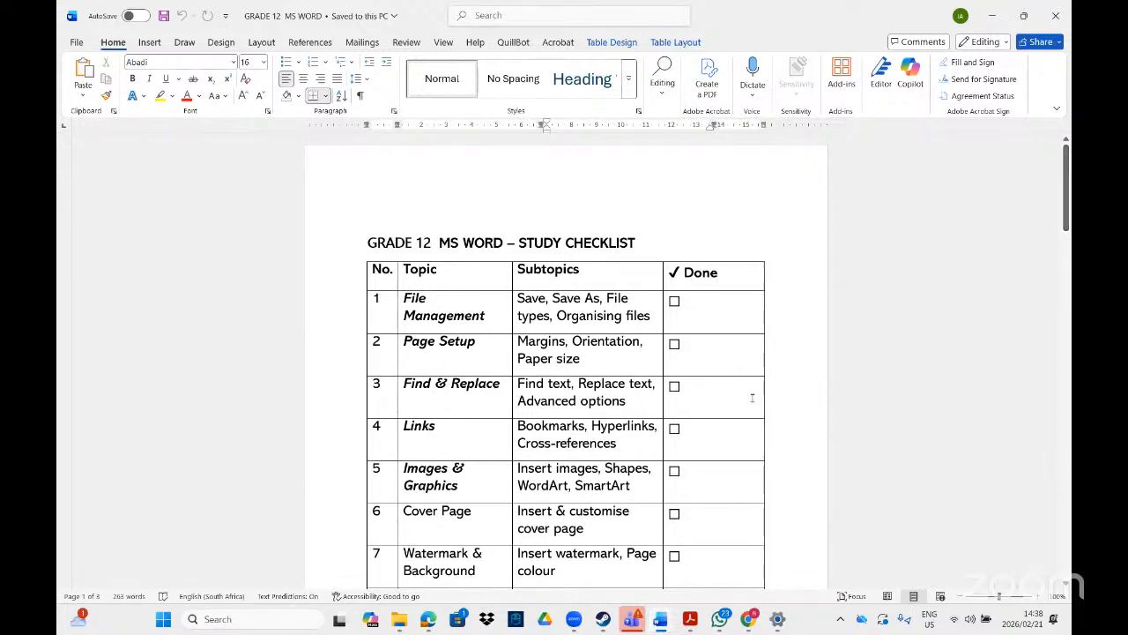
# - Switch to the Grade 12 MS Word activities PDF in Adobe Acrobat and look through its table of contents
pyautogui.moveTo(401, 623)
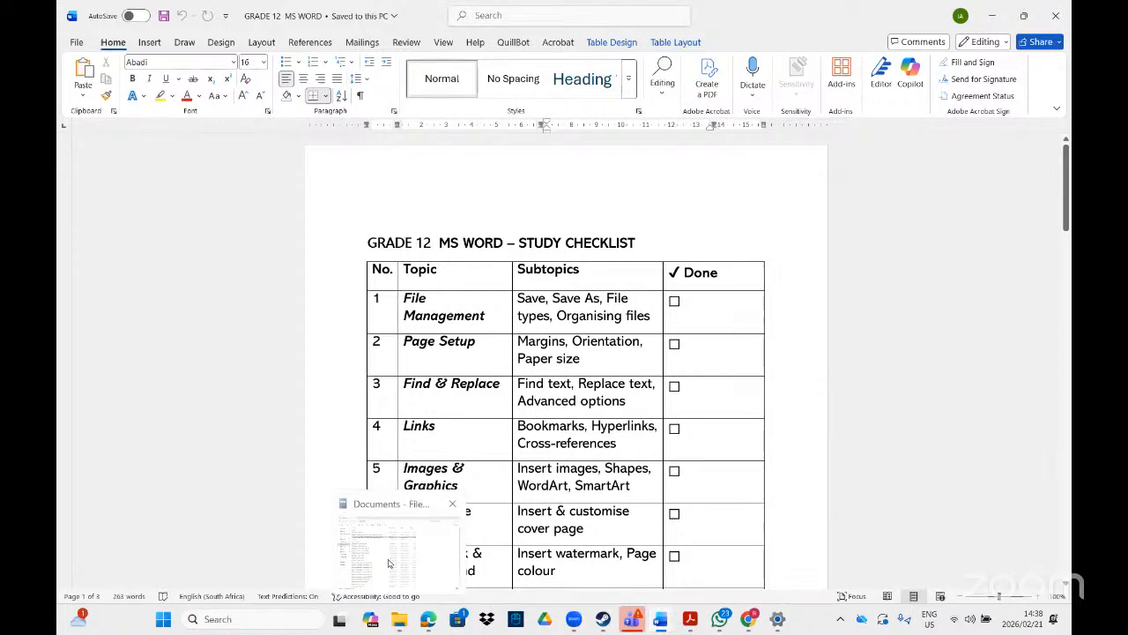
pyautogui.click(691, 620)
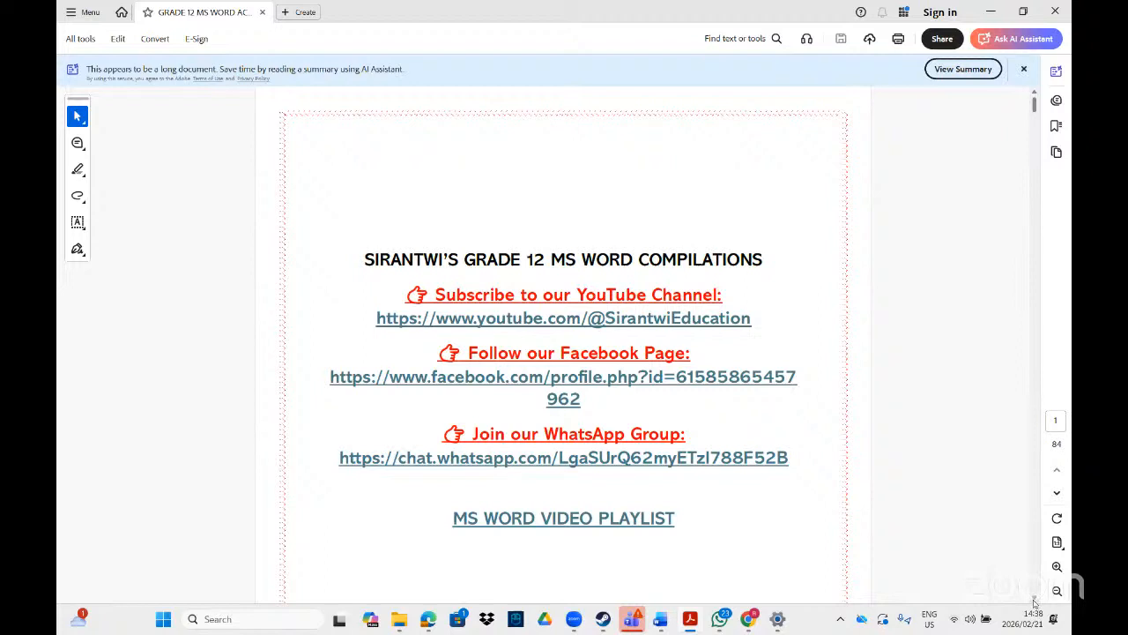
pyautogui.scroll(-5, 1035, 602)
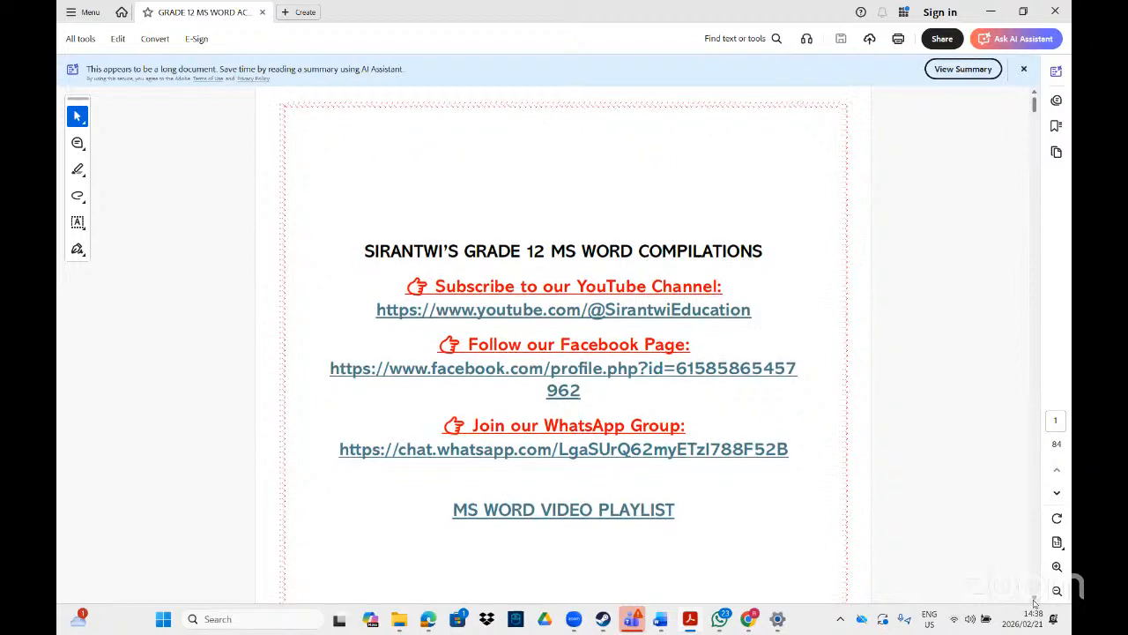
pyautogui.scroll(-10, 1035, 602)
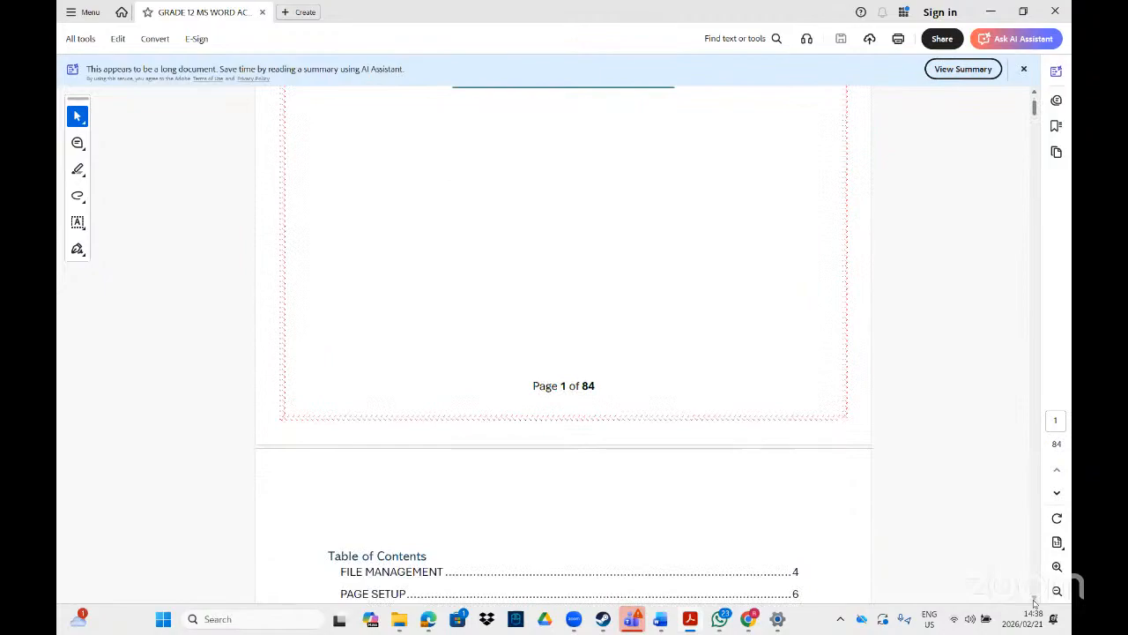
pyautogui.scroll(-10, 1036, 602)
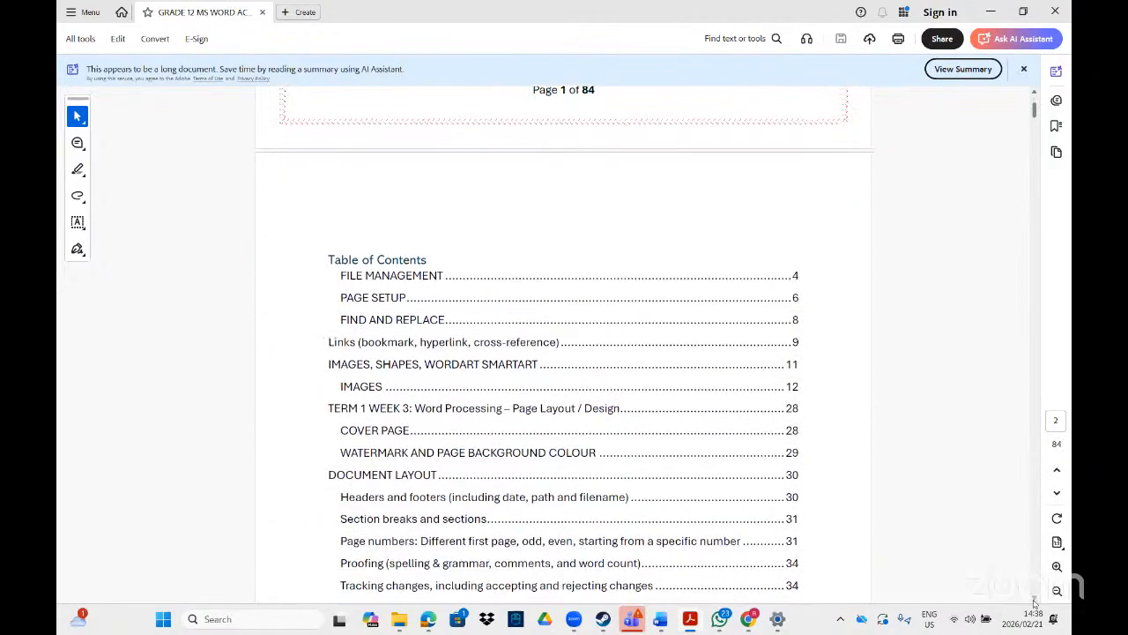
pyautogui.scroll(-20, 1036, 602)
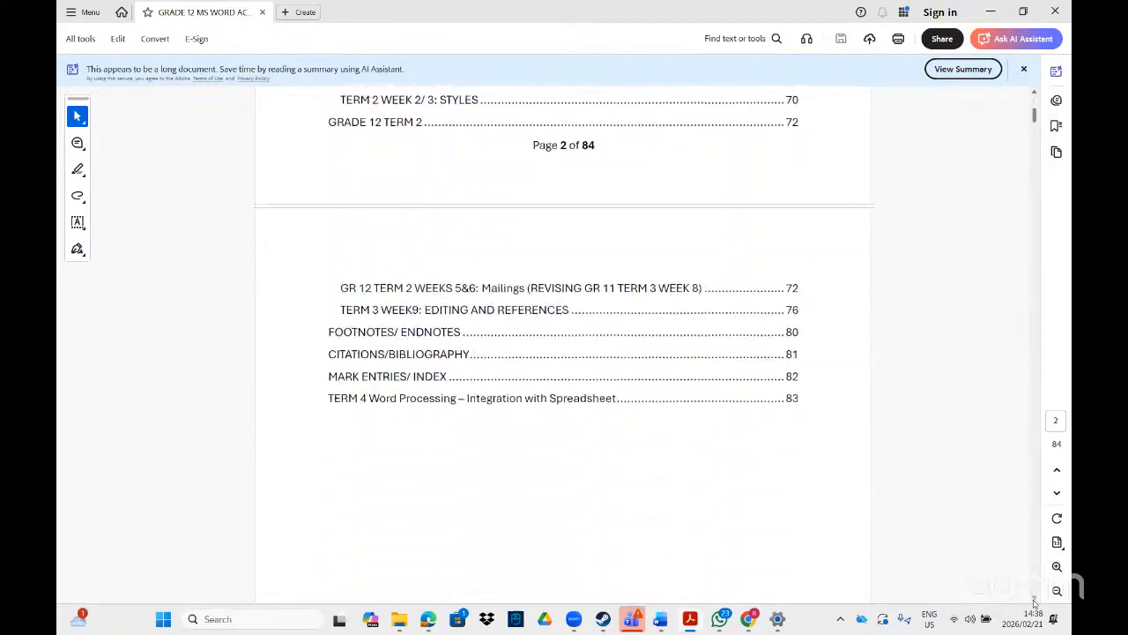
# - Read the Term 1 Week 2 topics and the File Management activities table on page 4 of the PDF
pyautogui.scroll(-2, 1036, 602)
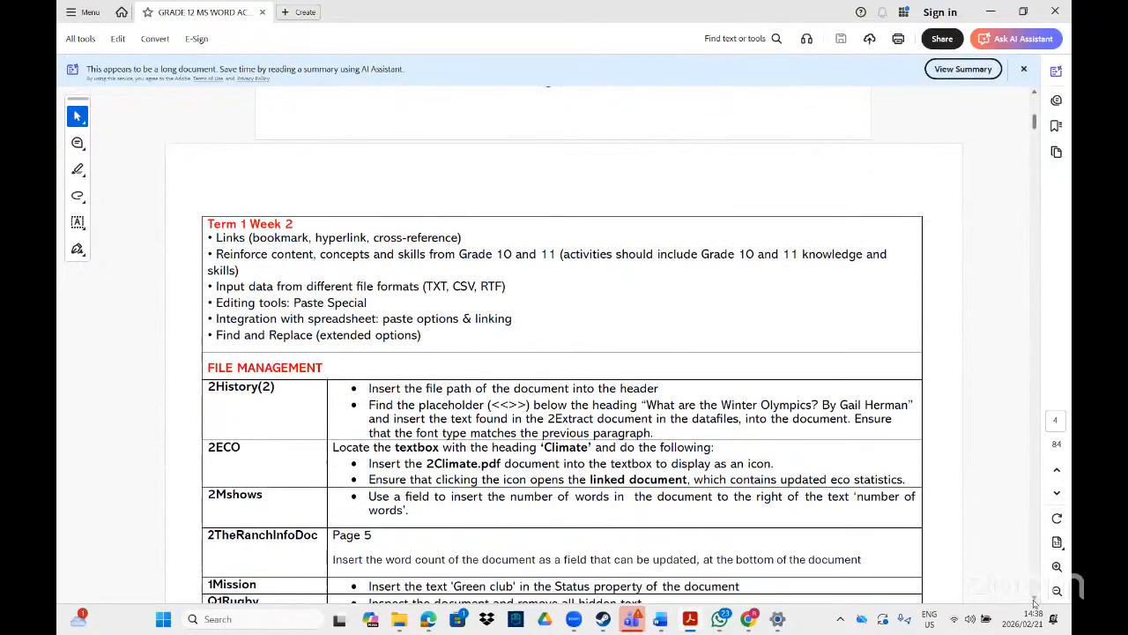
pyautogui.scroll(-1, 1036, 602)
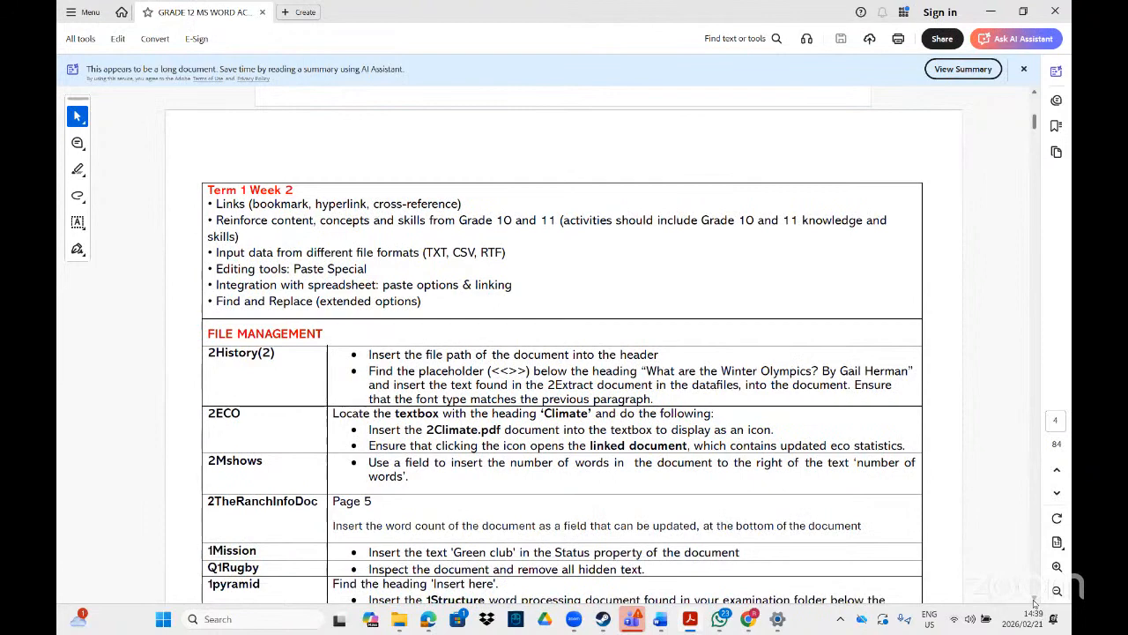
pyautogui.scroll(-1, 1035, 602)
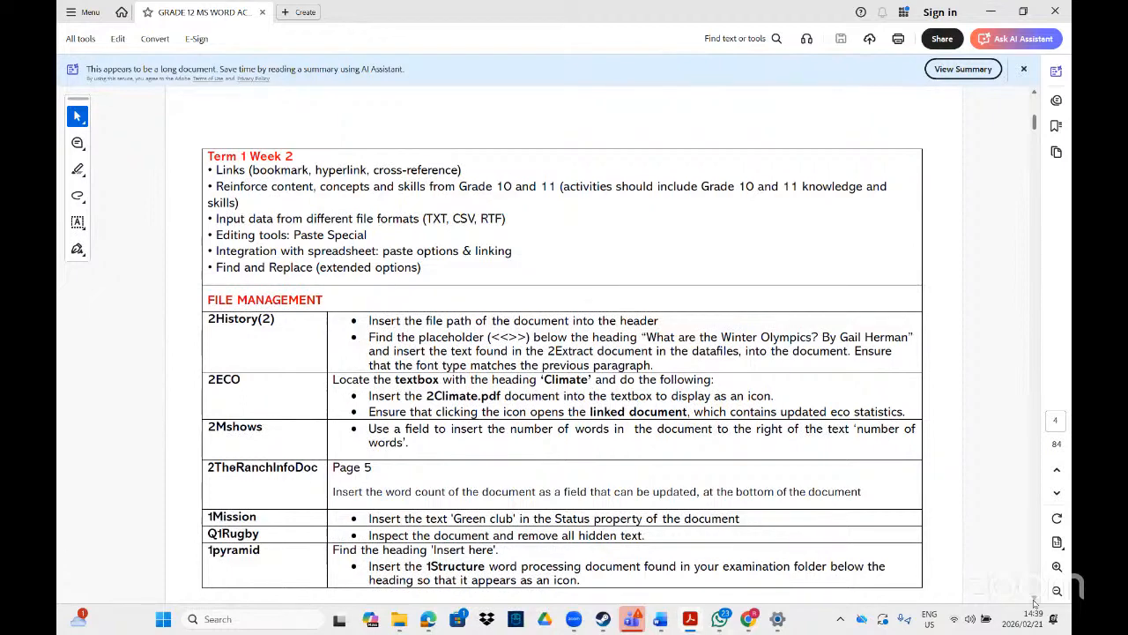
pyautogui.scroll(-1, 1036, 602)
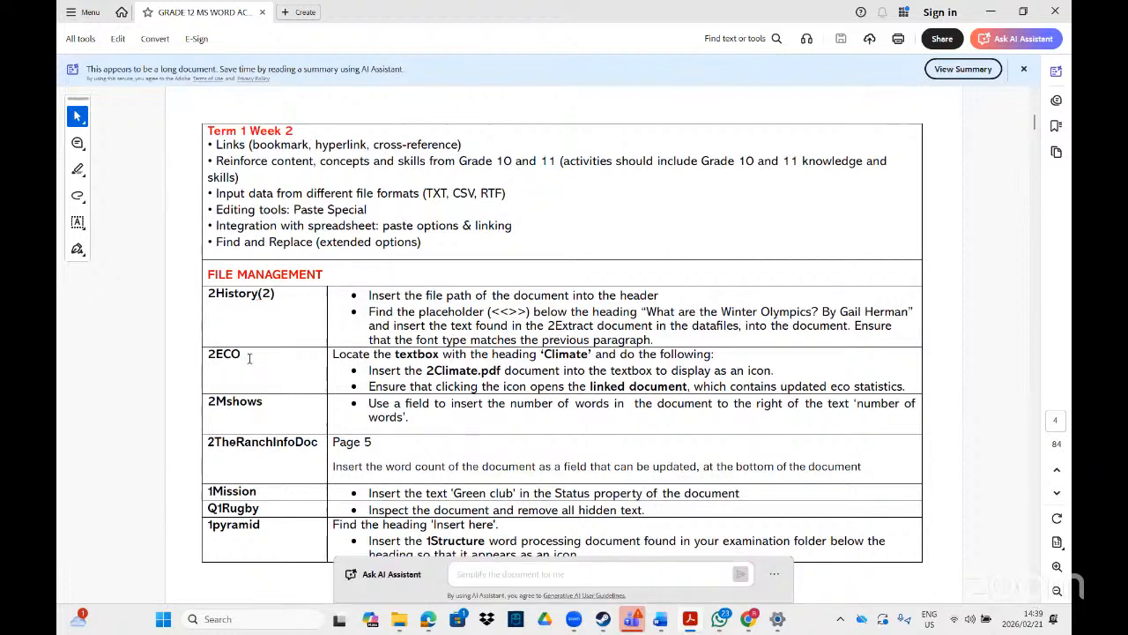
pyautogui.moveTo(398, 620)
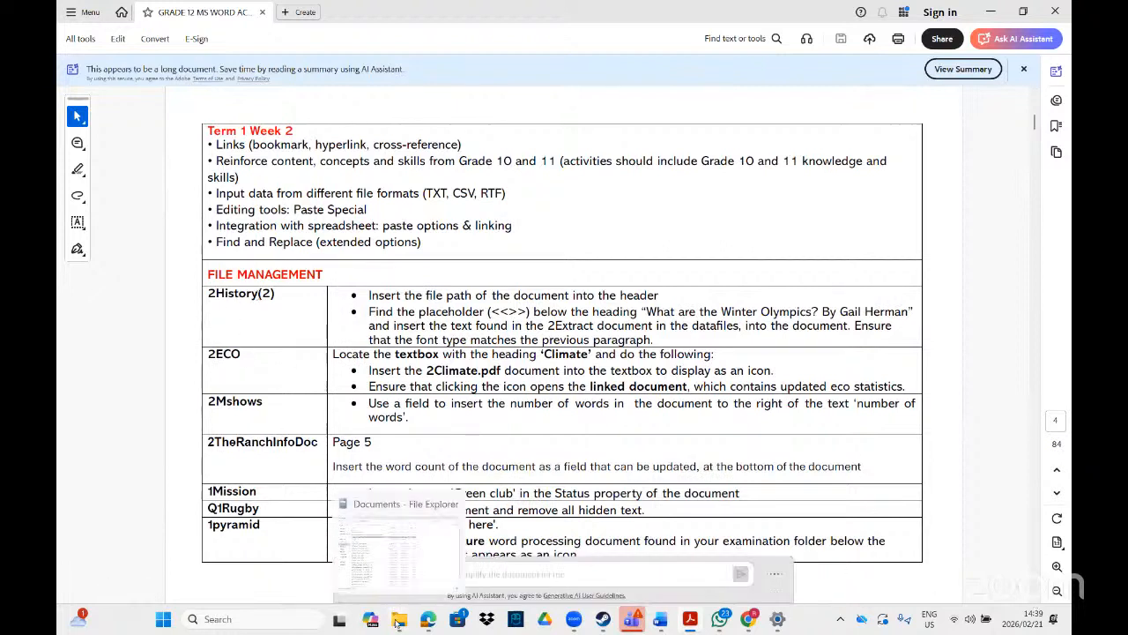
pyautogui.click(397, 621)
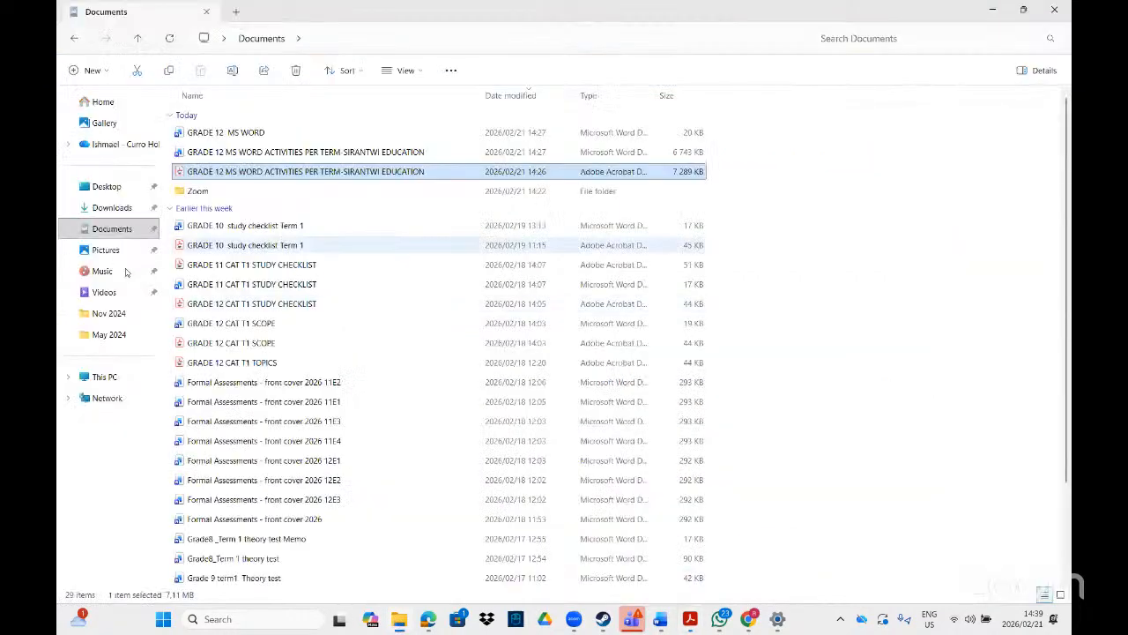
pyautogui.click(104, 377)
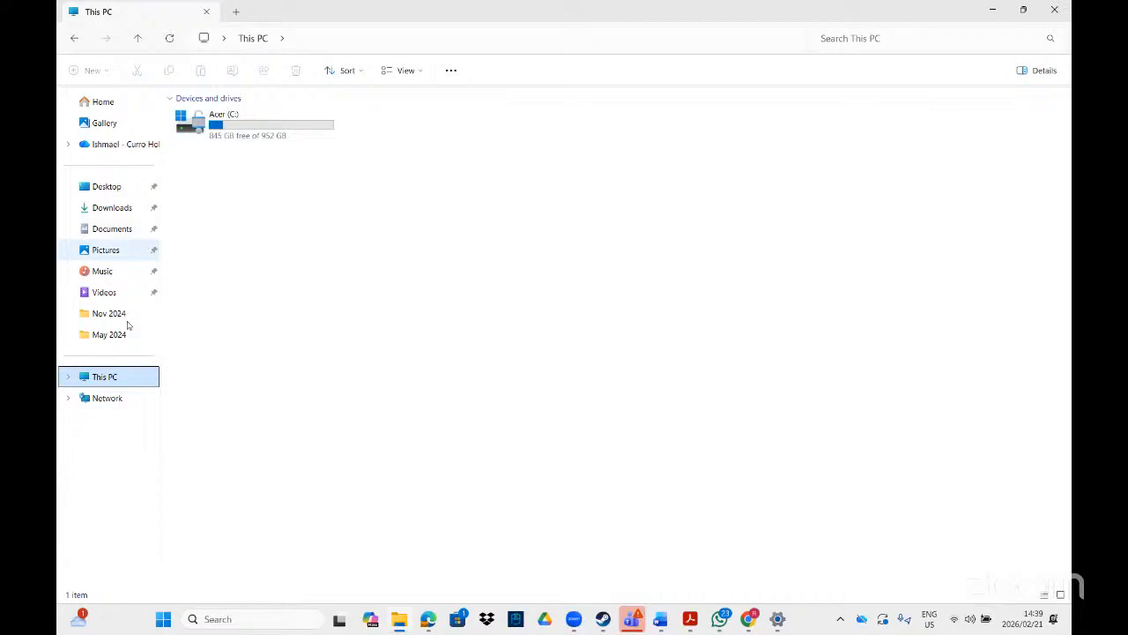
# - Search Windows for the 2History document, open its file location, and go up to the Grade 12 folder in File Explorer
pyautogui.click(158, 627)
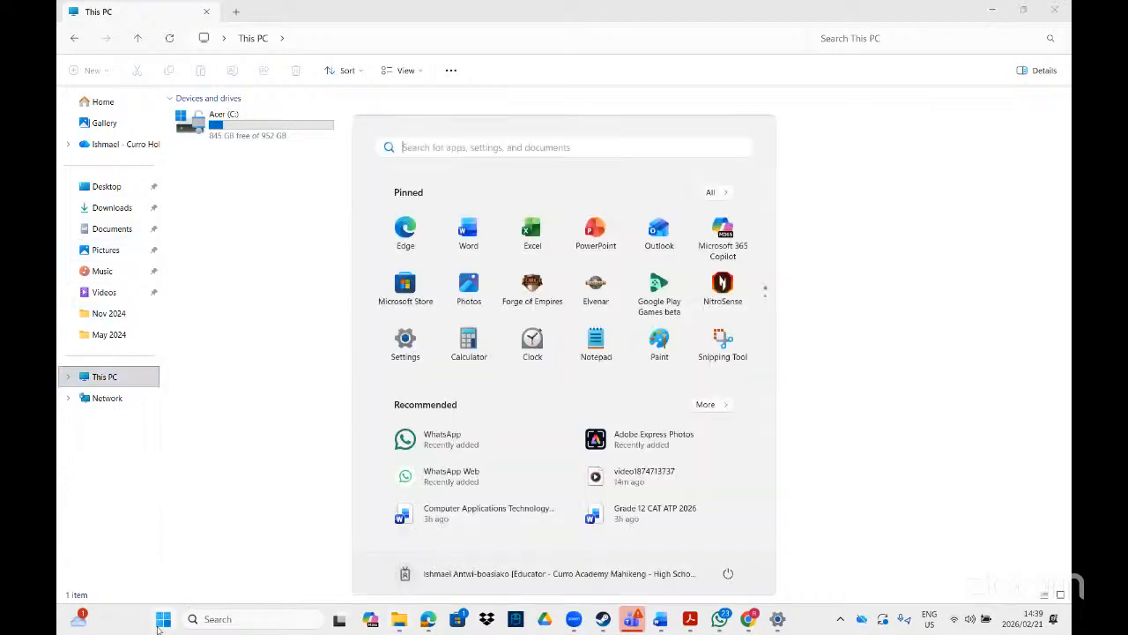
pyautogui.write('2HIStory')
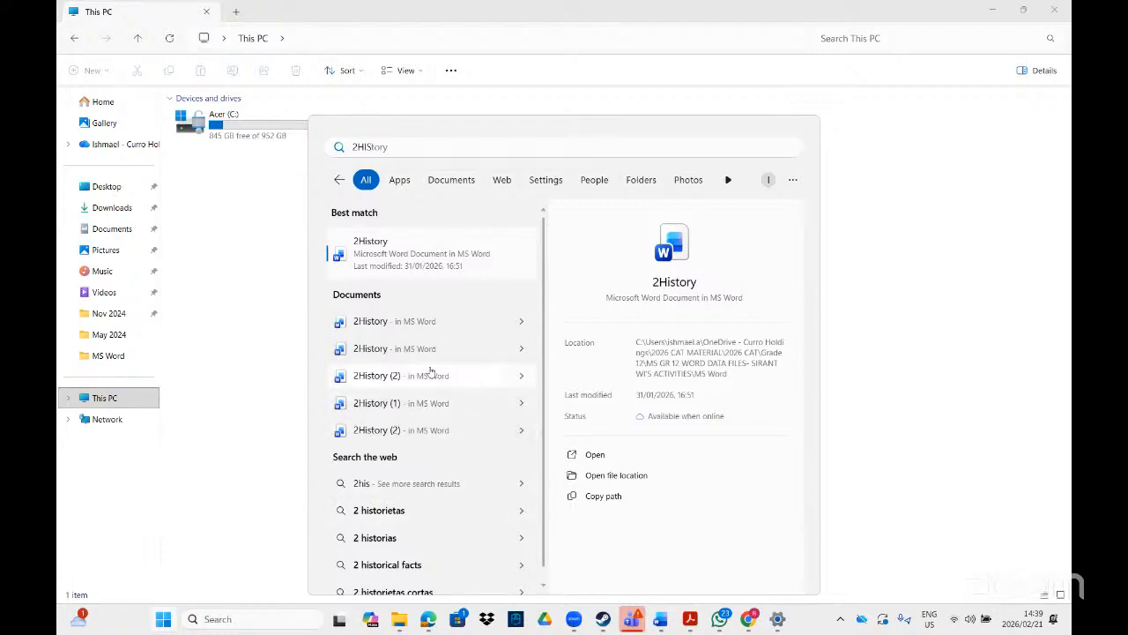
pyautogui.click(590, 478)
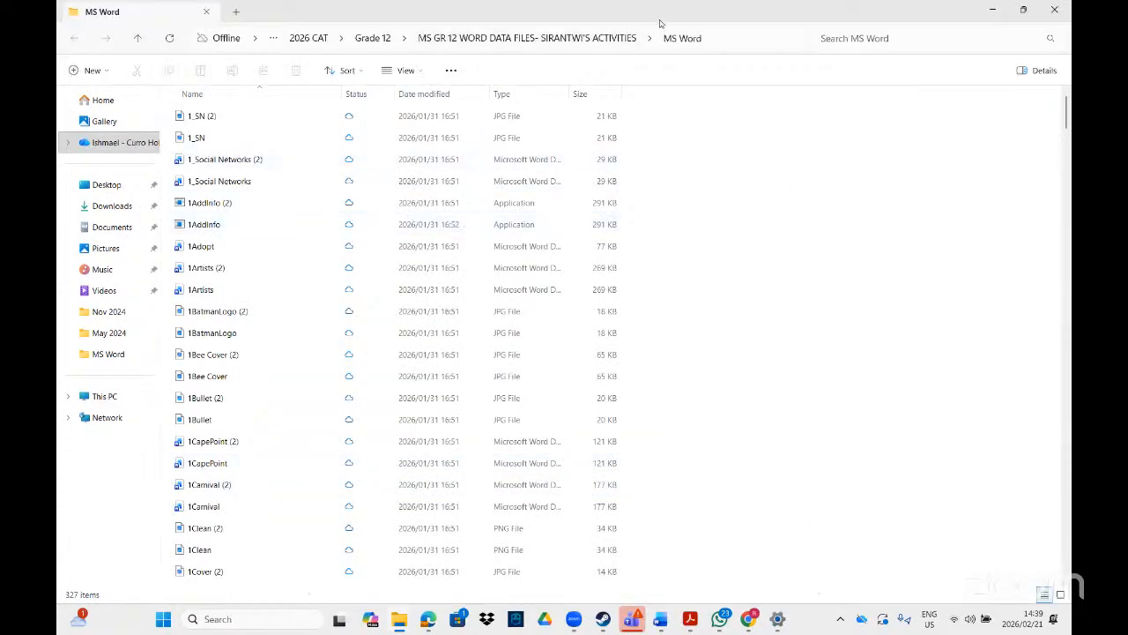
pyautogui.click(377, 41)
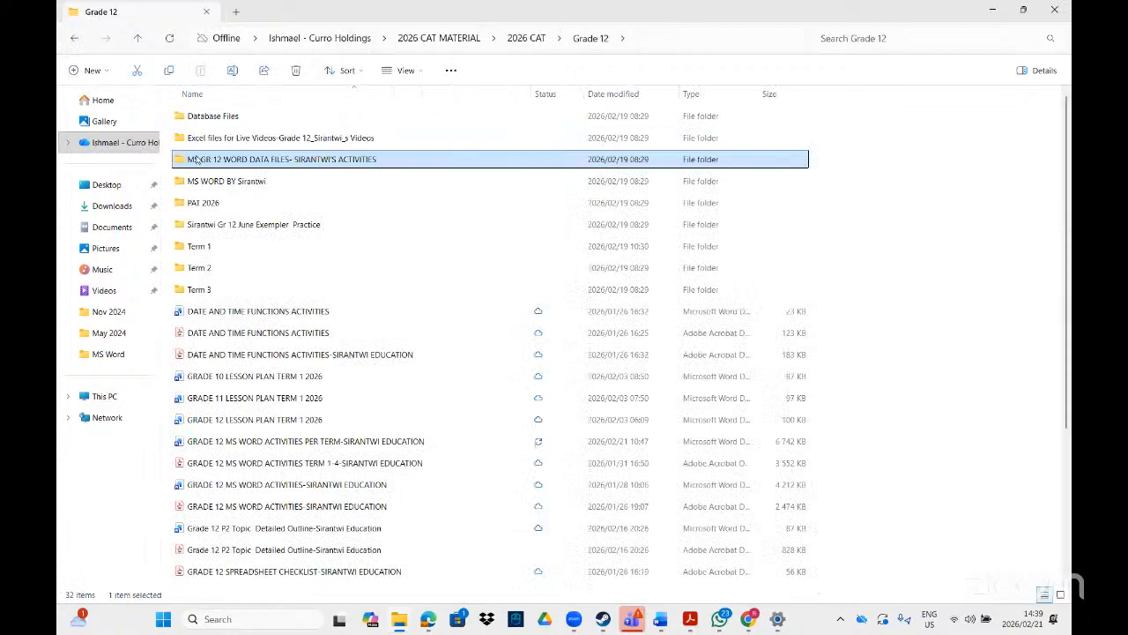
# - Copy the MS GR 12 WORD DATA FILES- SIRANTWI'S ACTIVITIES folder and go to the Documents folder
pyautogui.rightClick(196, 159)
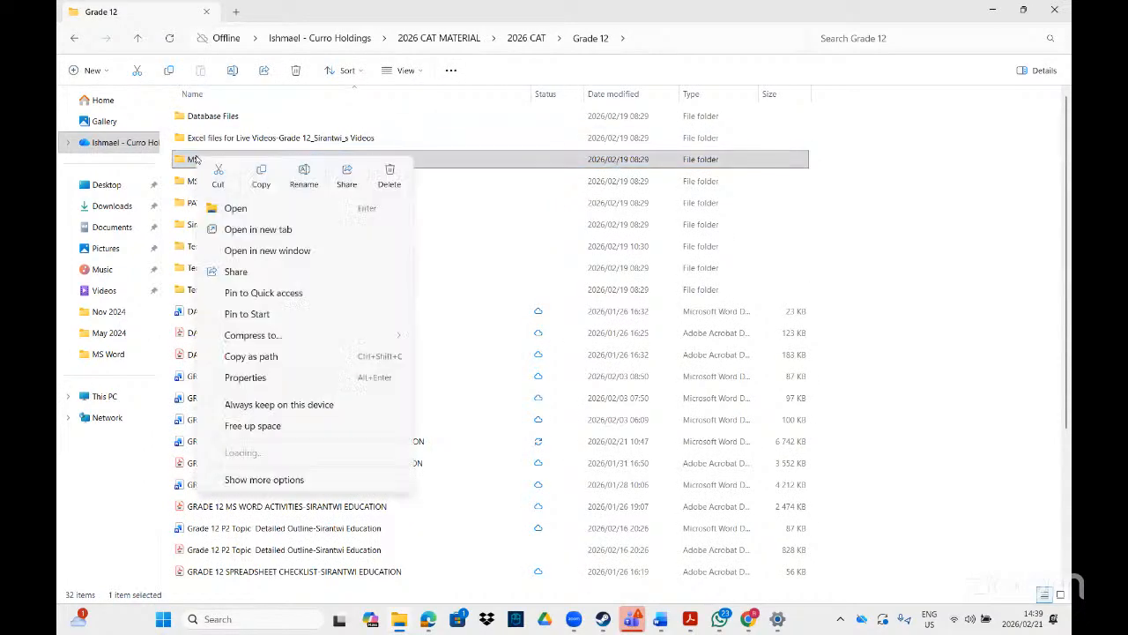
pyautogui.click(259, 171)
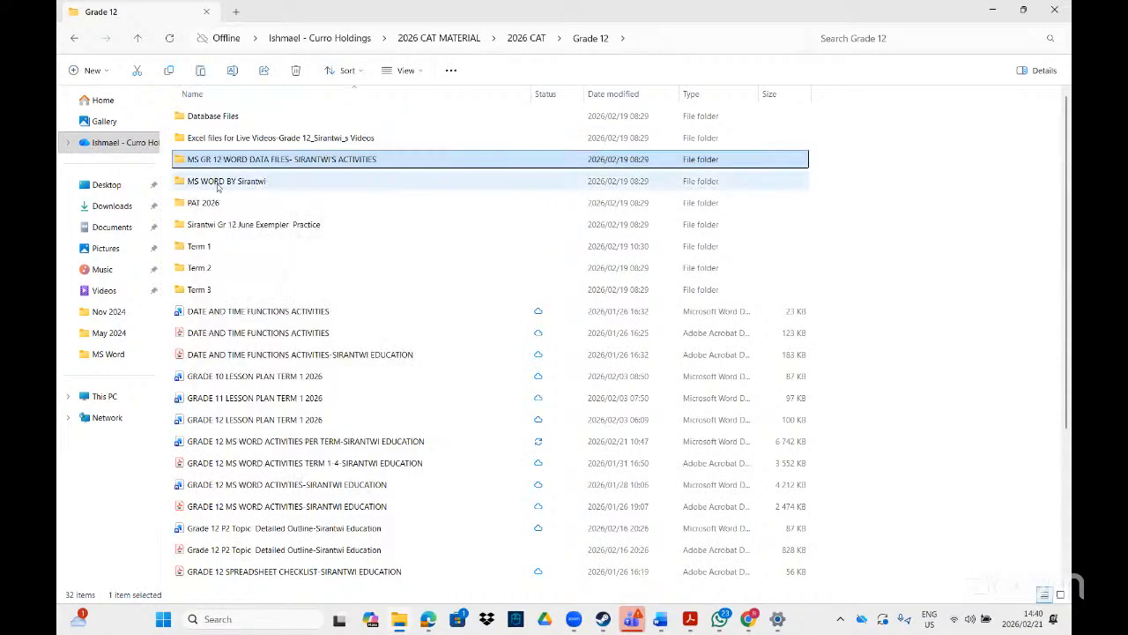
pyautogui.click(112, 227)
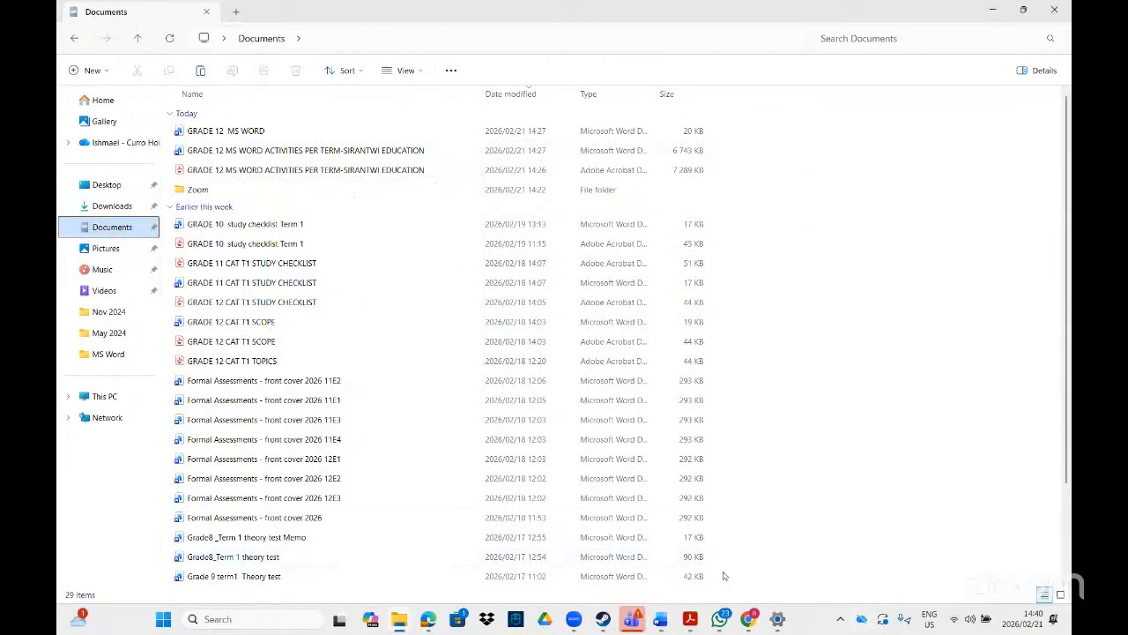
# - Check the OneDrive connection and start re-entering the account credentials
pyautogui.click(861, 617)
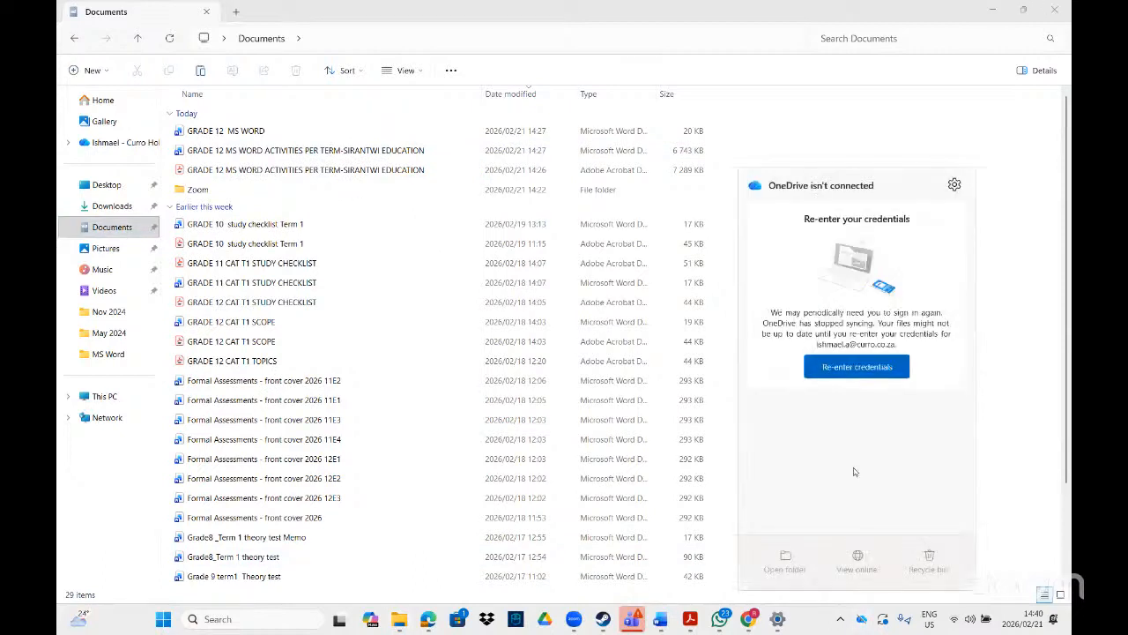
pyautogui.click(872, 370)
pyautogui.click(703, 126)
# - Switch to Google Drive, maximize it, and go to the GRADE 12 folder inside the CAT practical resources of CAT 2026 RESOURCES
pyautogui.click(513, 626)
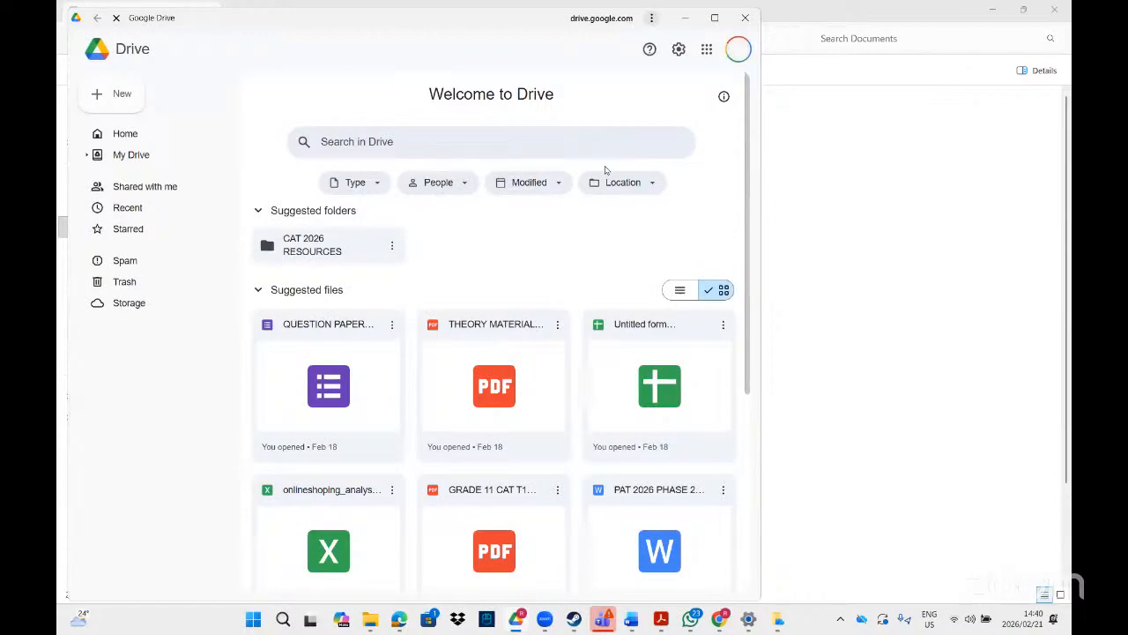
pyautogui.click(141, 155)
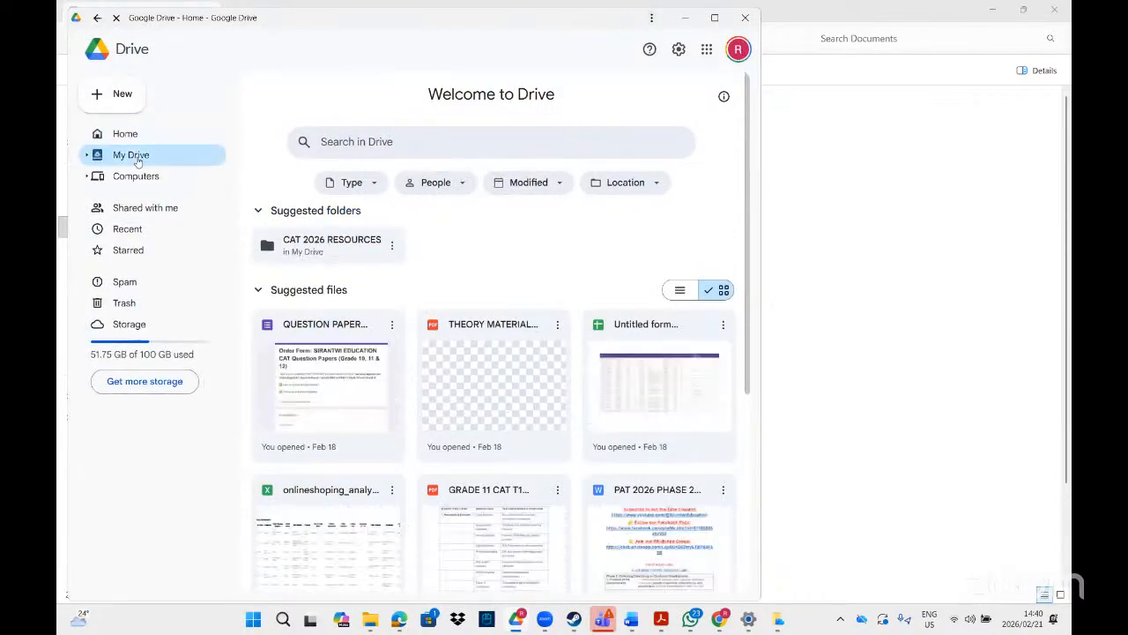
pyautogui.click(713, 18)
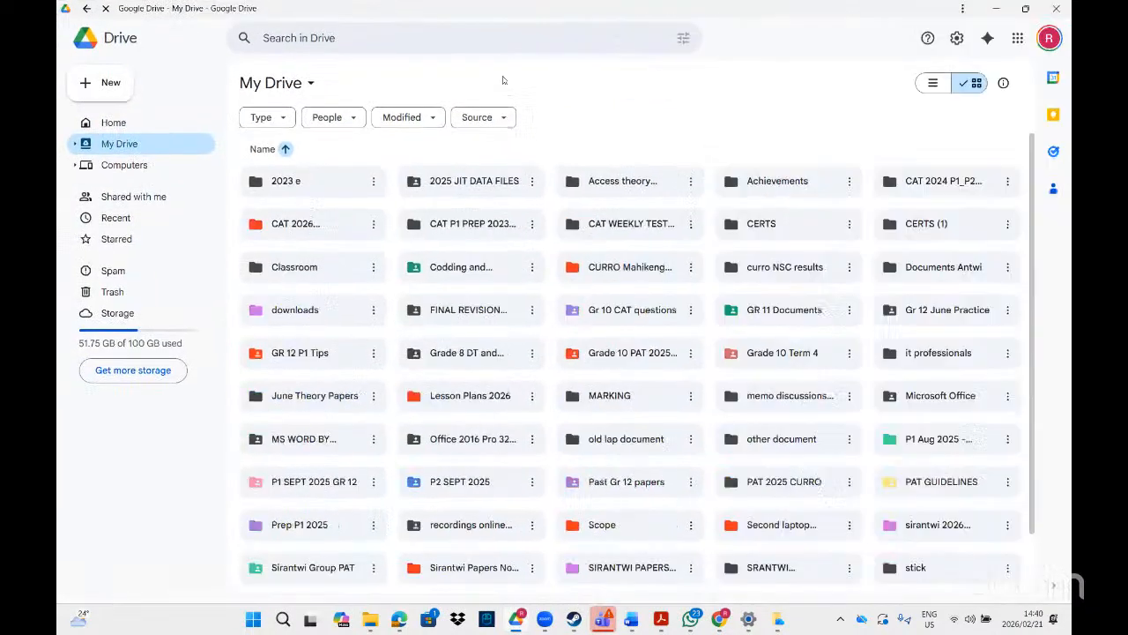
pyautogui.doubleClick(306, 231)
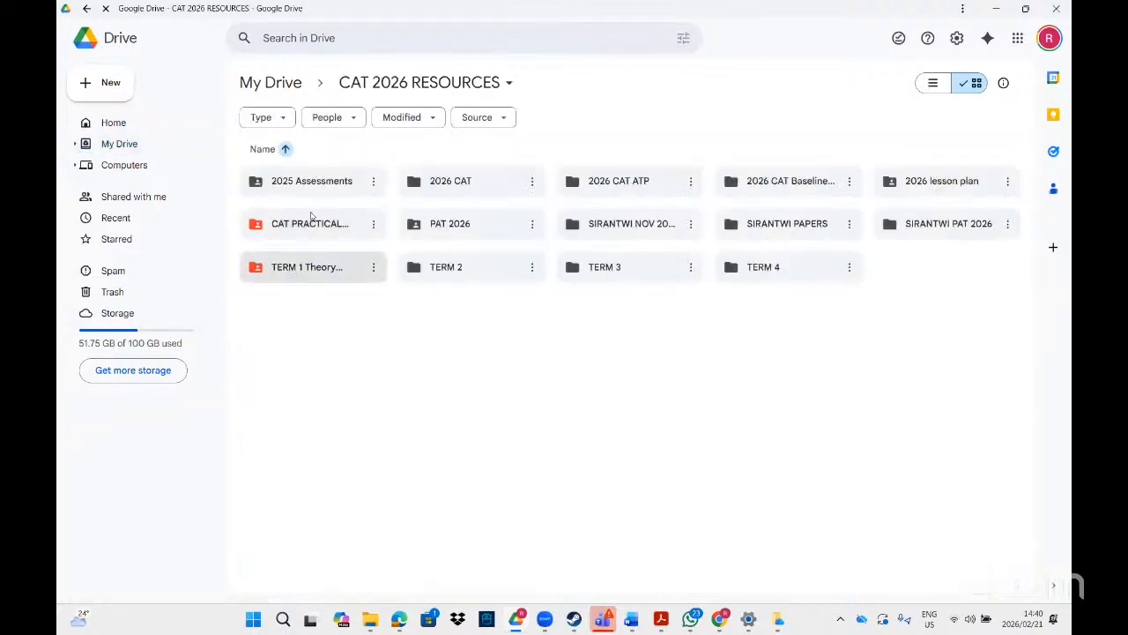
pyautogui.click(310, 234)
pyautogui.doubleClick(309, 233)
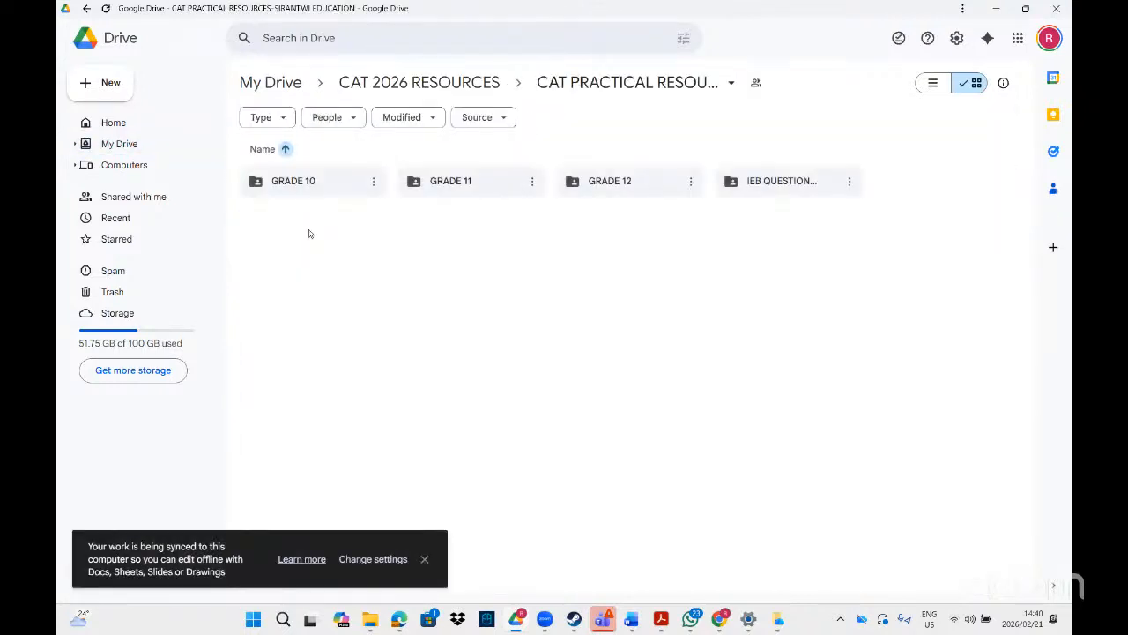
pyautogui.doubleClick(639, 181)
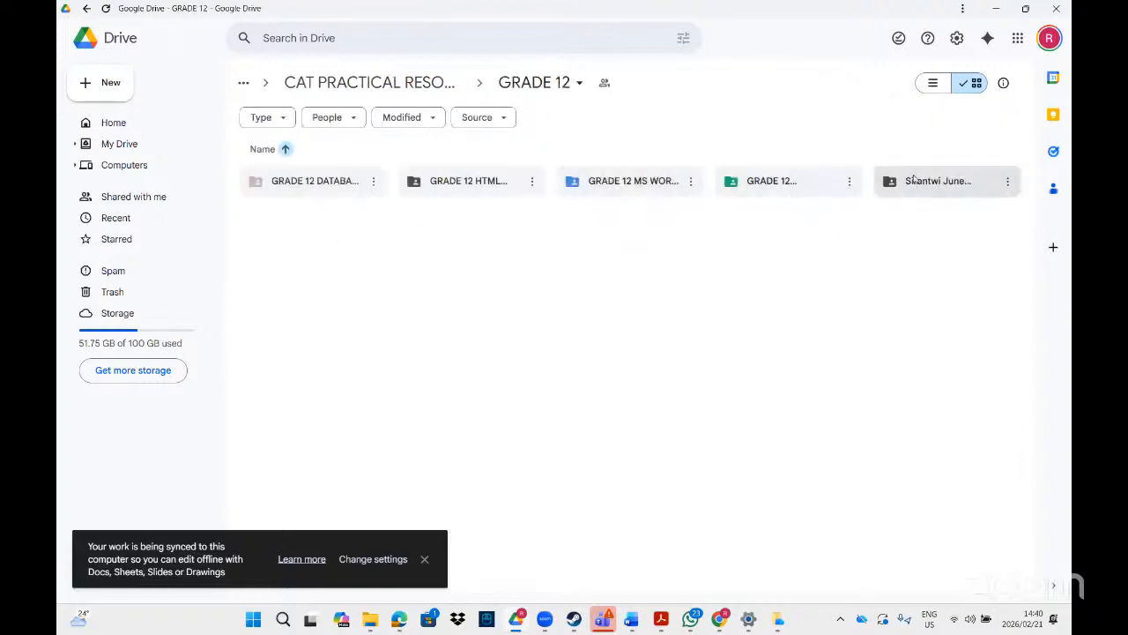
# - Download the GRADE 12 MS Word folder from Drive and dismiss the offline sync notice
pyautogui.click(691, 181)
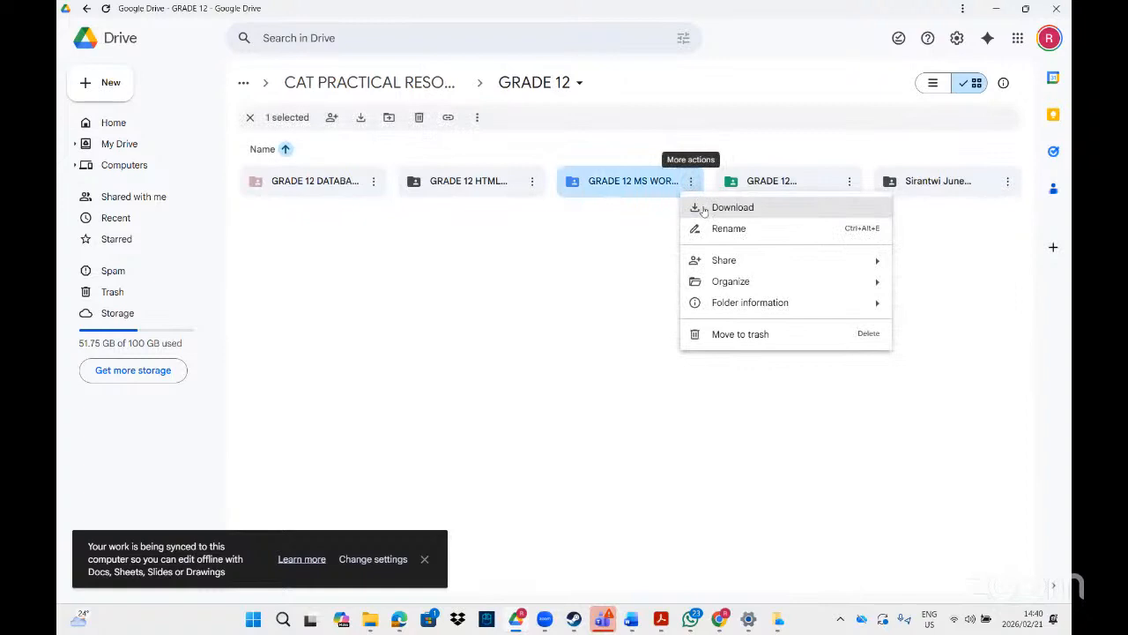
pyautogui.click(704, 210)
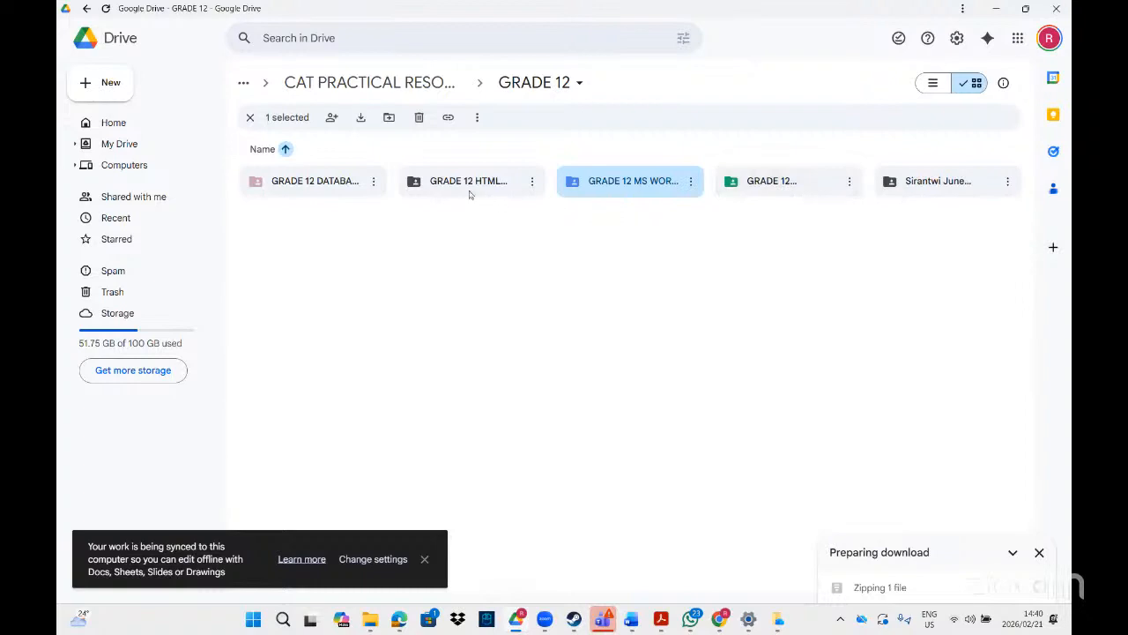
pyautogui.click(423, 558)
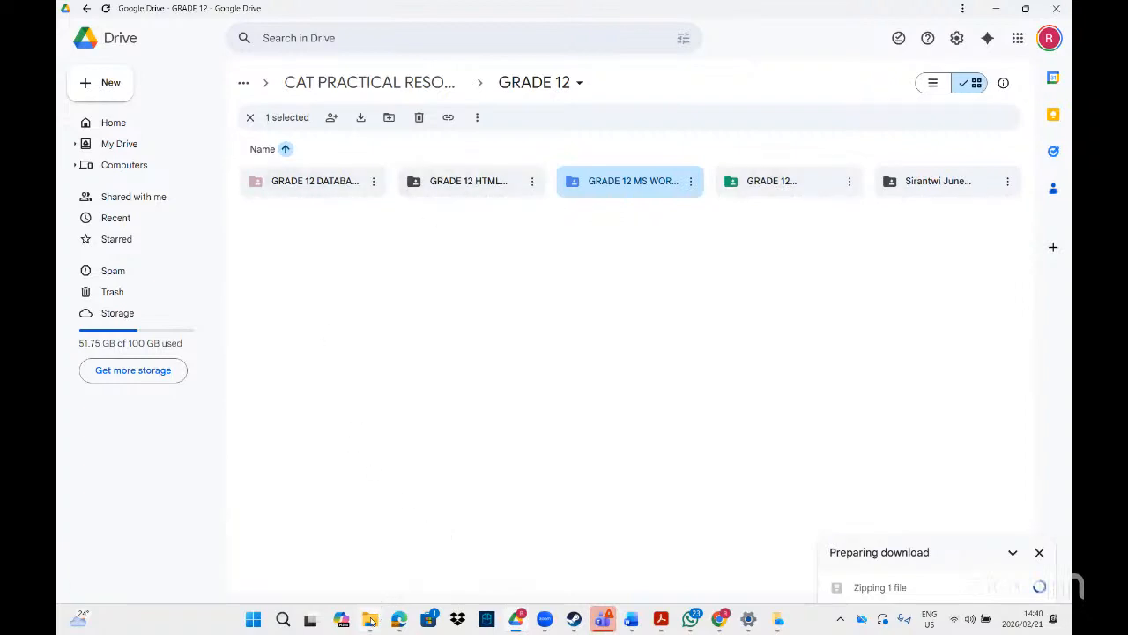
pyautogui.moveTo(371, 621)
# - Check OneDrive again and bring up its sign-in window to approve the sign-in request
pyautogui.click(861, 621)
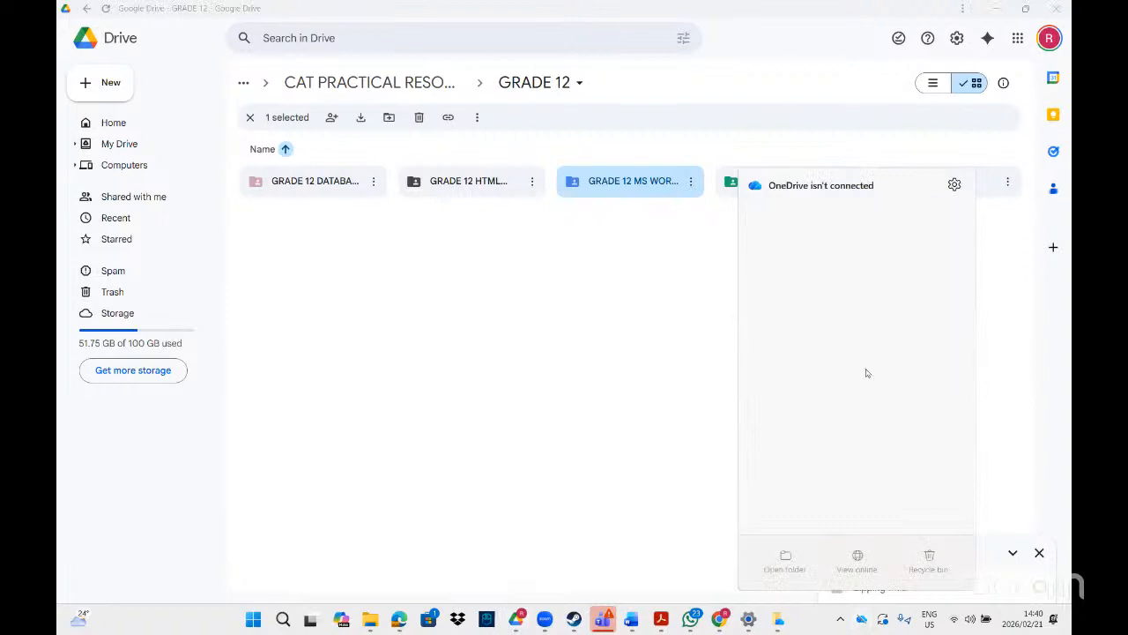
pyautogui.click(787, 625)
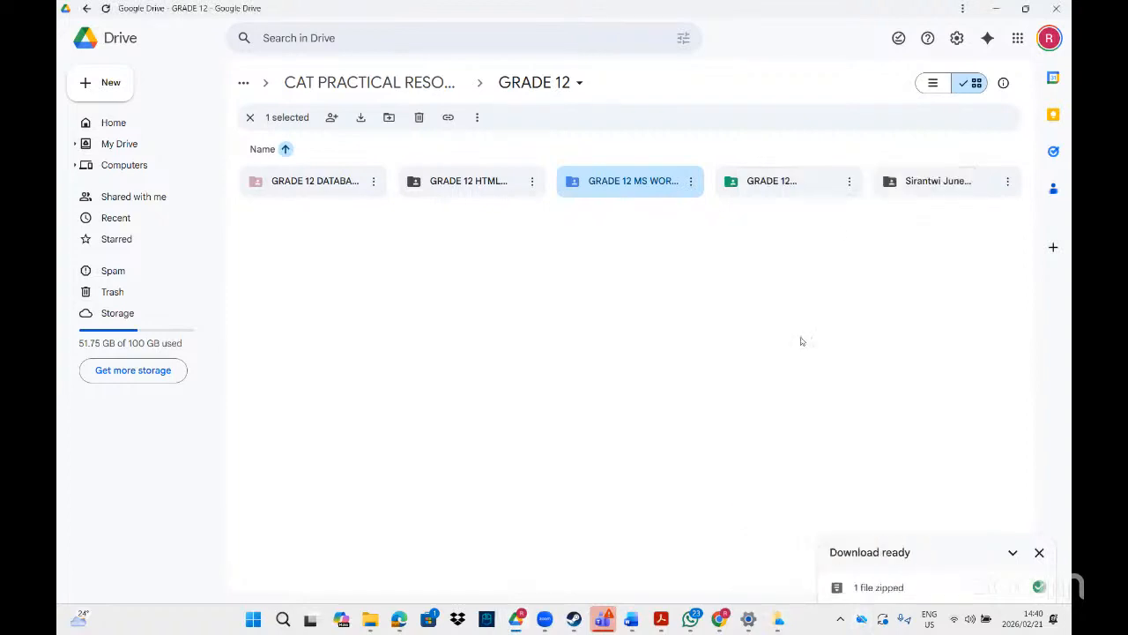
pyautogui.click(781, 621)
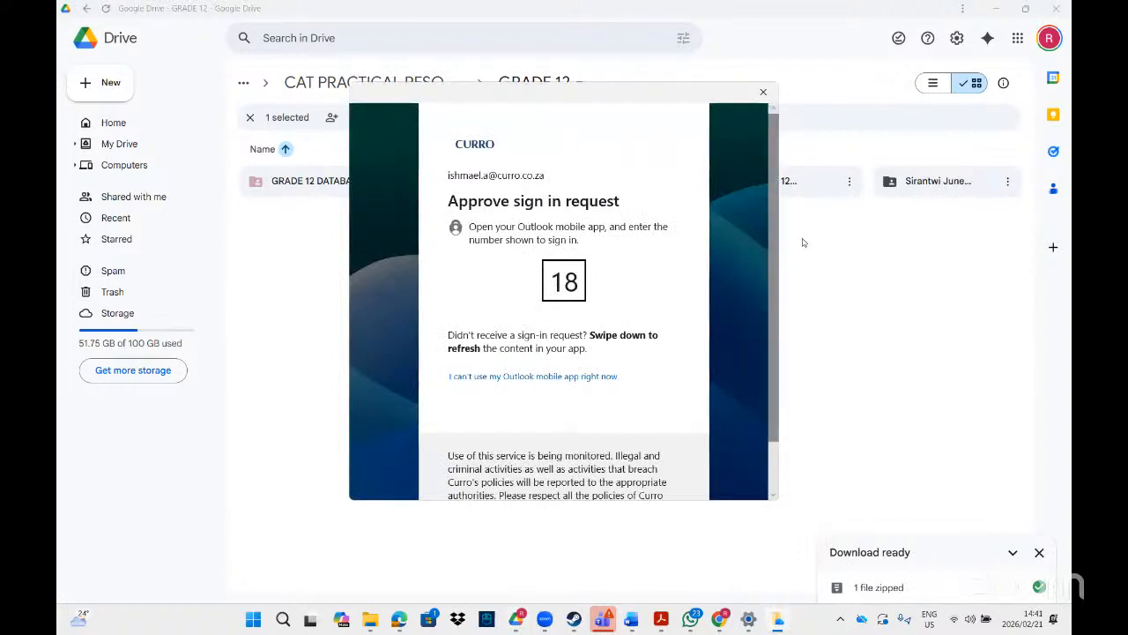
pyautogui.click(1003, 312)
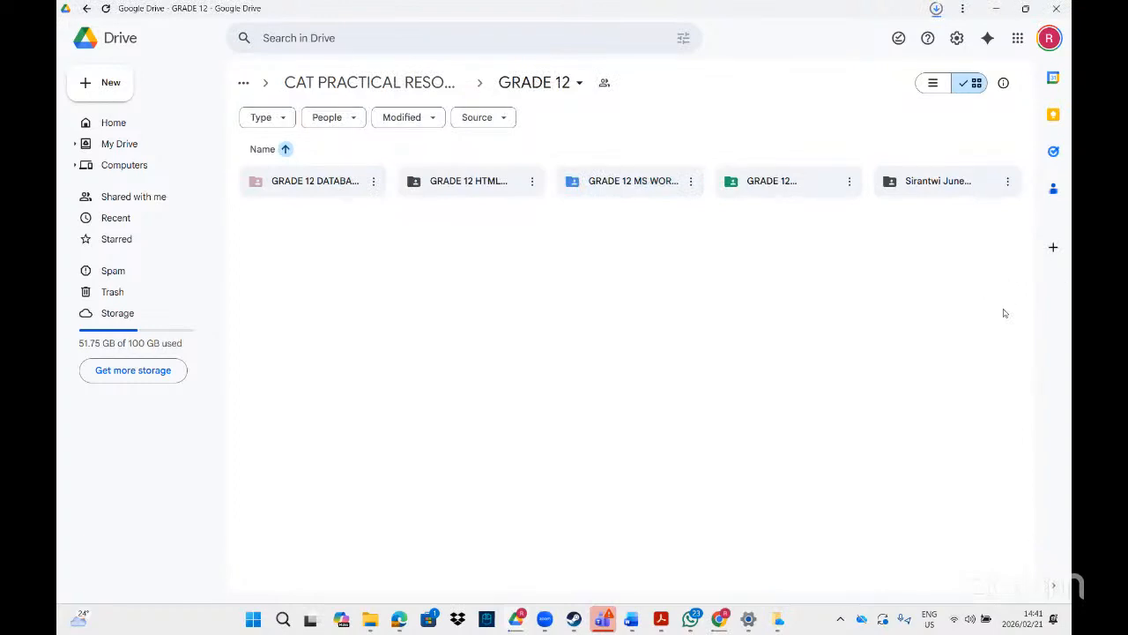
pyautogui.click(779, 619)
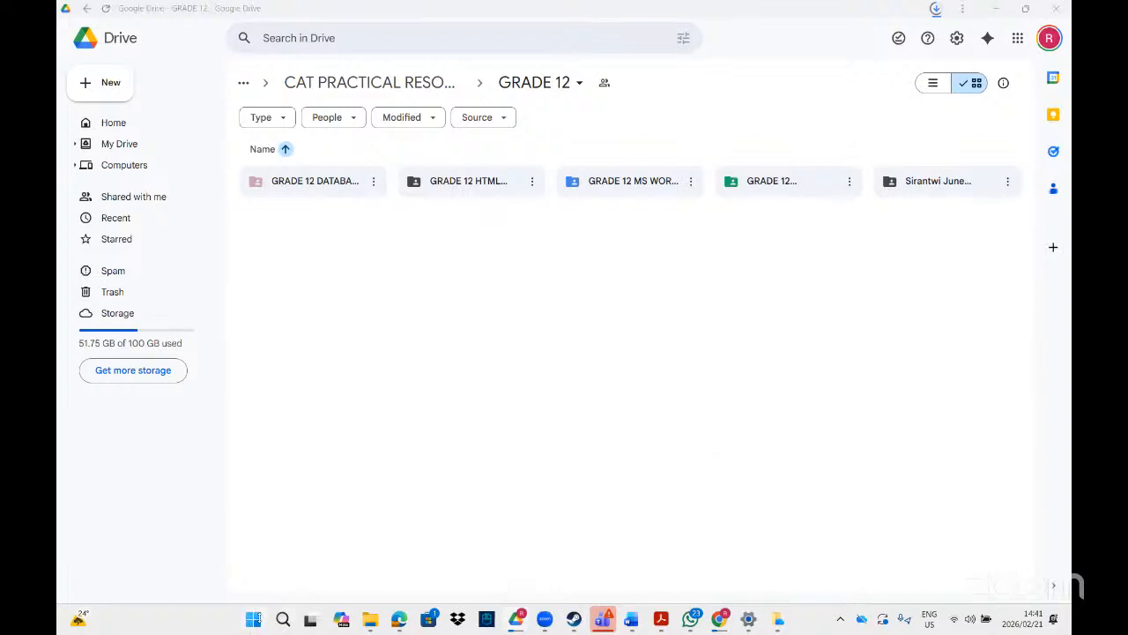
# - Search Windows for 2HIS and open the file location of the Grade 11 2History (2) document
pyautogui.click(252, 618)
pyautogui.write('2HIS')
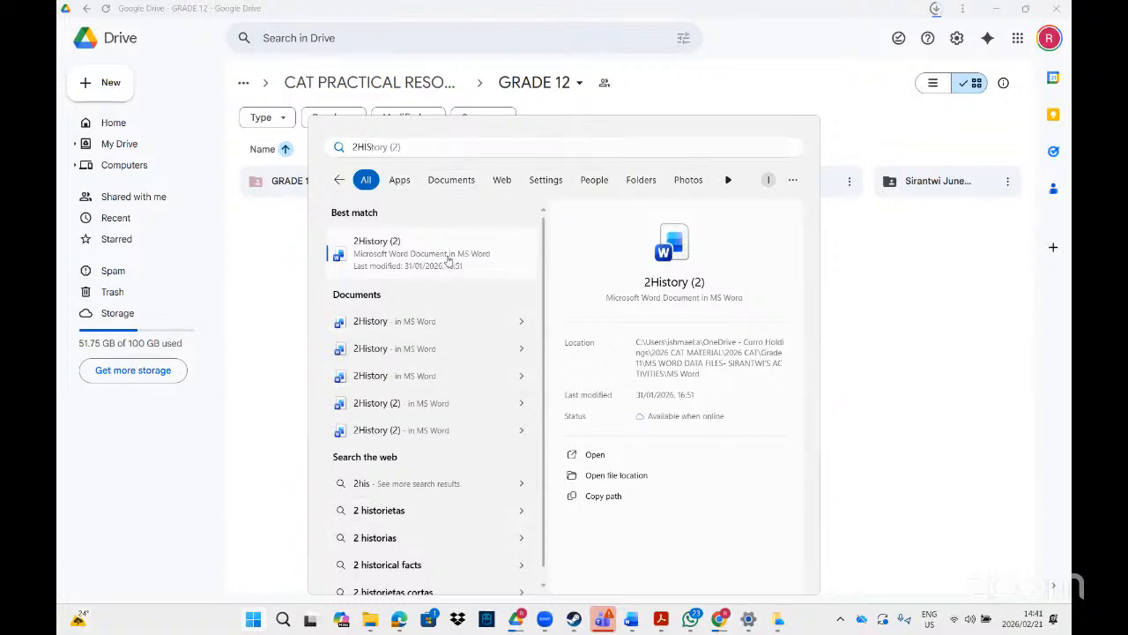
pyautogui.click(615, 477)
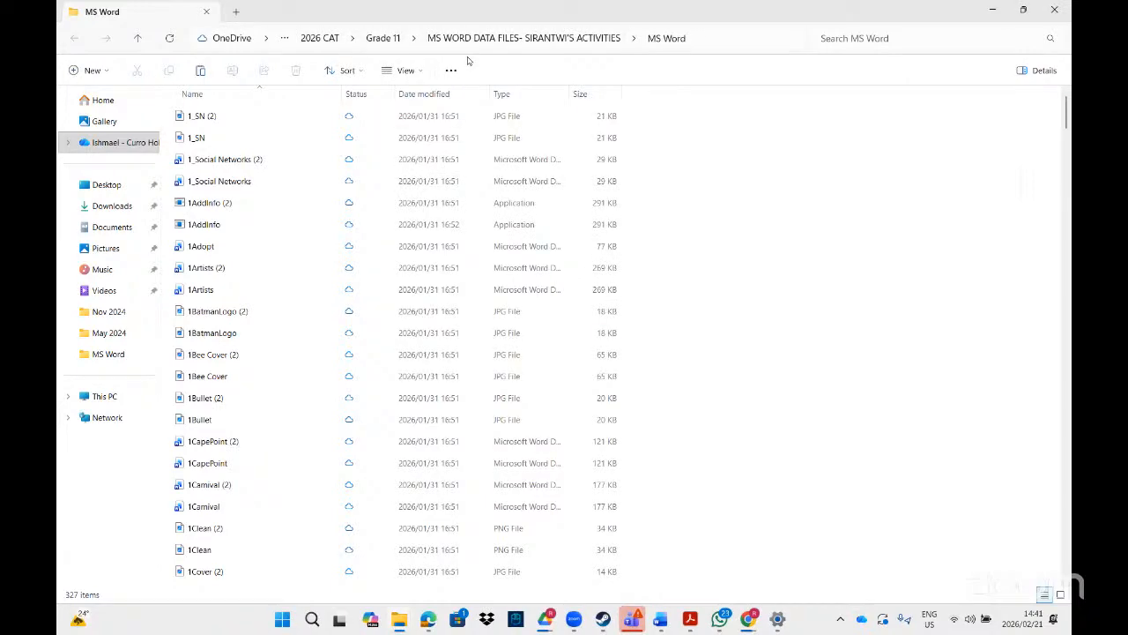
# - Search Windows for 2History, open the 2History (2) document in Word, and change its personal information removal setting
pyautogui.click(284, 622)
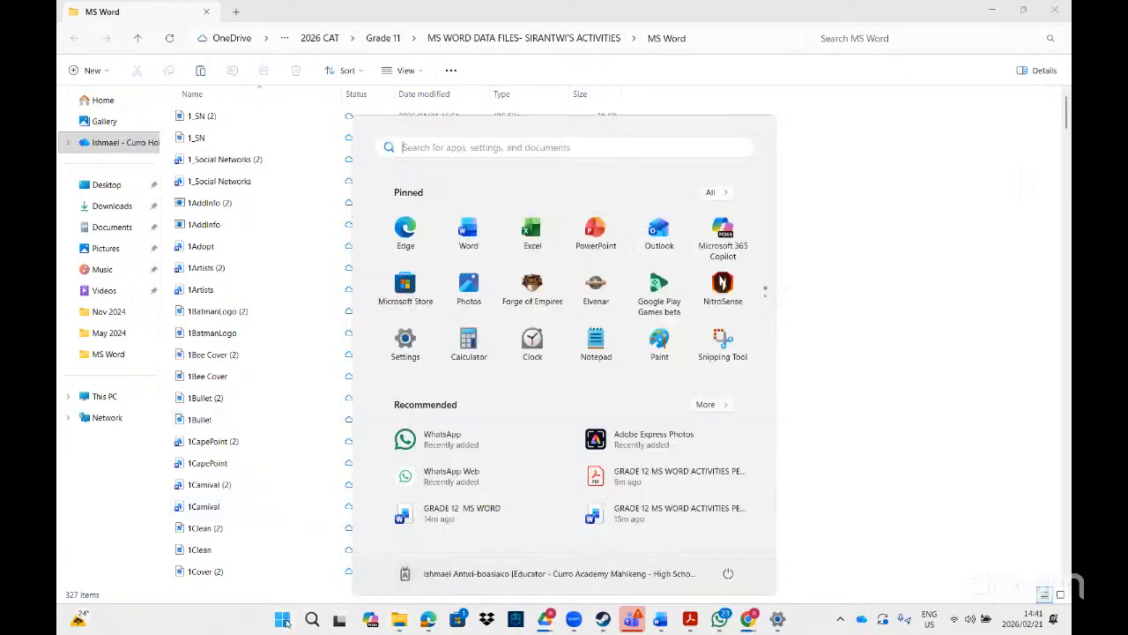
pyautogui.write('2Hist')
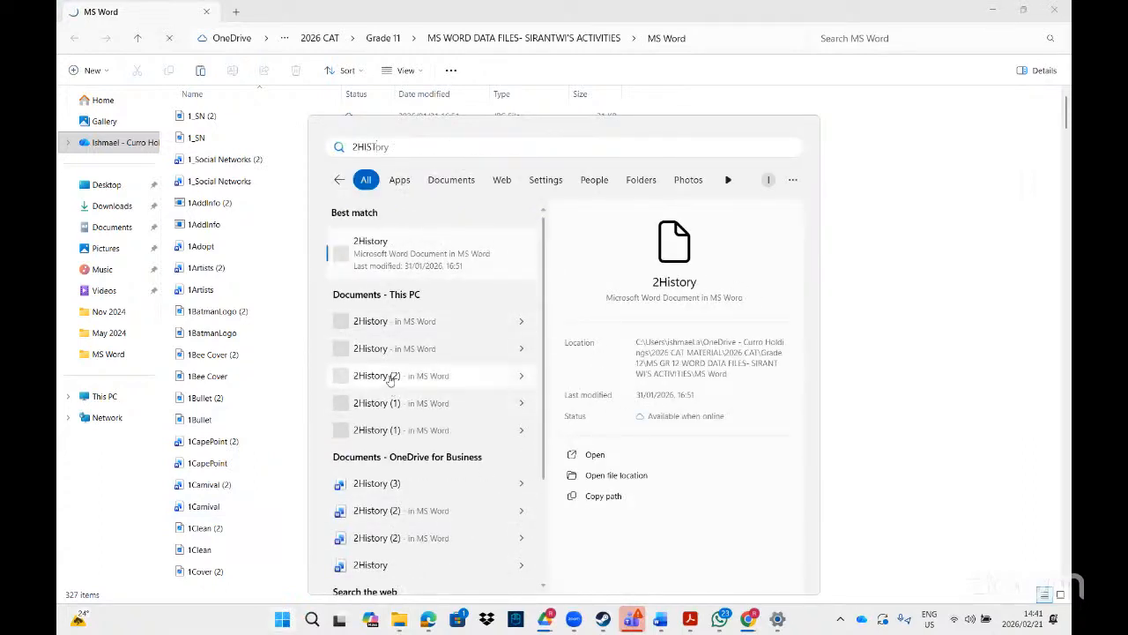
pyautogui.click(391, 378)
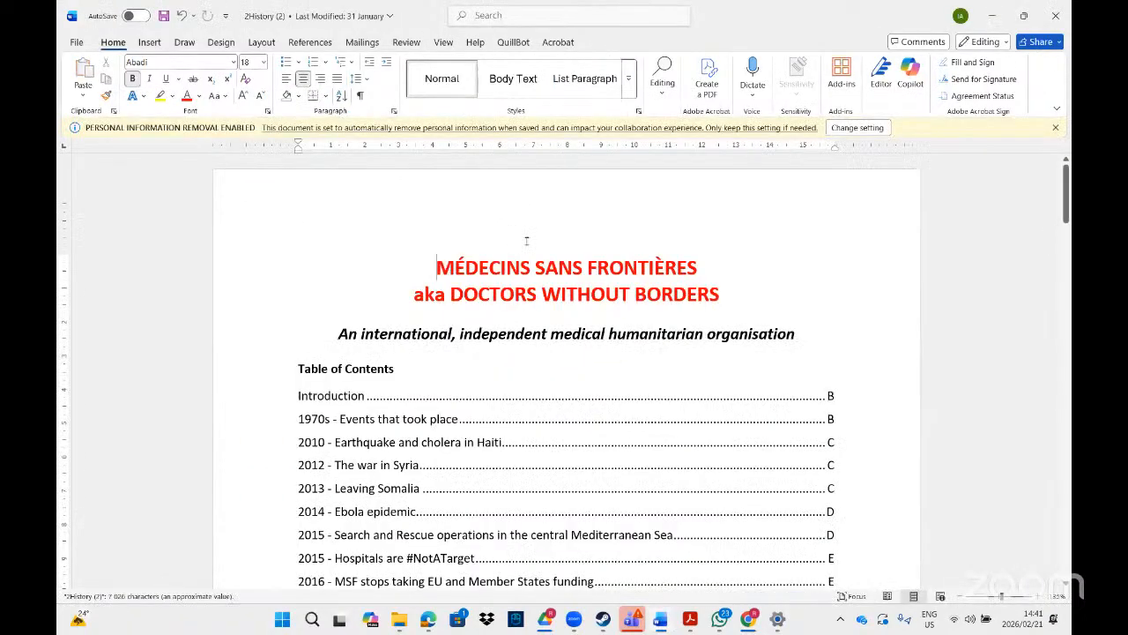
pyautogui.click(864, 128)
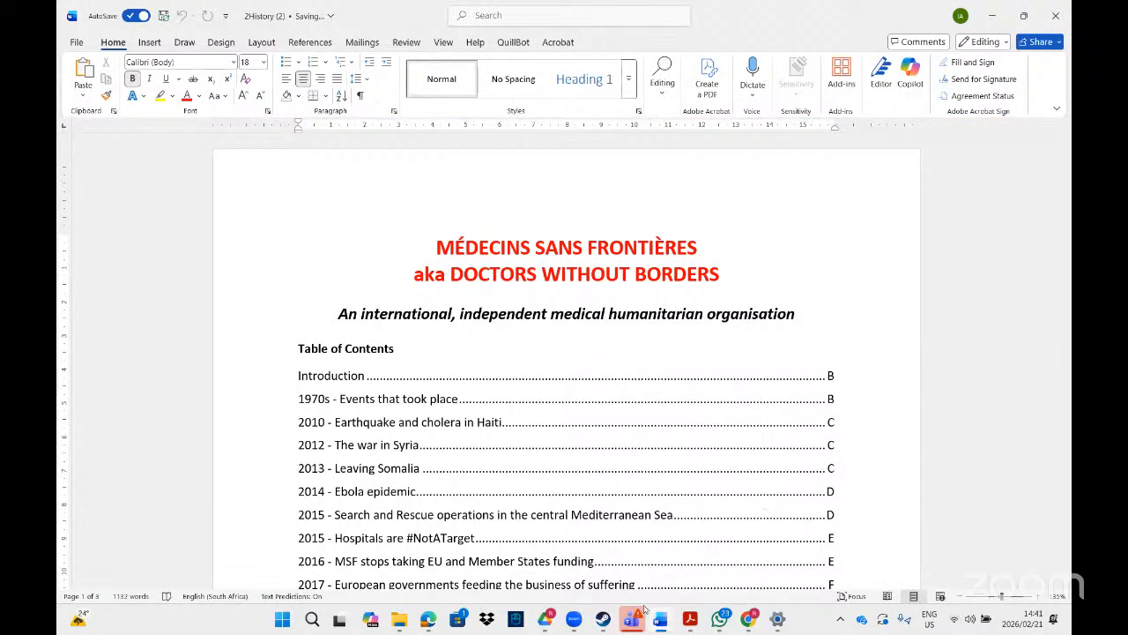
# - Switch to Acrobat to read the File Management tasks for 2History(2), and return to the 2History (2) document in Word
pyautogui.click(694, 622)
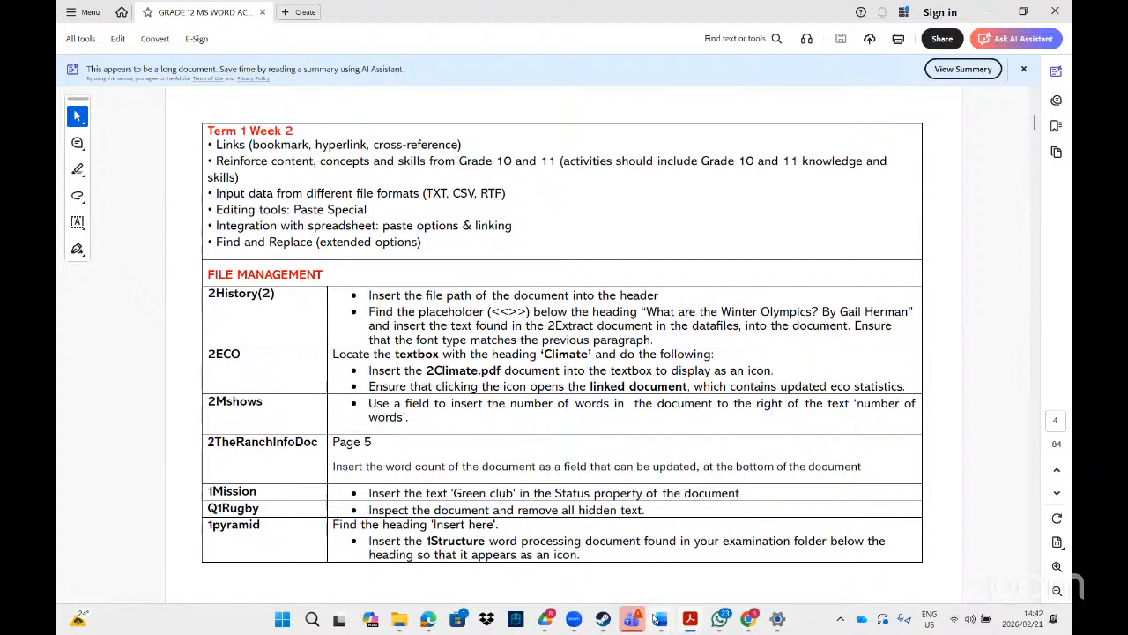
pyautogui.moveTo(660, 618)
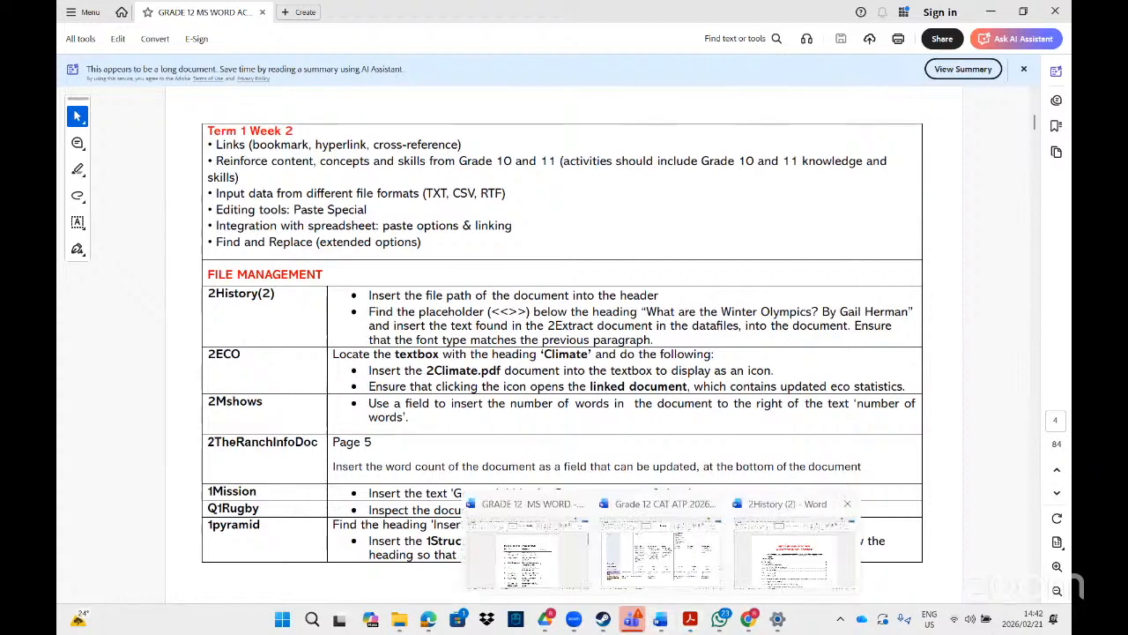
pyautogui.click(772, 562)
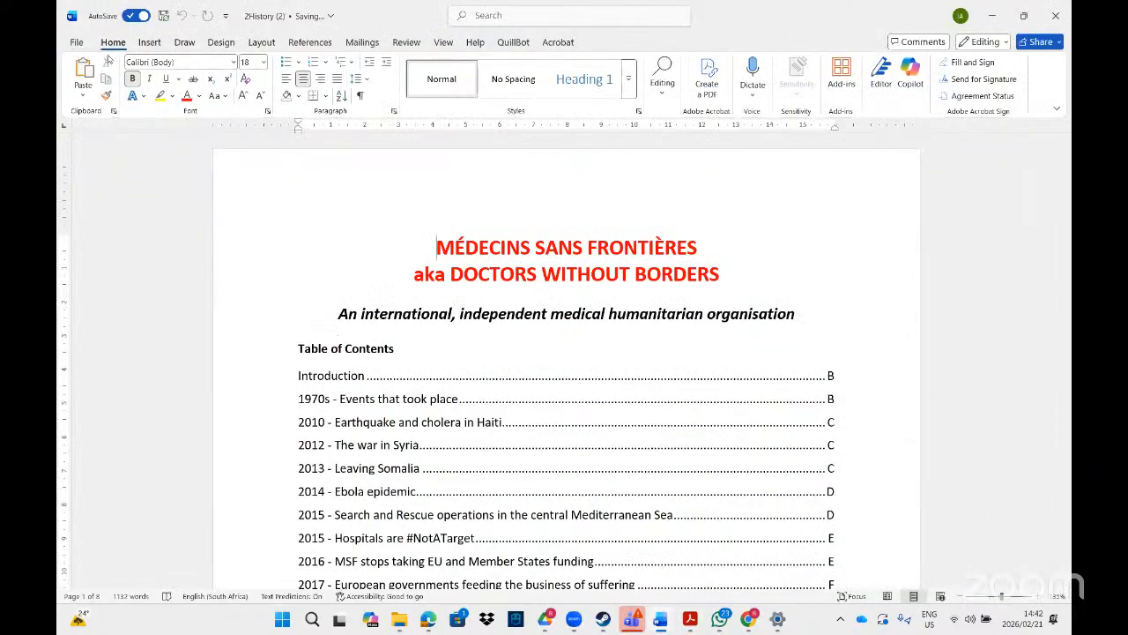
# - Save a copy of 2History (2) as a Word document in the local Documents folder
pyautogui.click(76, 41)
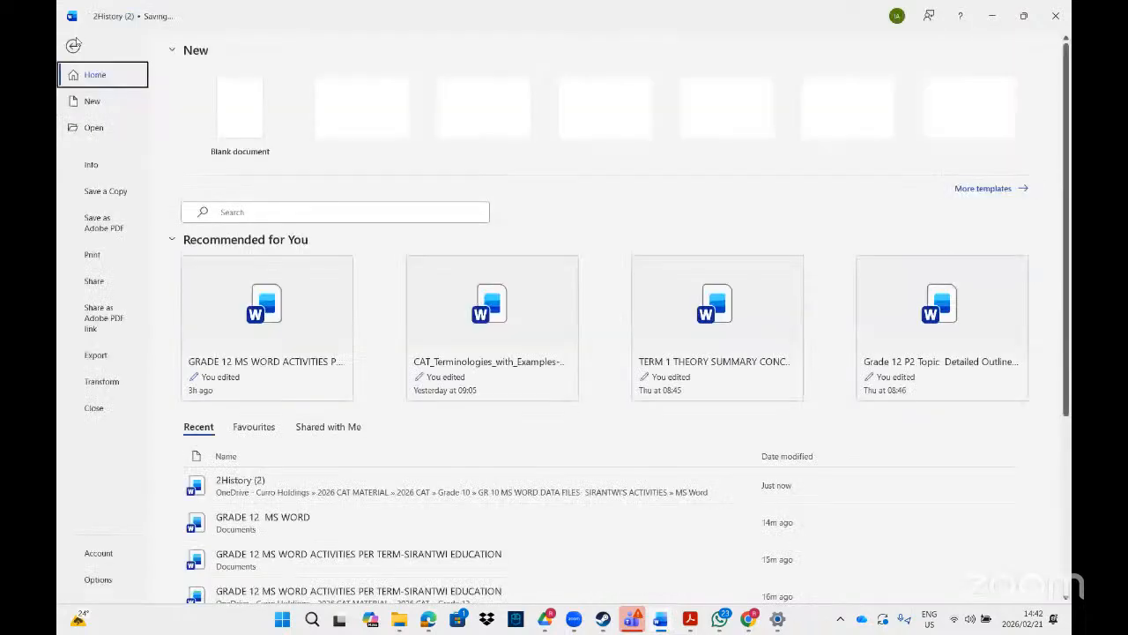
pyautogui.click(106, 191)
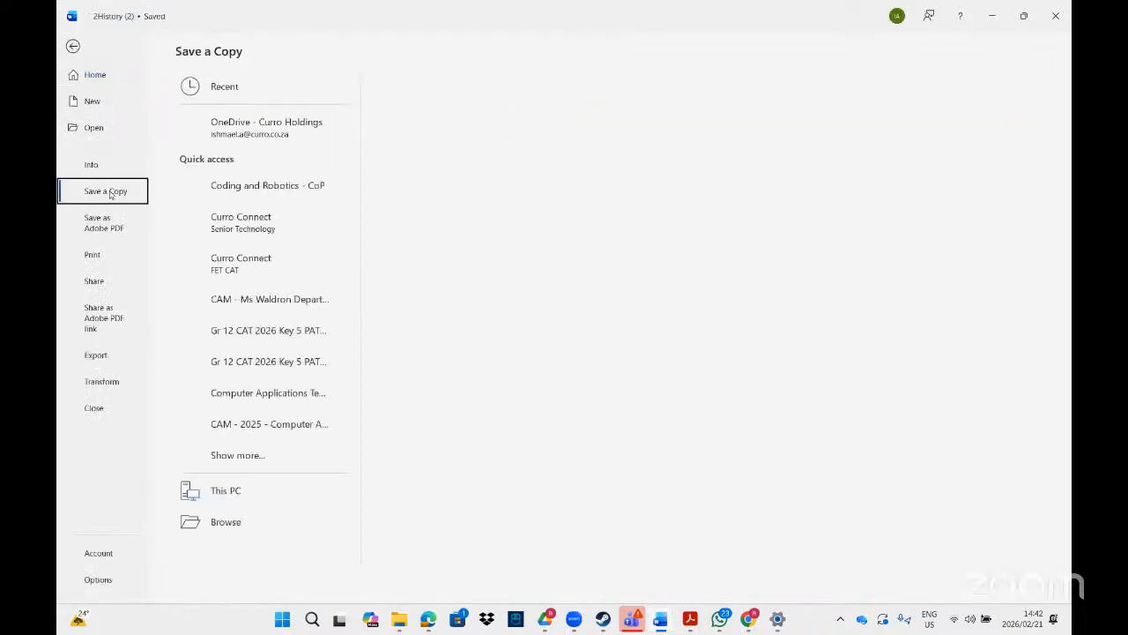
pyautogui.click(231, 552)
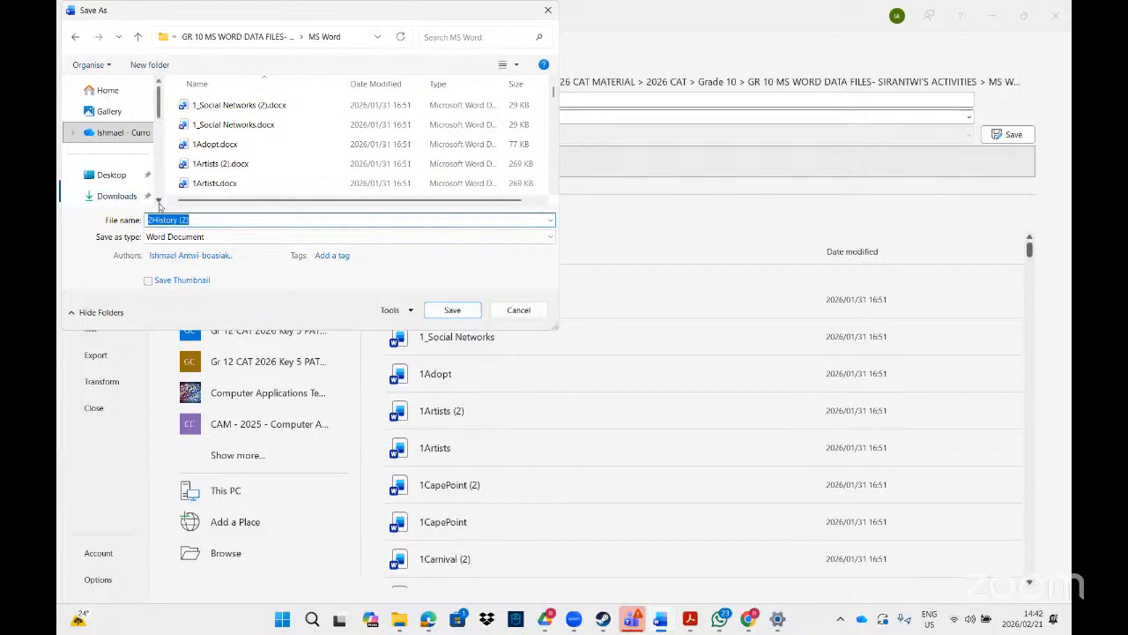
pyautogui.scroll(-2, 160, 201)
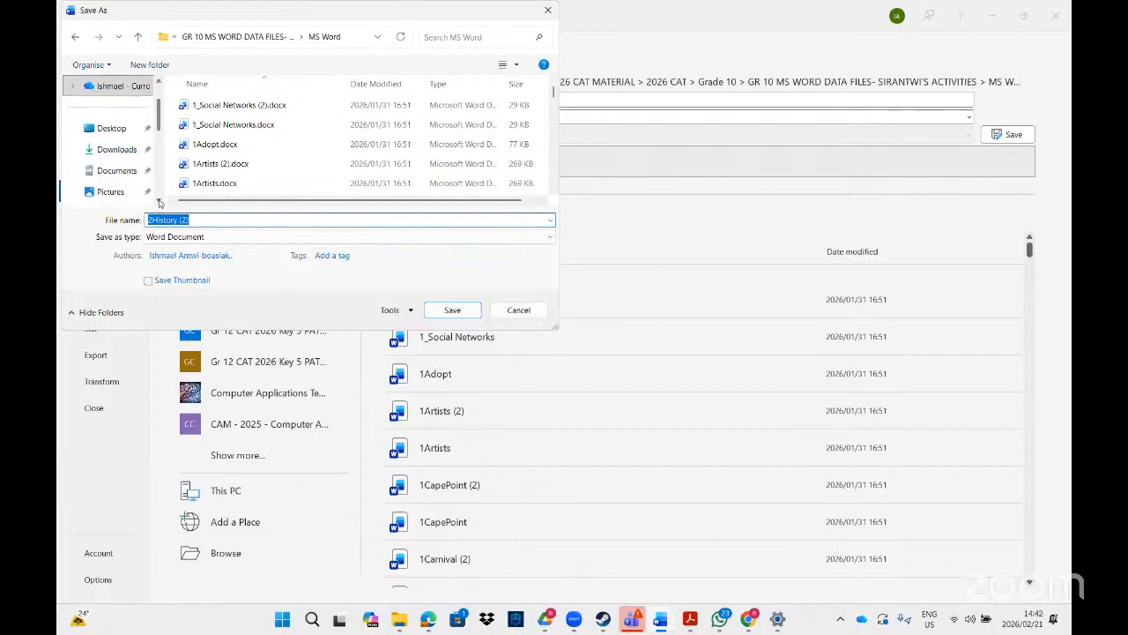
pyautogui.click(117, 170)
pyautogui.click(440, 307)
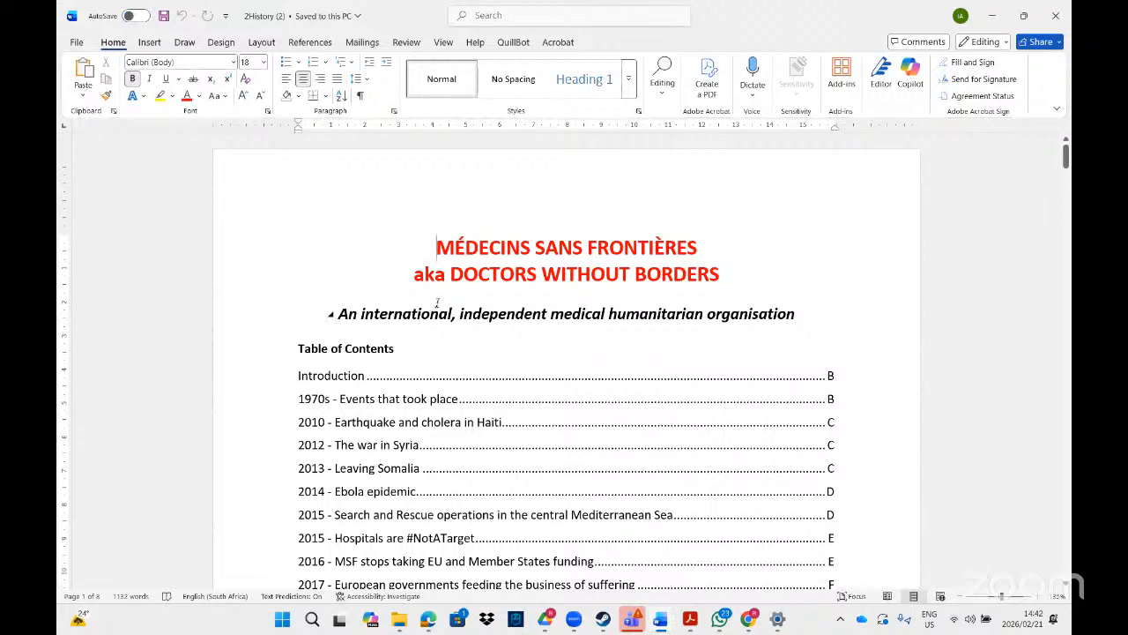
# - Open the header on the first page of 2History (2) for editing
pyautogui.doubleClick(515, 173)
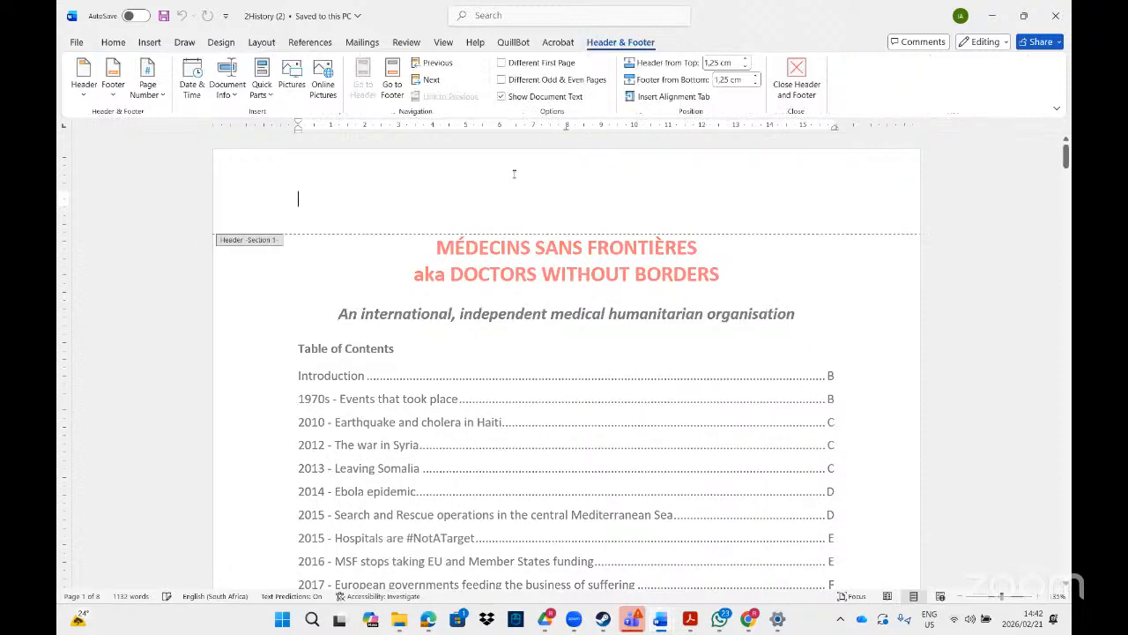
pyautogui.doubleClick(867, 286)
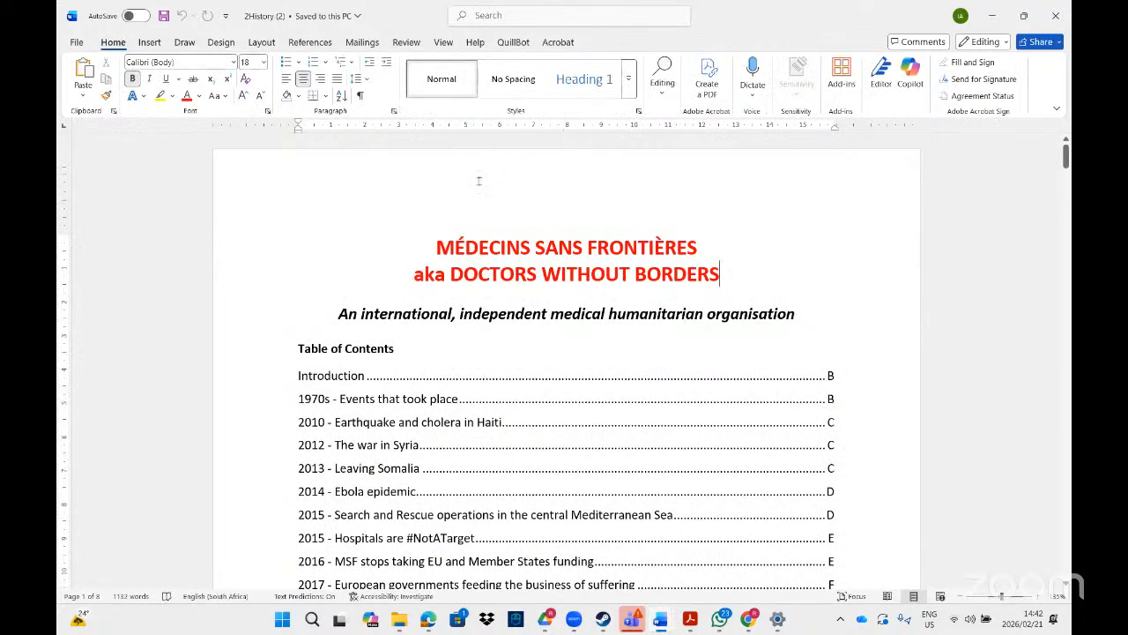
pyautogui.doubleClick(568, 170)
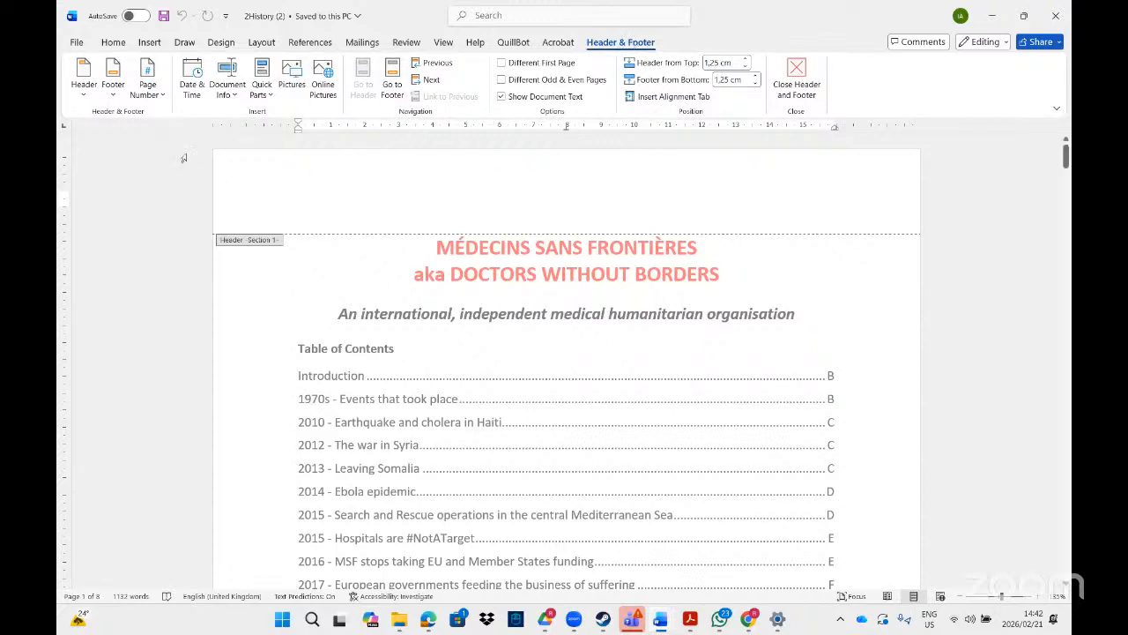
pyautogui.click(83, 92)
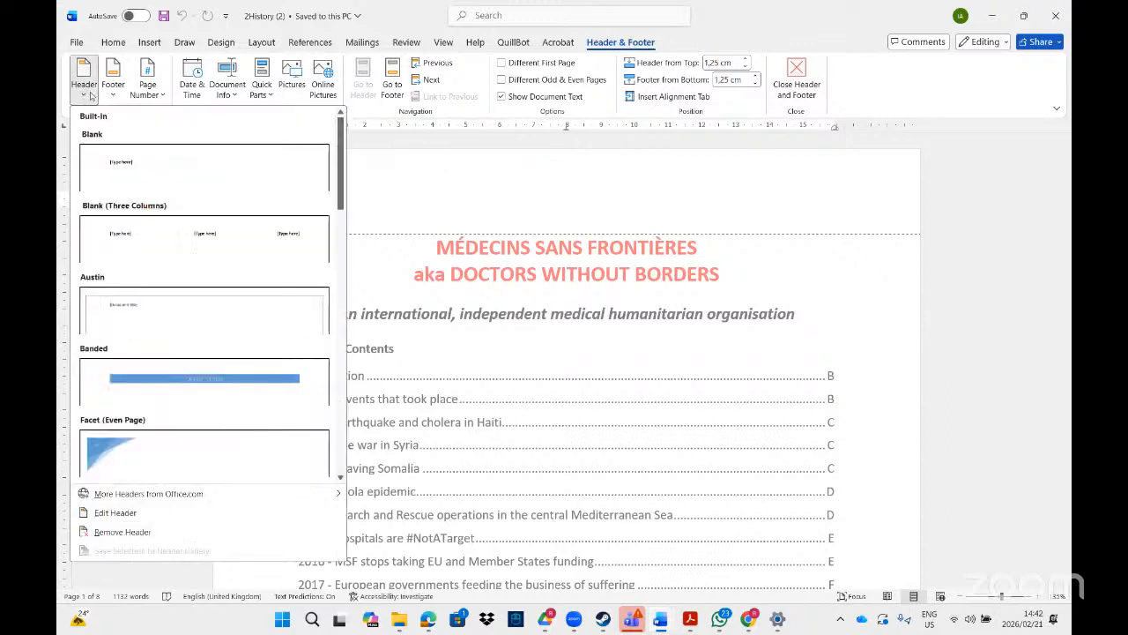
pyautogui.press('Escape')
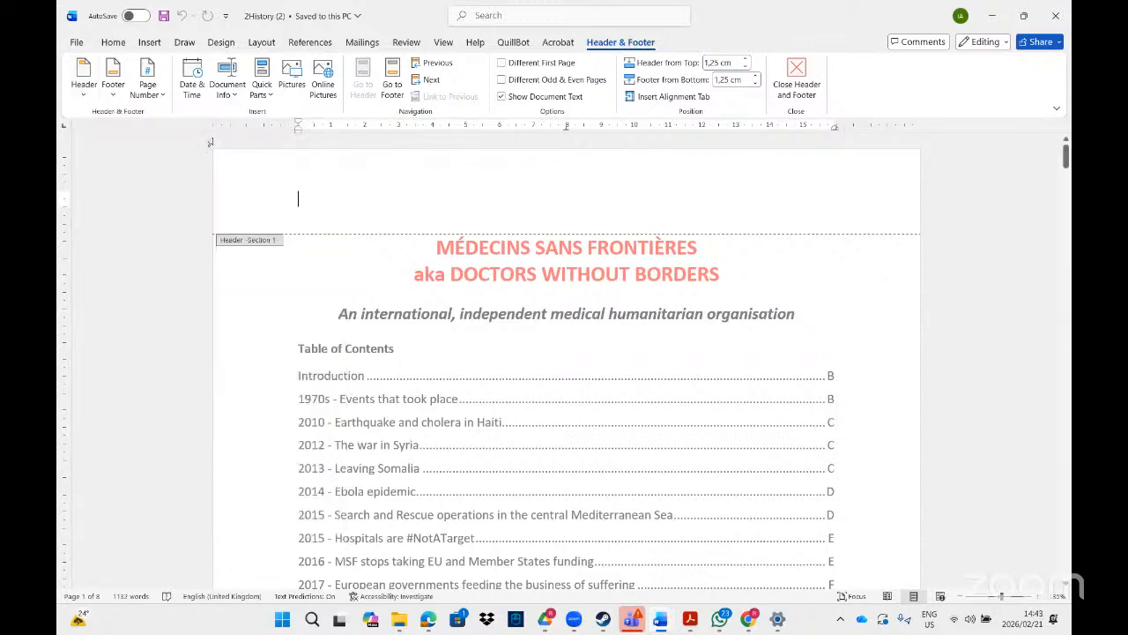
pyautogui.click(114, 95)
pyautogui.click(113, 95)
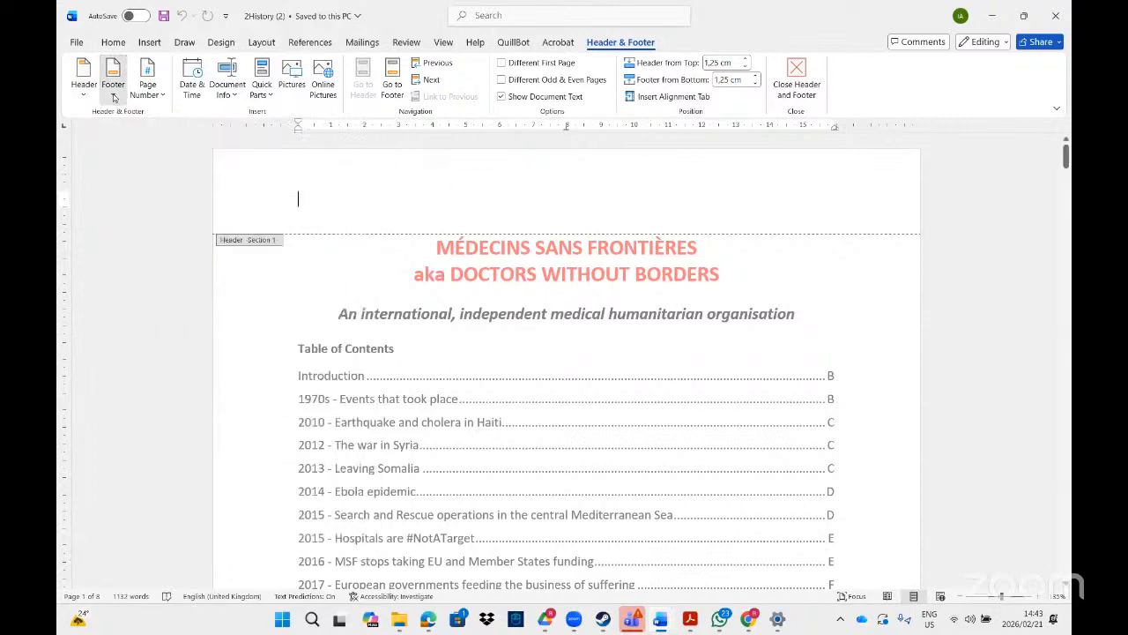
pyautogui.click(162, 97)
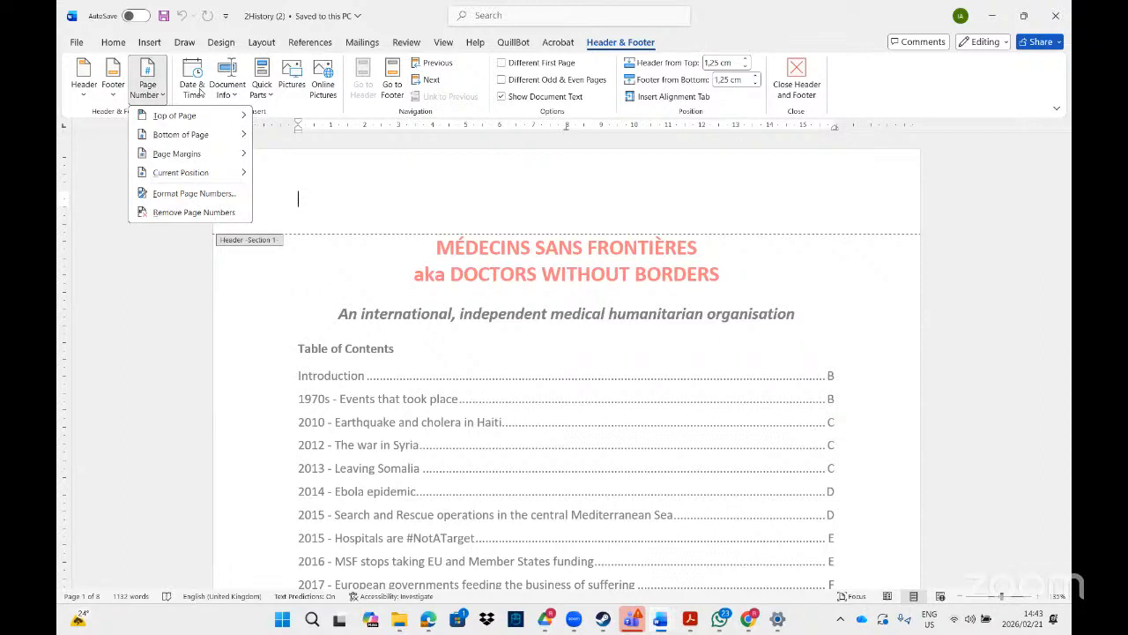
pyautogui.click(377, 192)
# - Insert the document's file path into the header as a document info field
pyautogui.click(234, 95)
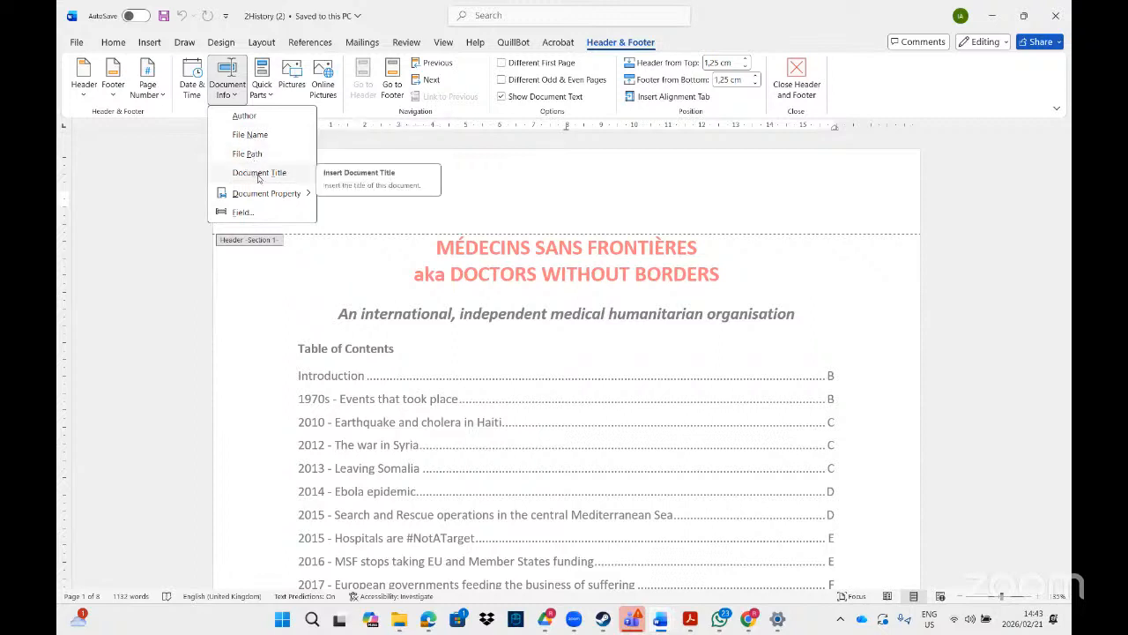
pyautogui.moveTo(289, 204)
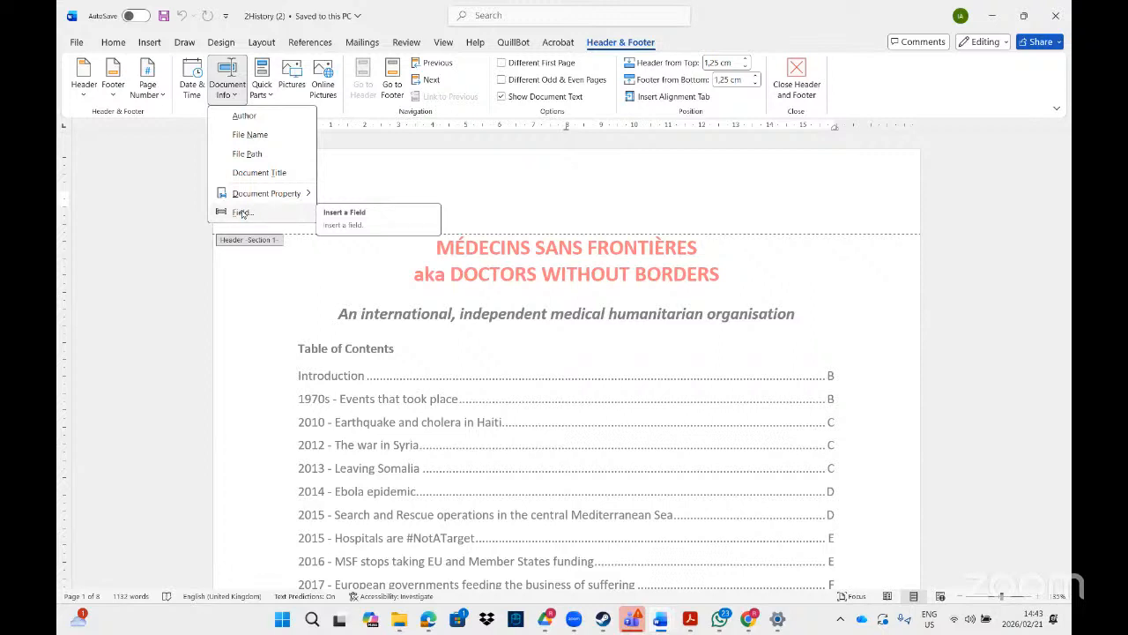
pyautogui.click(242, 155)
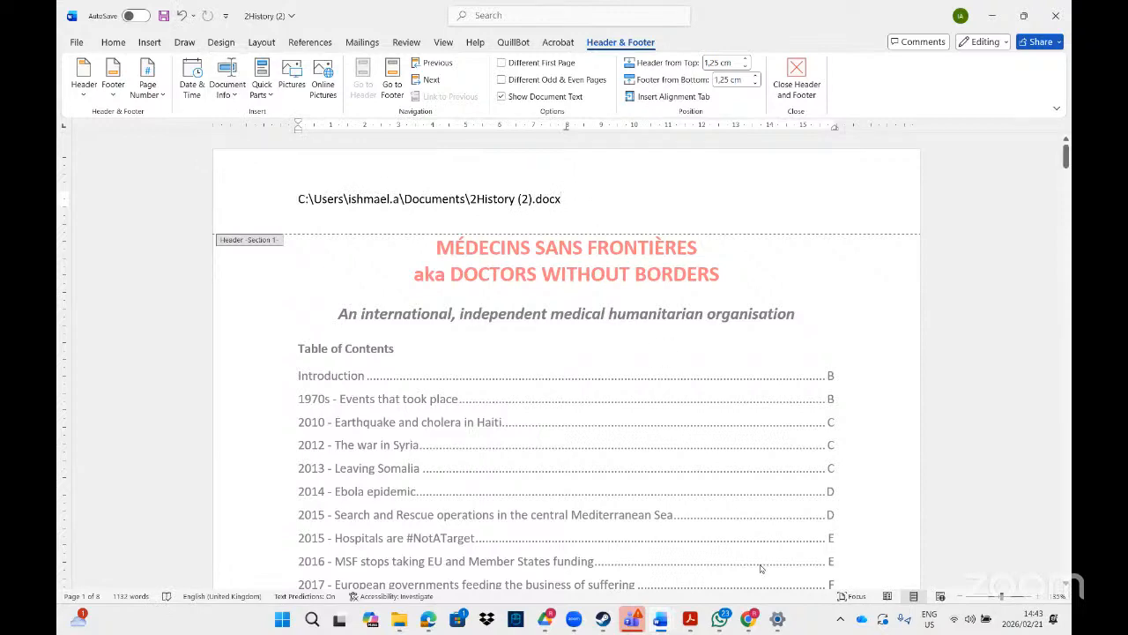
# - Switch to Acrobat to read the 2History(2) task about inserting the 2Extract text, and return to 2History (2) in Word
pyautogui.click(692, 620)
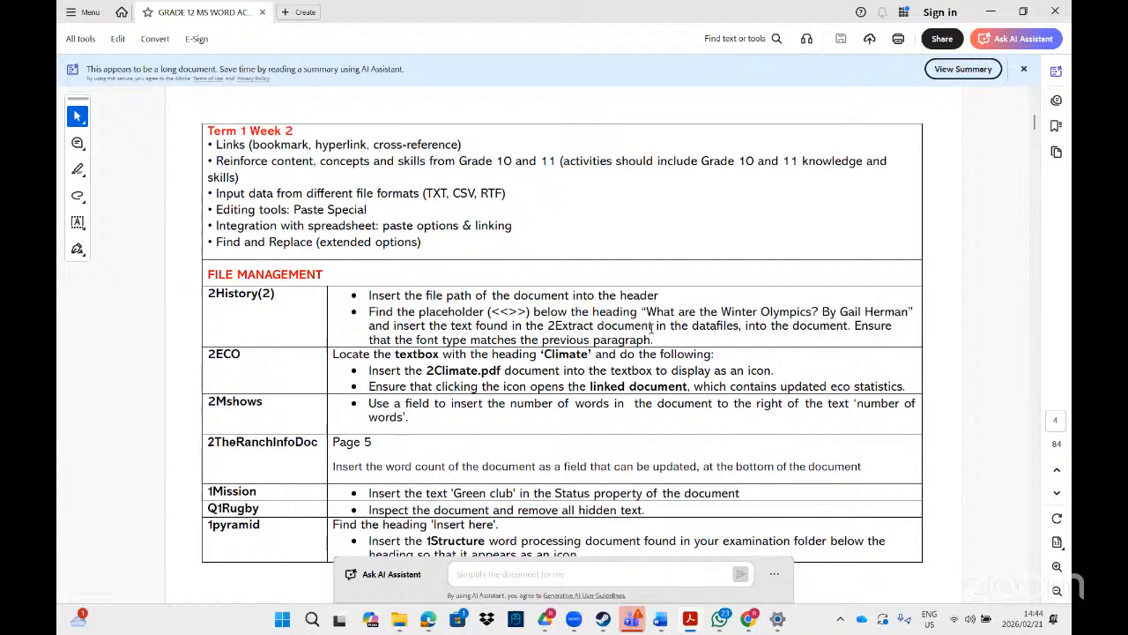
pyautogui.moveTo(655, 327); pyautogui.dragTo(528, 326)
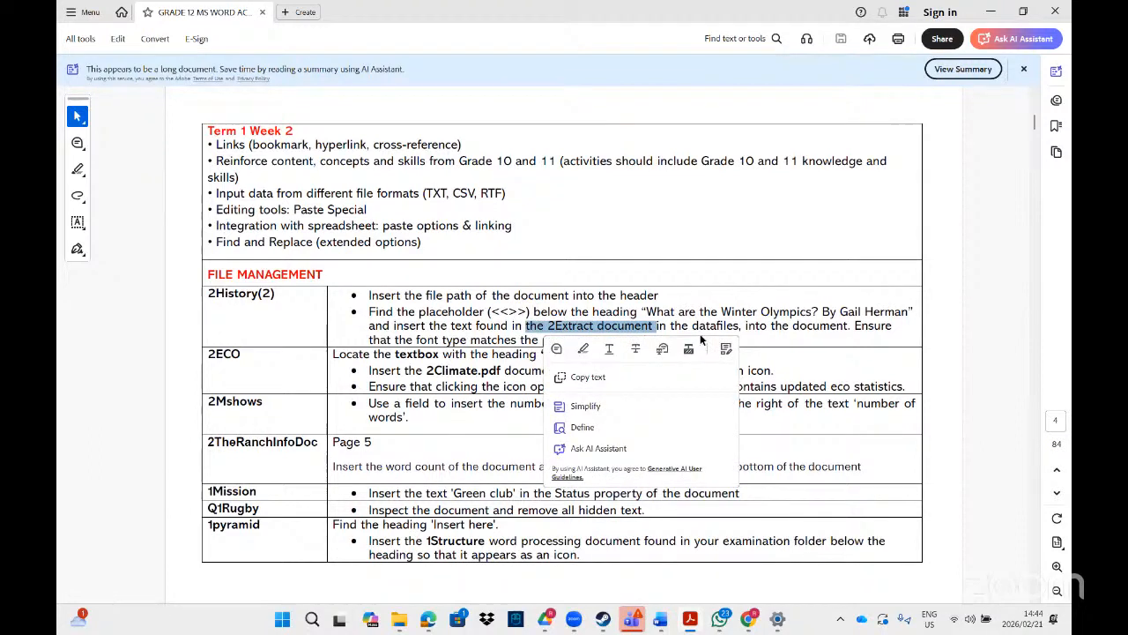
pyautogui.click(781, 340)
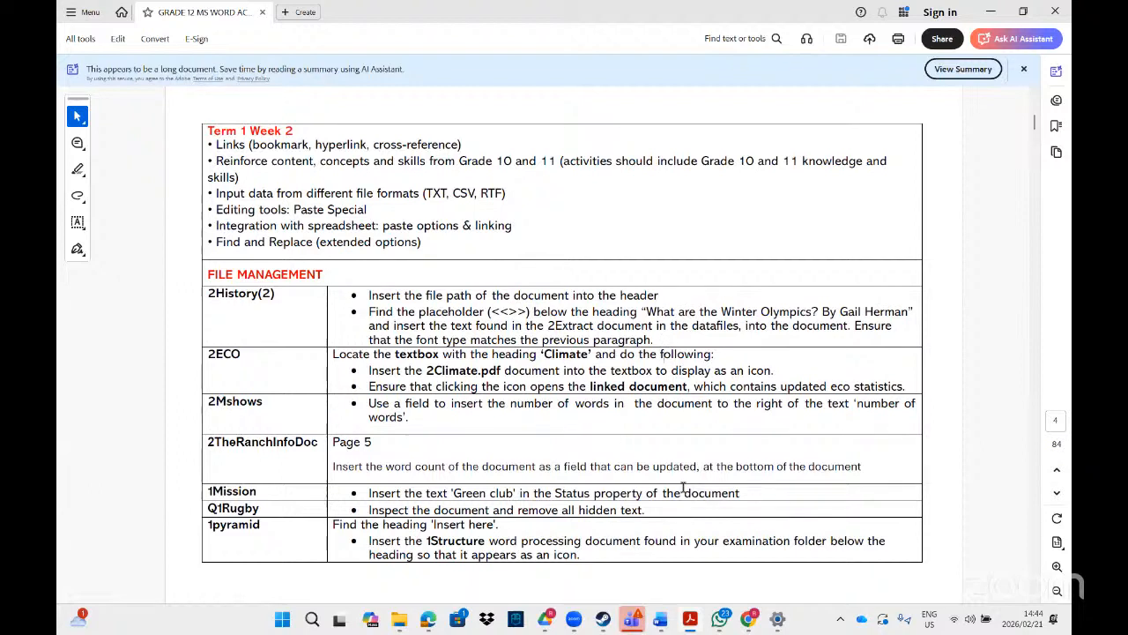
pyautogui.moveTo(661, 619)
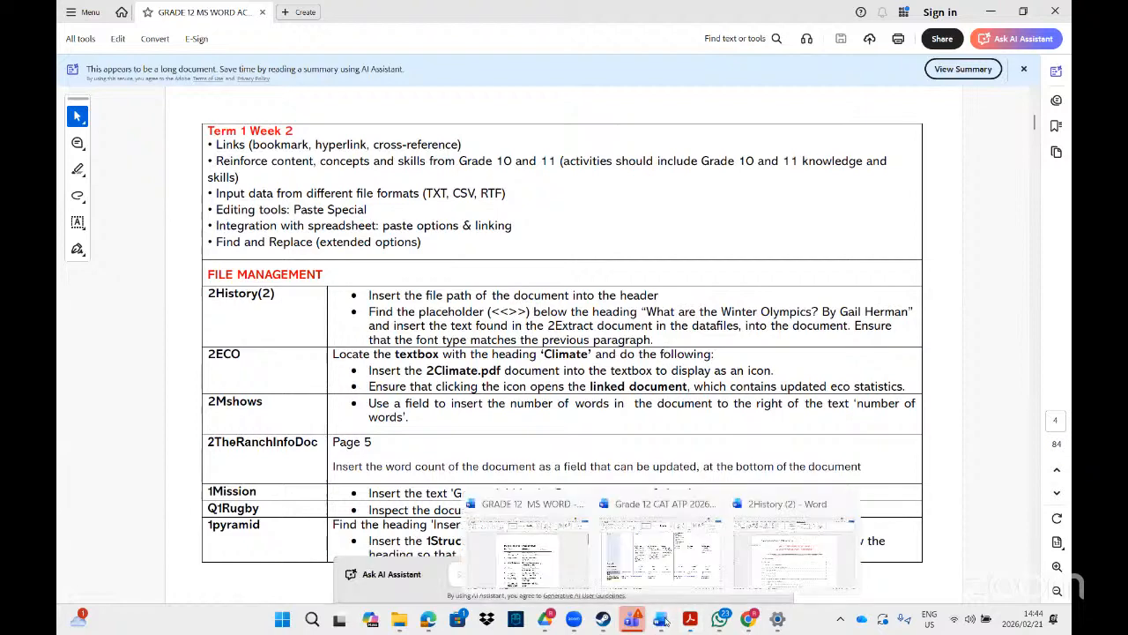
pyautogui.click(776, 553)
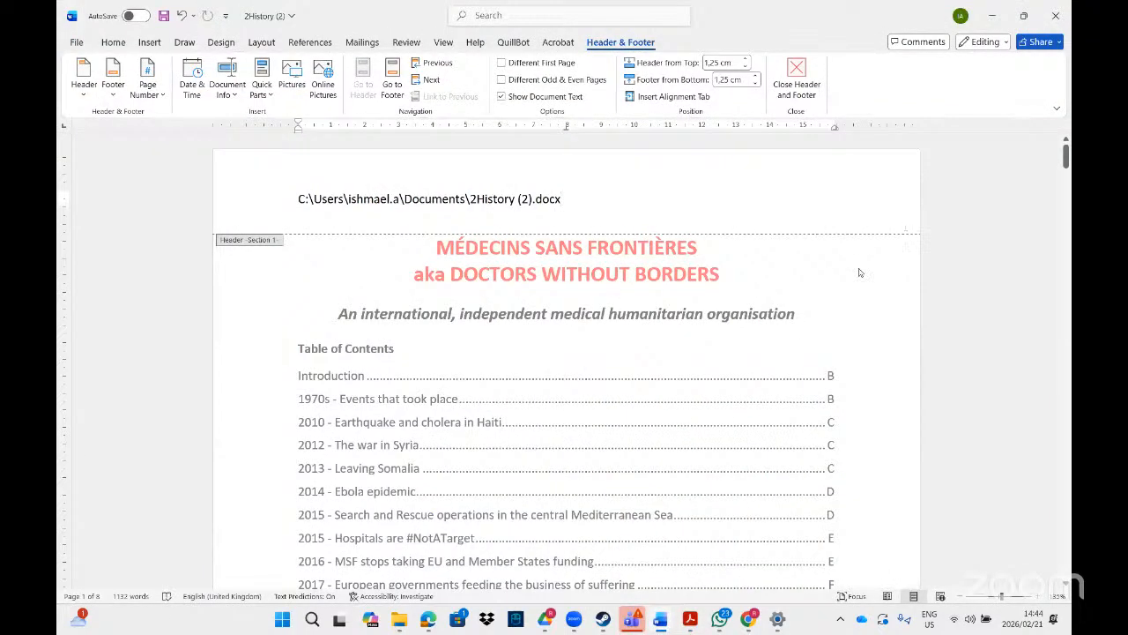
# - Leave the header and search 2History (2) for WINTER to locate the Winter Olympics heading
pyautogui.doubleClick(885, 290)
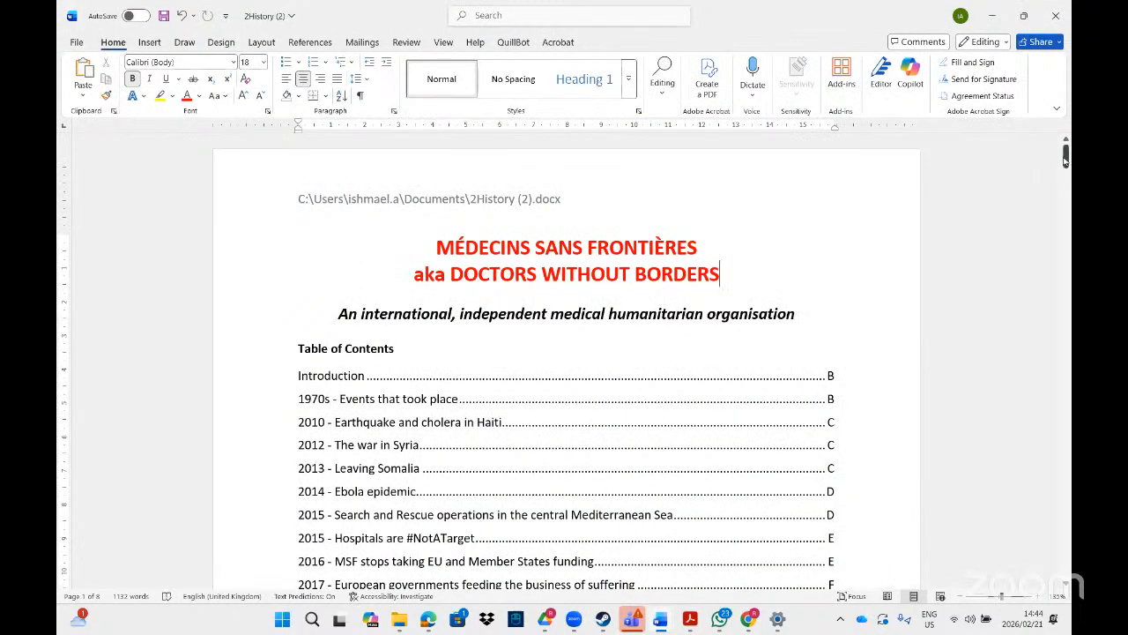
pyautogui.moveTo(1064, 157); pyautogui.dragTo(1064, 469)
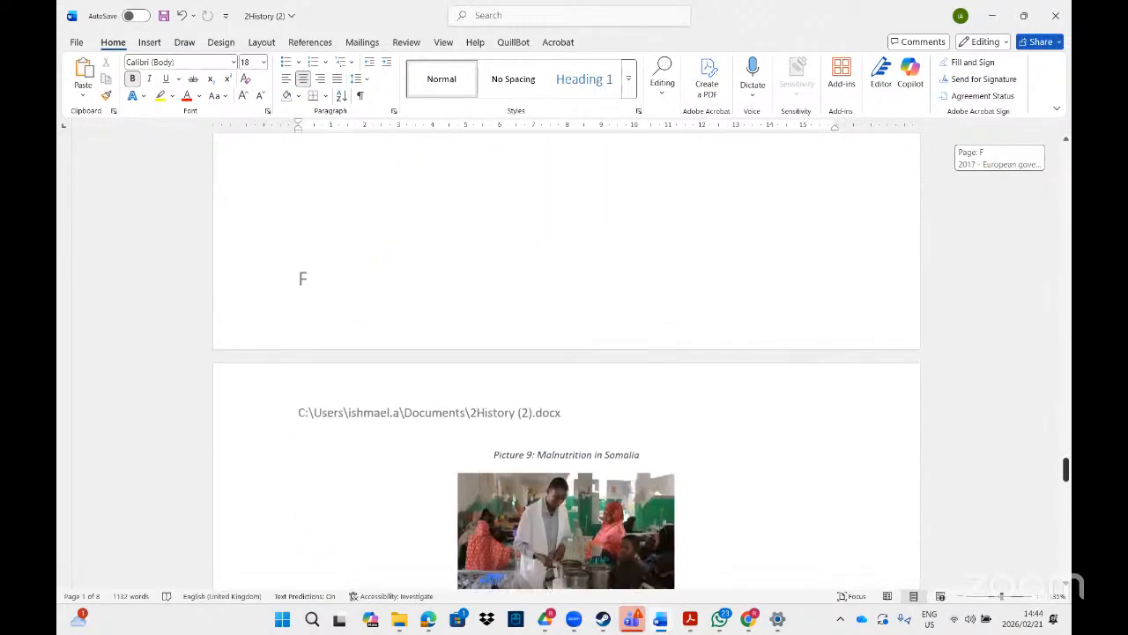
pyautogui.click(690, 618)
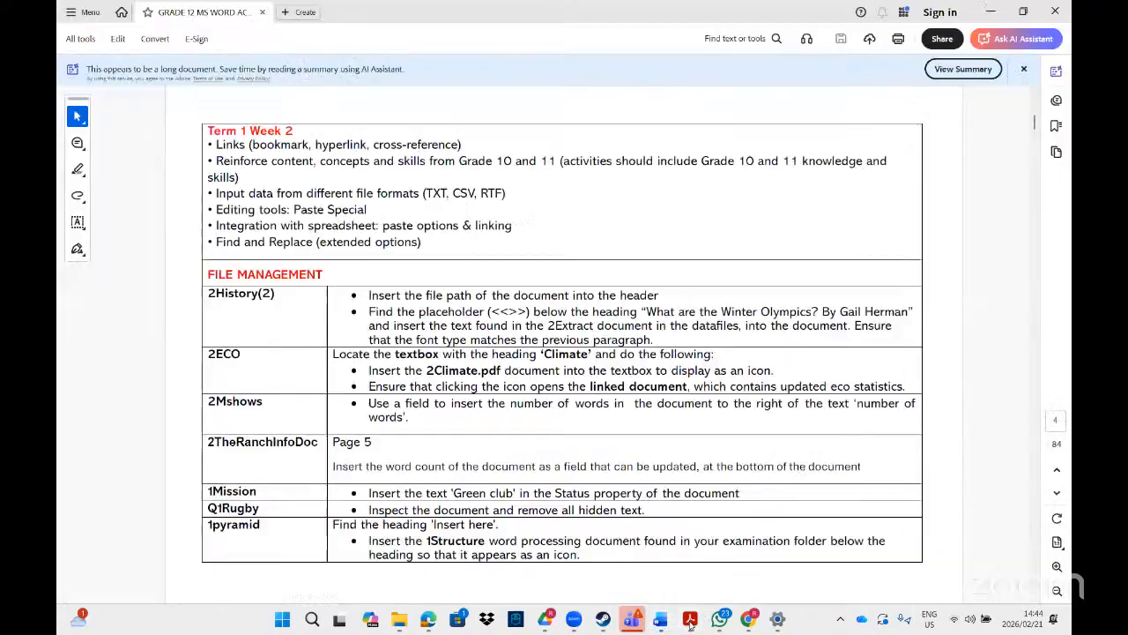
pyautogui.click(691, 625)
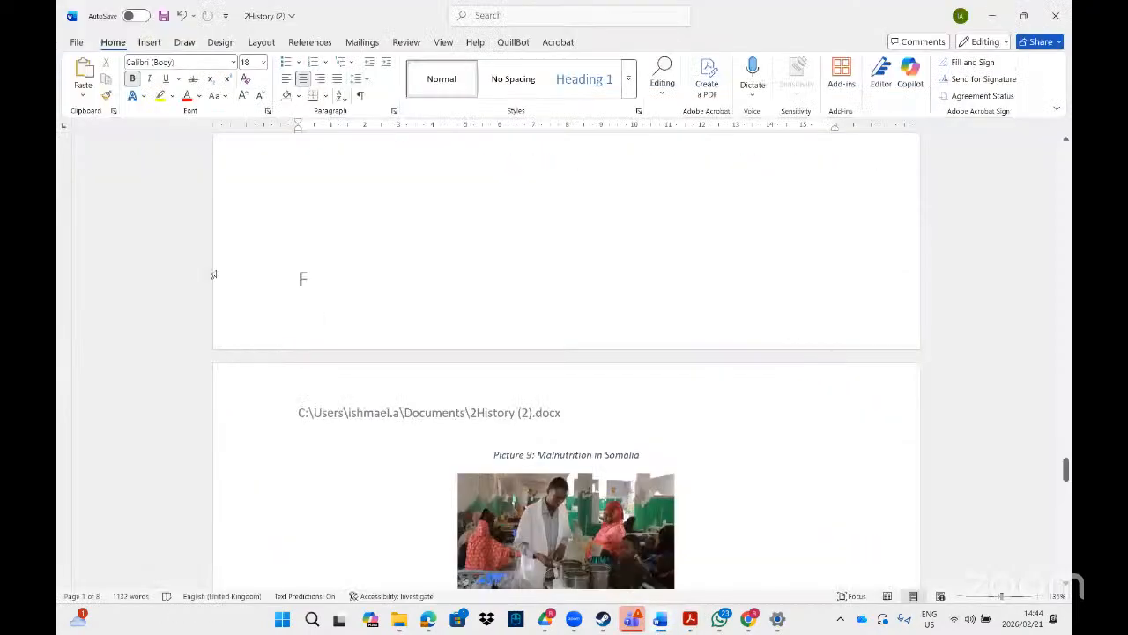
pyautogui.hotkey('ctrl', 'f')
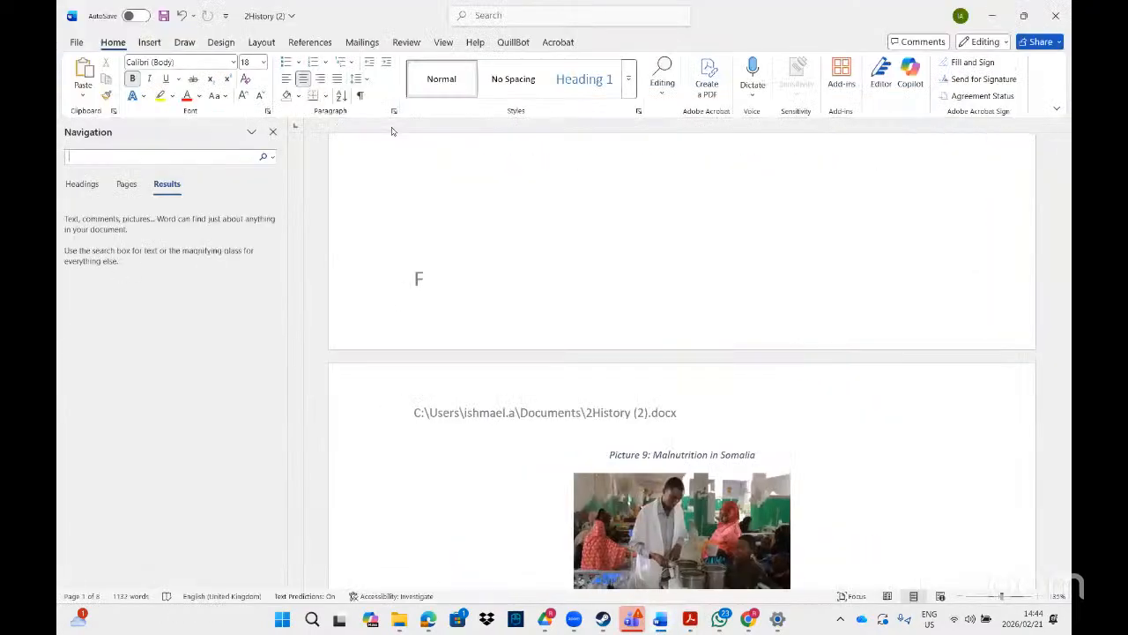
pyautogui.write('W')
pyautogui.write('NTER')
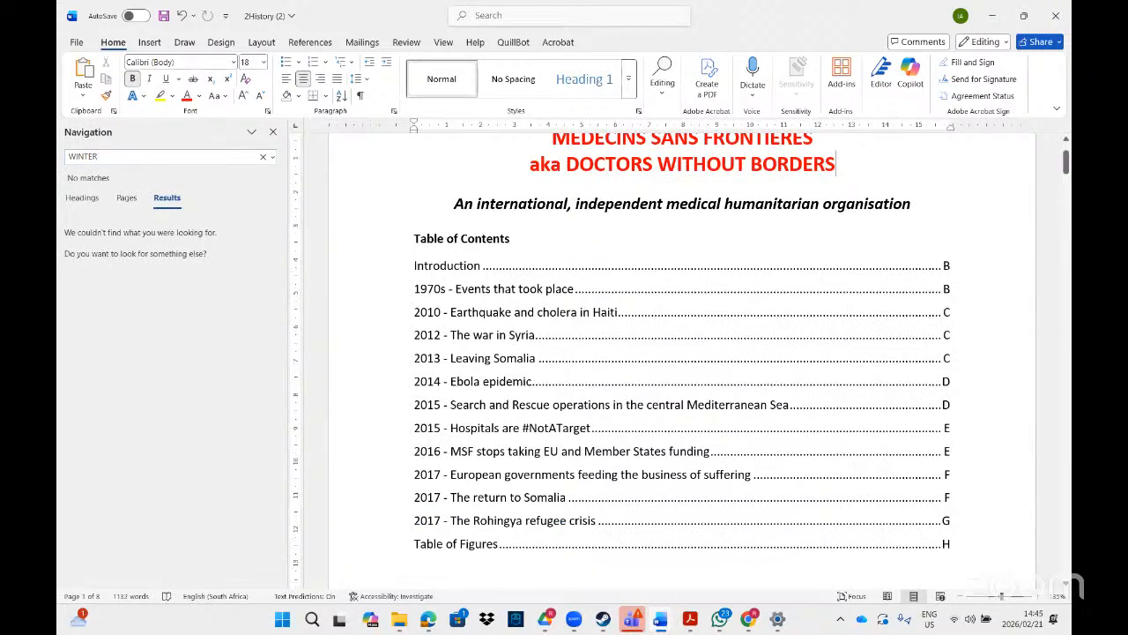
# - Clear the search and add two blank lines below the table of figures on the last page
pyautogui.click(262, 156)
pyautogui.moveTo(1065, 168); pyautogui.dragTo(1059, 548)
pyautogui.click(651, 419)
pyautogui.press('Return')
pyautogui.press('Return')
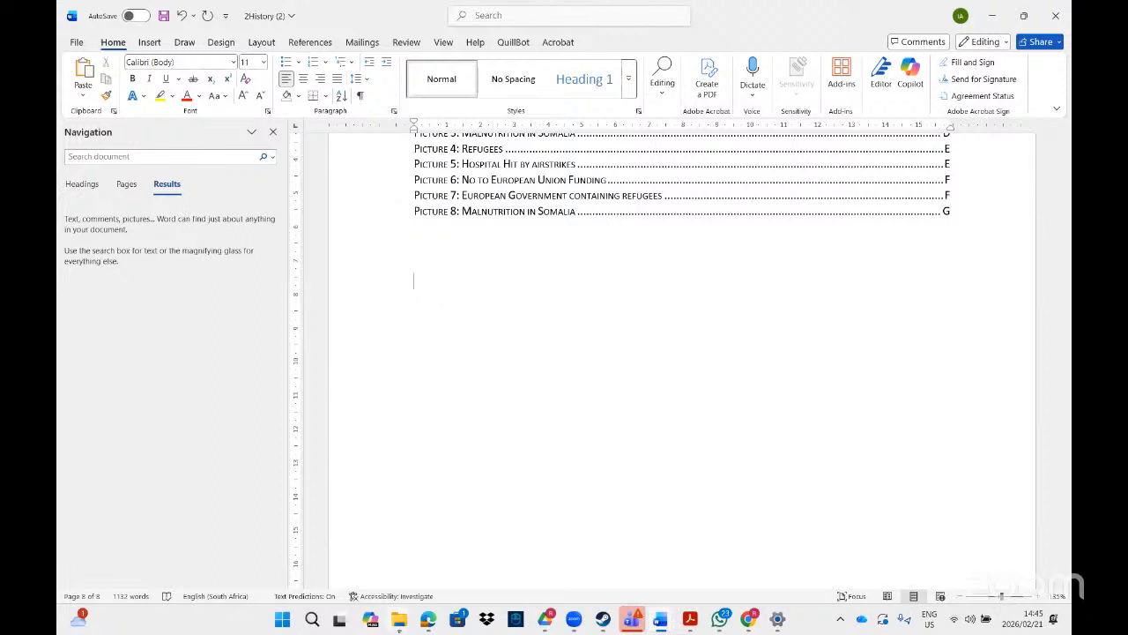
# - Switch to File Explorer and copy the Grade 12 folder MS GR 12 WORD DATA FILES- SIRANTWI'S ACTIVITIES into Documents
pyautogui.moveTo(401, 622)
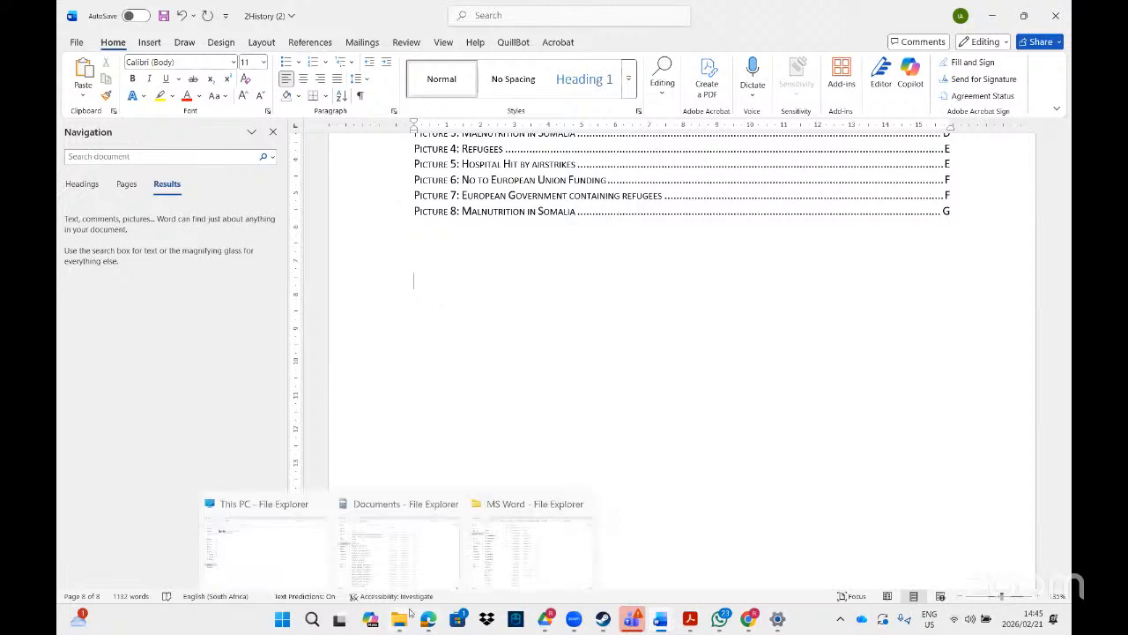
pyautogui.click(522, 545)
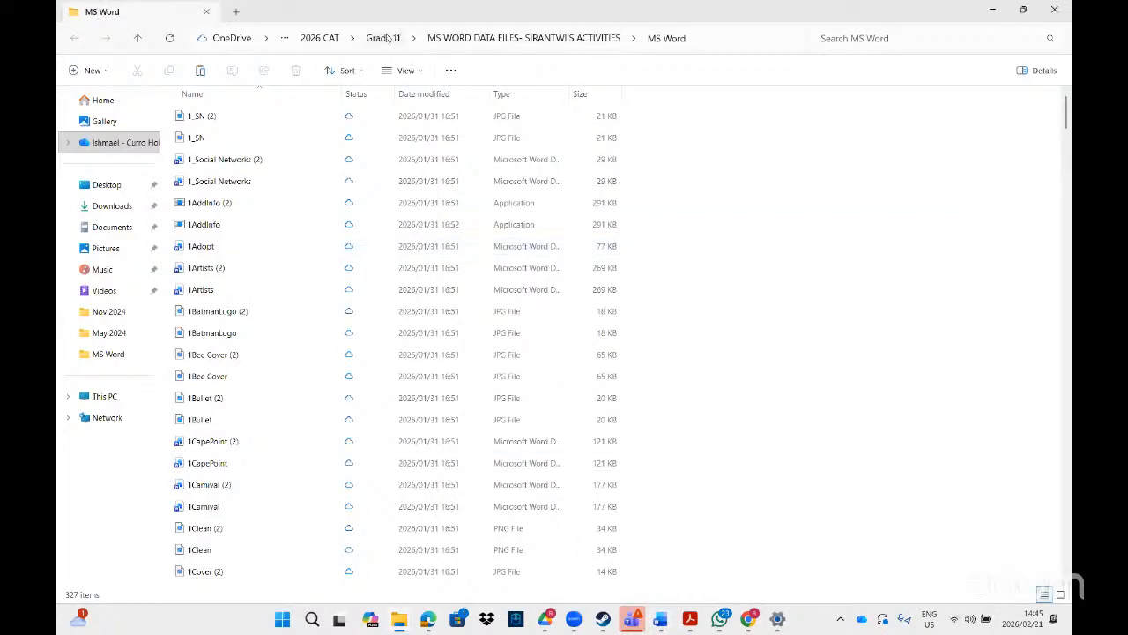
pyautogui.click(312, 38)
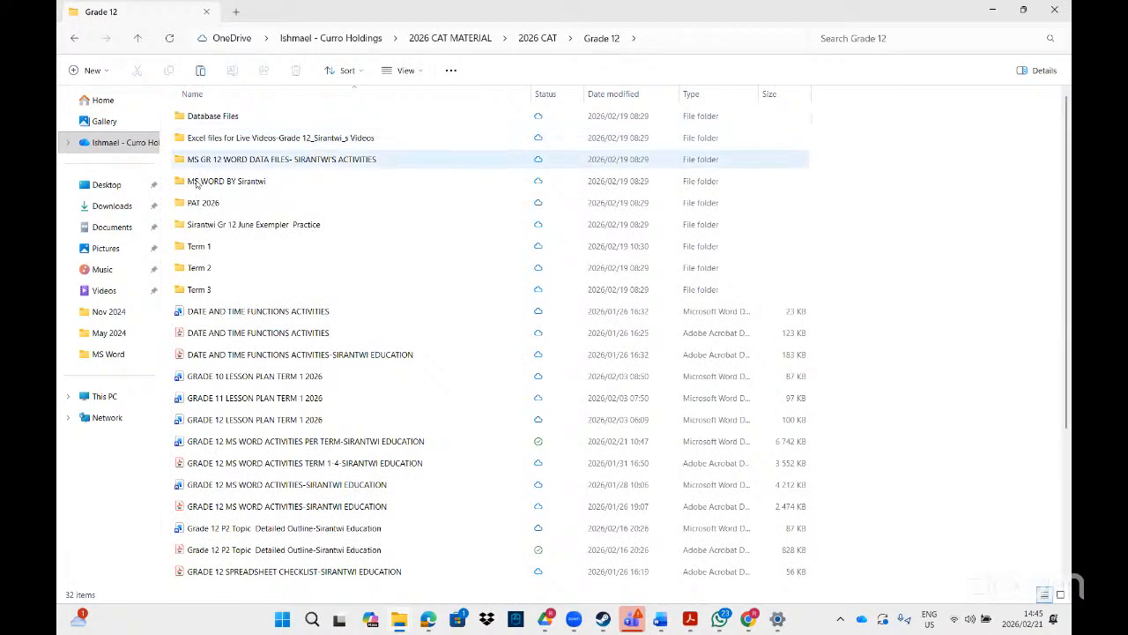
pyautogui.click(223, 159)
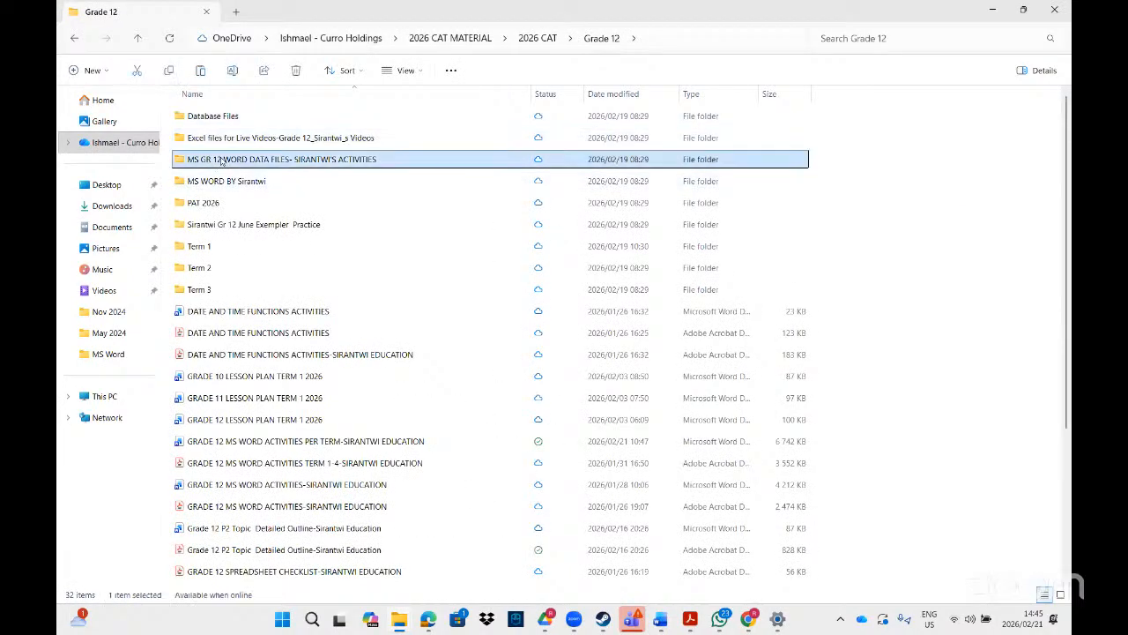
pyautogui.click(112, 227)
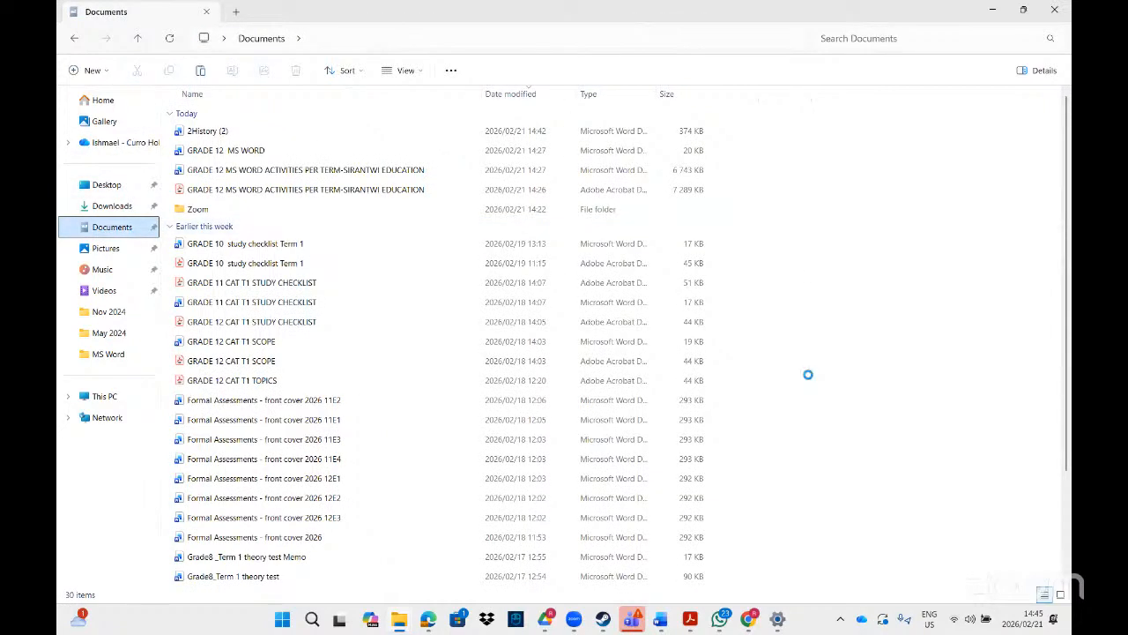
pyautogui.hotkey('ctrl', 'v')
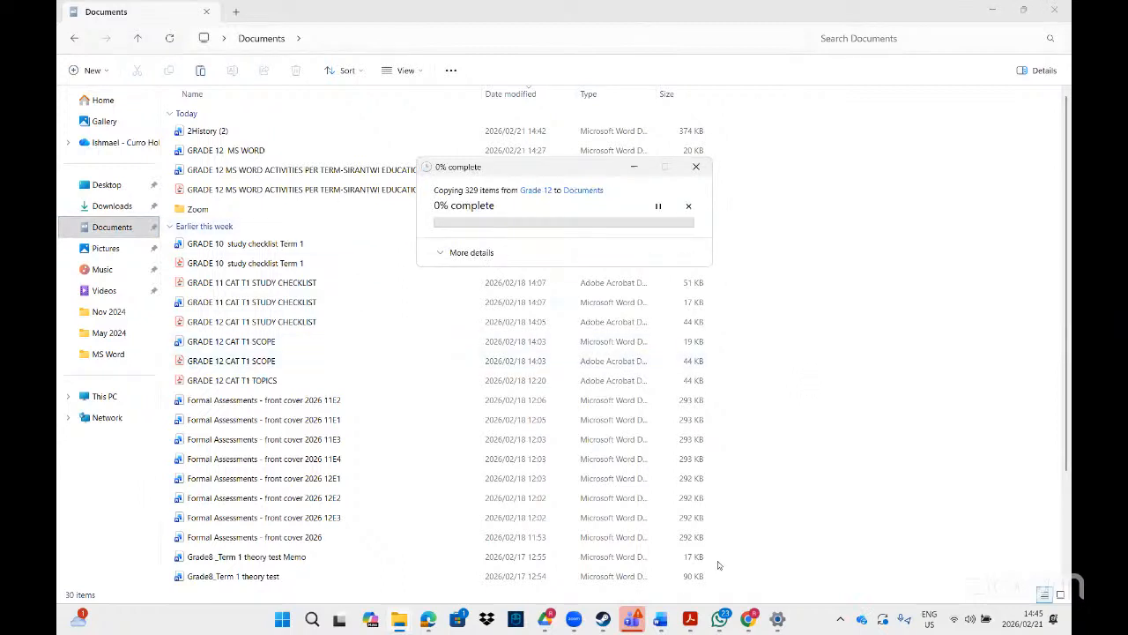
# - Switch to 2History (2) in Word and start inserting text from a file below the table of figures
pyautogui.moveTo(660, 623)
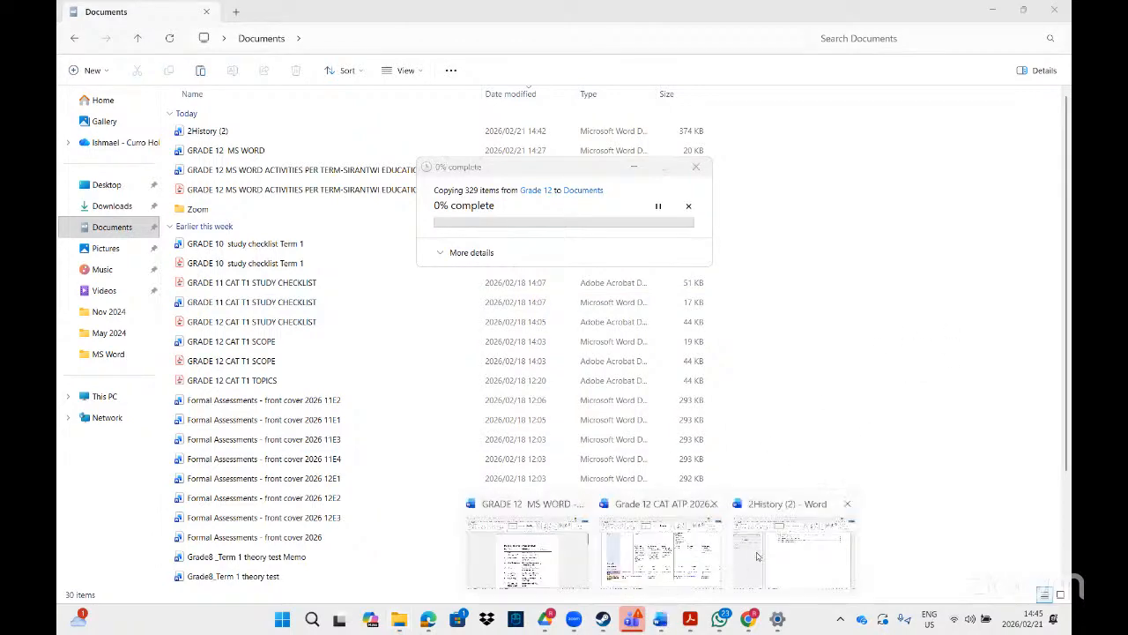
pyautogui.click(784, 562)
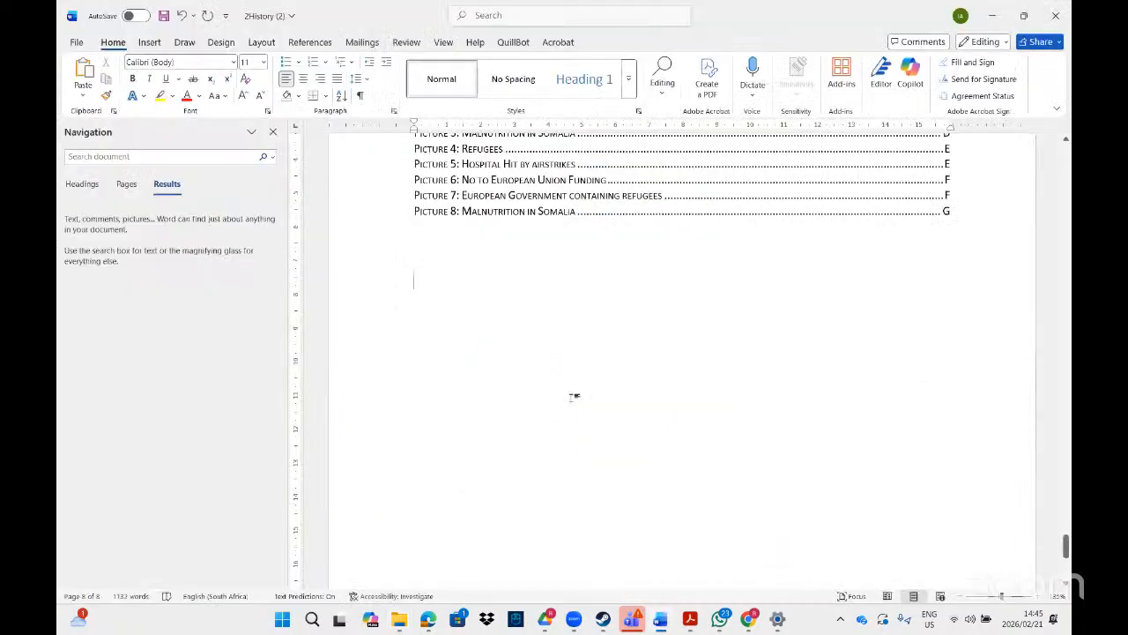
pyautogui.click(143, 44)
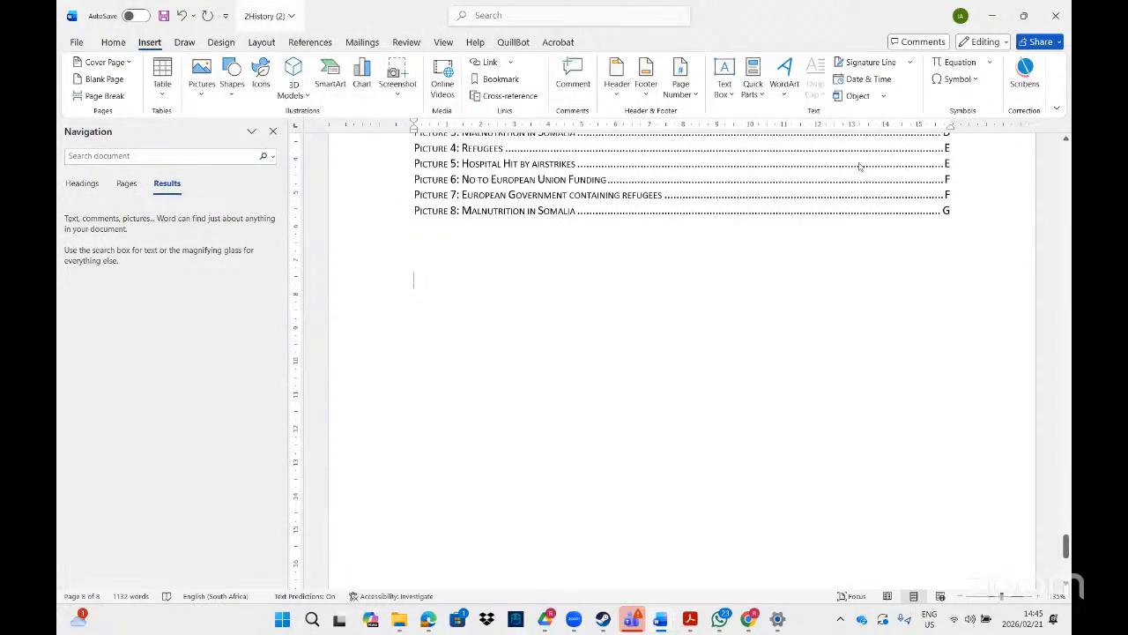
pyautogui.click(883, 96)
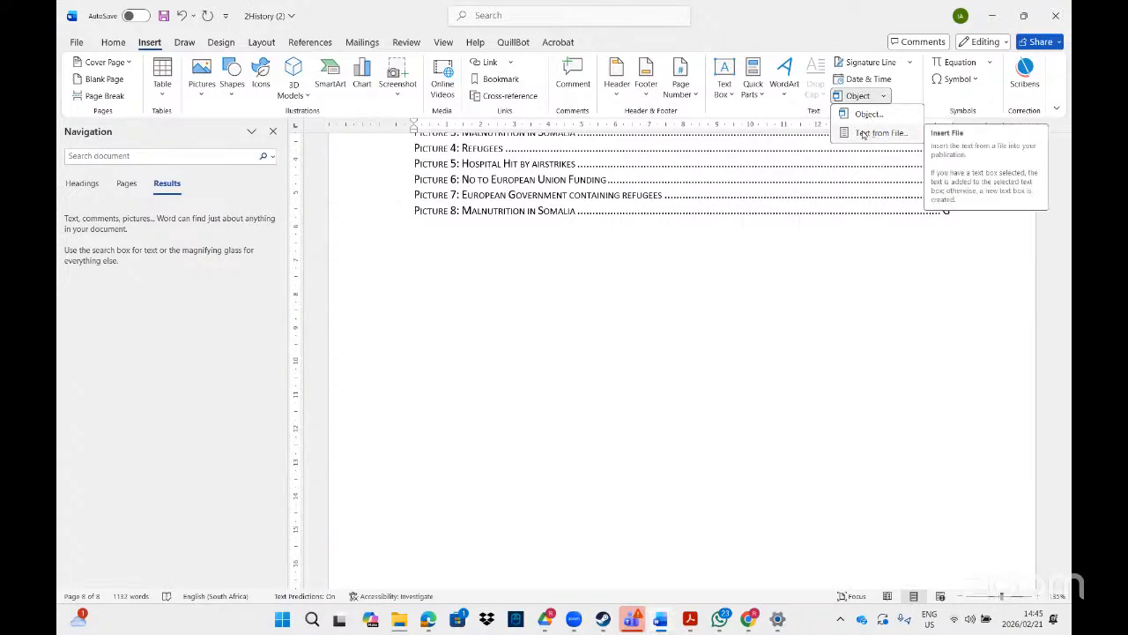
pyautogui.click(863, 134)
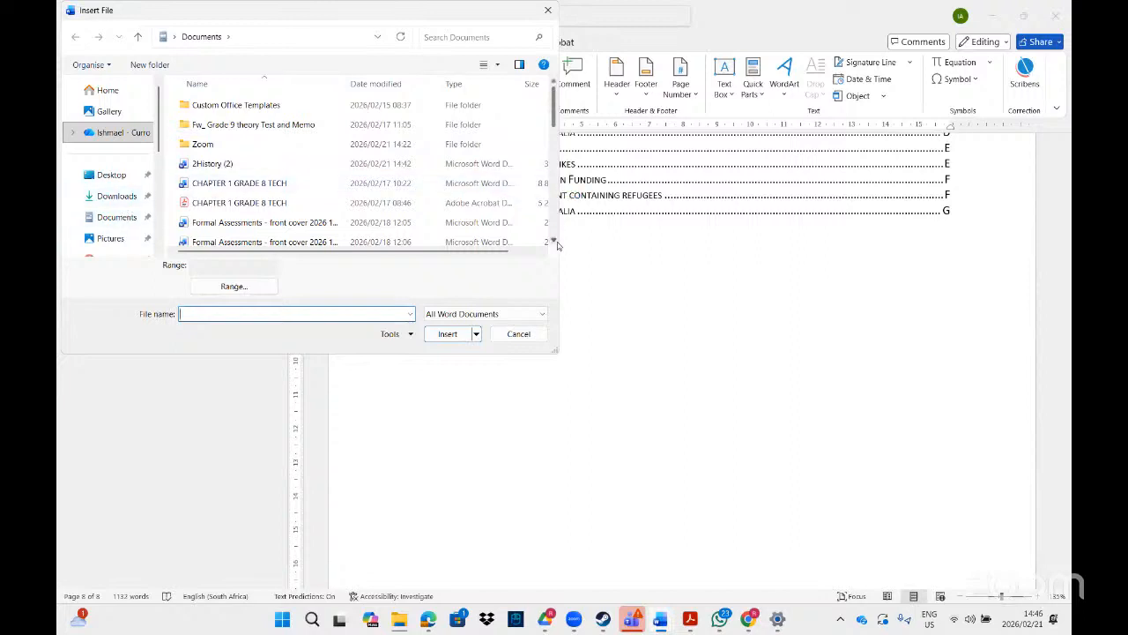
# - Browse in OneDrive through 2026 CAT MATERIAL, 2026 CAT and Grade 12 to the MS Word folder of the Grade 12 Word data files
pyautogui.click(112, 198)
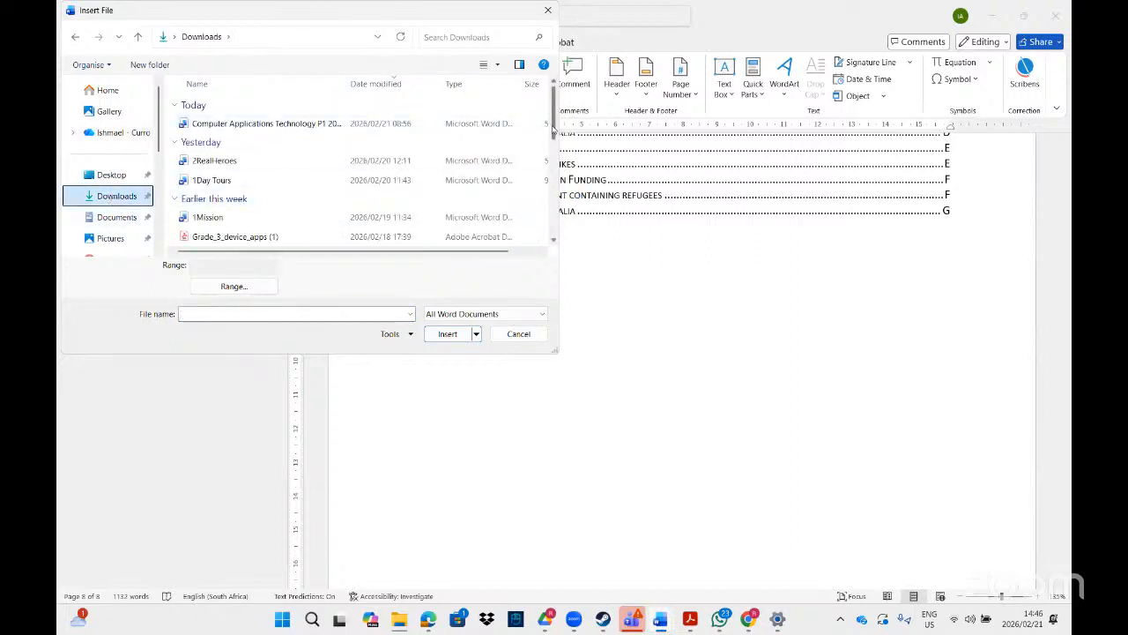
pyautogui.click(115, 133)
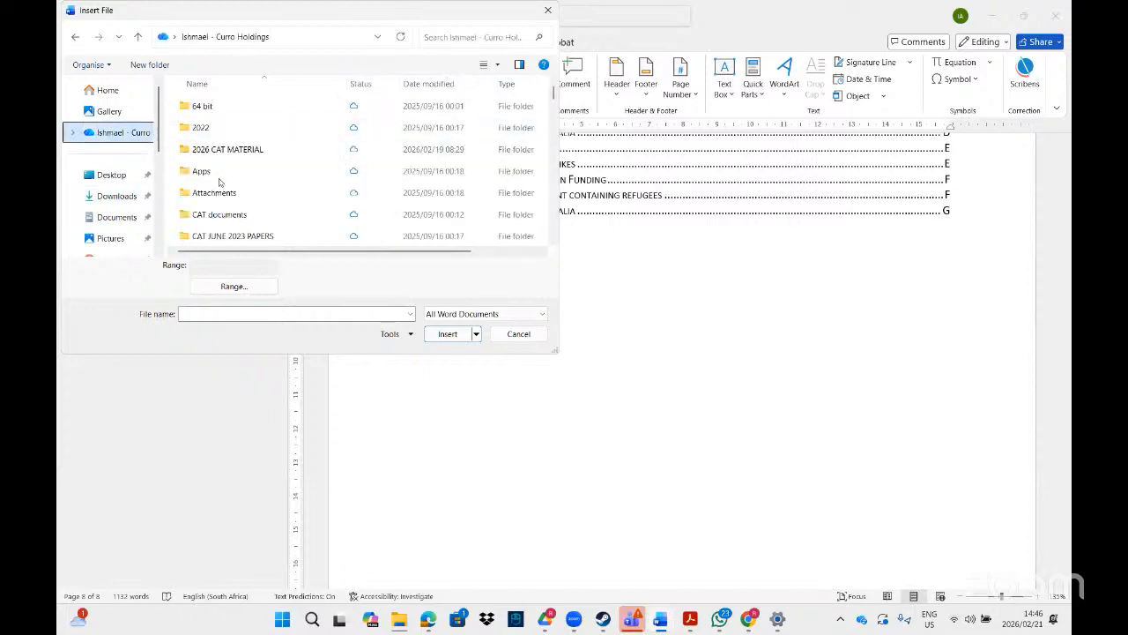
pyautogui.doubleClick(220, 149)
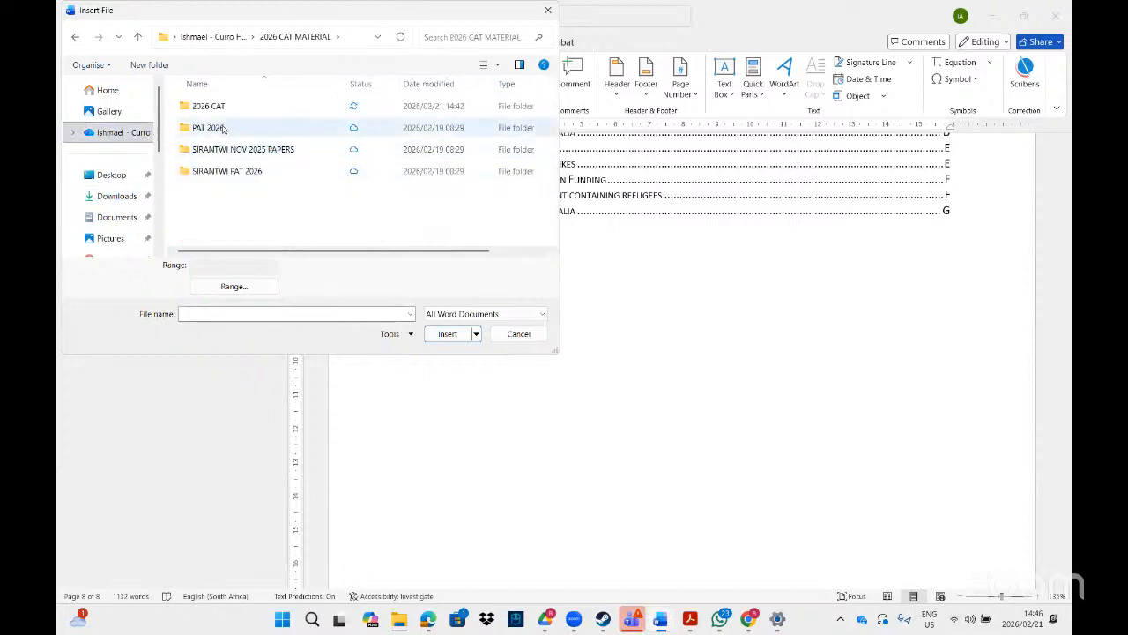
pyautogui.click(212, 106)
pyautogui.doubleClick(212, 105)
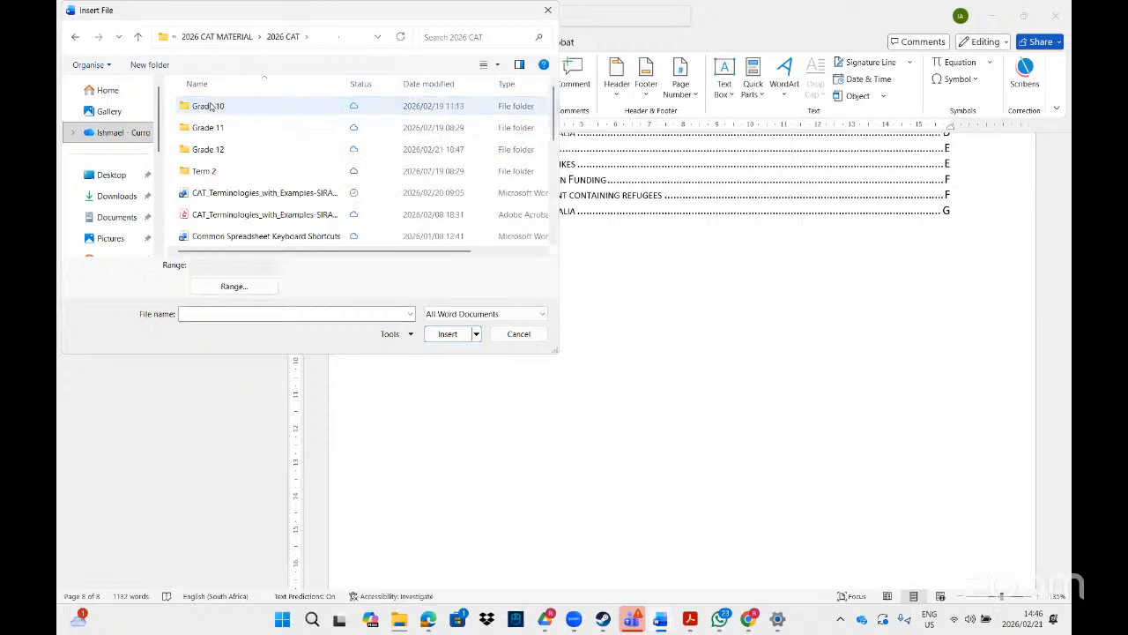
pyautogui.doubleClick(209, 148)
pyautogui.doubleClick(240, 156)
pyautogui.doubleClick(219, 108)
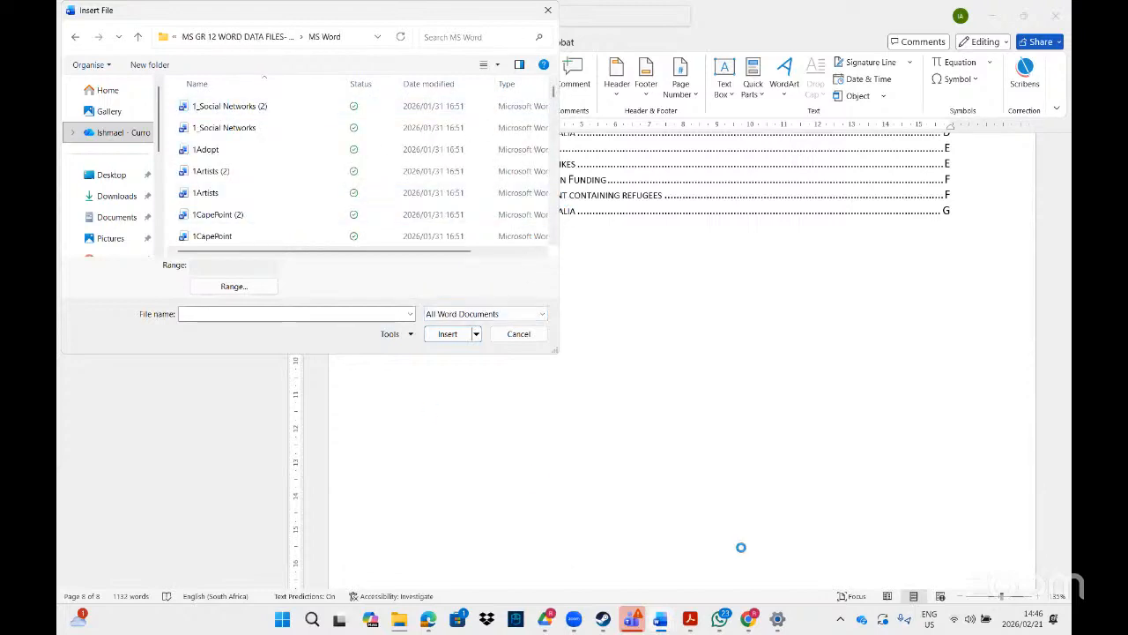
# - Recheck the 2History(2) task in Acrobat and set the Insert File dialog to show All Files
pyautogui.click(692, 621)
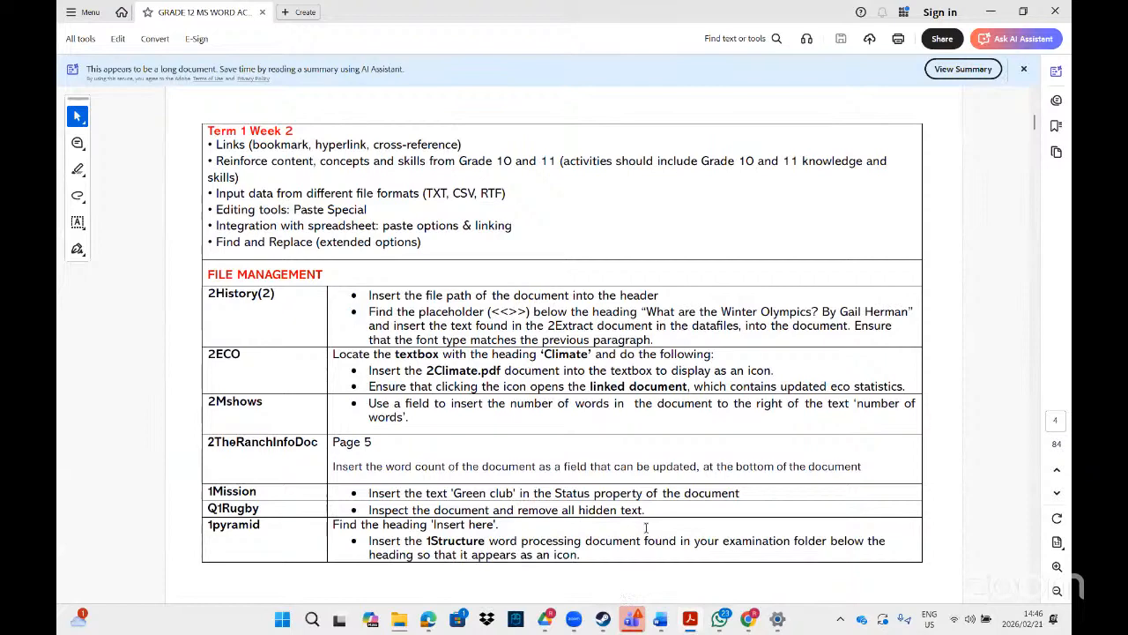
pyautogui.click(690, 620)
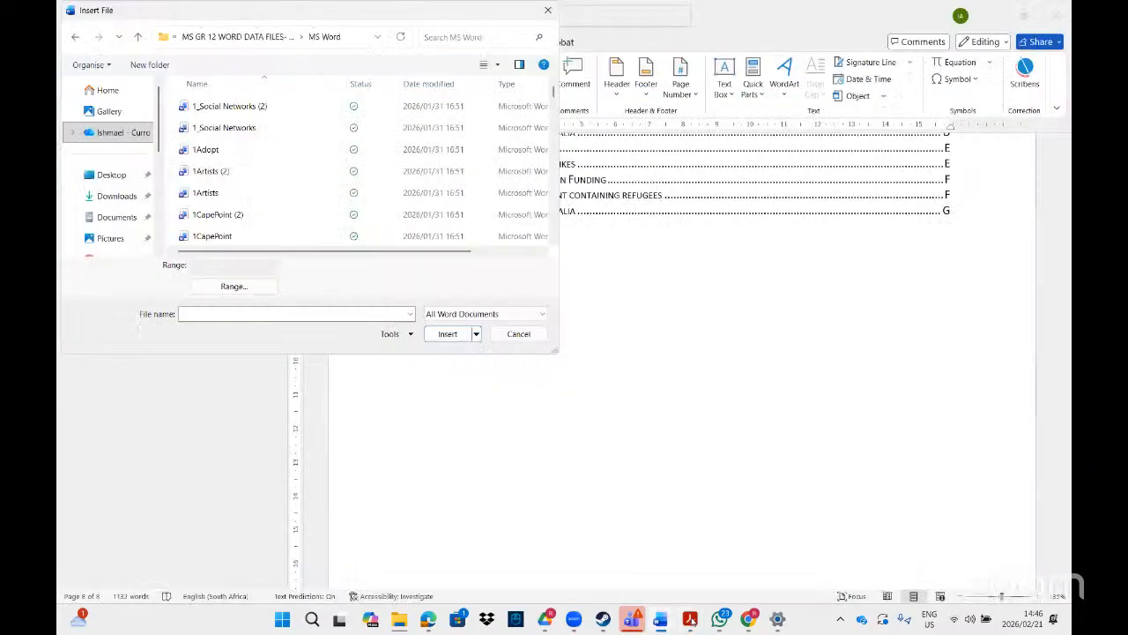
pyautogui.click(542, 315)
pyautogui.click(464, 327)
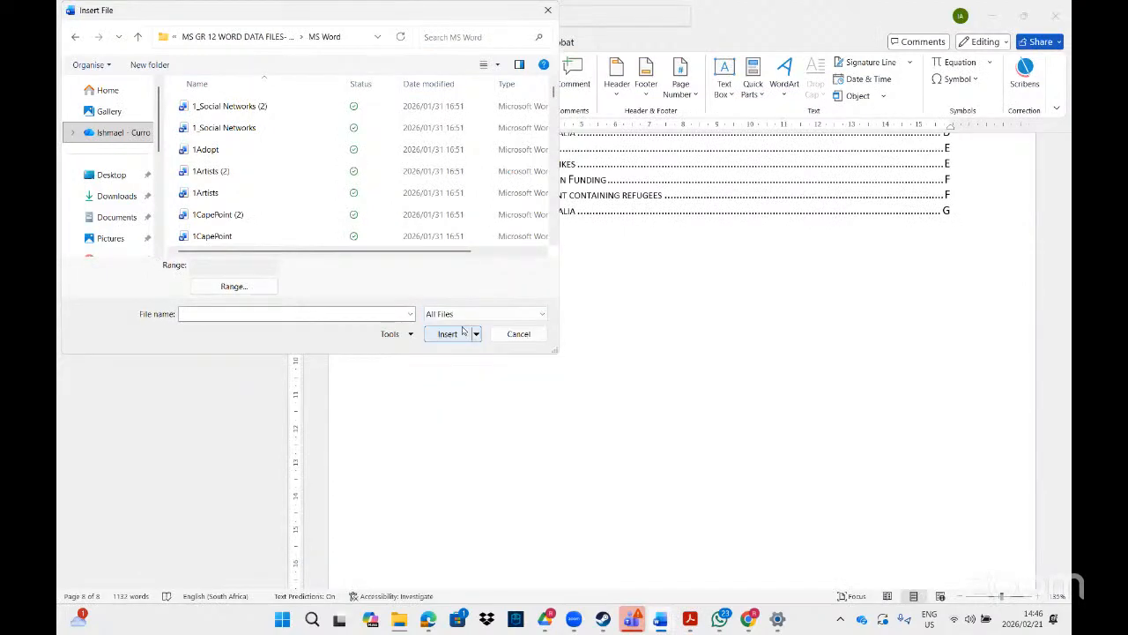
# - Search the MS Word folder for 2EXTRACT and insert the text of the 2Extract file into the document
pyautogui.click(554, 244)
pyautogui.click(555, 244)
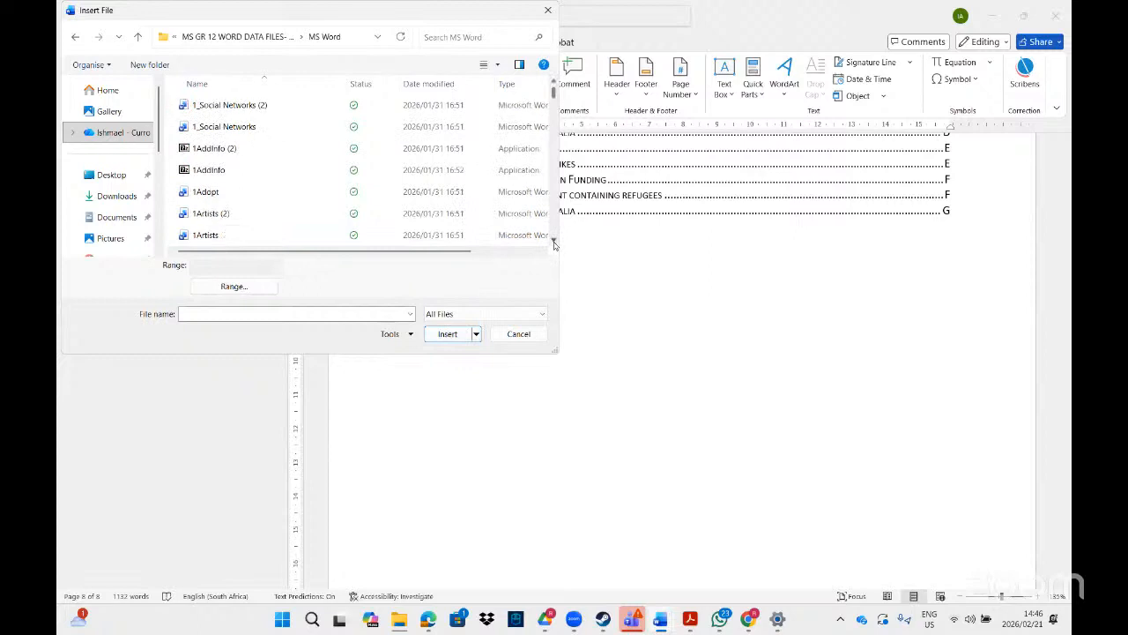
pyautogui.click(455, 37)
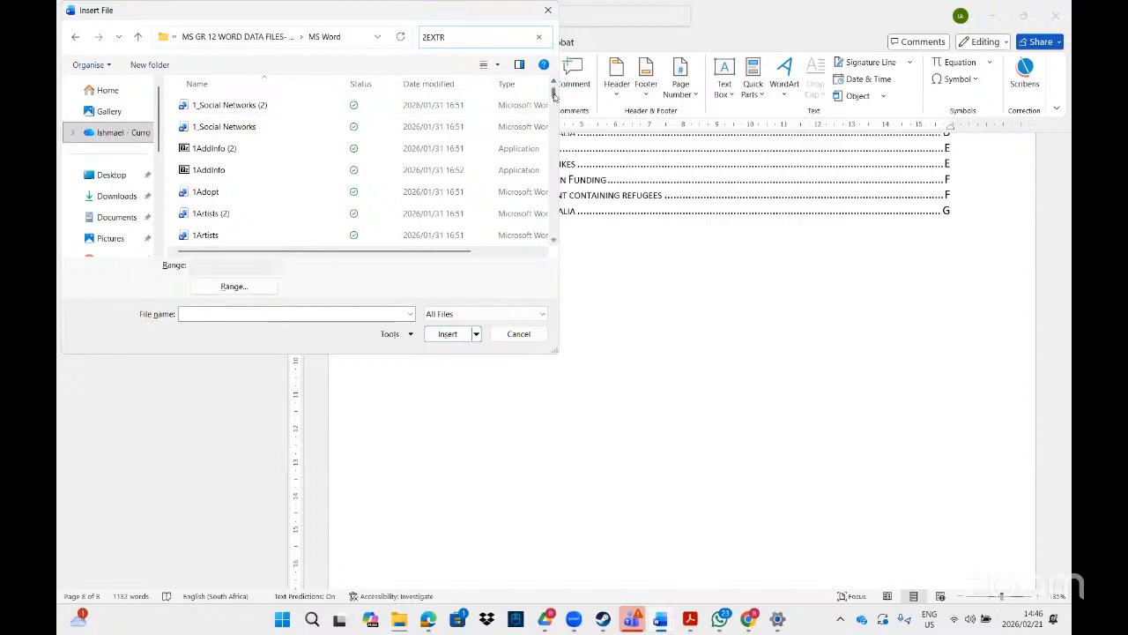
pyautogui.moveTo(553, 95); pyautogui.dragTo(553, 102)
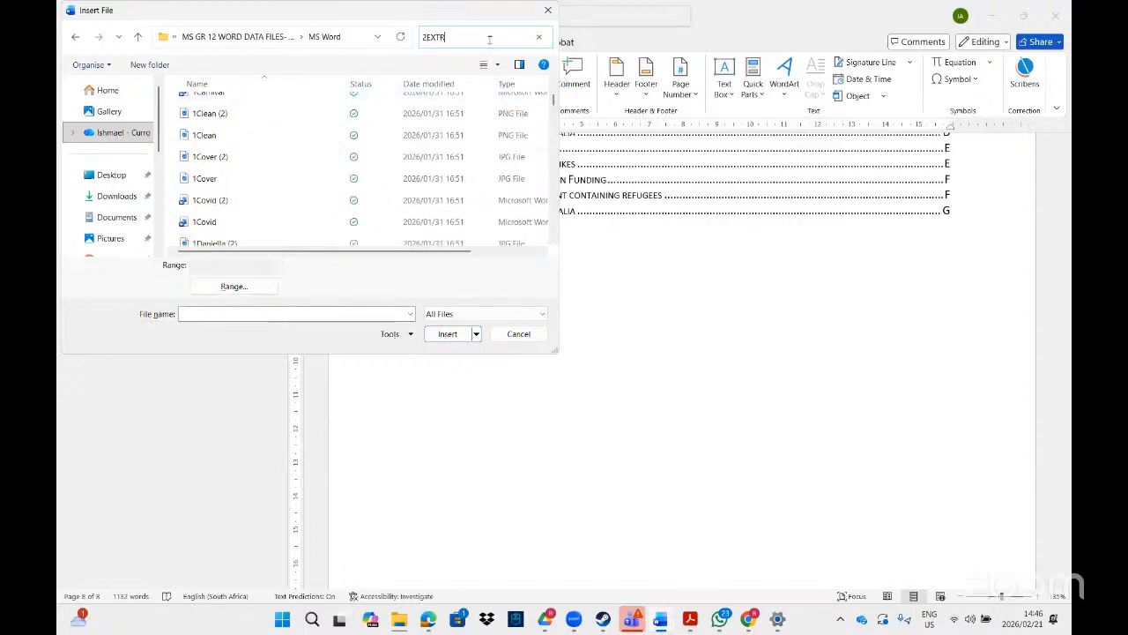
pyautogui.write('ACT')
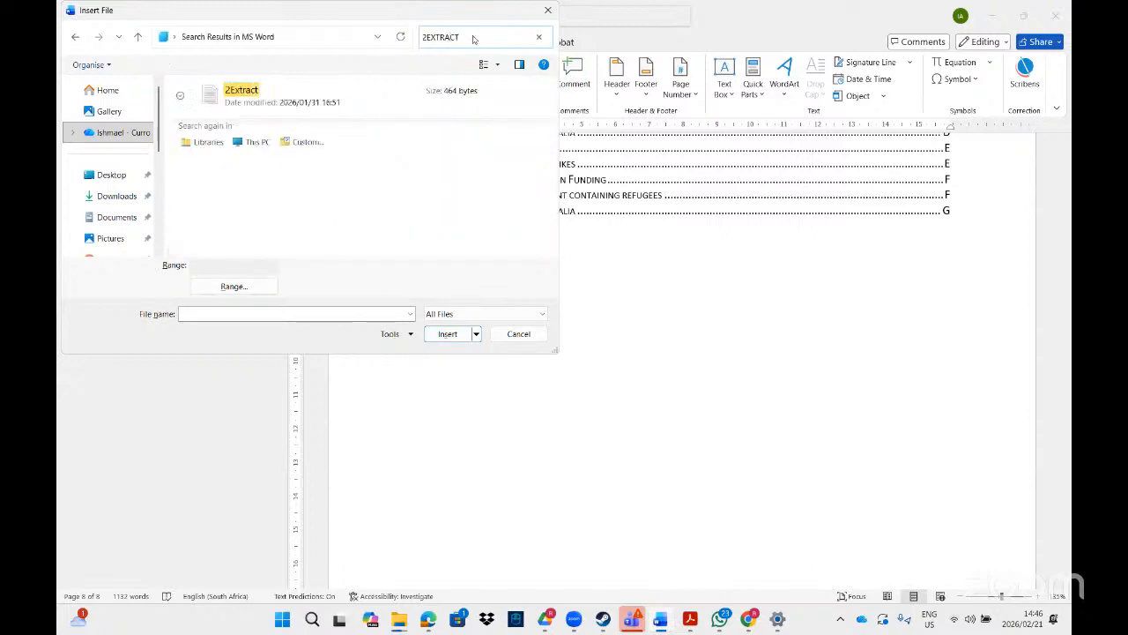
pyautogui.doubleClick(280, 99)
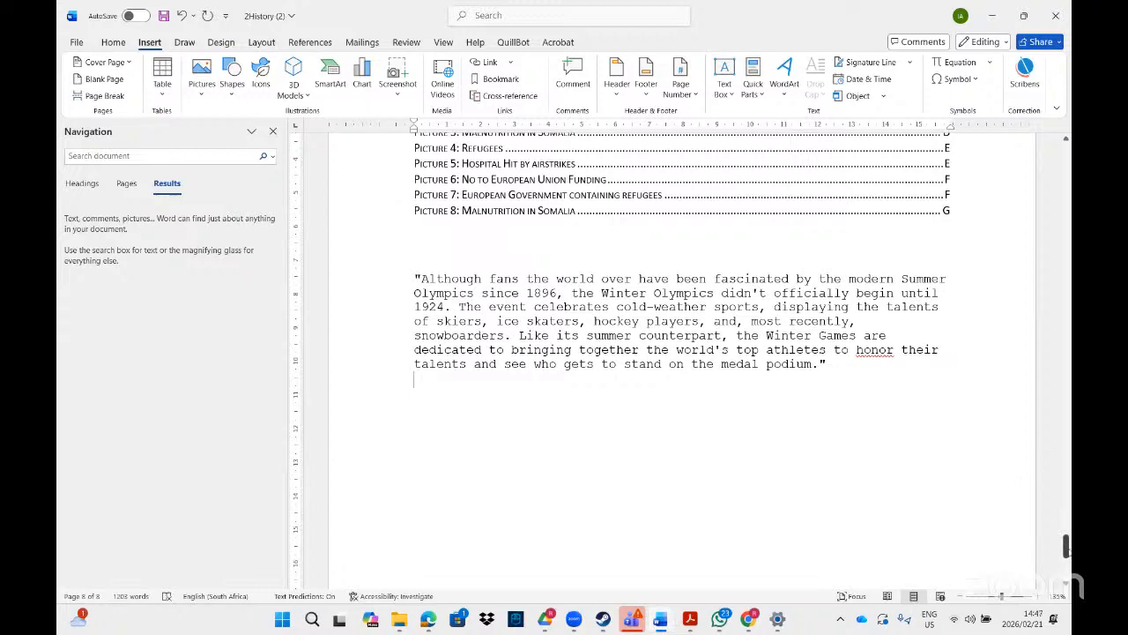
# - Copy the formatting of the Rohingya refugee crisis body paragraph onto the inserted Winter Olympics extract with Format Painter
pyautogui.moveTo(1066, 546); pyautogui.dragTo(1066, 492)
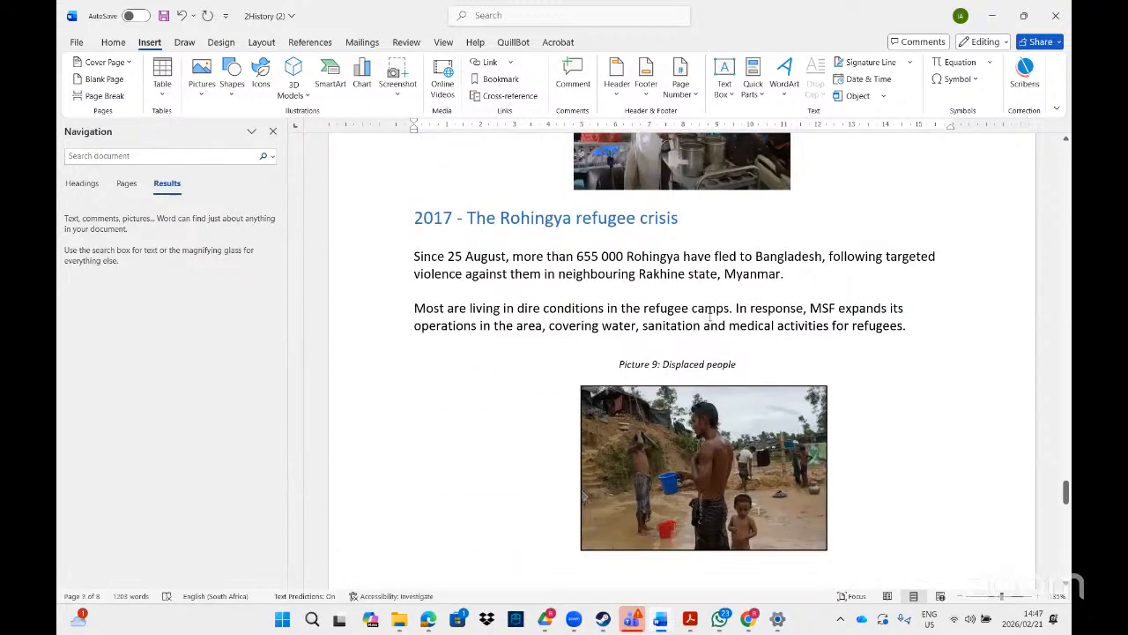
pyautogui.click(113, 42)
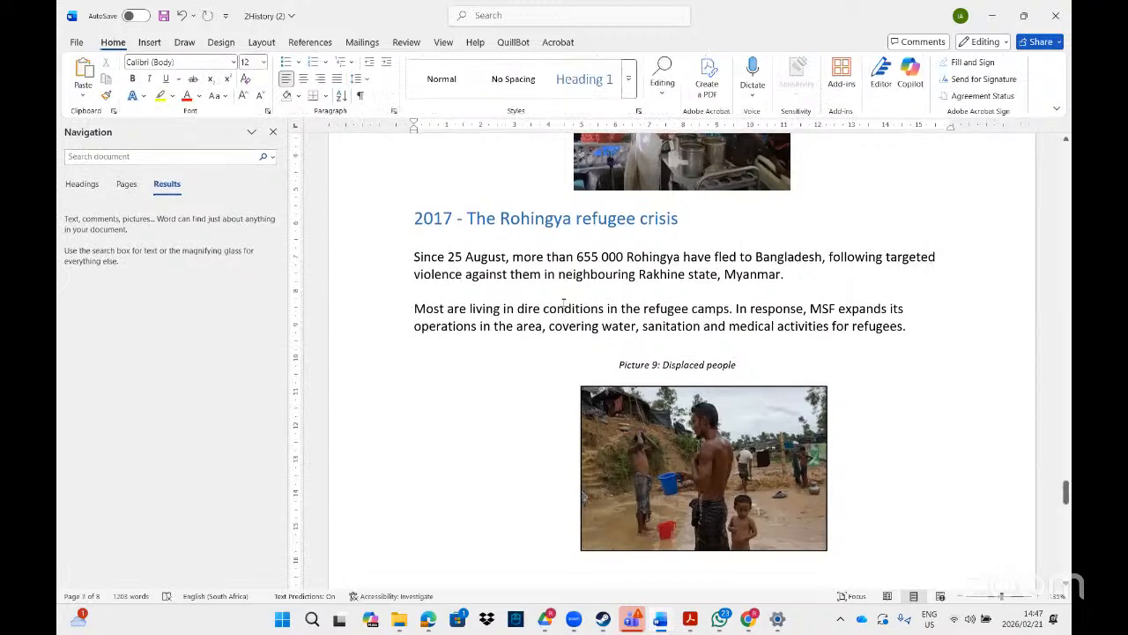
pyautogui.click(107, 97)
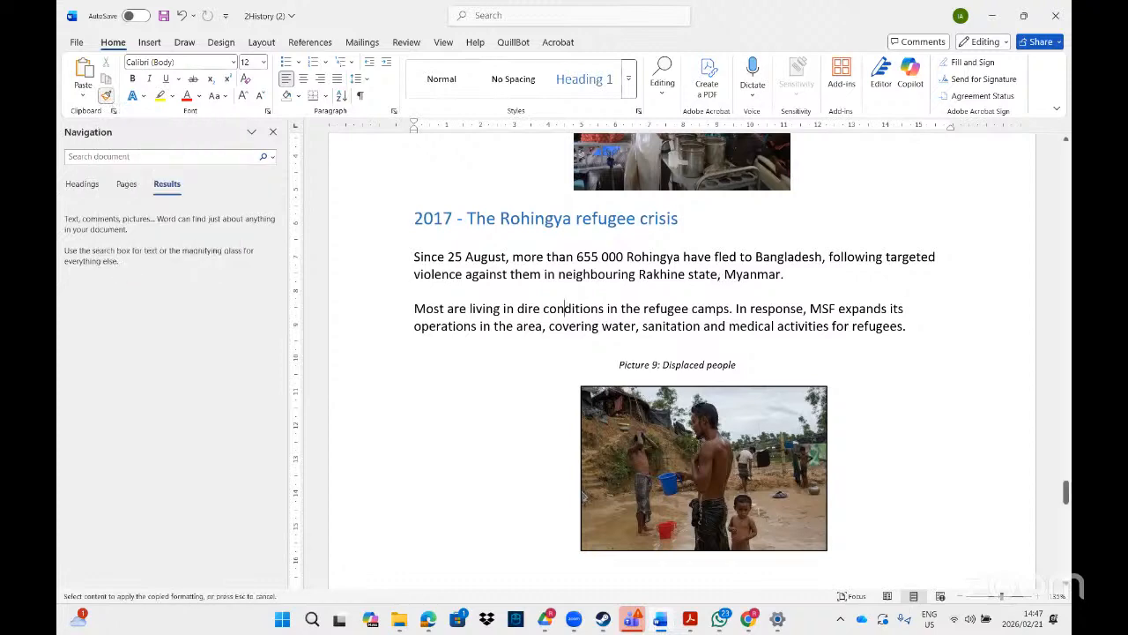
pyautogui.moveTo(1065, 489); pyautogui.dragTo(1066, 545)
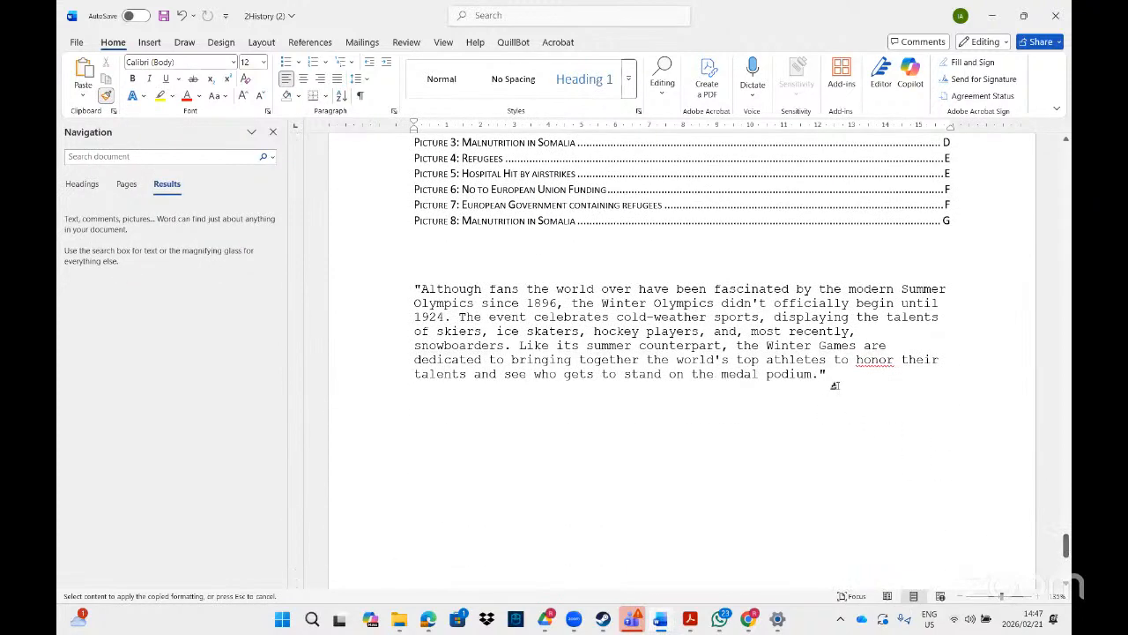
pyautogui.moveTo(818, 382)
pyautogui.mouseDown()
pyautogui.moveTo(712, 332)
pyautogui.moveTo(458, 317)
pyautogui.moveTo(412, 286)
pyautogui.mouseUp()
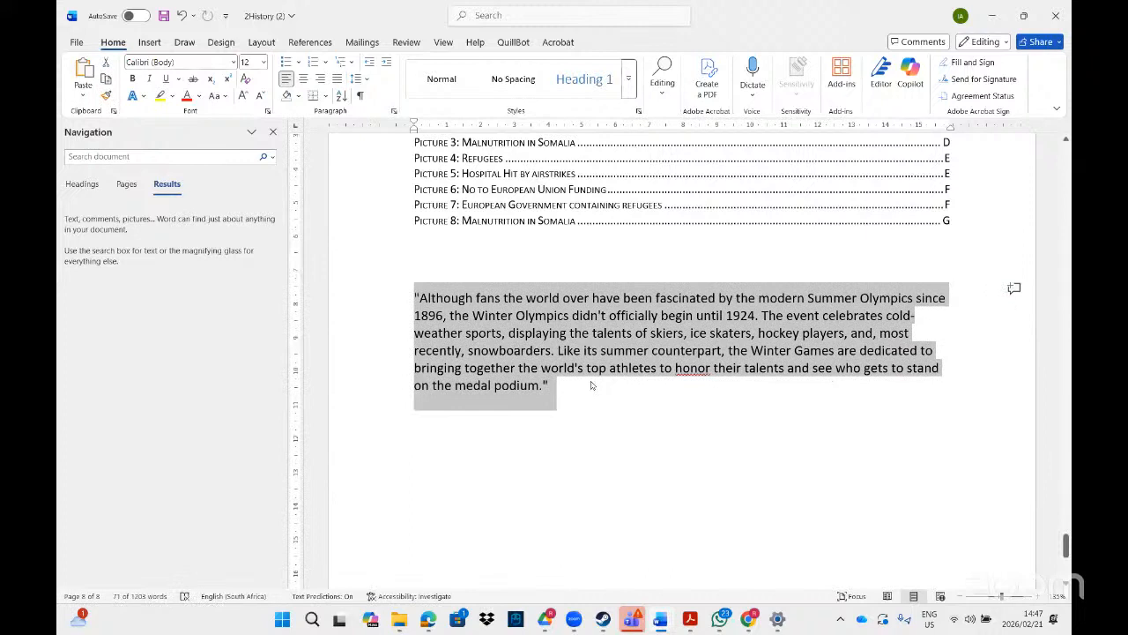
pyautogui.click(552, 334)
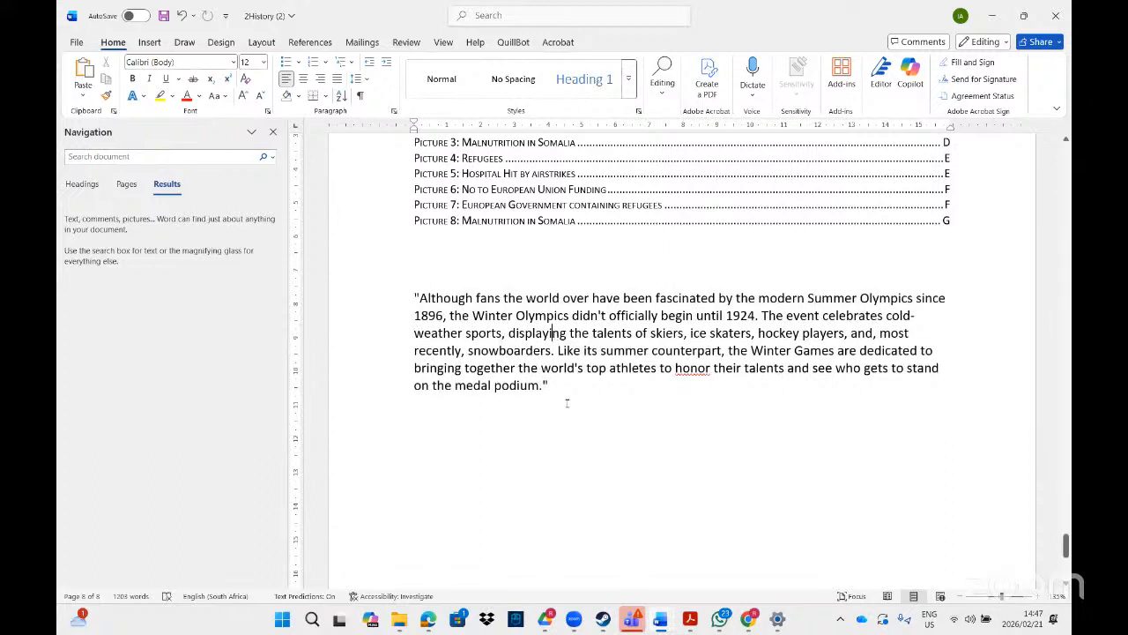
# - Embed 2Extract as a file icon below the extract, taking it from the MS Word data folder copied into Documents
pyautogui.press('Return')
pyautogui.moveTo(399, 621)
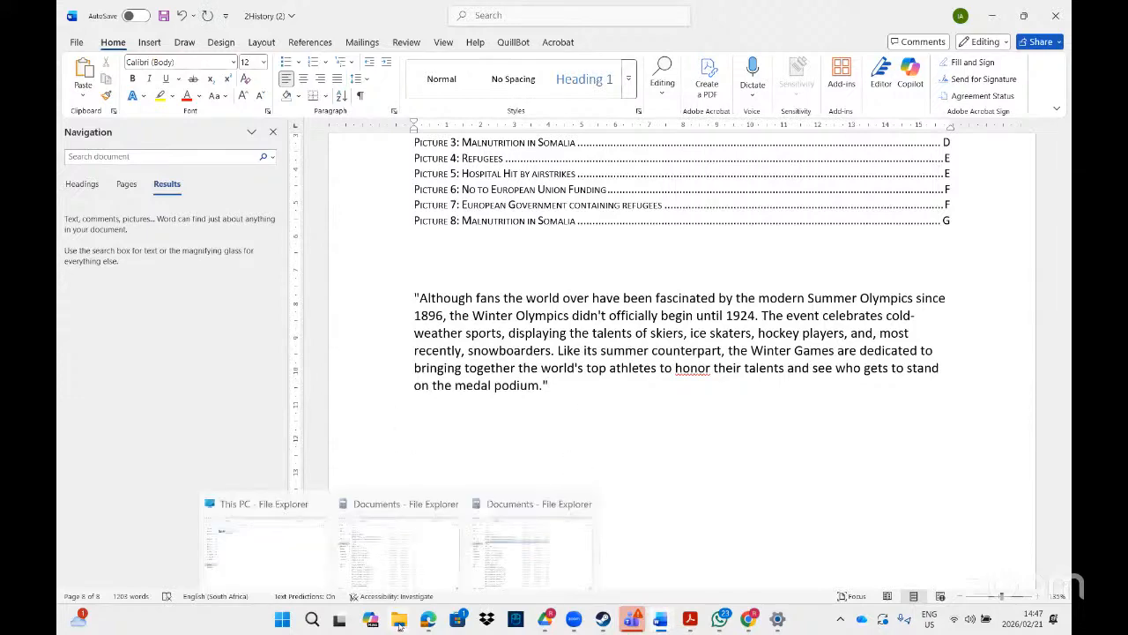
pyautogui.click(529, 542)
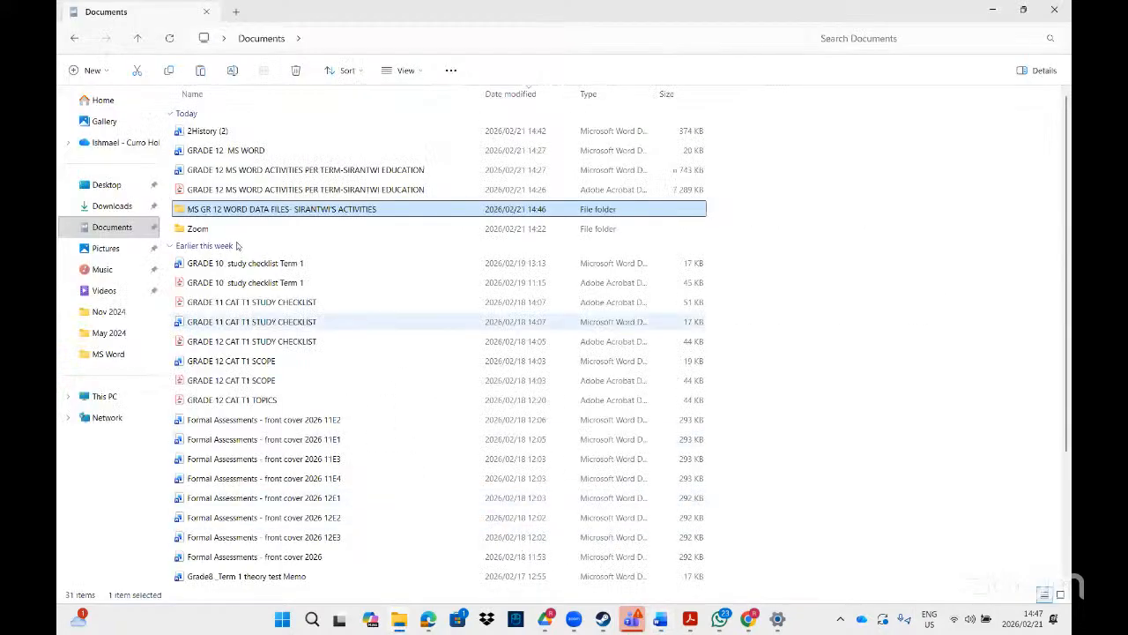
pyautogui.doubleClick(243, 212)
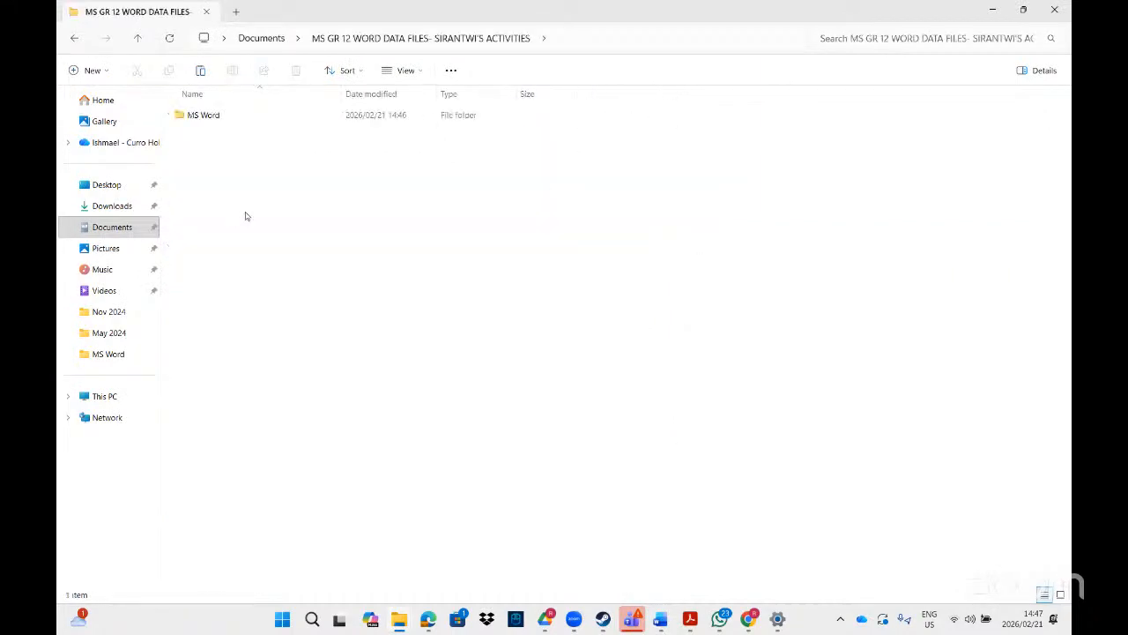
pyautogui.doubleClick(202, 116)
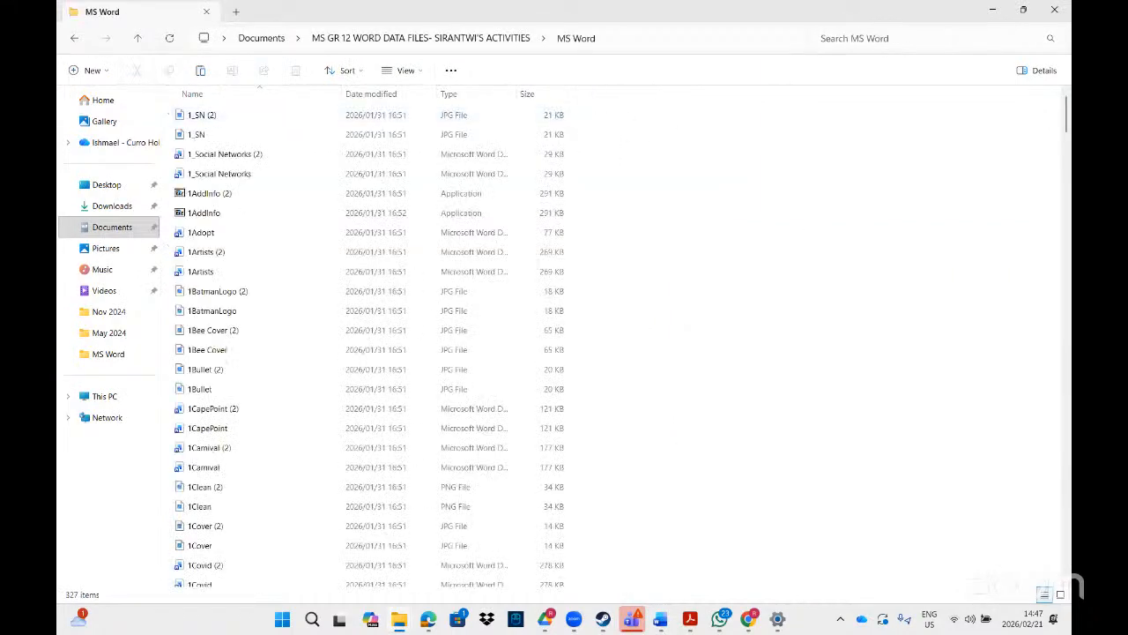
pyautogui.scroll(-5, 1067, 145)
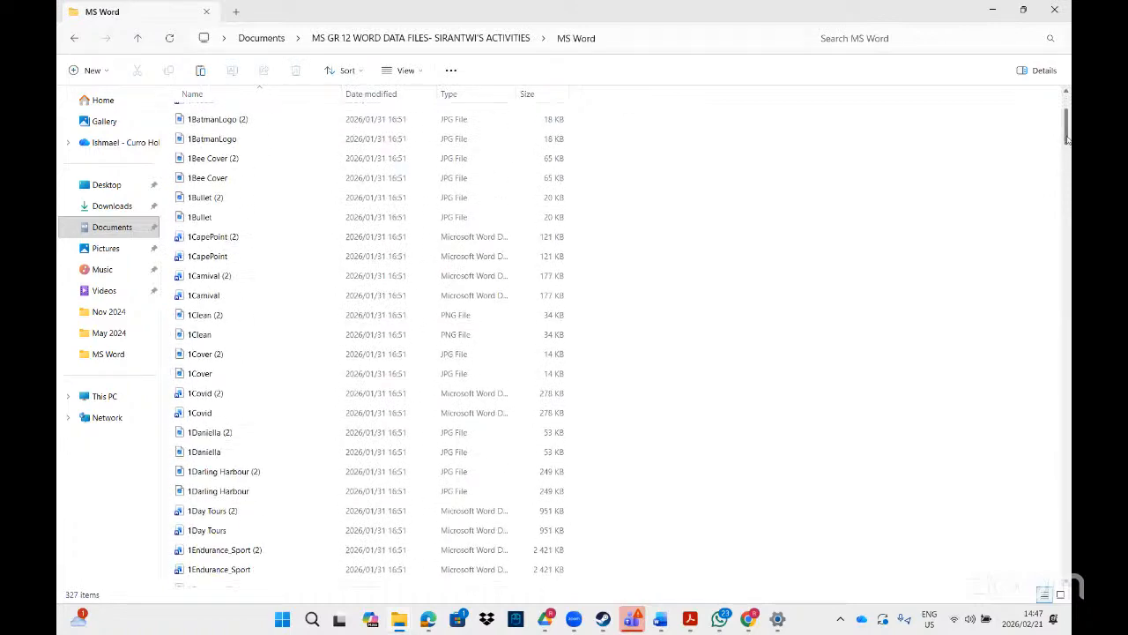
pyautogui.moveTo(1068, 147); pyautogui.dragTo(1070, 331)
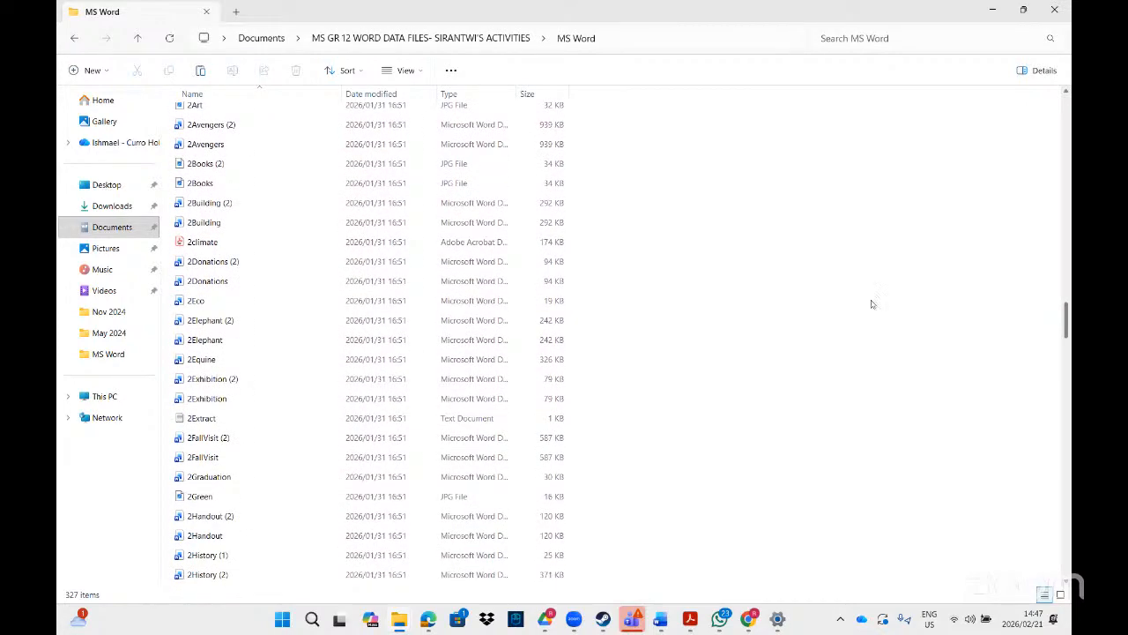
pyautogui.moveTo(201, 418); pyautogui.dragTo(443, 463)
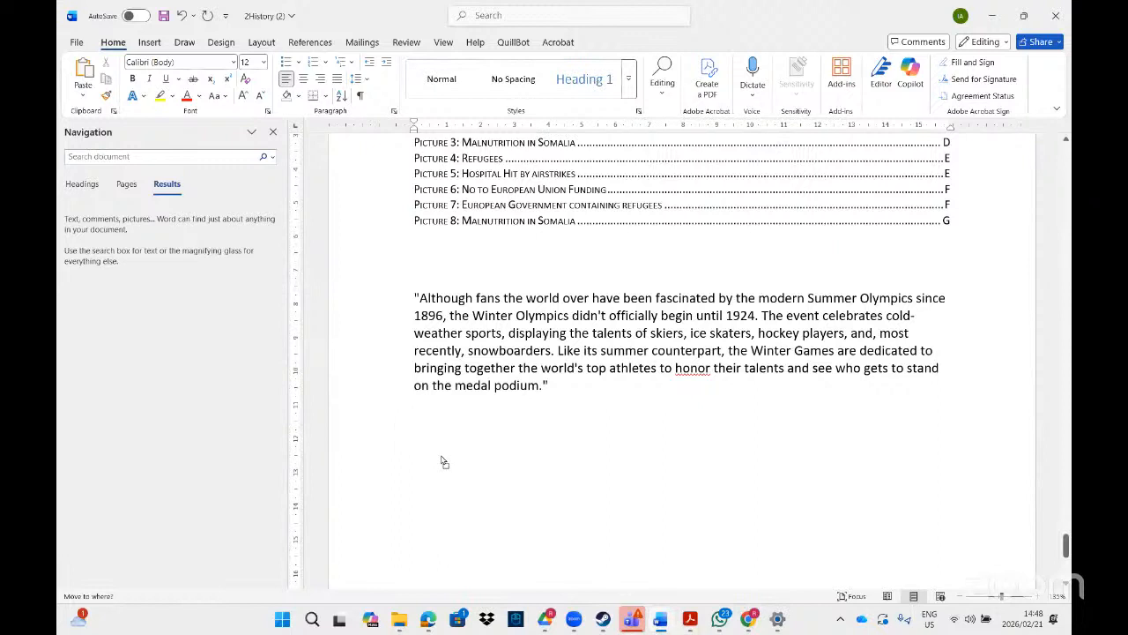
pyautogui.moveTo(443, 462); pyautogui.dragTo(440, 454)
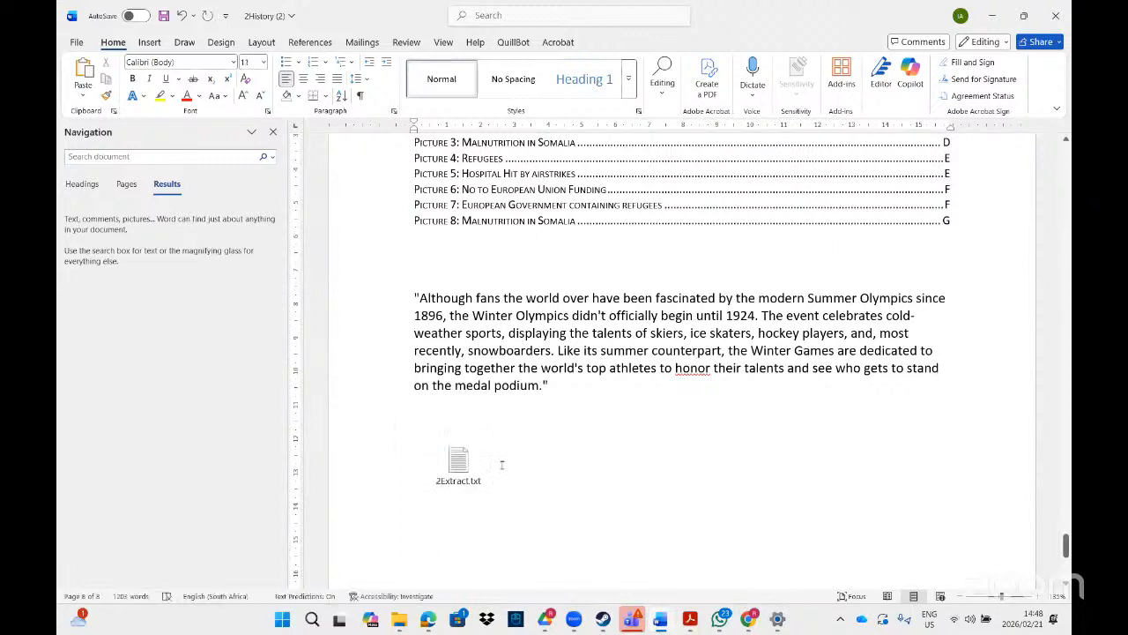
# - Open the embedded 2Extract.txt icon to view its contents, close it and return to the end of the extract paragraph
pyautogui.click(432, 499)
pyautogui.doubleClick(458, 462)
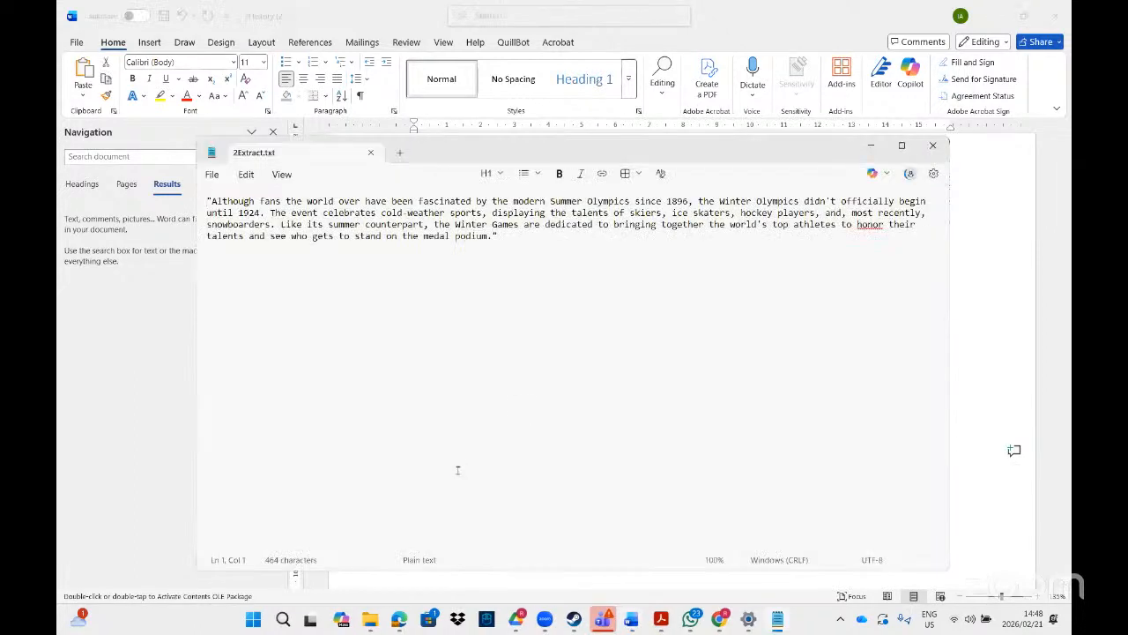
pyautogui.click(935, 147)
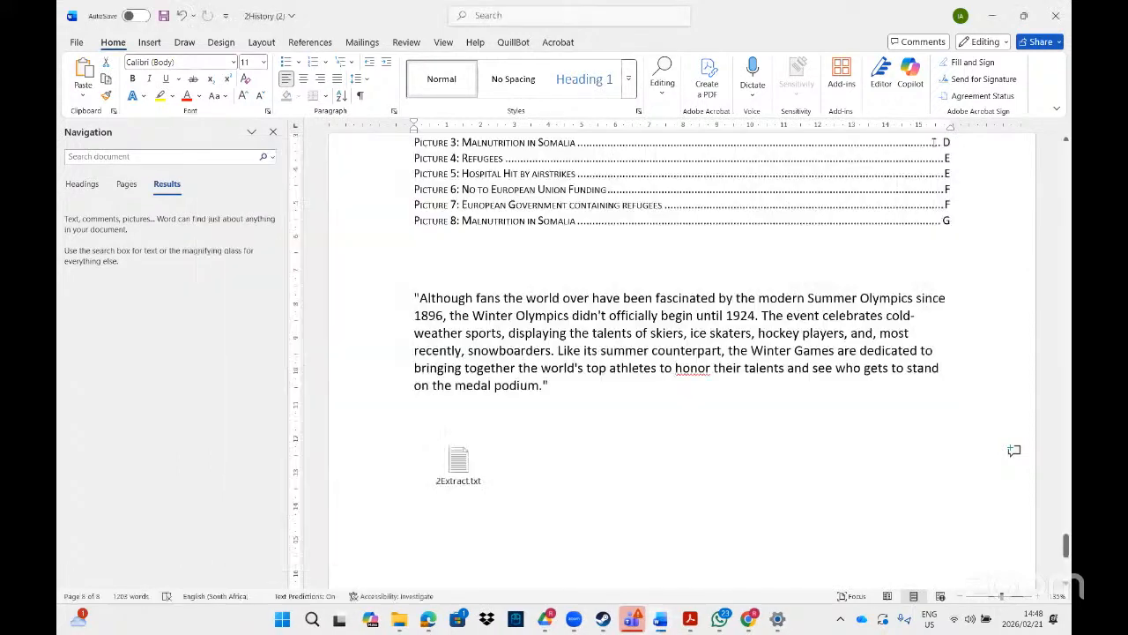
pyautogui.click(579, 400)
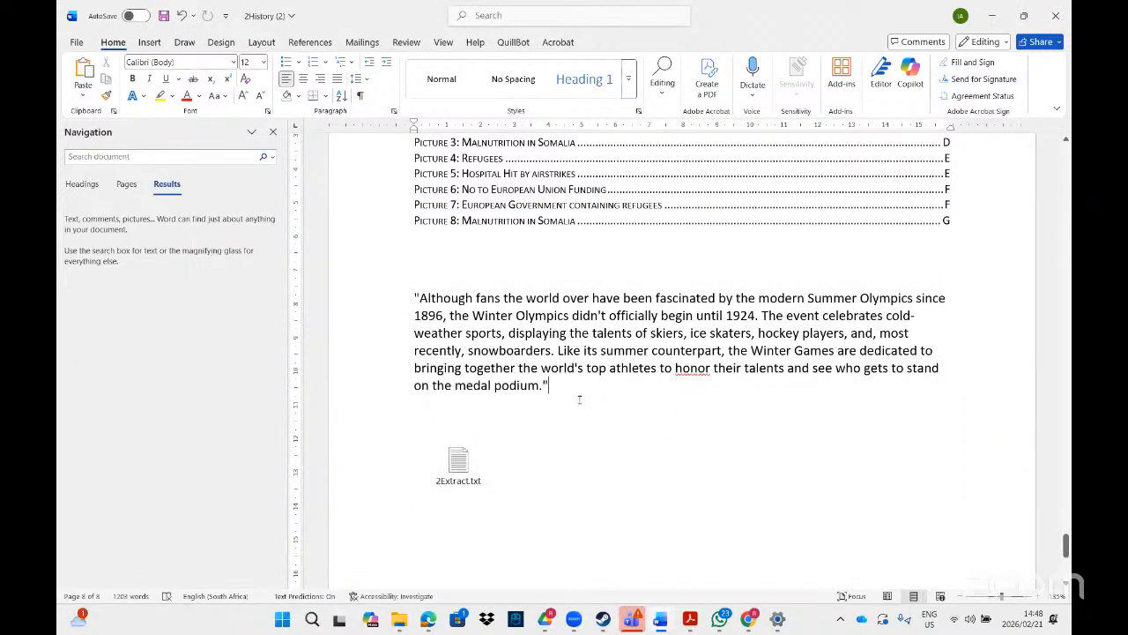
# - Start inserting an object from file on a new line below the extract, searching the MS Word data folder for 2Extract as its source
pyautogui.press('Return')
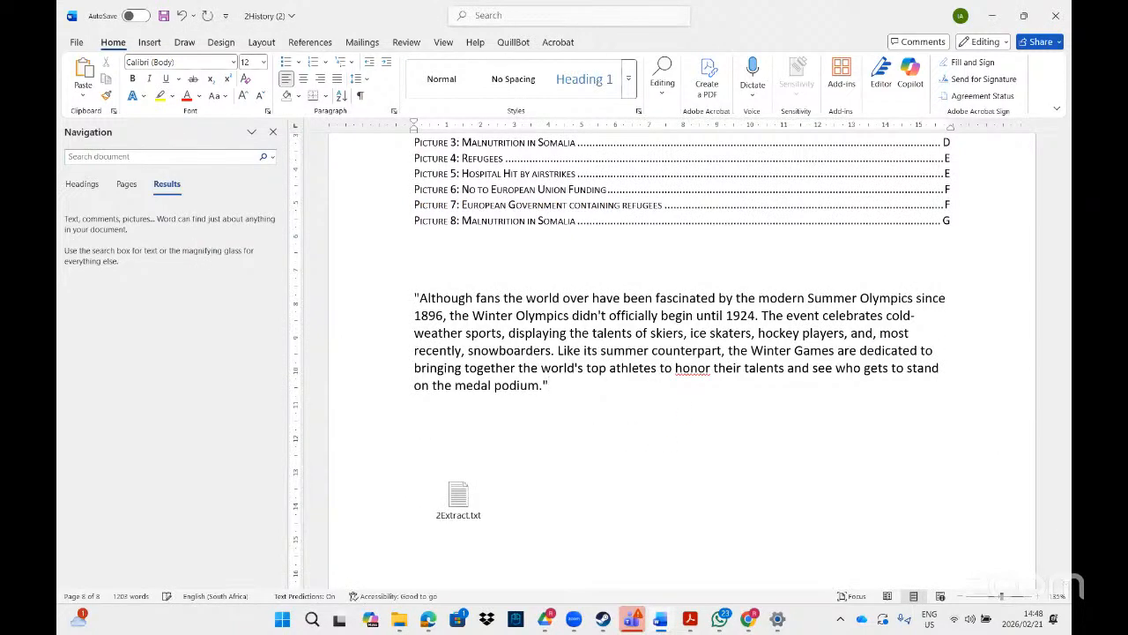
pyautogui.click(149, 44)
pyautogui.click(885, 97)
pyautogui.click(868, 114)
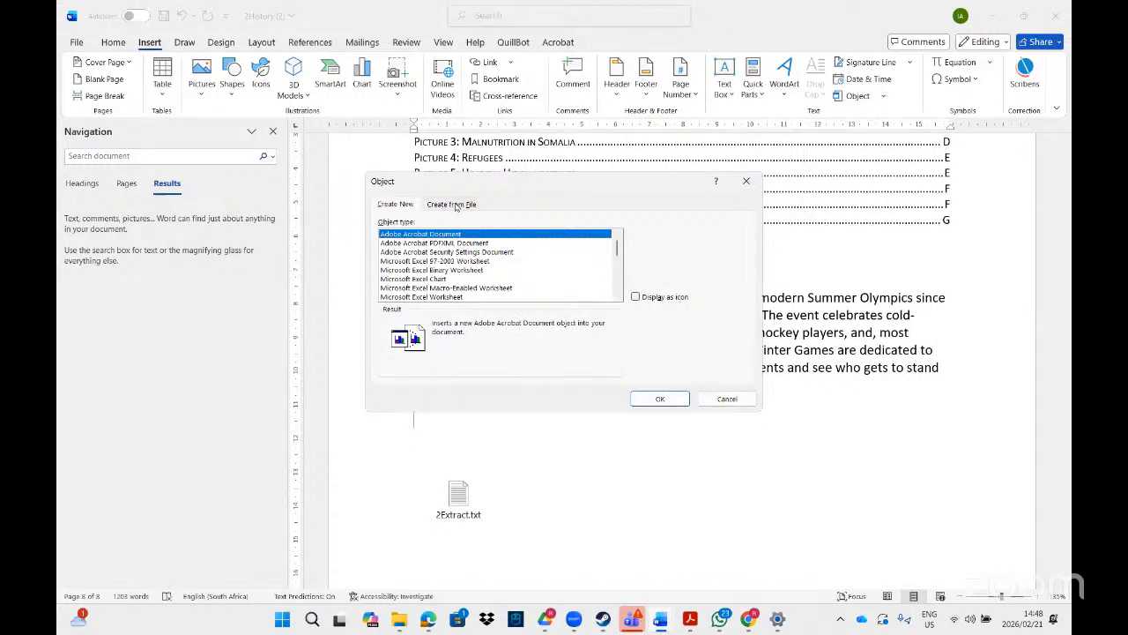
pyautogui.click(453, 204)
pyautogui.click(663, 239)
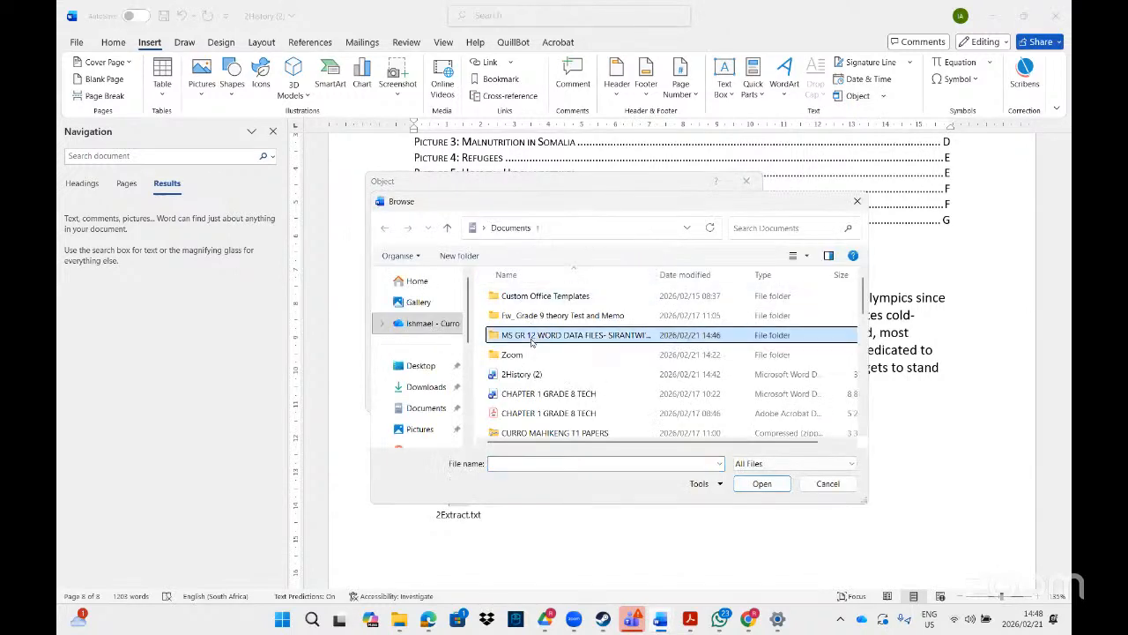
pyautogui.doubleClick(532, 338)
pyautogui.doubleClick(518, 297)
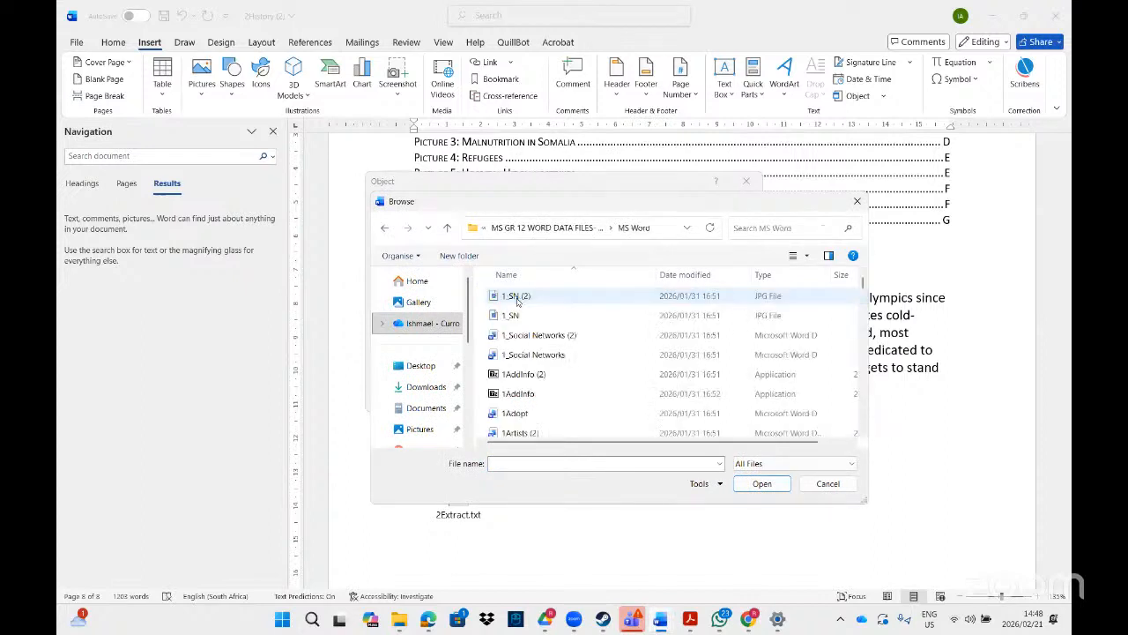
pyautogui.click(773, 227)
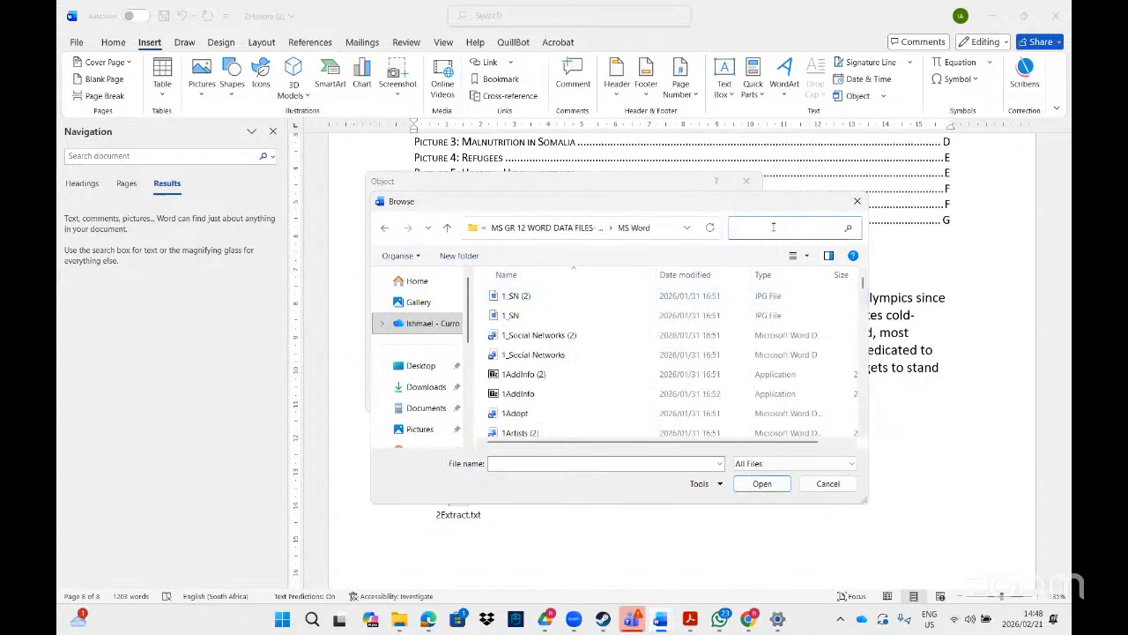
pyautogui.press('capslock')
pyautogui.write('2extra')
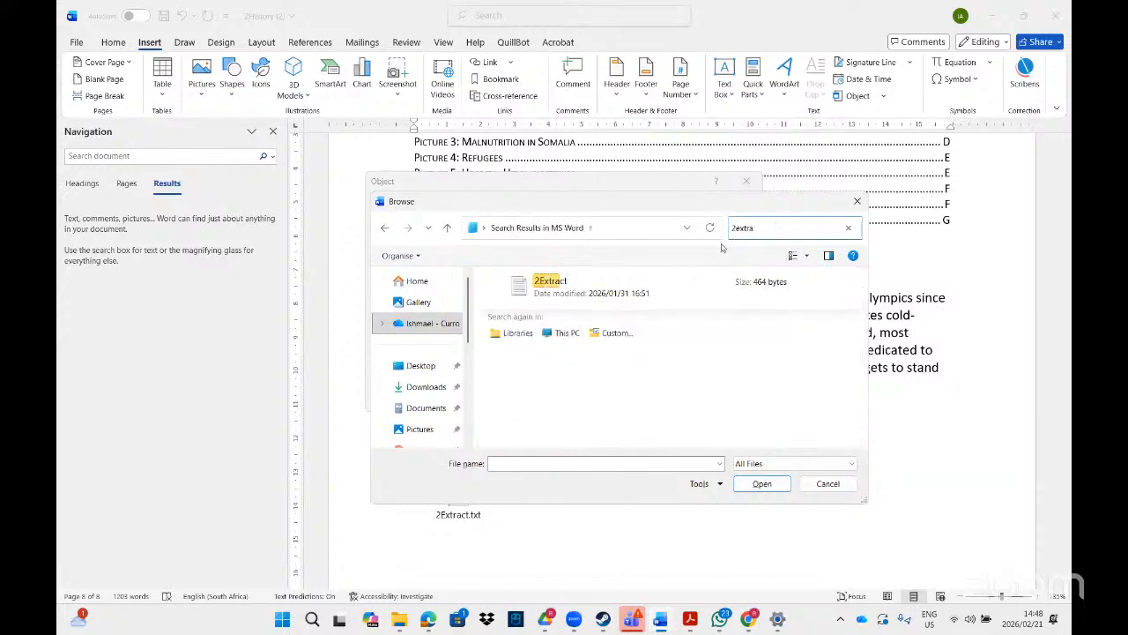
pyautogui.doubleClick(639, 286)
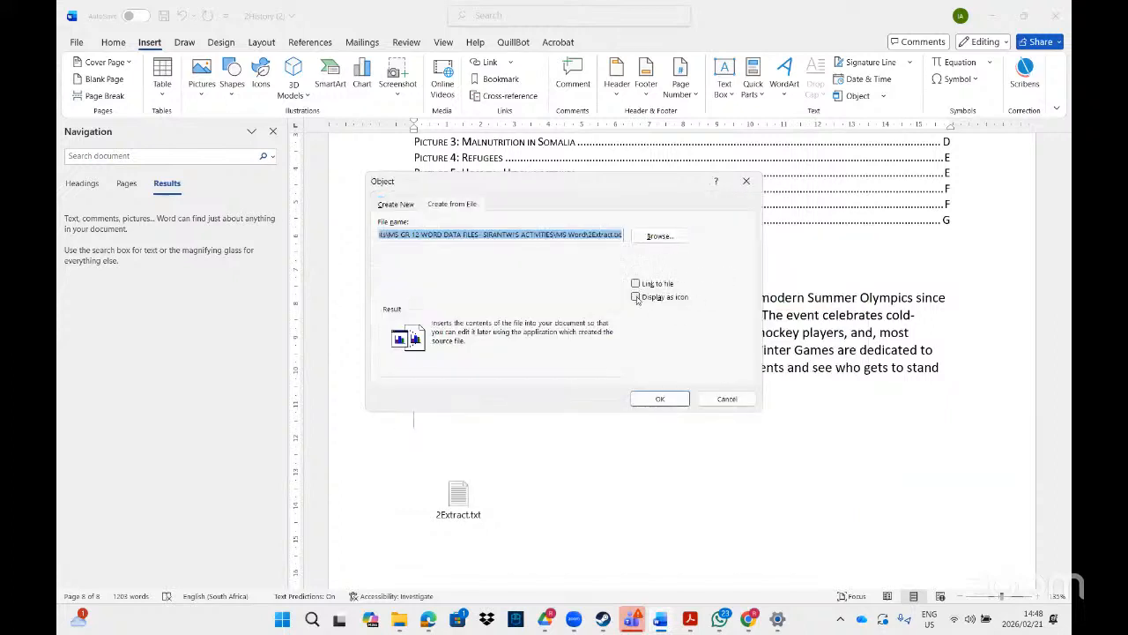
# - Insert the chosen 2Extract file as an icon linked to its source, open the icon to view its contents and close it
pyautogui.click(635, 297)
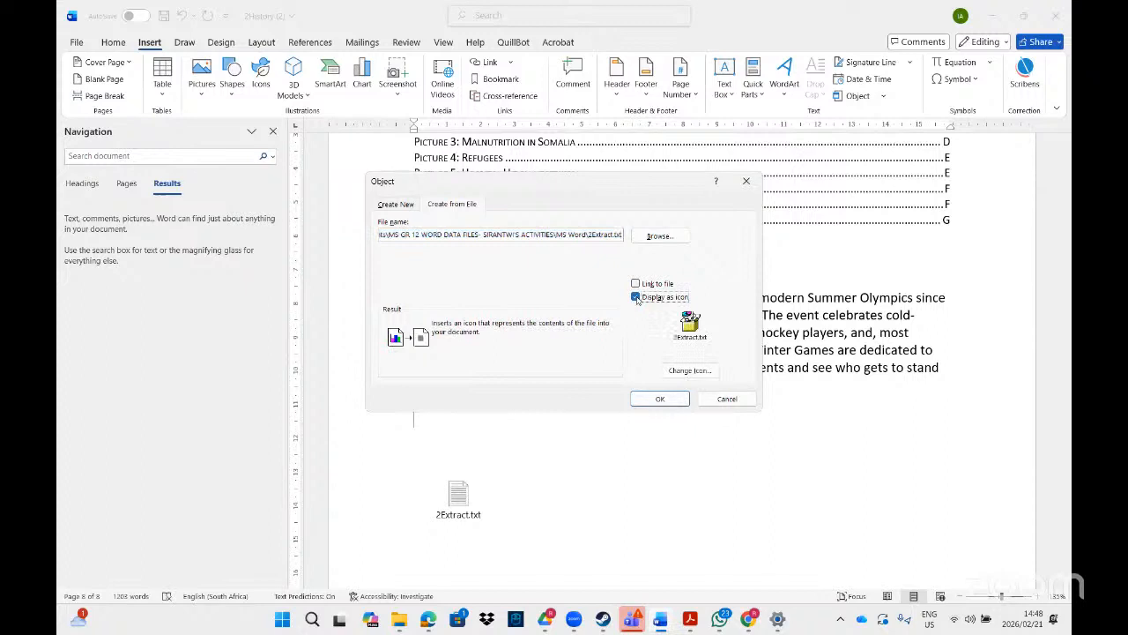
pyautogui.click(635, 284)
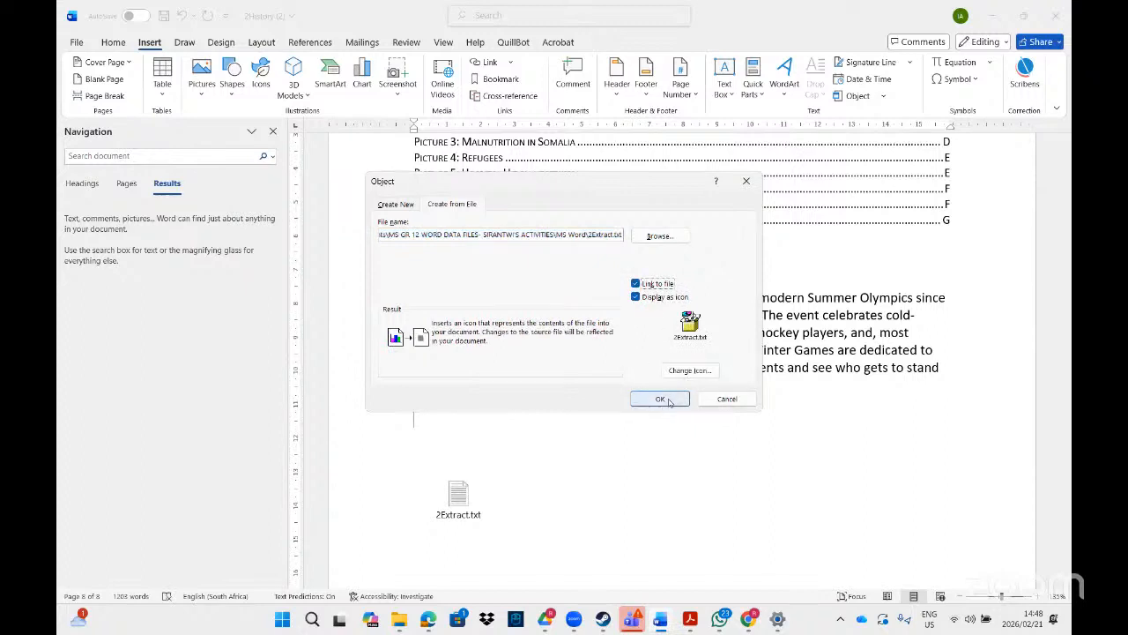
pyautogui.click(660, 399)
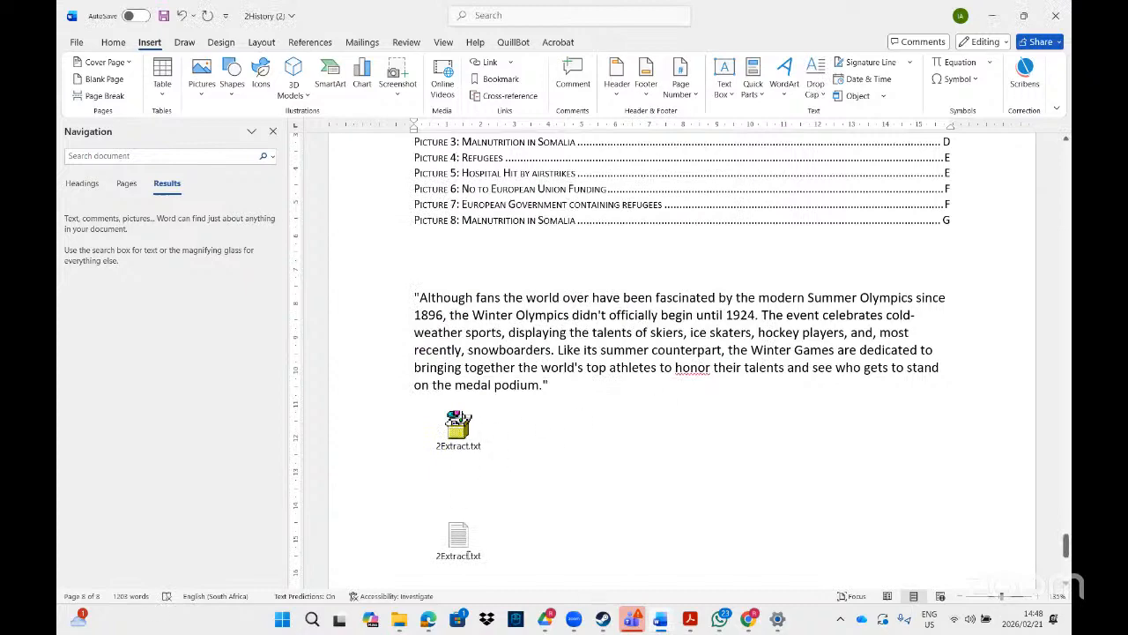
pyautogui.doubleClick(458, 426)
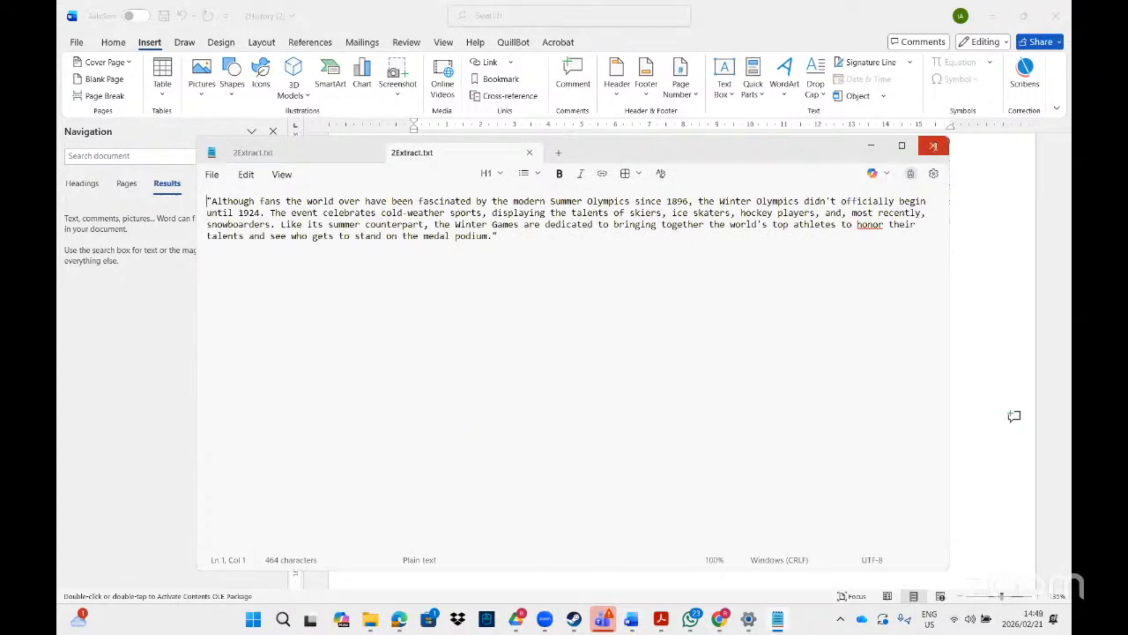
pyautogui.click(933, 145)
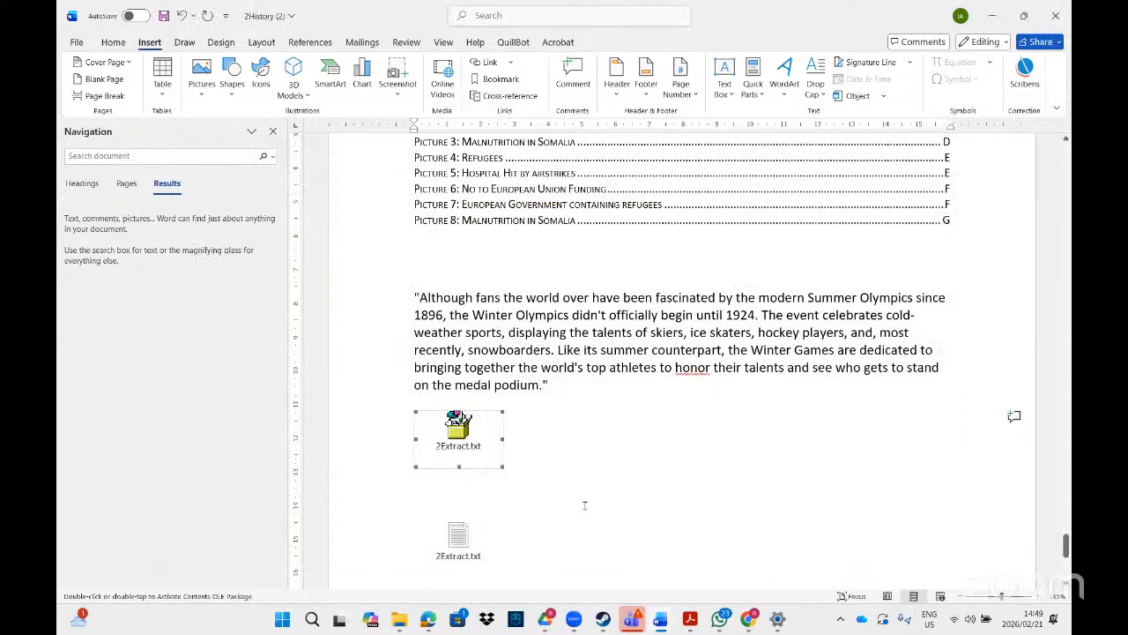
# - Embed 2climate.pdf from the MS Word data folder between the two 2Extract icons, and return to the activity sheet PDF
pyautogui.click(400, 619)
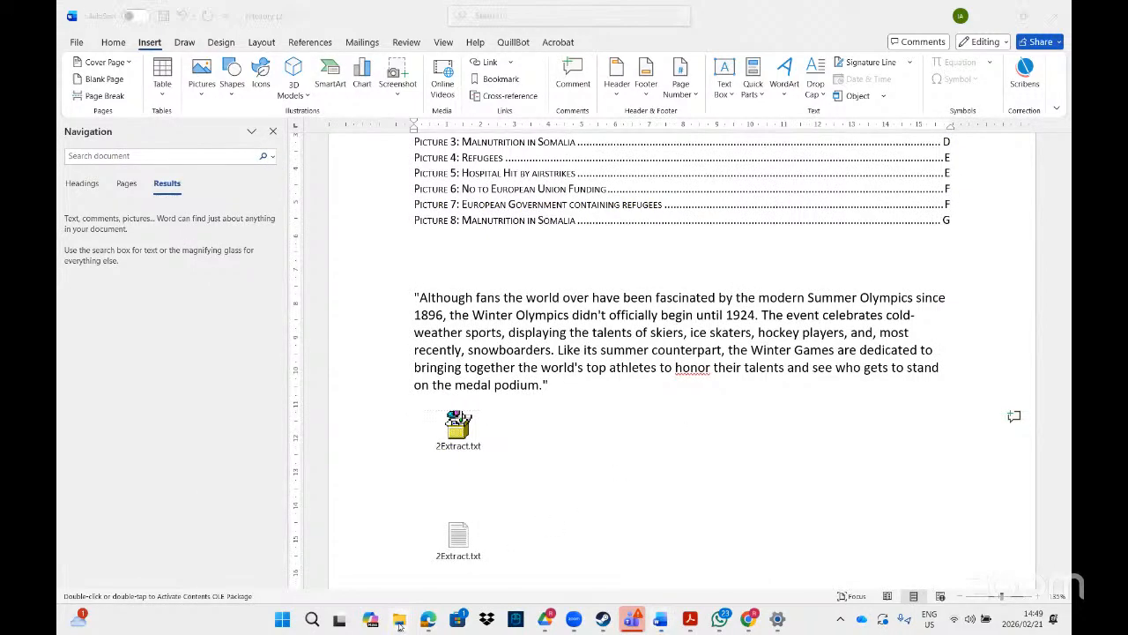
pyautogui.click(501, 568)
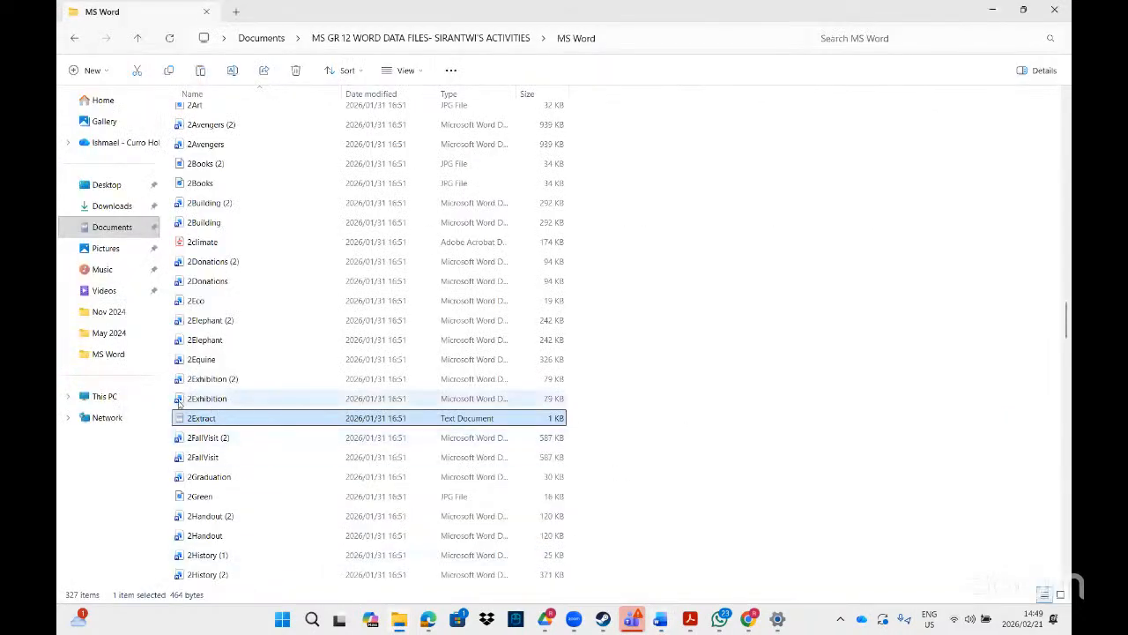
pyautogui.moveTo(194, 248); pyautogui.dragTo(588, 482)
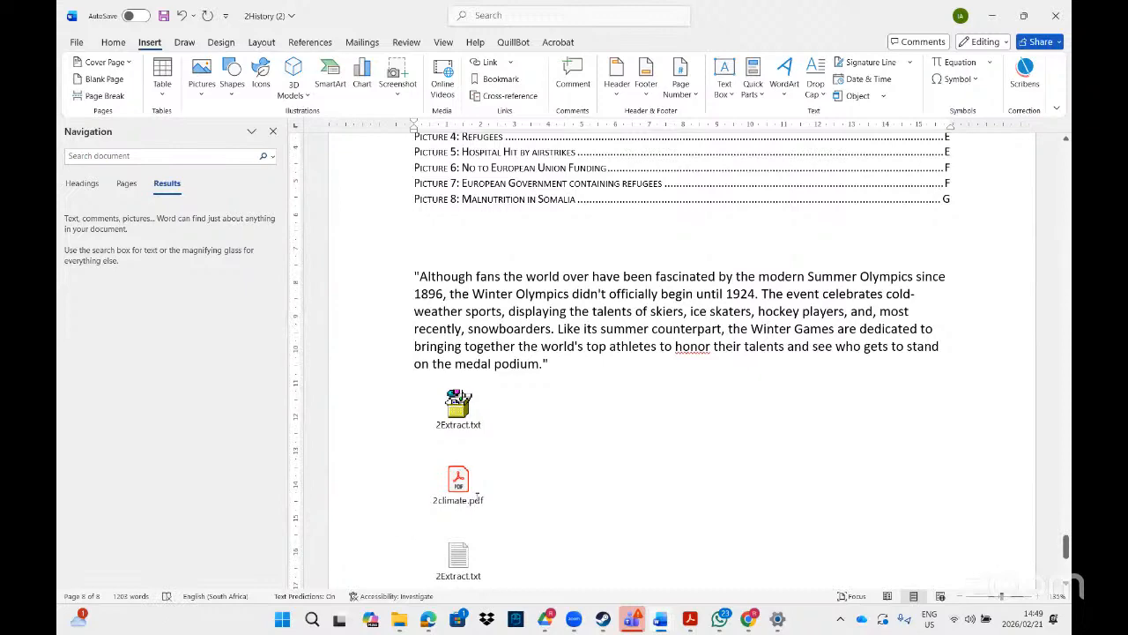
pyautogui.click(686, 620)
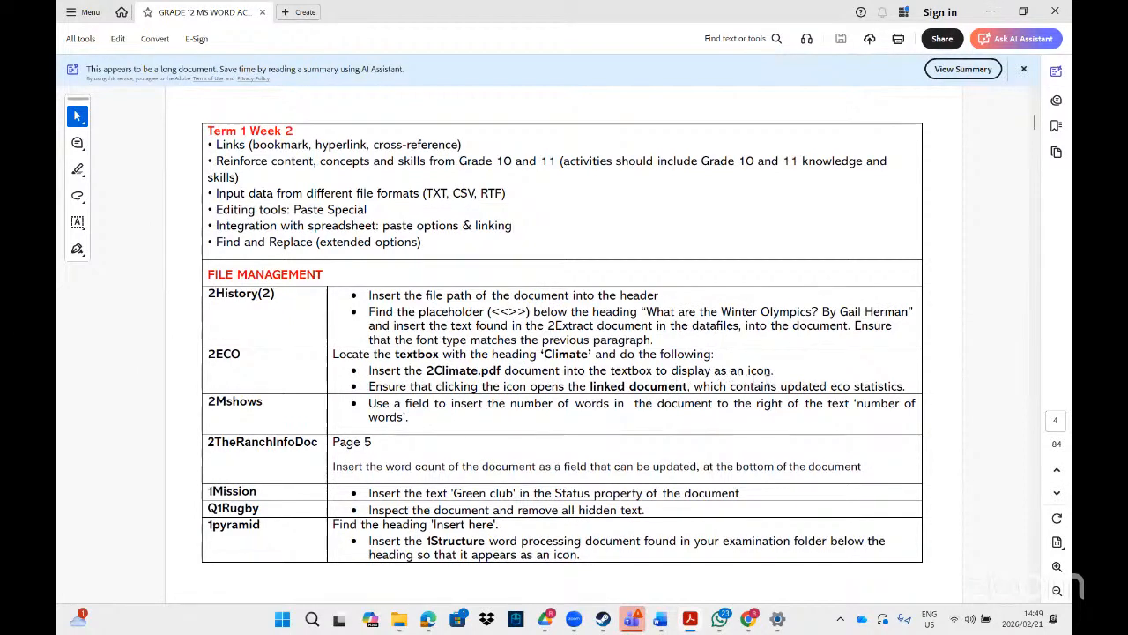
pyautogui.click(286, 620)
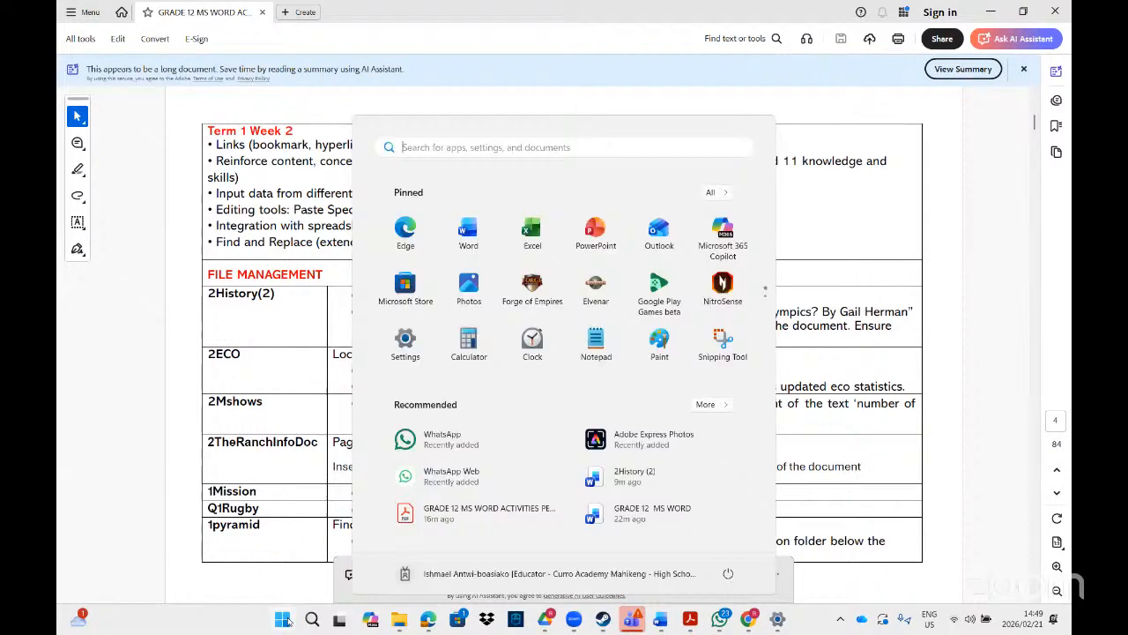
pyautogui.write('2ex')
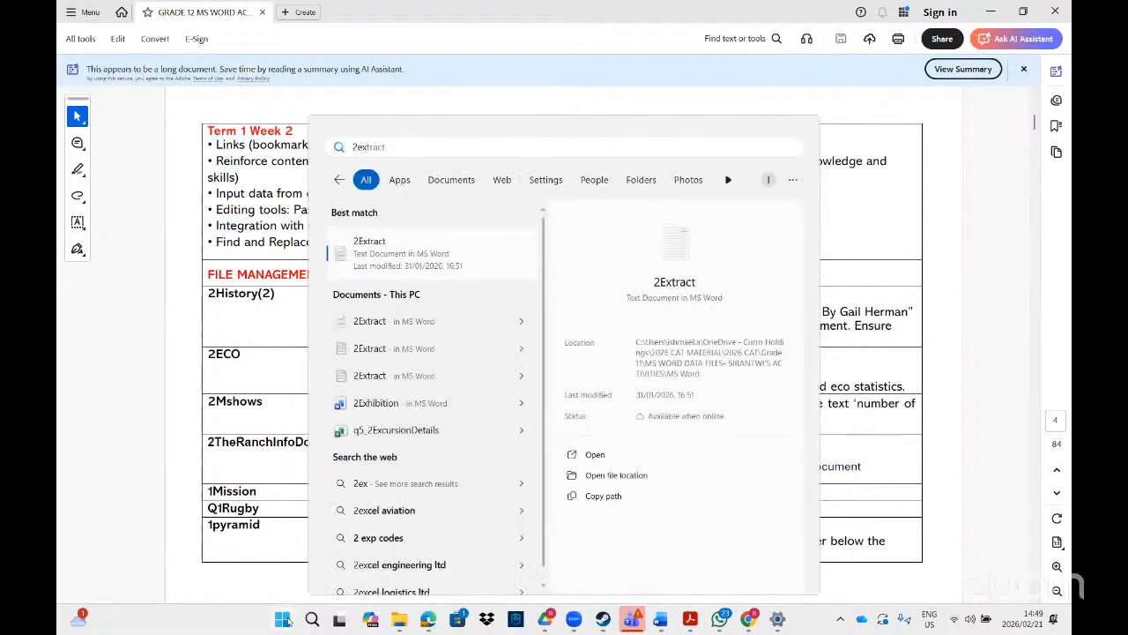
pyautogui.press('BackSpace')
pyautogui.press('BackSpace')
pyautogui.write('co')
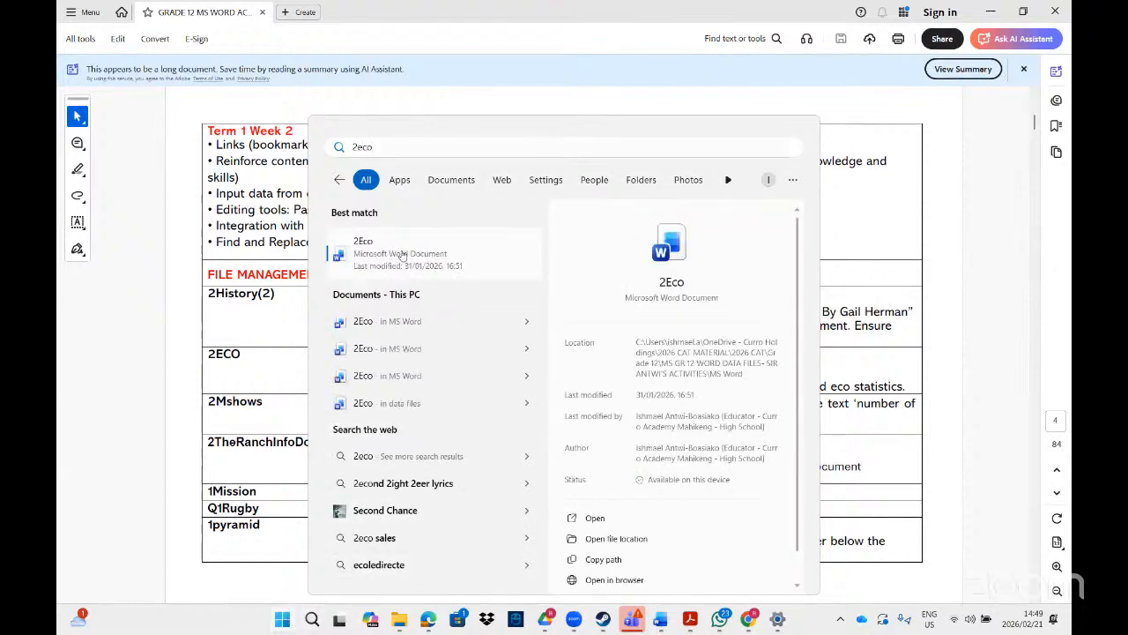
pyautogui.click(404, 253)
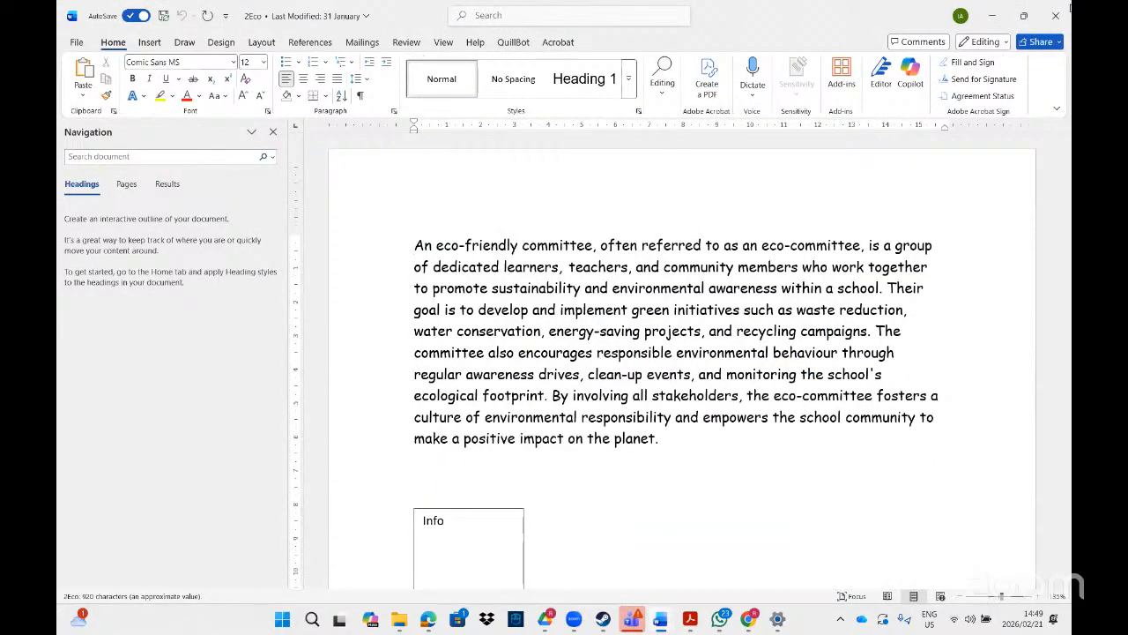
pyautogui.click(1058, 16)
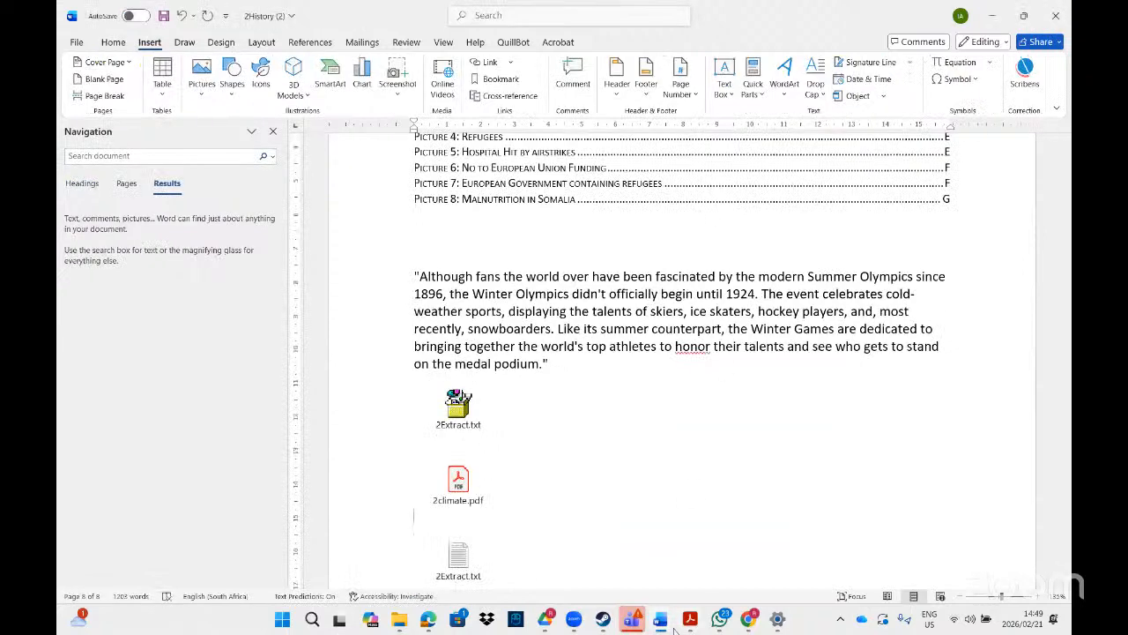
# - Open the 2Eco document from the MS Word data folder in Documents and find its Info text box
pyautogui.click(399, 619)
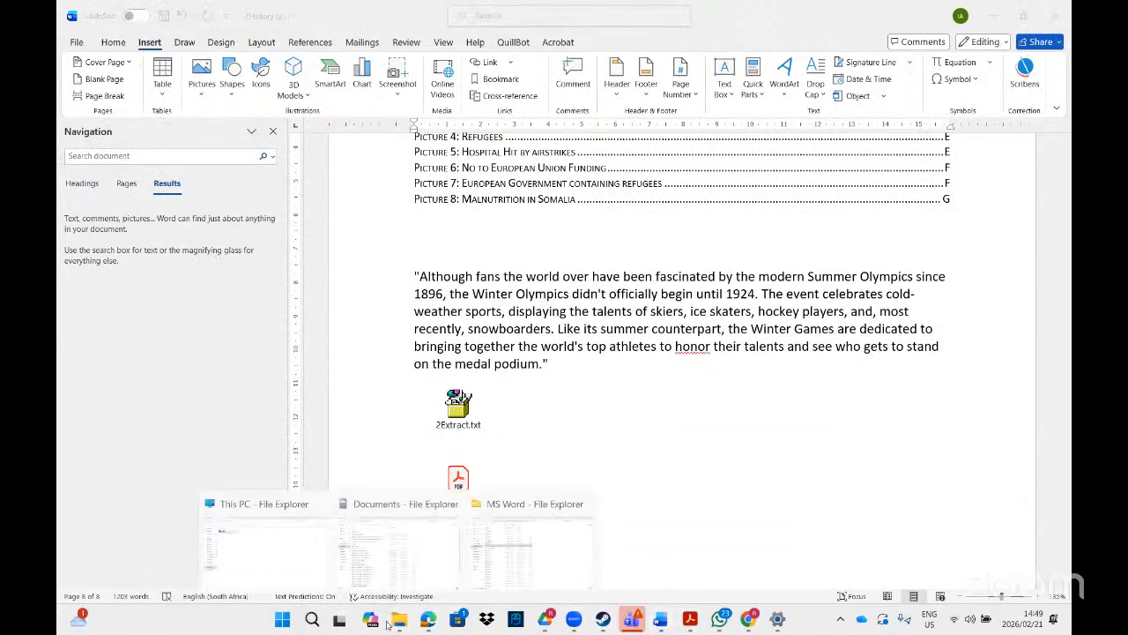
pyautogui.click(498, 554)
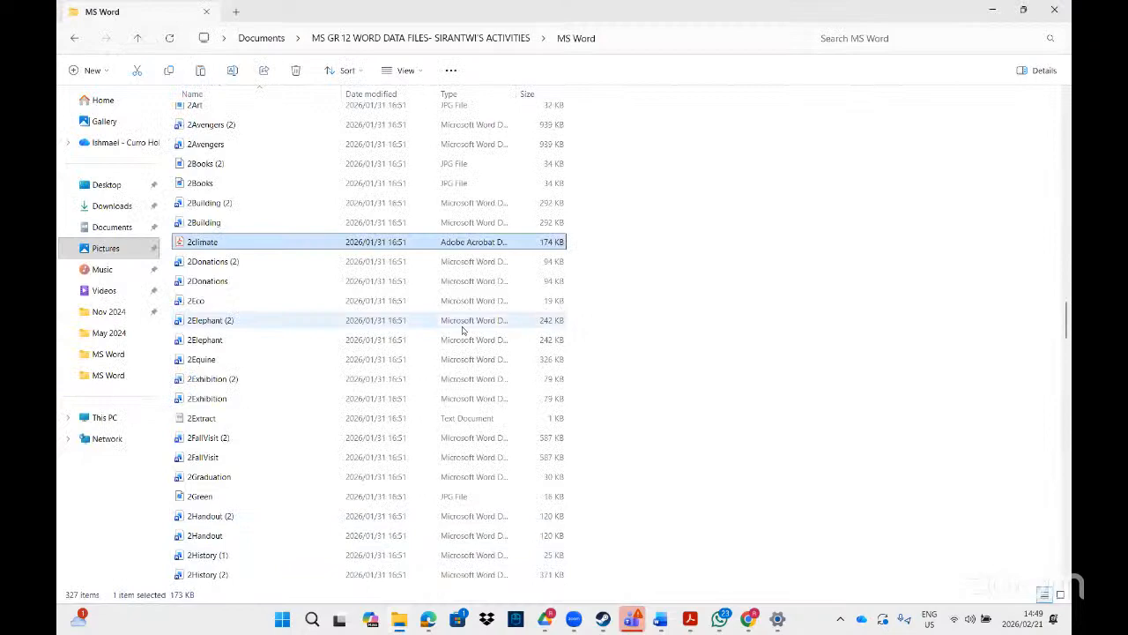
pyautogui.doubleClick(246, 306)
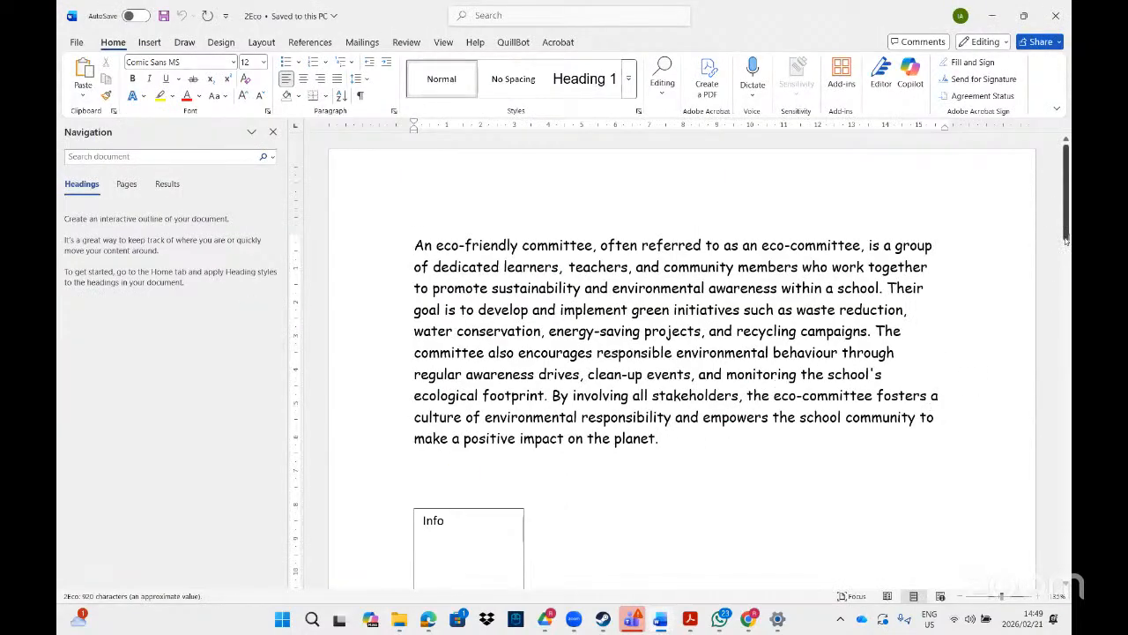
pyautogui.moveTo(1066, 238); pyautogui.dragTo(1065, 276)
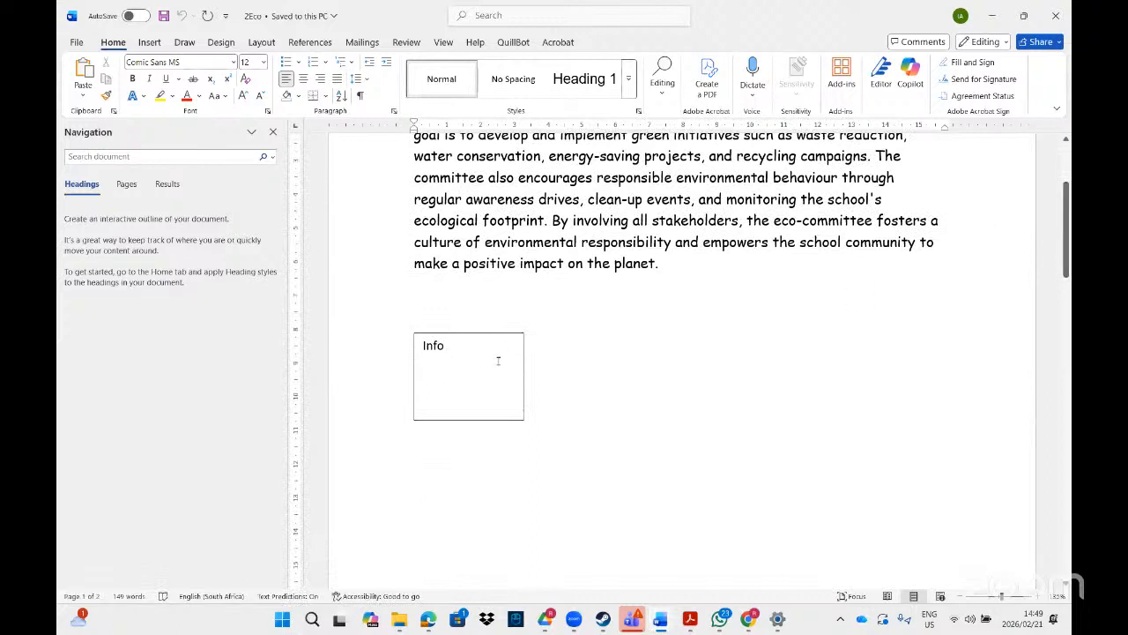
# - Embed 2climate.pdf from the MS Word data folder as an icon inside the Info text box, below the heading
pyautogui.click(461, 363)
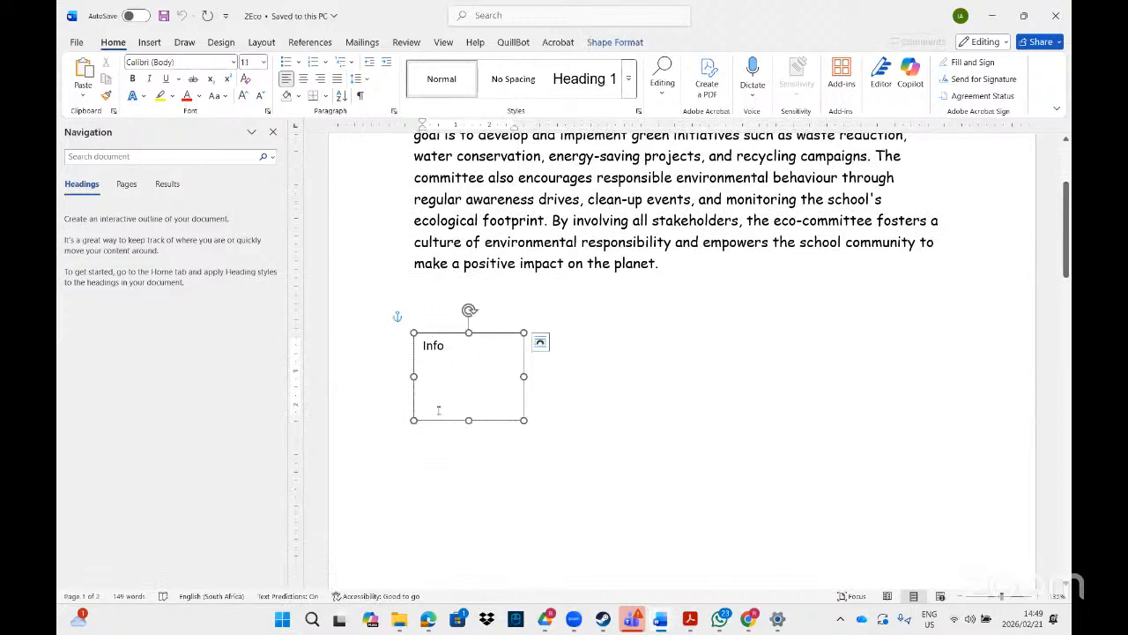
pyautogui.click(400, 619)
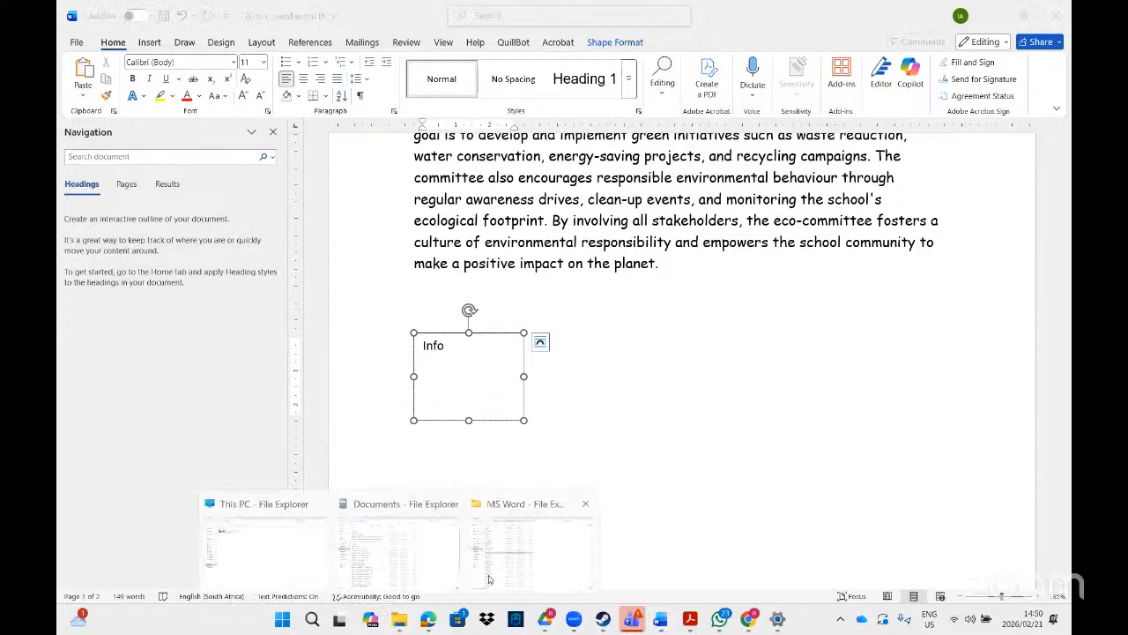
pyautogui.click(489, 579)
pyautogui.moveTo(255, 242); pyautogui.dragTo(467, 357)
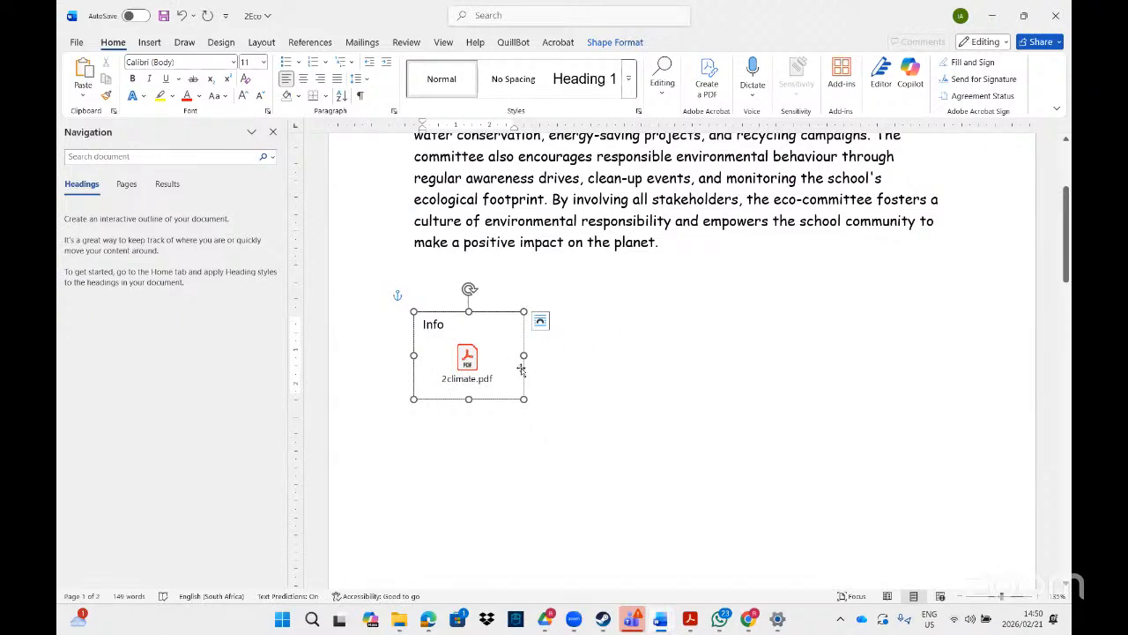
pyautogui.click(152, 44)
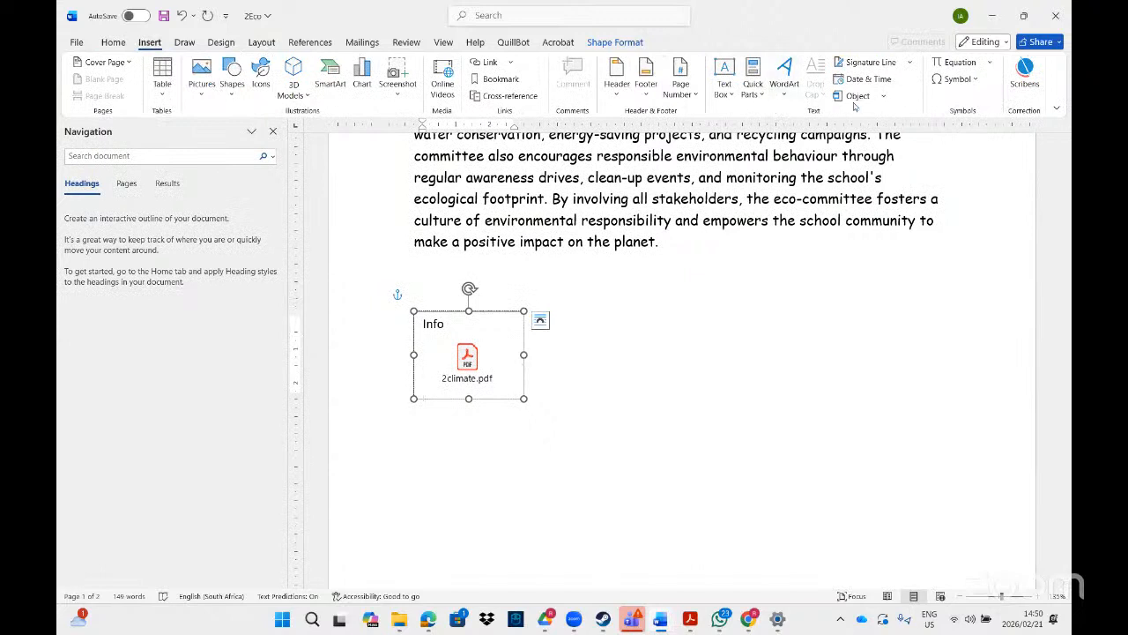
pyautogui.click(883, 97)
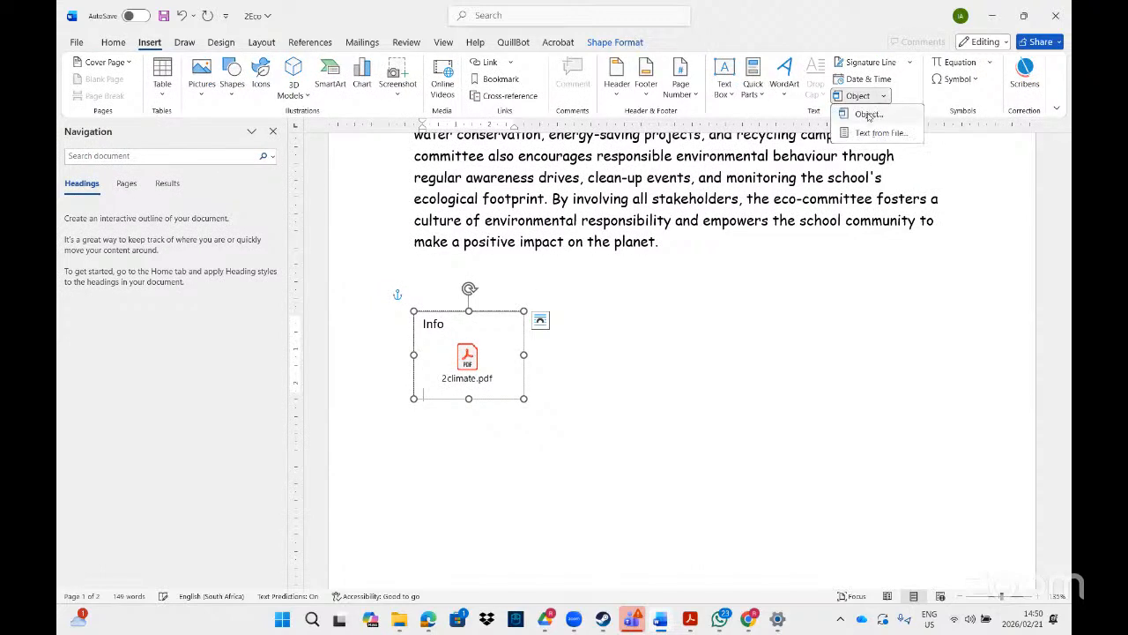
pyautogui.click(869, 115)
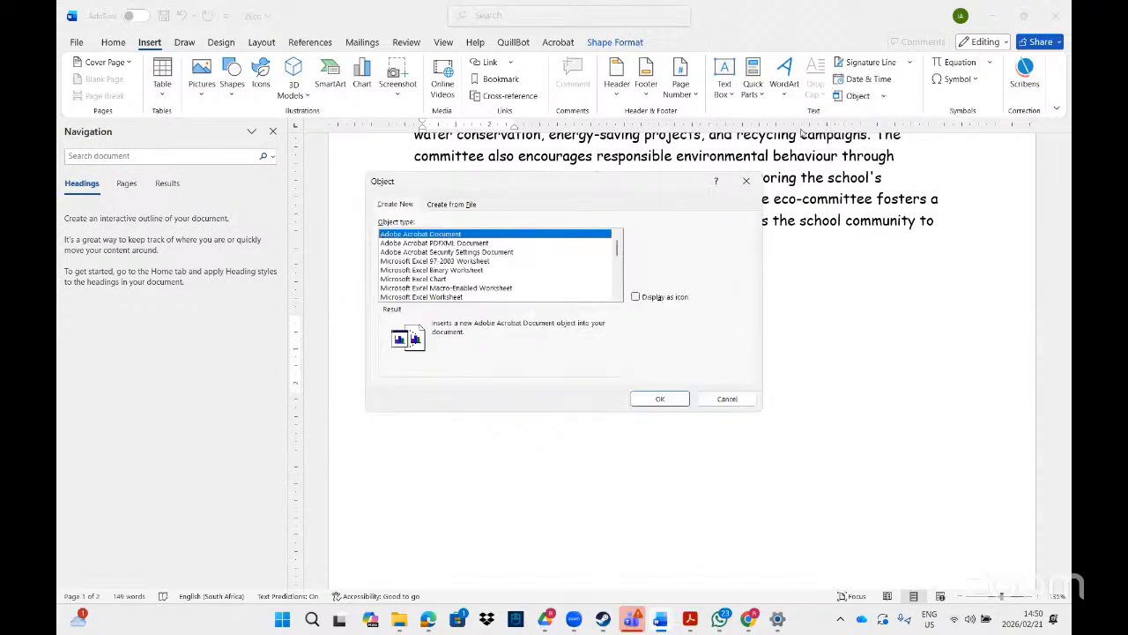
pyautogui.click(452, 203)
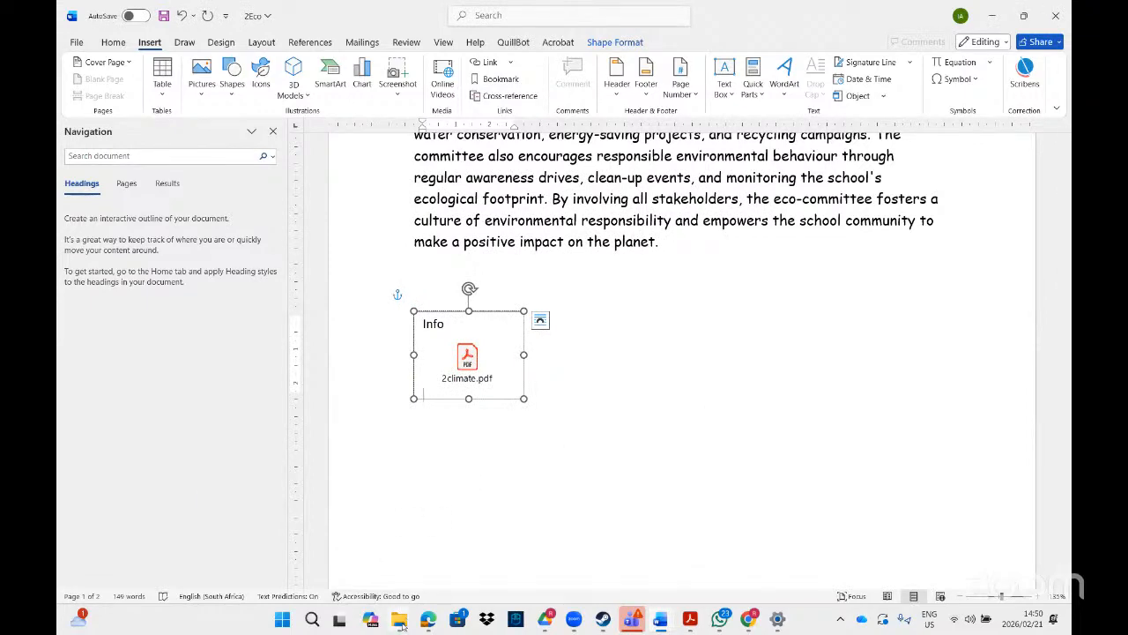
# - Consult the activity sheet PDF, search the MS Word data folder for "2msho" and open the 2Mshows document
pyautogui.moveTo(401, 623)
pyautogui.click(507, 553)
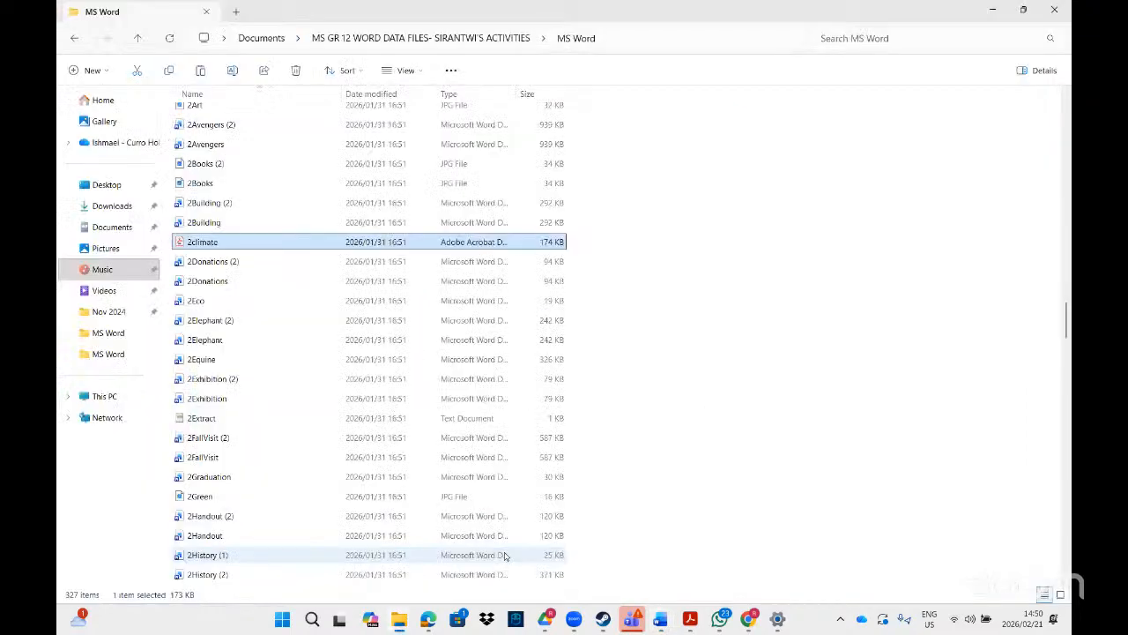
pyautogui.click(689, 546)
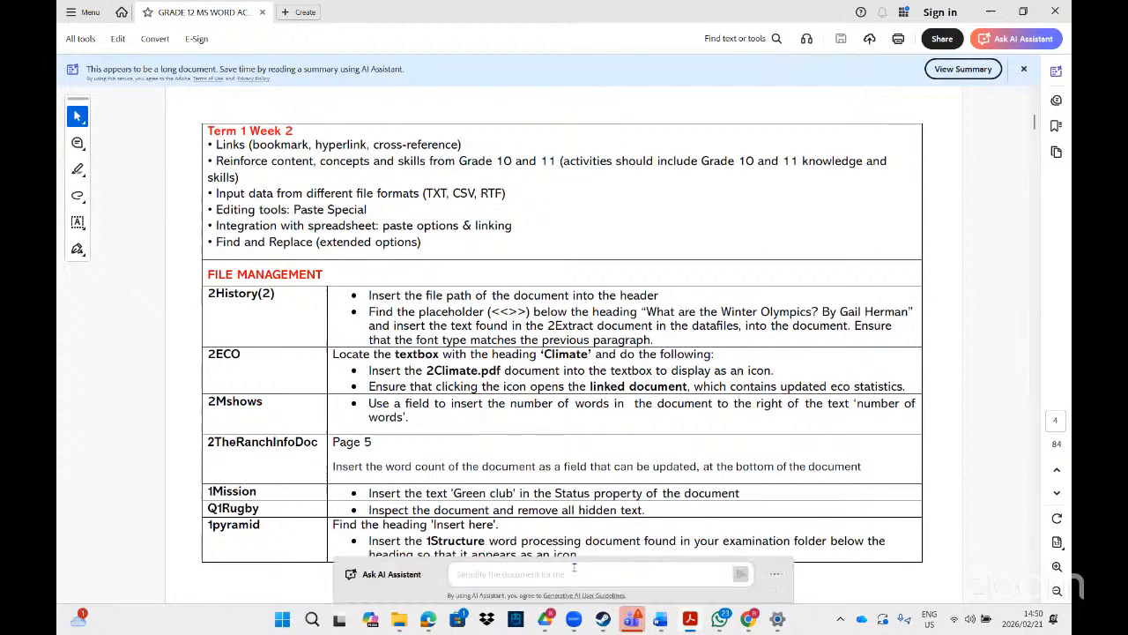
pyautogui.moveTo(407, 624)
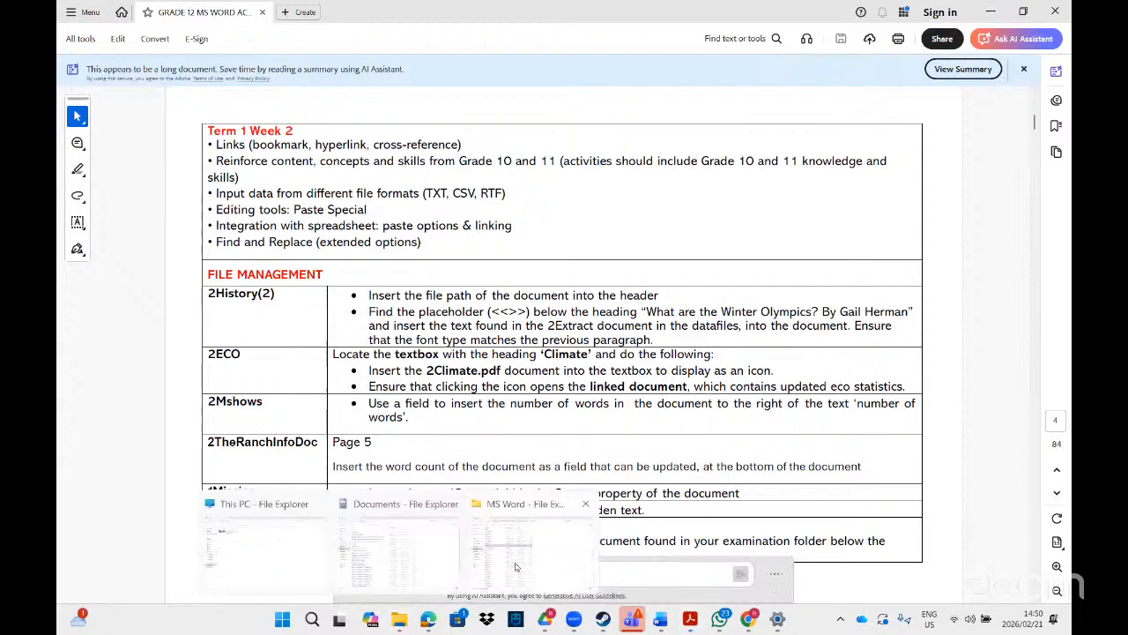
pyautogui.click(529, 542)
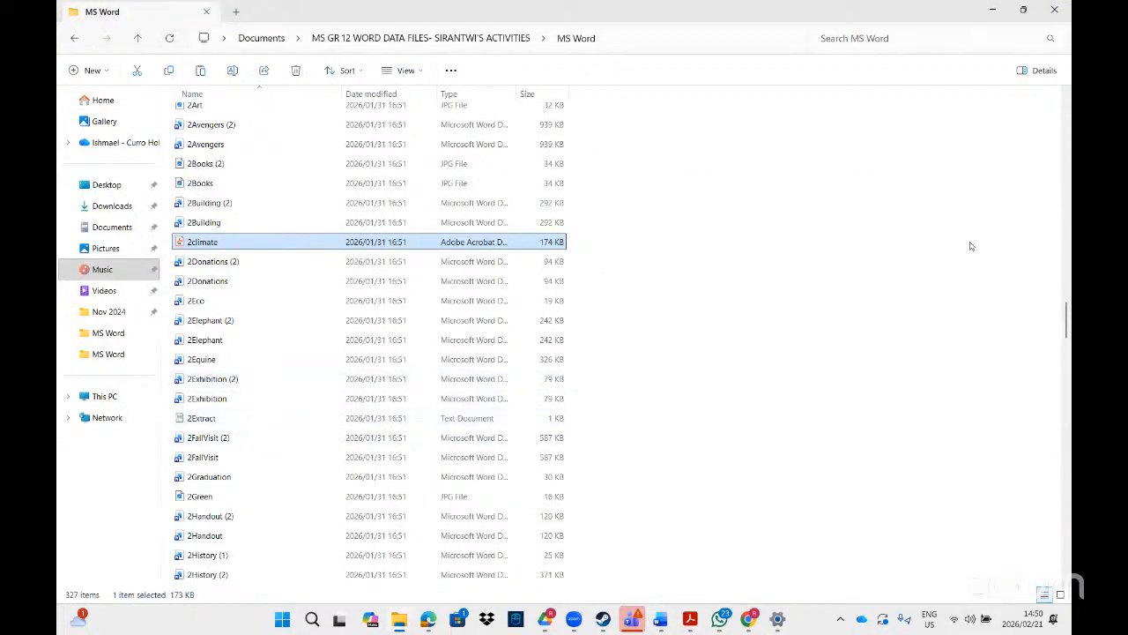
pyautogui.click(850, 39)
pyautogui.write('2msho')
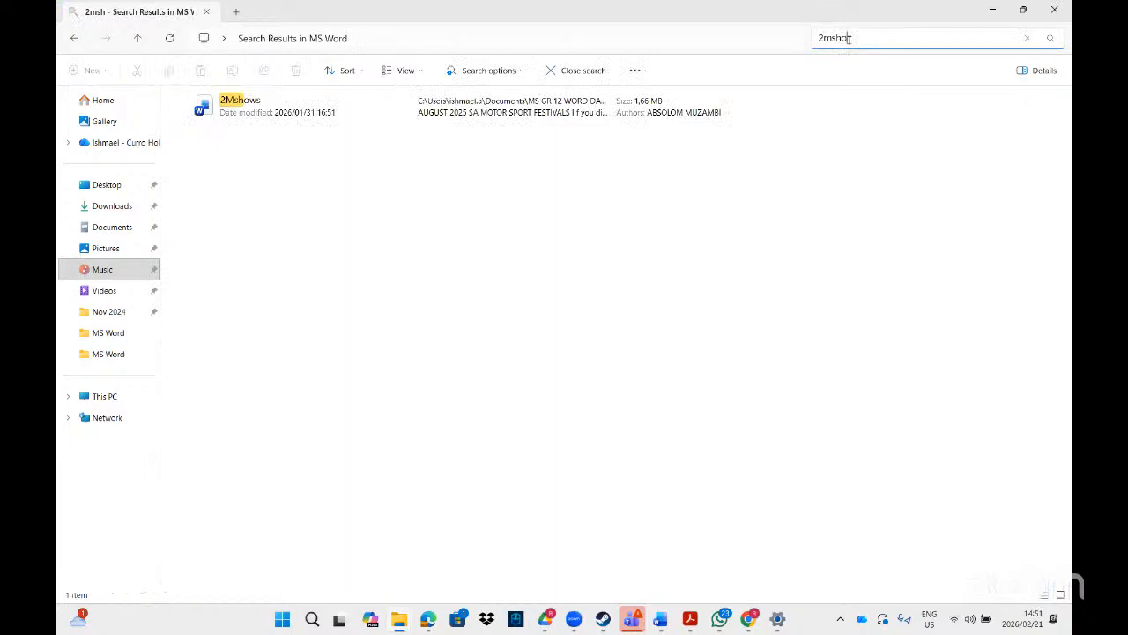
pyautogui.doubleClick(343, 106)
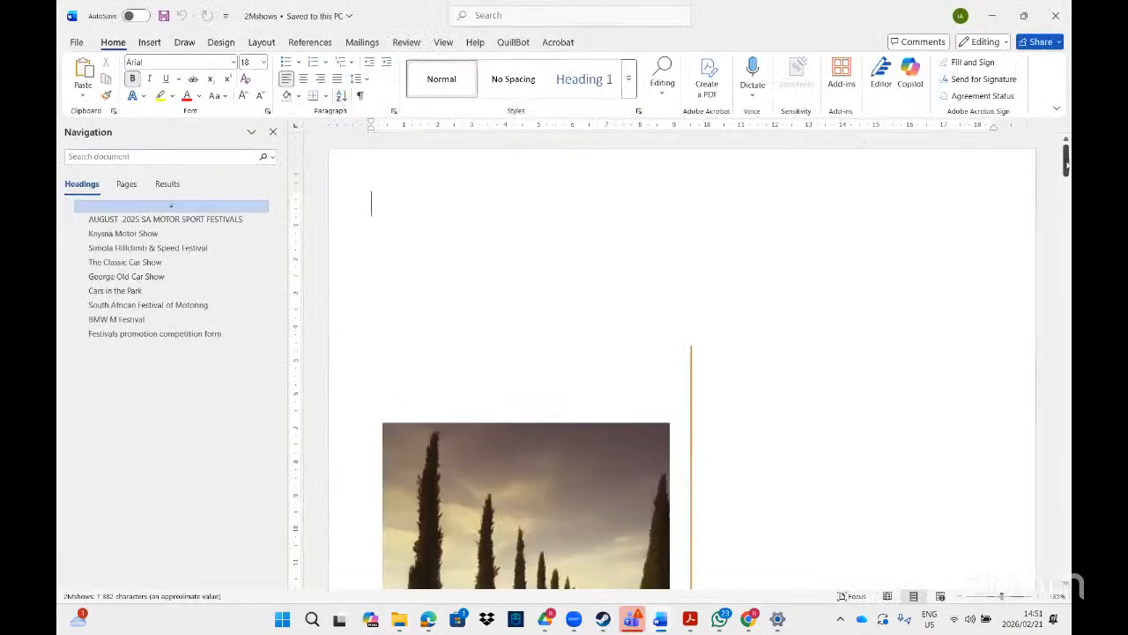
# - Place the insertion point after the "Number of words:" text under Question 2.5 on the last page
pyautogui.moveTo(1067, 159); pyautogui.dragTo(1066, 559)
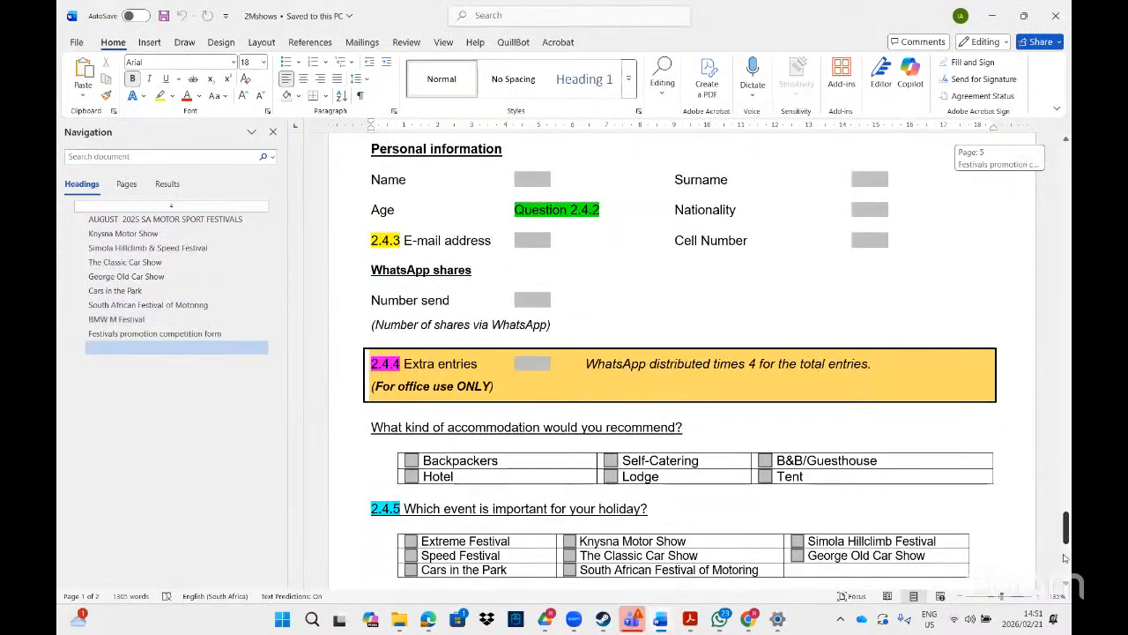
pyautogui.scroll(-4, 471, 373)
pyautogui.scroll(-4, 471, 373)
pyautogui.click(491, 358)
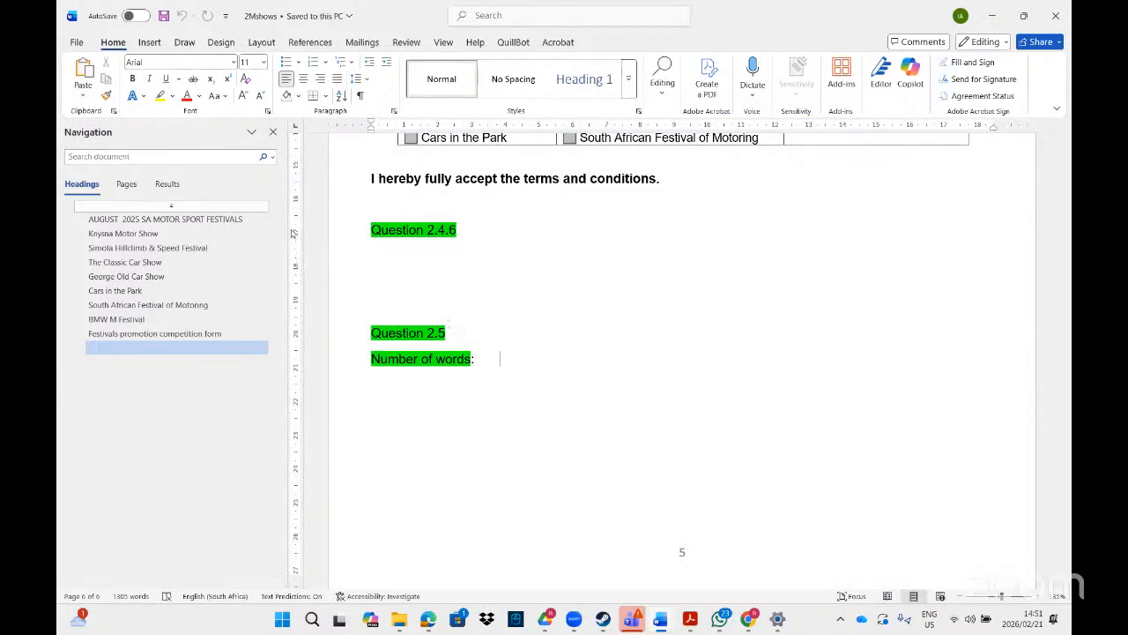
pyautogui.click(155, 41)
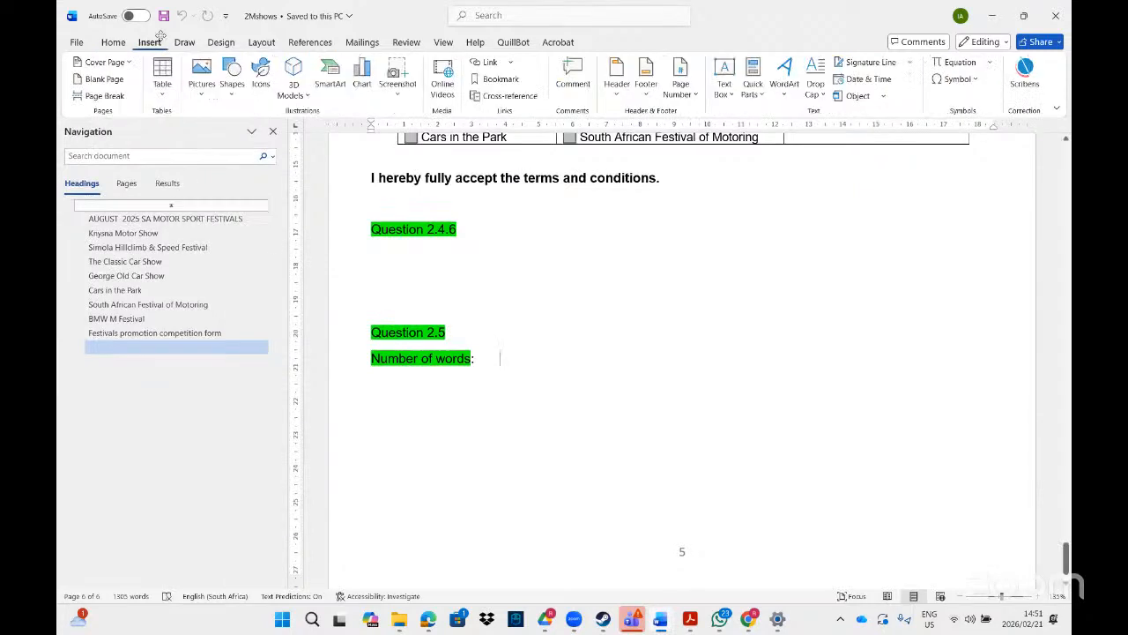
pyautogui.click(762, 95)
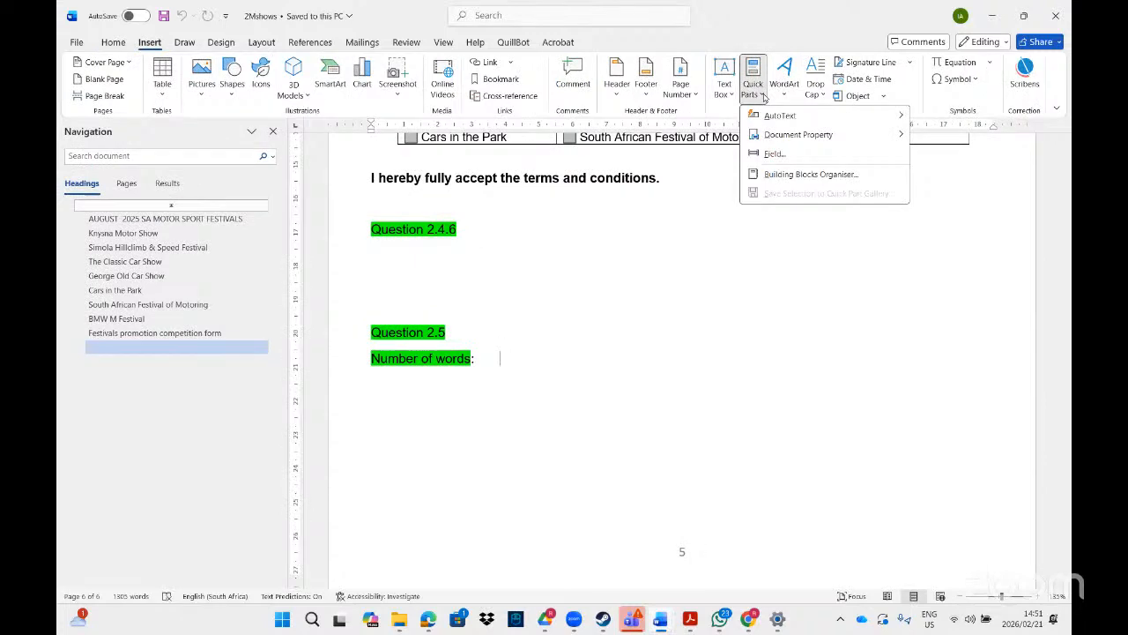
pyautogui.click(770, 154)
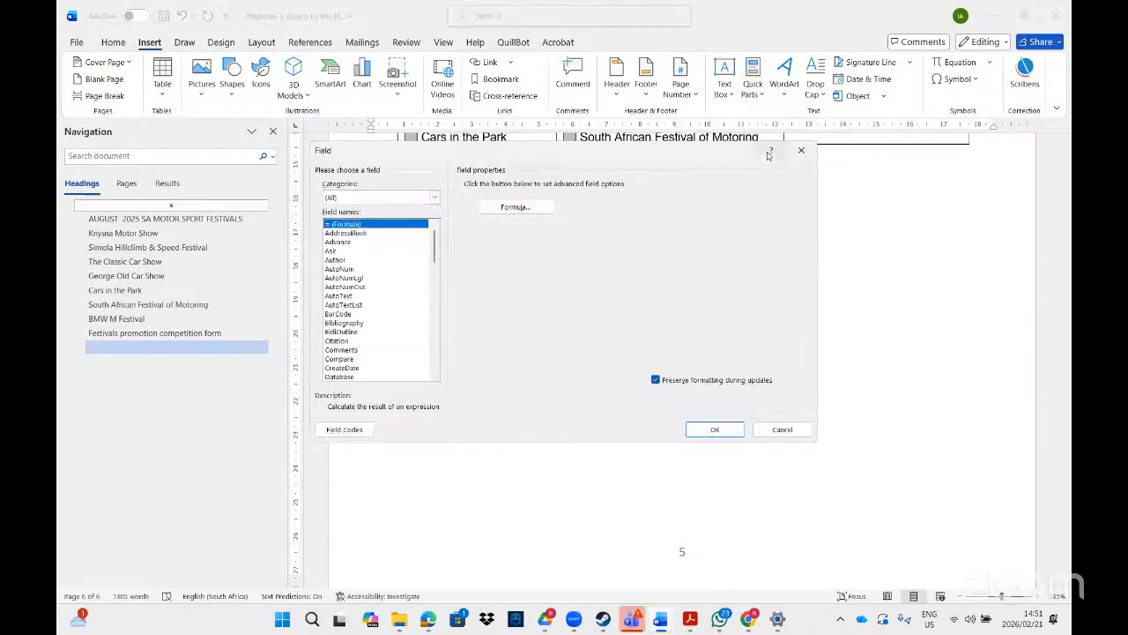
pyautogui.click(801, 151)
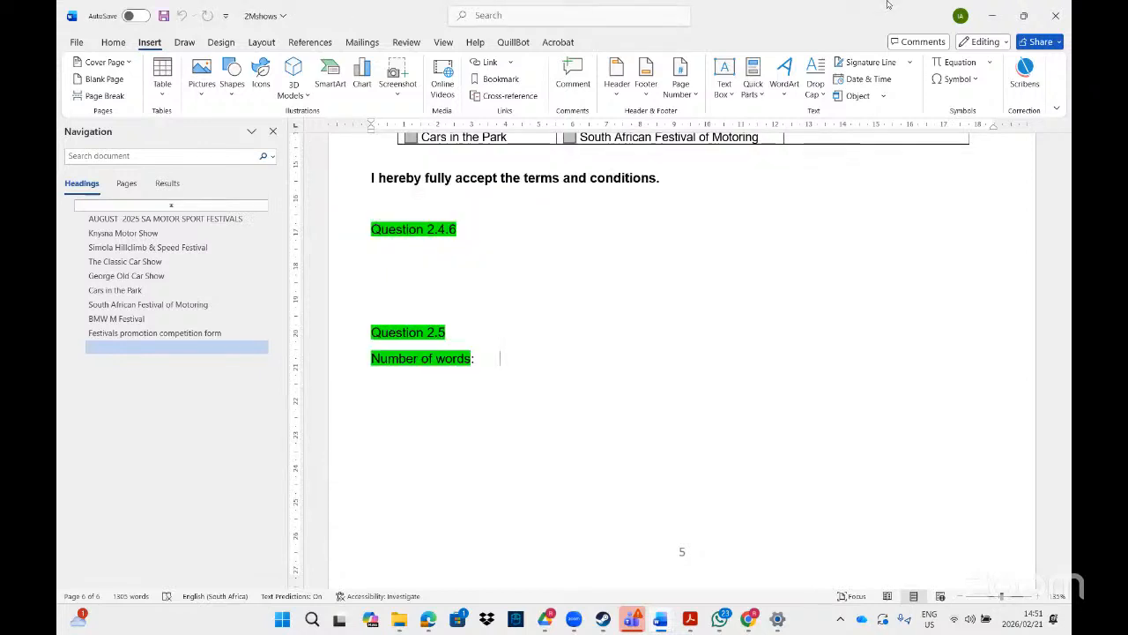
pyautogui.click(888, 5)
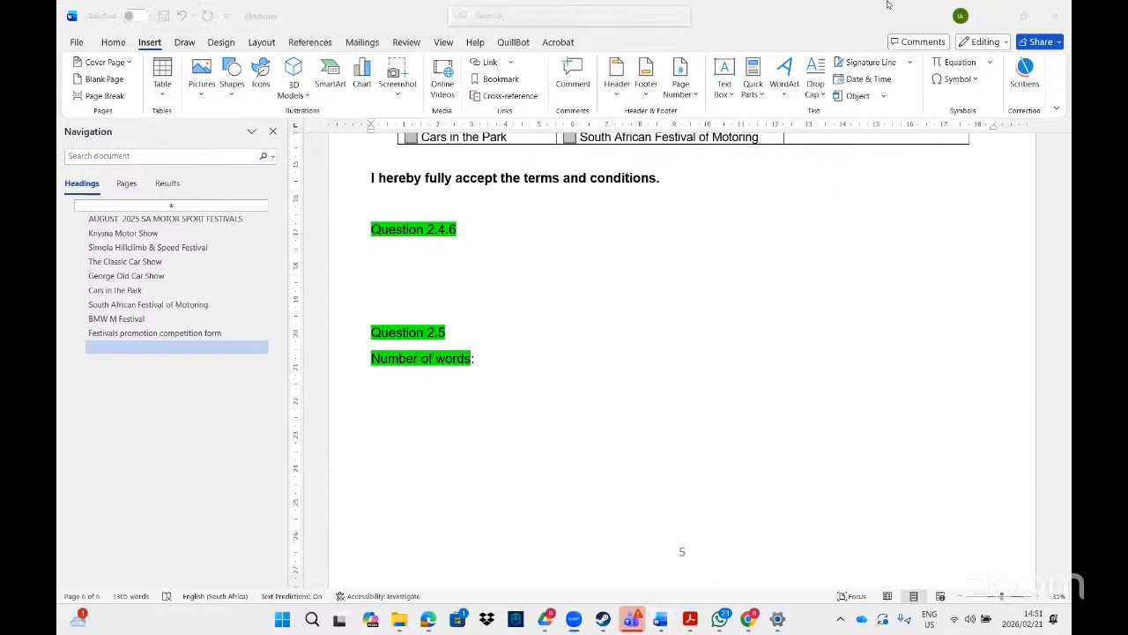
# - Look up "field" with Word's command search and open the Field dialog from the Quick Parts result
pyautogui.click(491, 15)
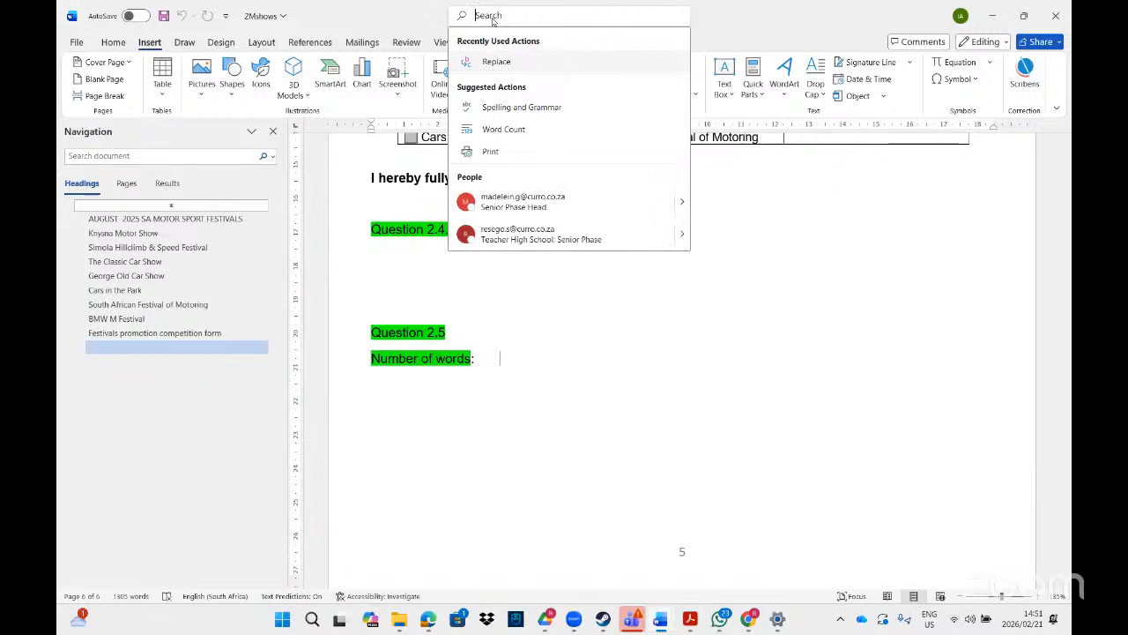
pyautogui.write('fiel')
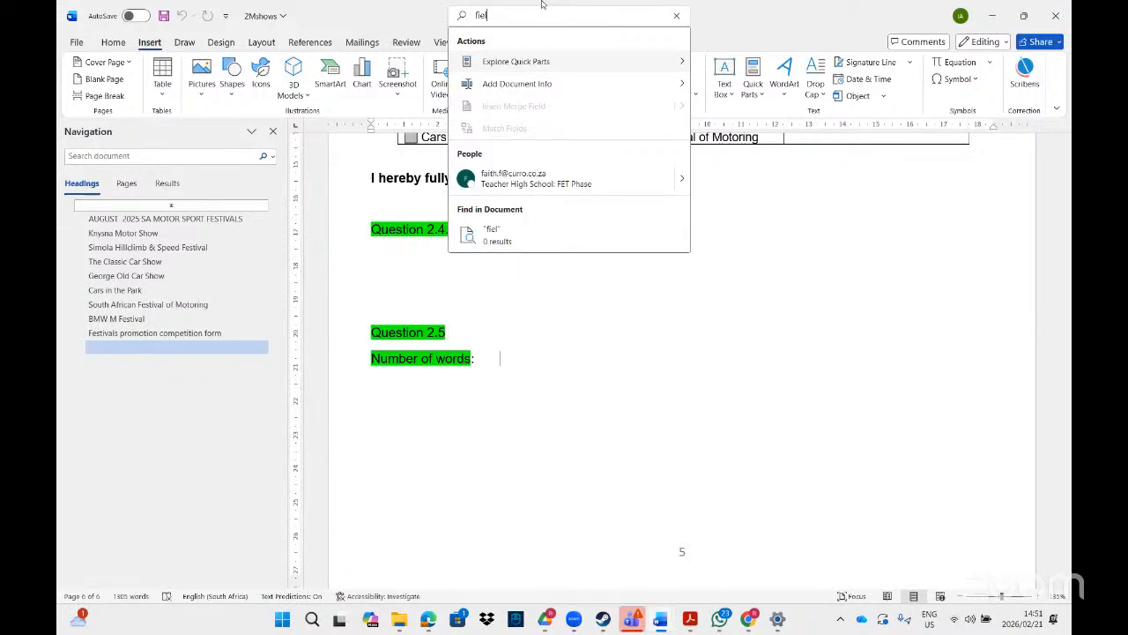
pyautogui.press('BackSpace')
pyautogui.press('BackSpace')
pyautogui.press('BackSpace')
pyautogui.press('BackSpace')
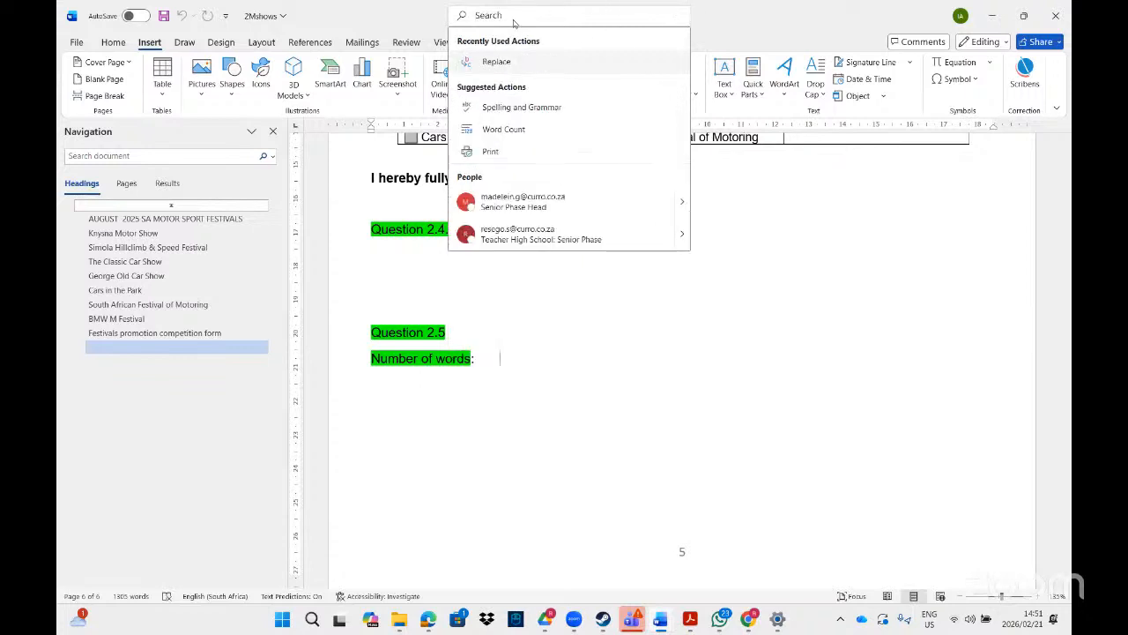
pyautogui.write('field')
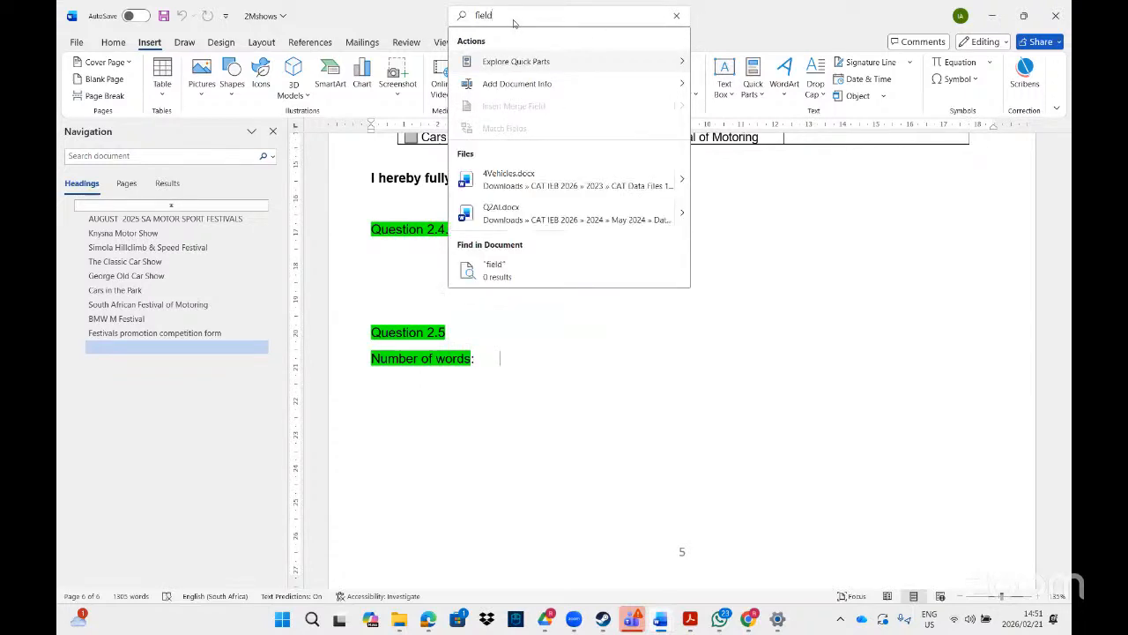
pyautogui.moveTo(549, 64)
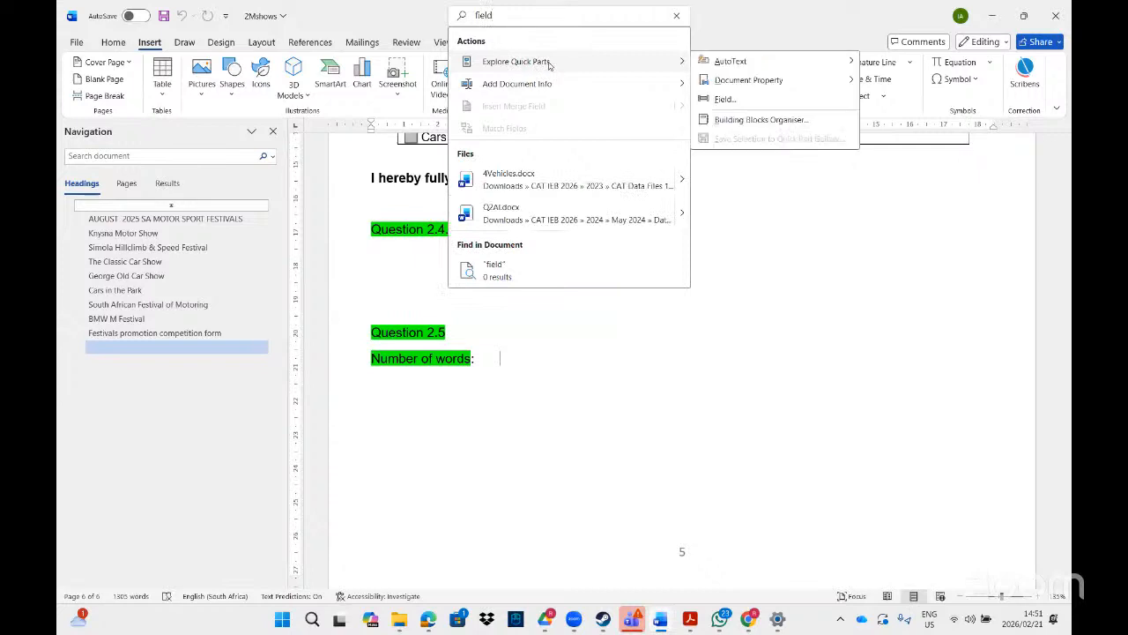
pyautogui.click(727, 102)
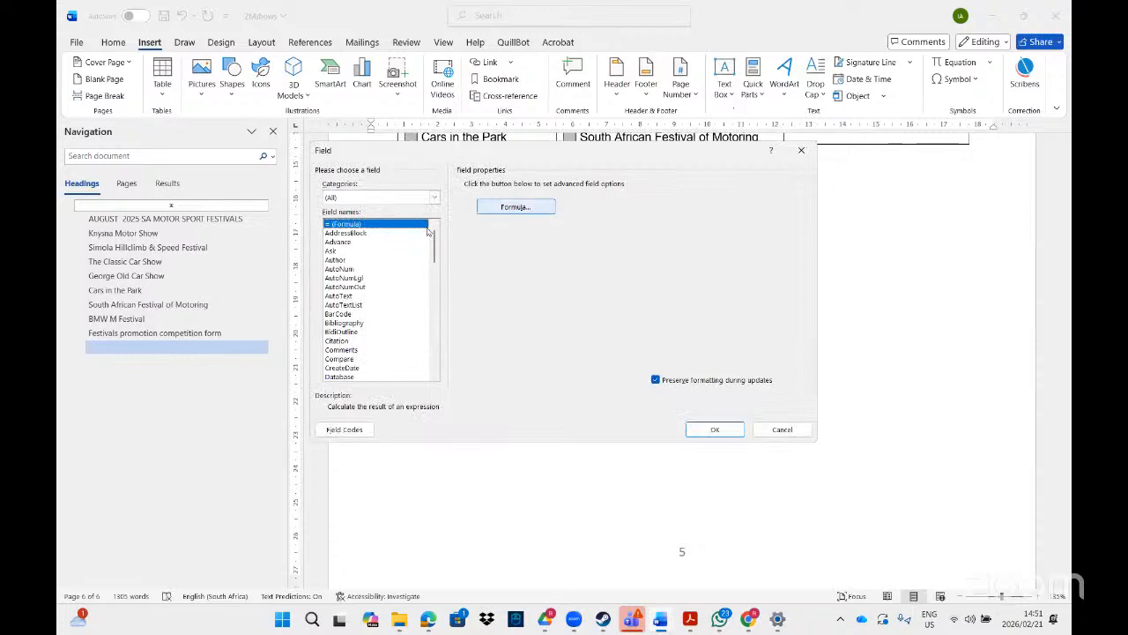
# - Examine the available field names, including Comments, CreateDate, Date, FileName and FileSize, and locate NumWords
pyautogui.click(351, 351)
pyautogui.click(346, 369)
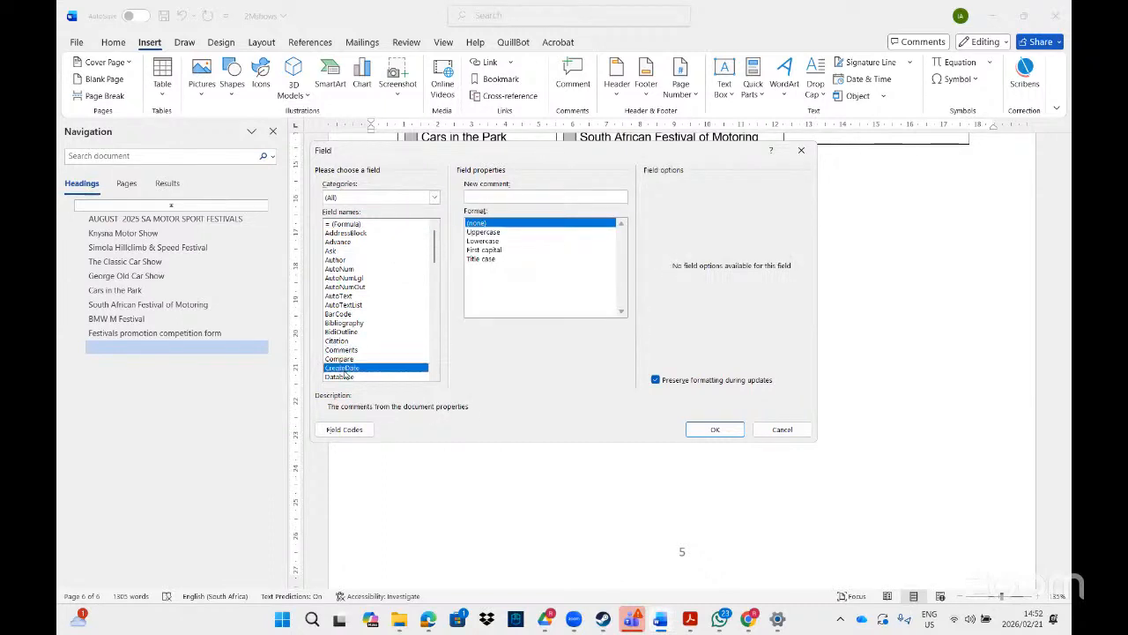
pyautogui.click(435, 376)
pyautogui.click(435, 377)
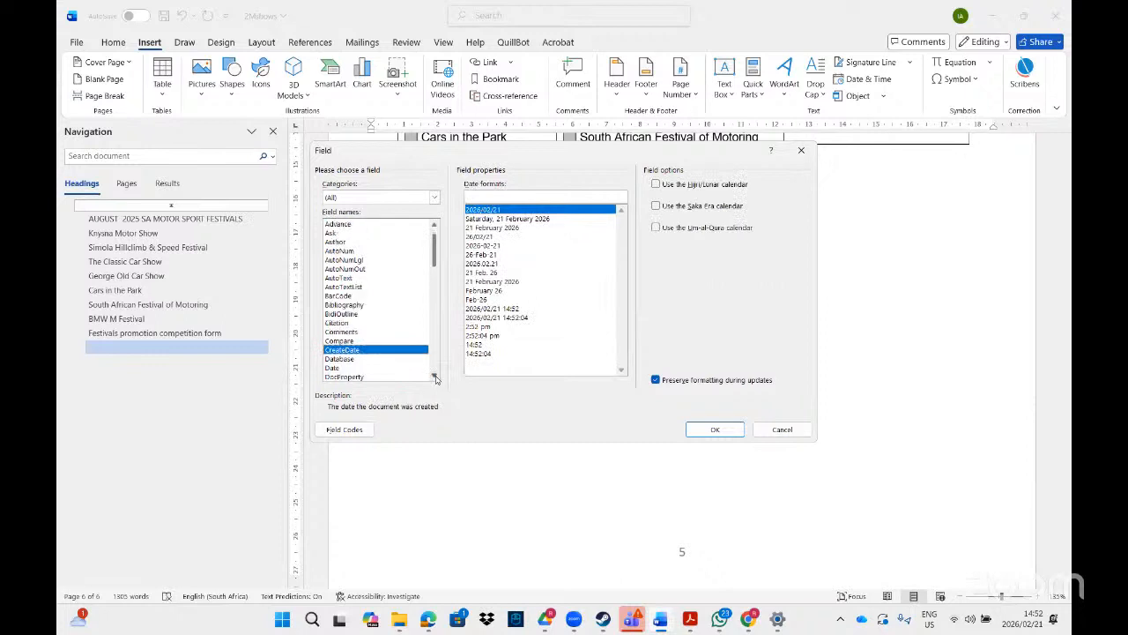
pyautogui.click(434, 377)
pyautogui.click(435, 376)
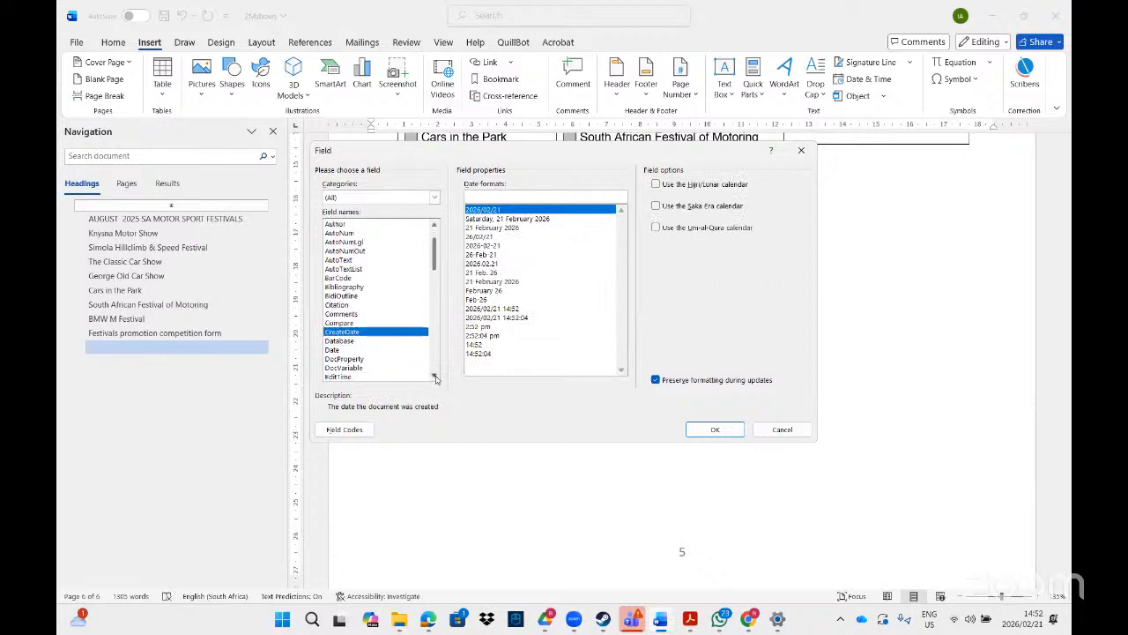
pyautogui.click(332, 350)
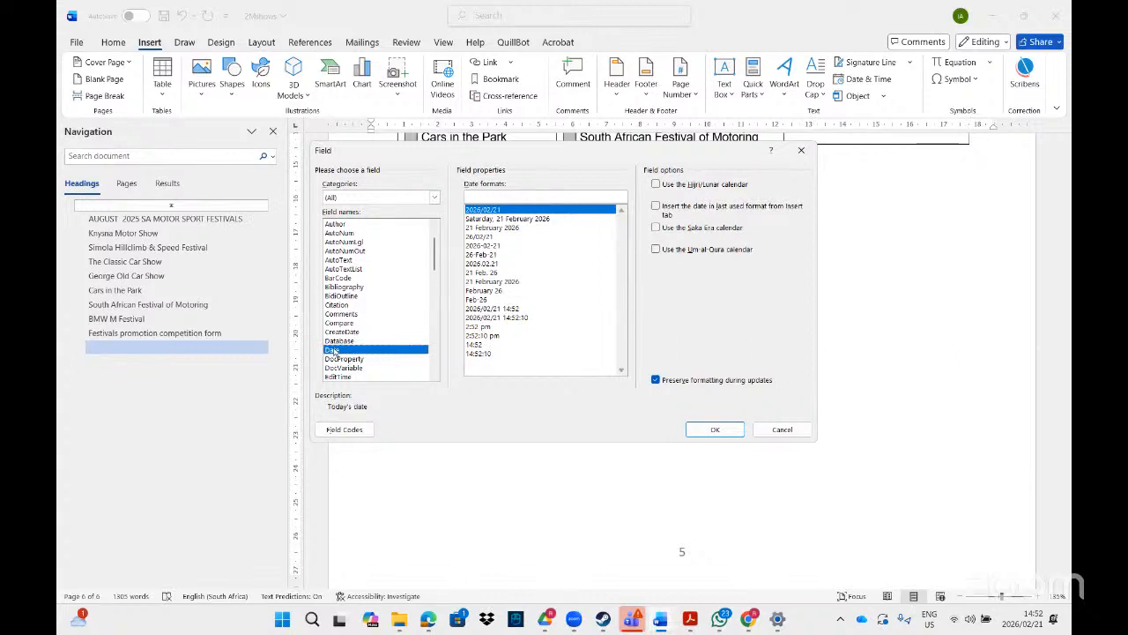
pyautogui.click(435, 378)
pyautogui.click(434, 377)
pyautogui.click(435, 378)
pyautogui.click(434, 377)
pyautogui.click(346, 341)
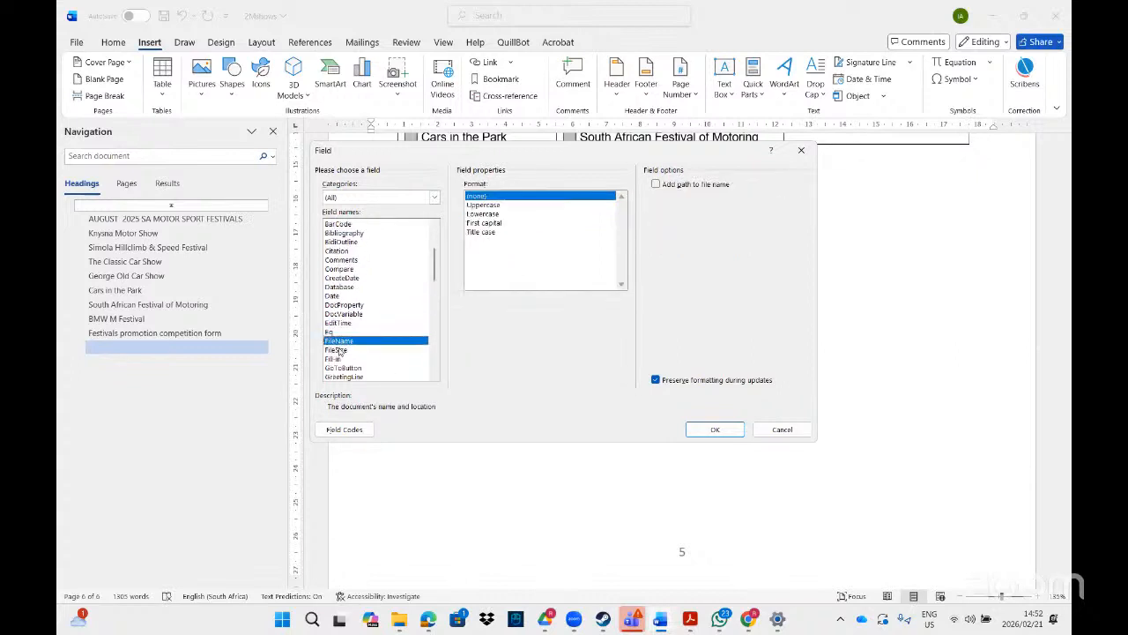
pyautogui.click(338, 350)
pyautogui.click(434, 377)
pyautogui.click(435, 377)
pyautogui.click(434, 377)
pyautogui.click(435, 377)
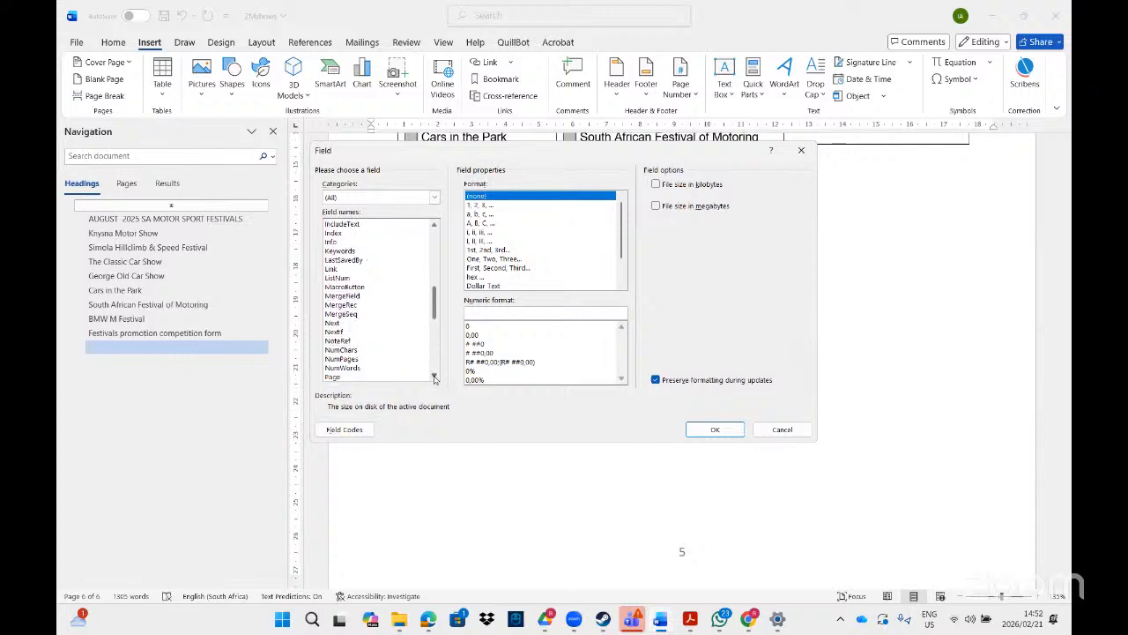
pyautogui.click(434, 377)
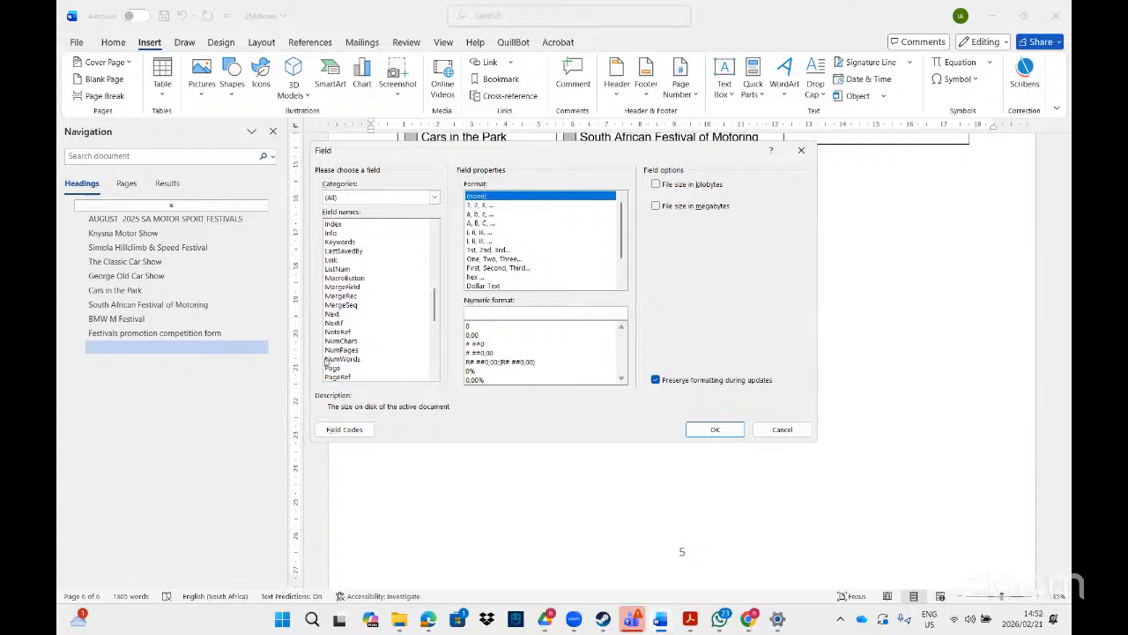
# - Try to insert the NumWords field in the a, b, c format after "Number of words:" and undo the insertion
pyautogui.click(342, 359)
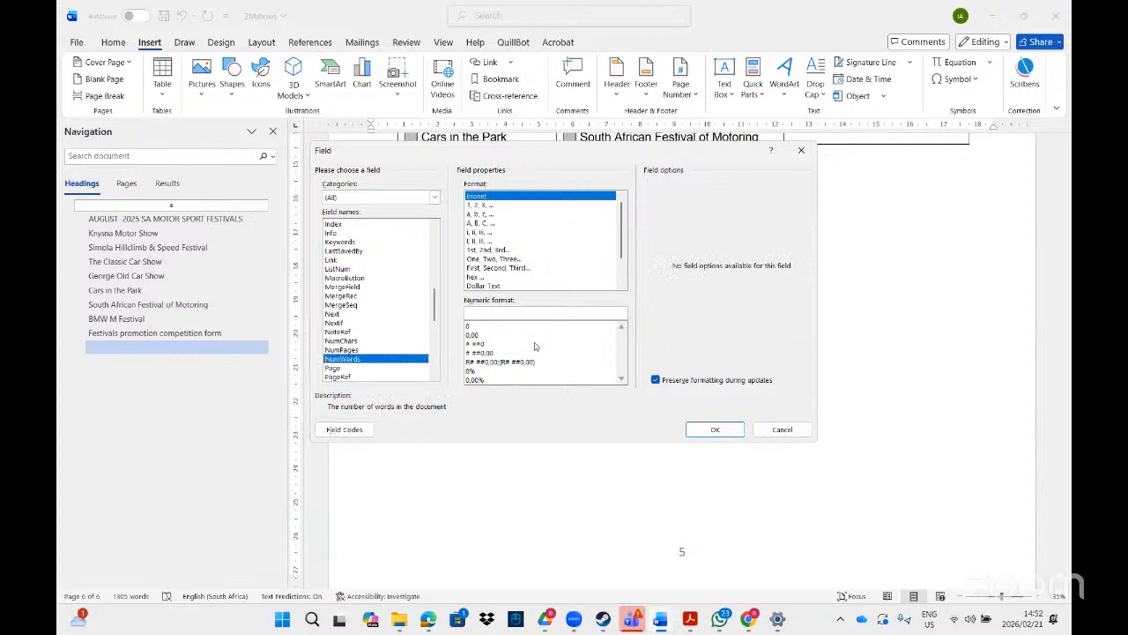
pyautogui.click(474, 215)
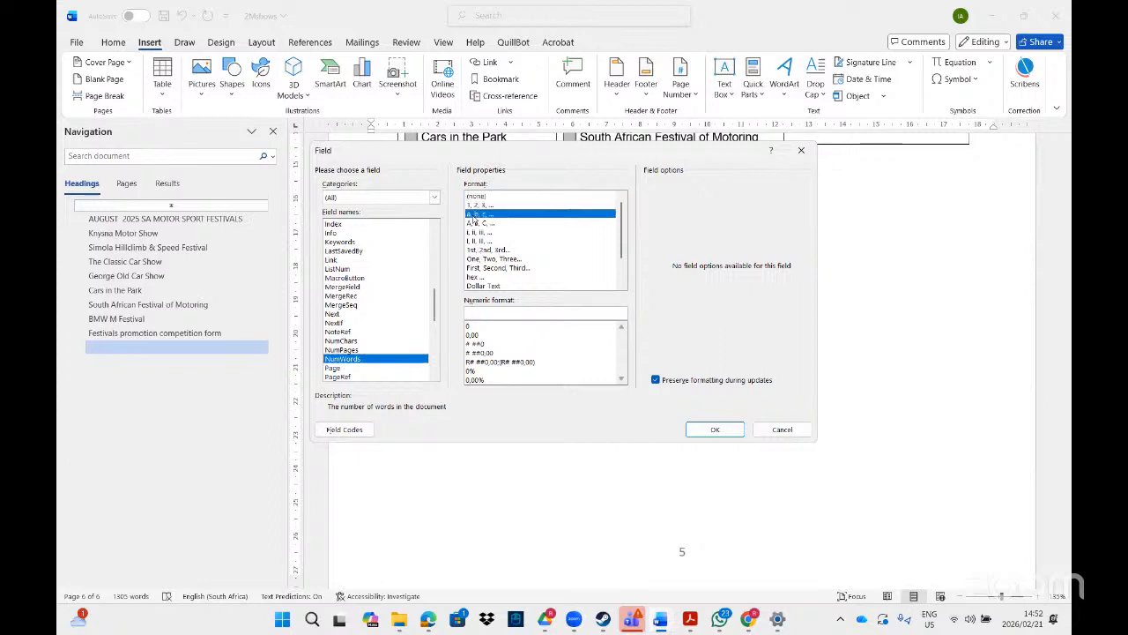
pyautogui.click(714, 430)
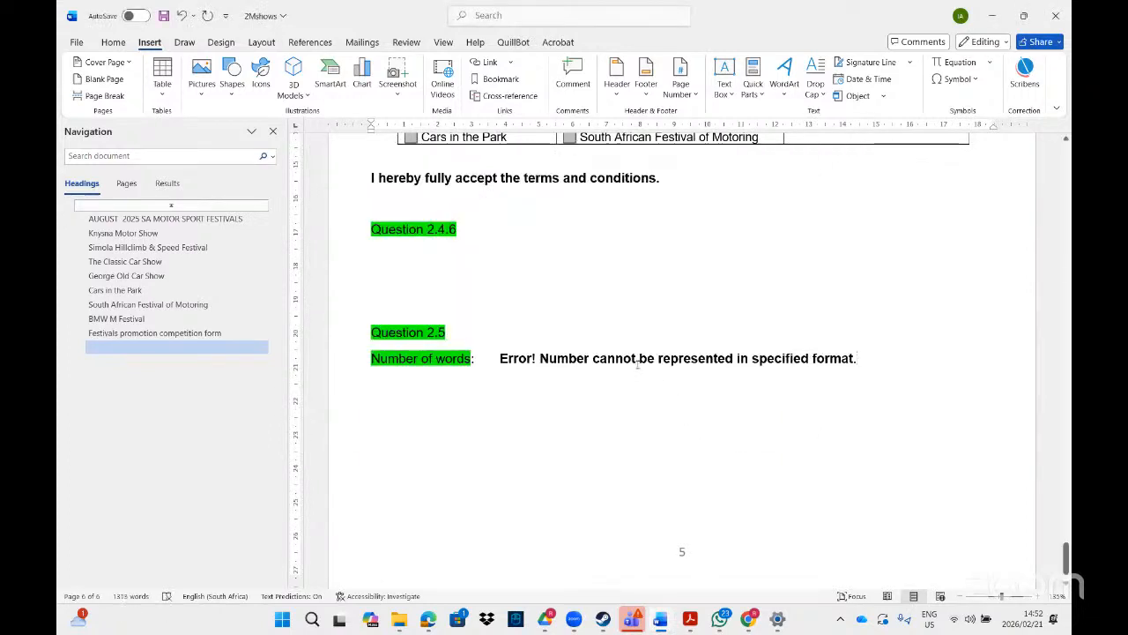
pyautogui.hotkey('ctrl', 'z')
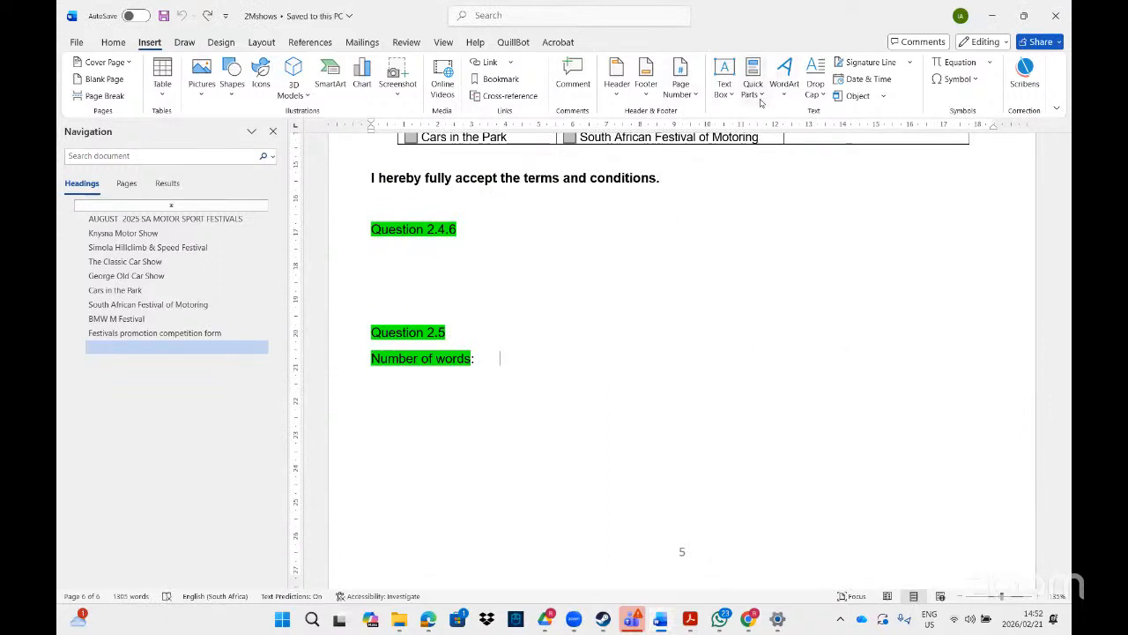
# - Insert the NumWords field with the format set to (none) to the right of "Number of words:"
pyautogui.click(760, 94)
pyautogui.click(772, 155)
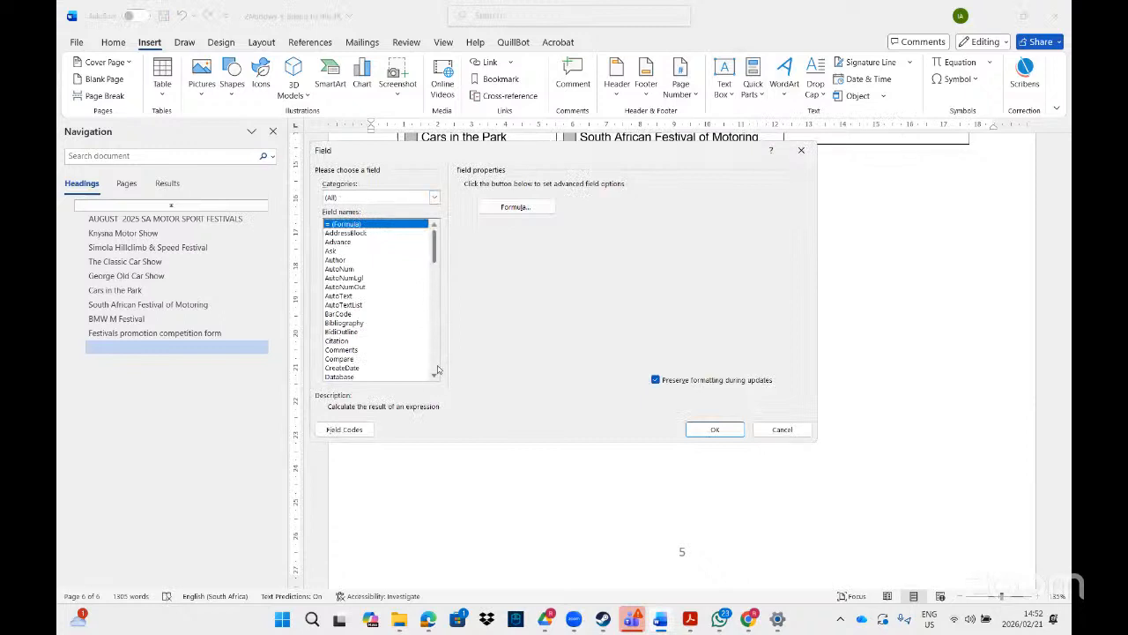
pyautogui.scroll(-5, 434, 376)
pyautogui.scroll(-5, 434, 377)
pyautogui.scroll(-2, 435, 377)
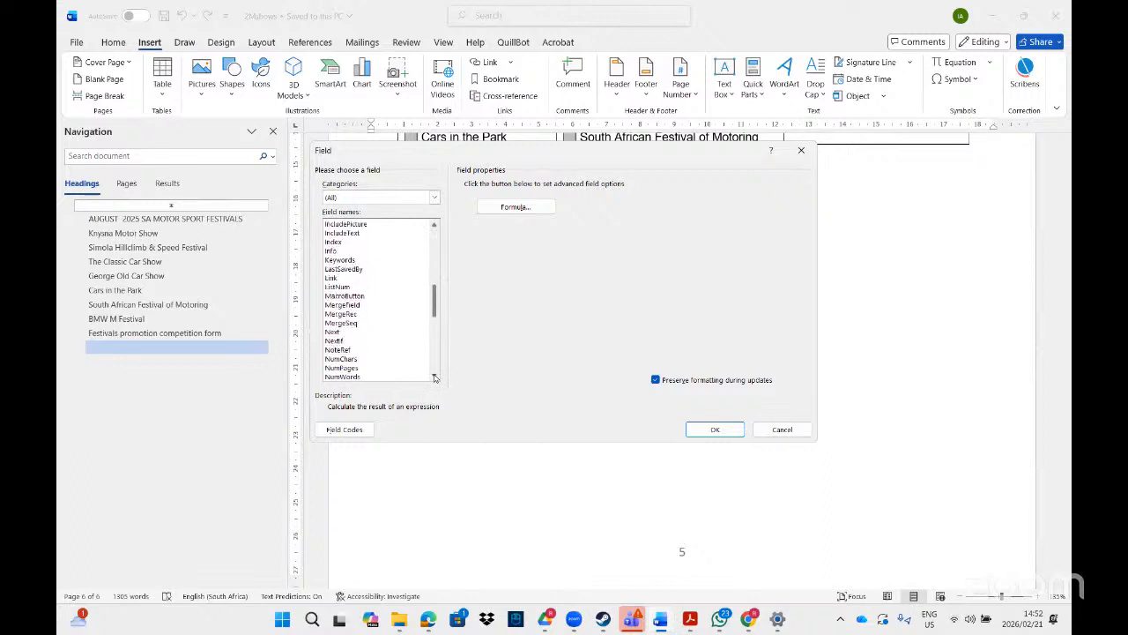
pyautogui.click(345, 377)
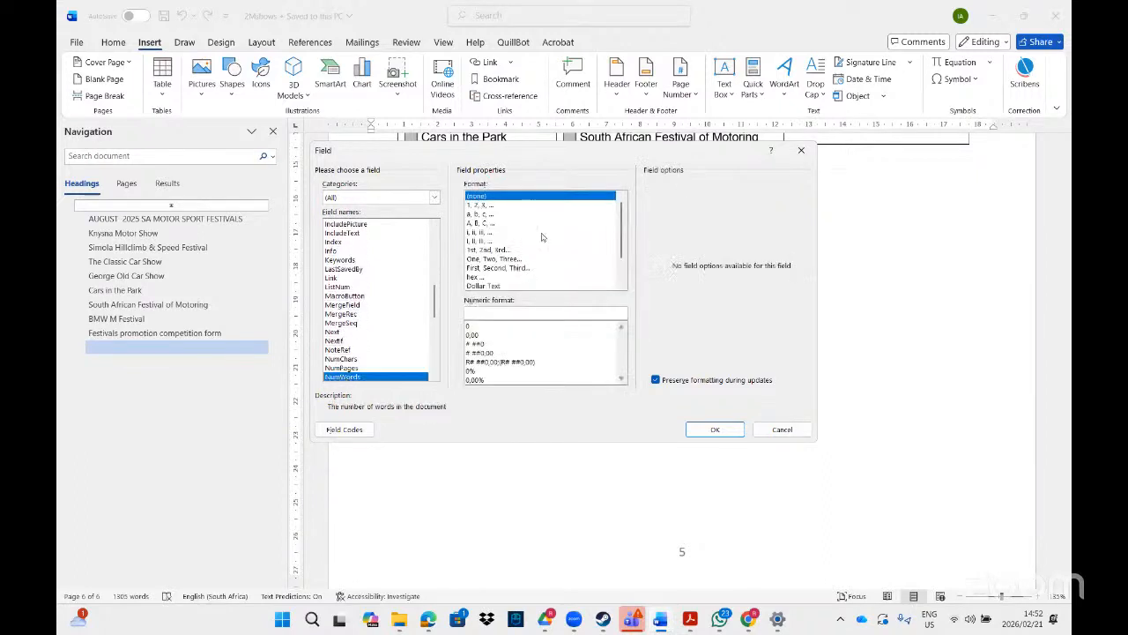
pyautogui.click(715, 429)
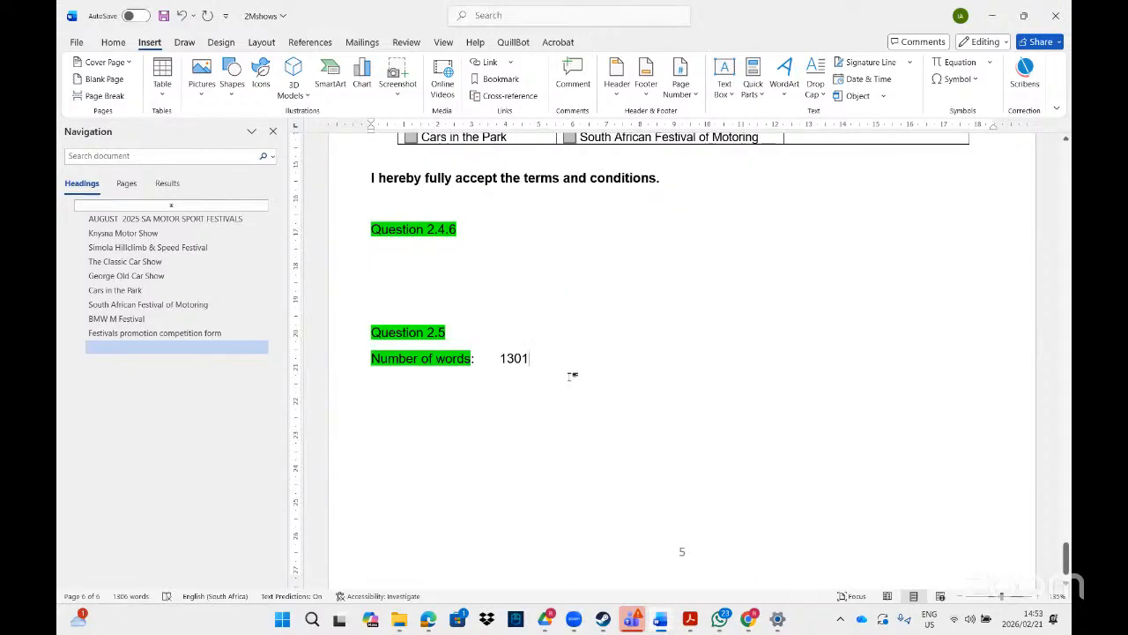
# - Start a new field on the line below the word count and choose Date as its field name
pyautogui.press('Return')
pyautogui.click(760, 93)
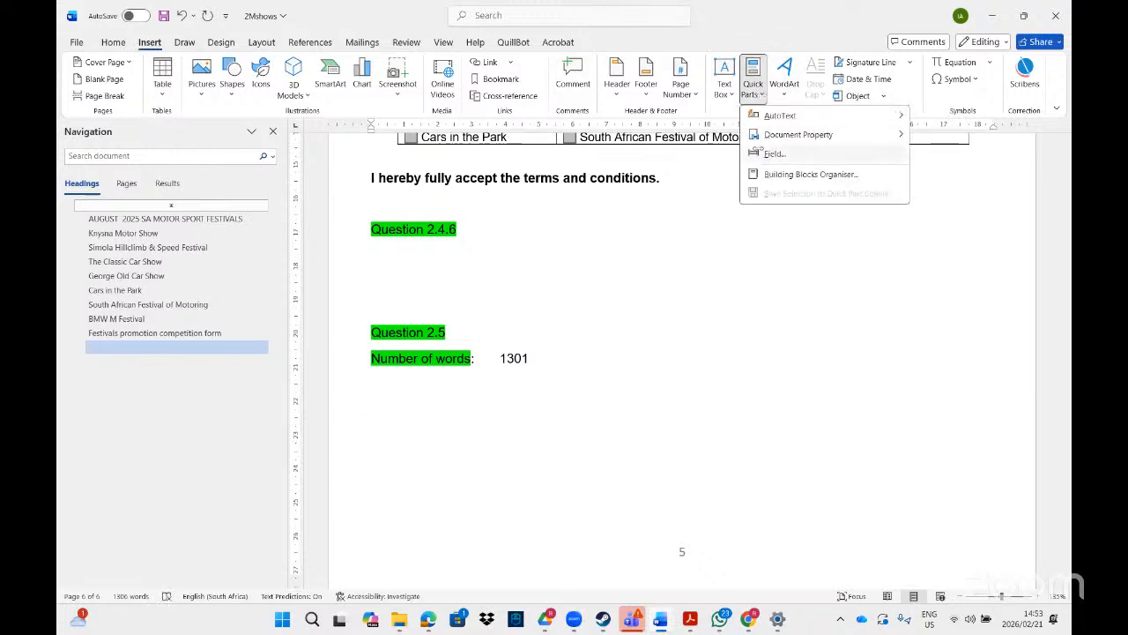
pyautogui.click(774, 153)
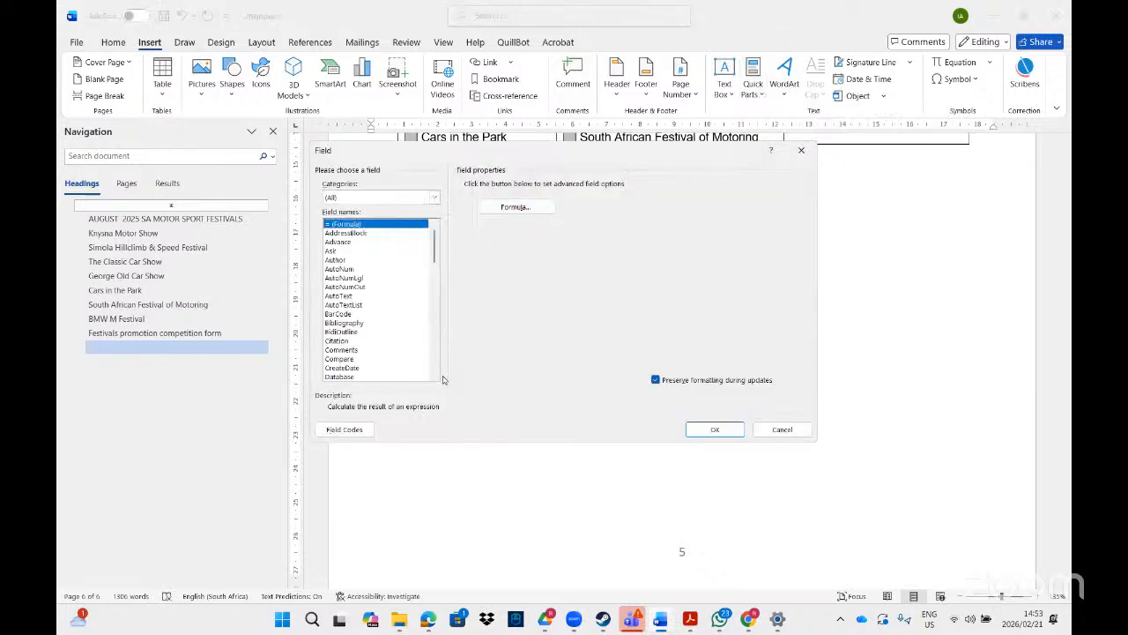
pyautogui.scroll(-7, 433, 377)
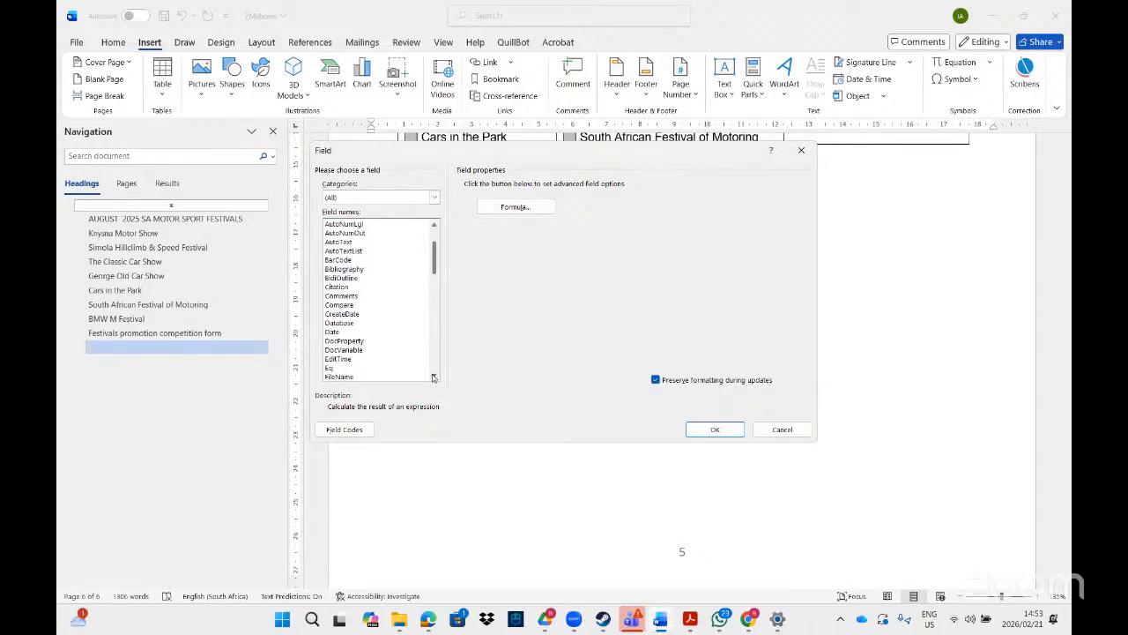
pyautogui.click(433, 378)
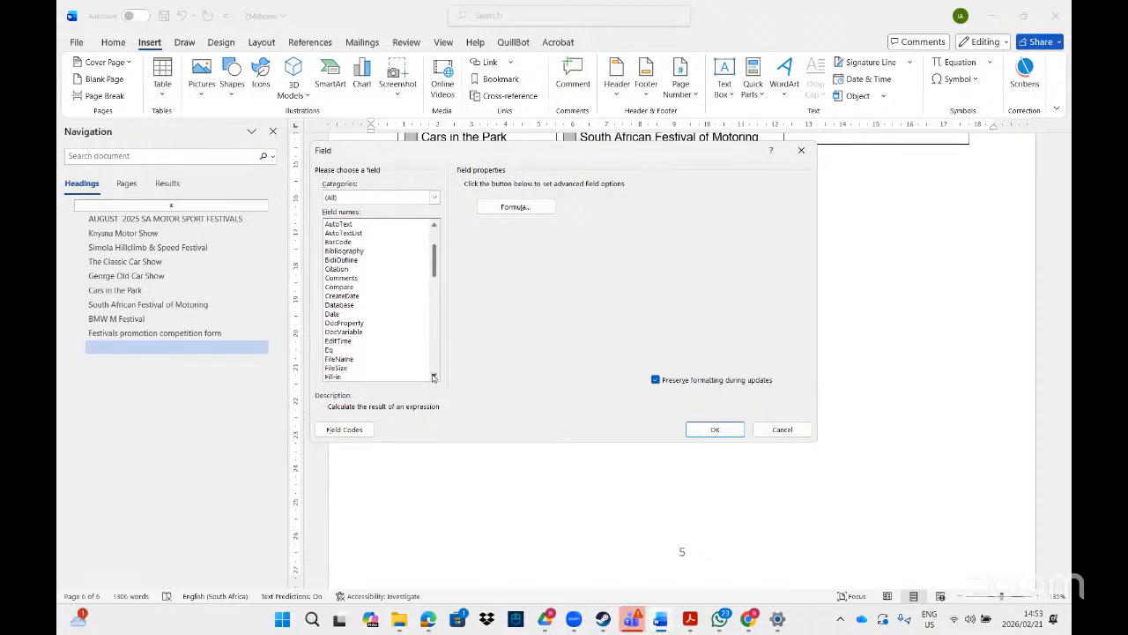
pyautogui.click(339, 314)
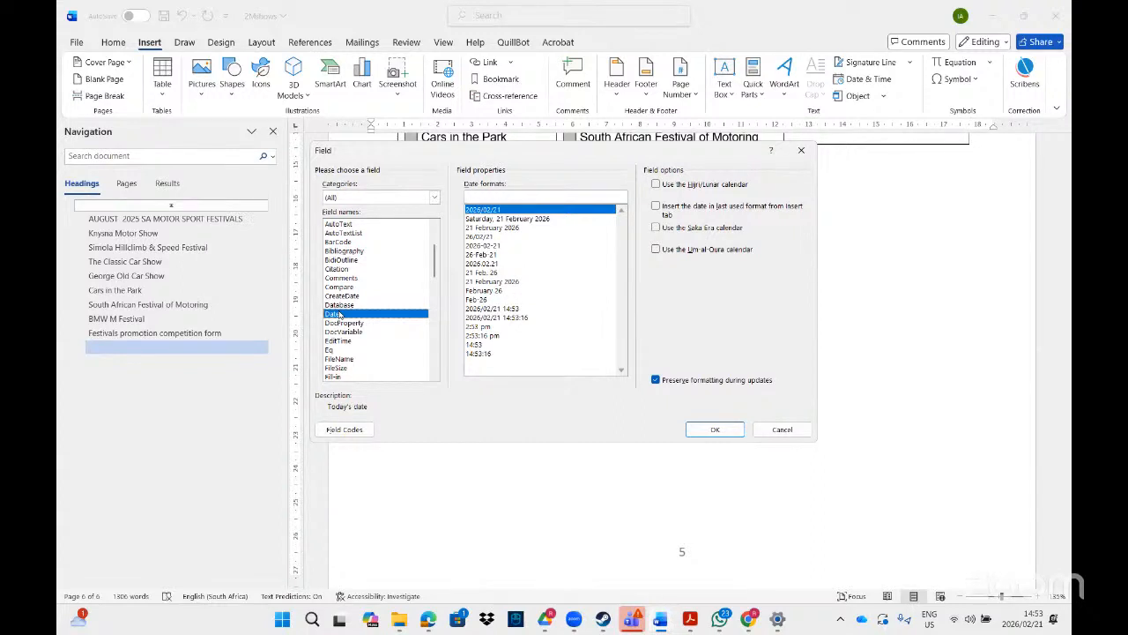
# - Reduce the long date format to only yyyy and insert the Date field
pyautogui.click(478, 219)
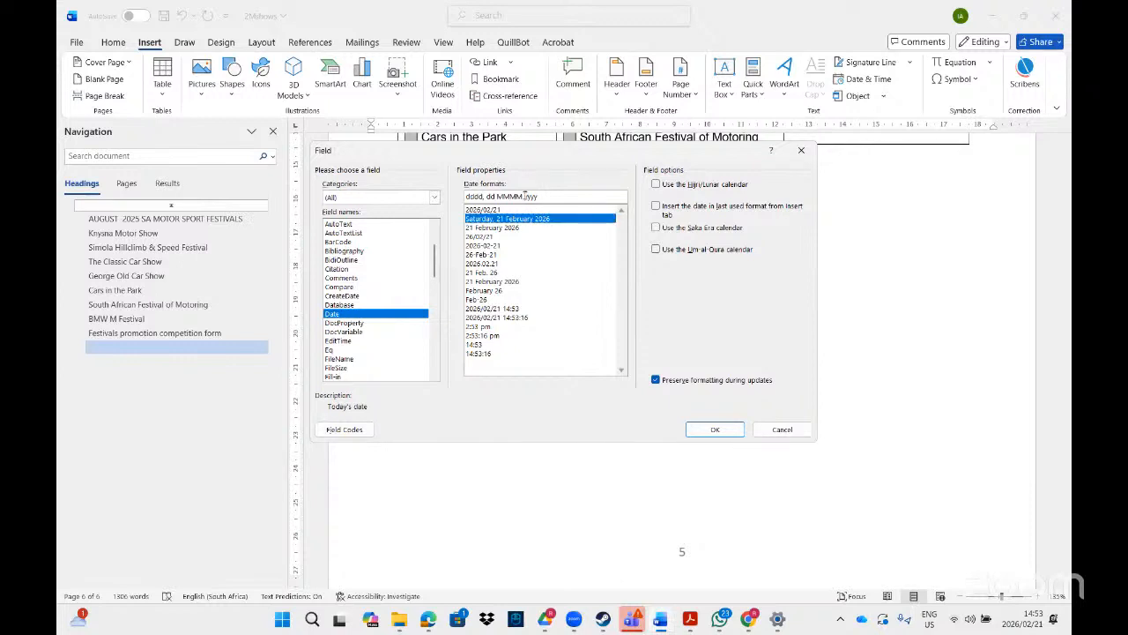
pyautogui.press('BackSpace')
pyautogui.press('BackSpace')
pyautogui.press('BackSpace')
pyautogui.press('BackSpace')
pyautogui.press('BackSpace')
pyautogui.press('BackSpace')
pyautogui.press('BackSpace')
pyautogui.press('BackSpace')
pyautogui.press('BackSpace')
pyautogui.press('BackSpace')
pyautogui.press('BackSpace')
pyautogui.press('BackSpace')
pyautogui.press('BackSpace')
pyautogui.press('BackSpace')
pyautogui.click(722, 432)
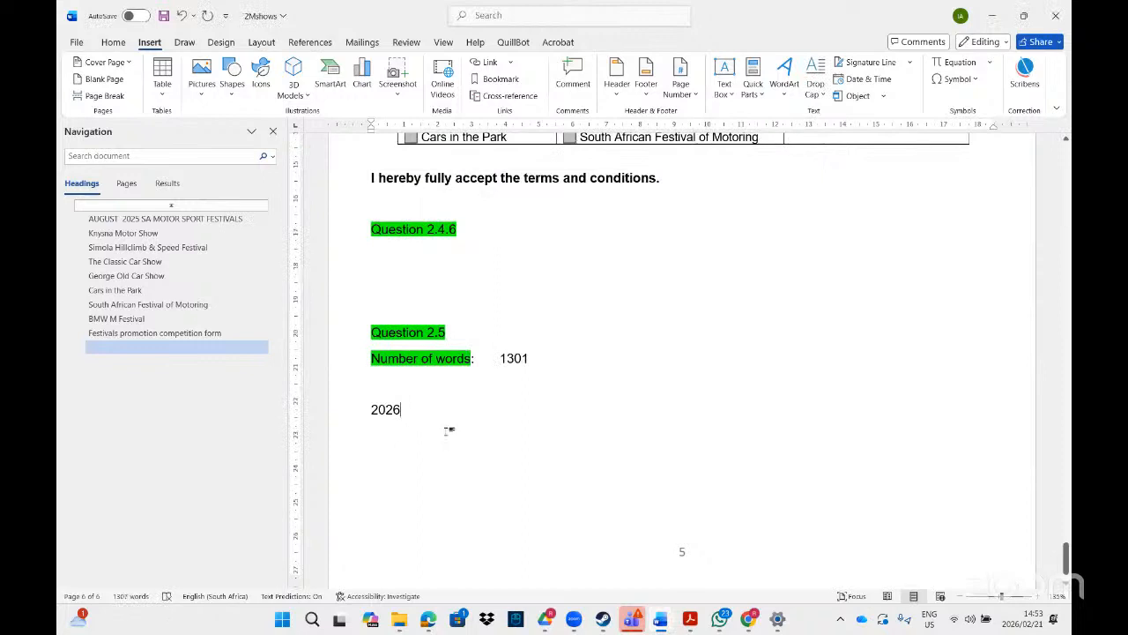
# - Start a new line below the year and open the Field dialog by looking up "fiel" in the command search
pyautogui.click(449, 431)
pyautogui.click(507, 21)
pyautogui.write('fiel')
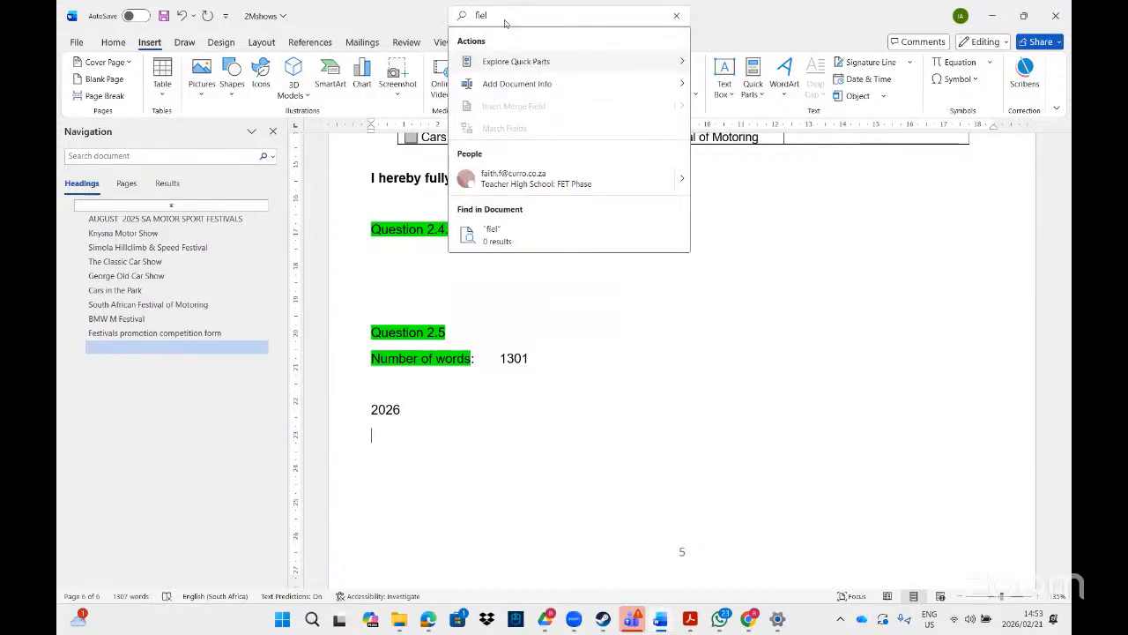
pyautogui.moveTo(601, 94)
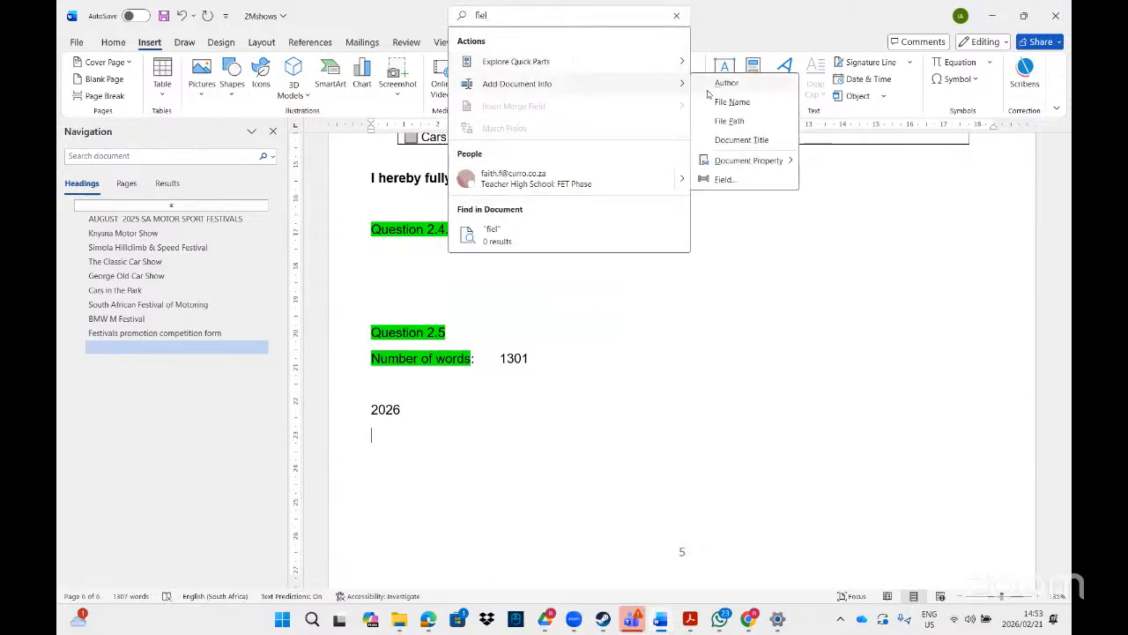
pyautogui.click(723, 180)
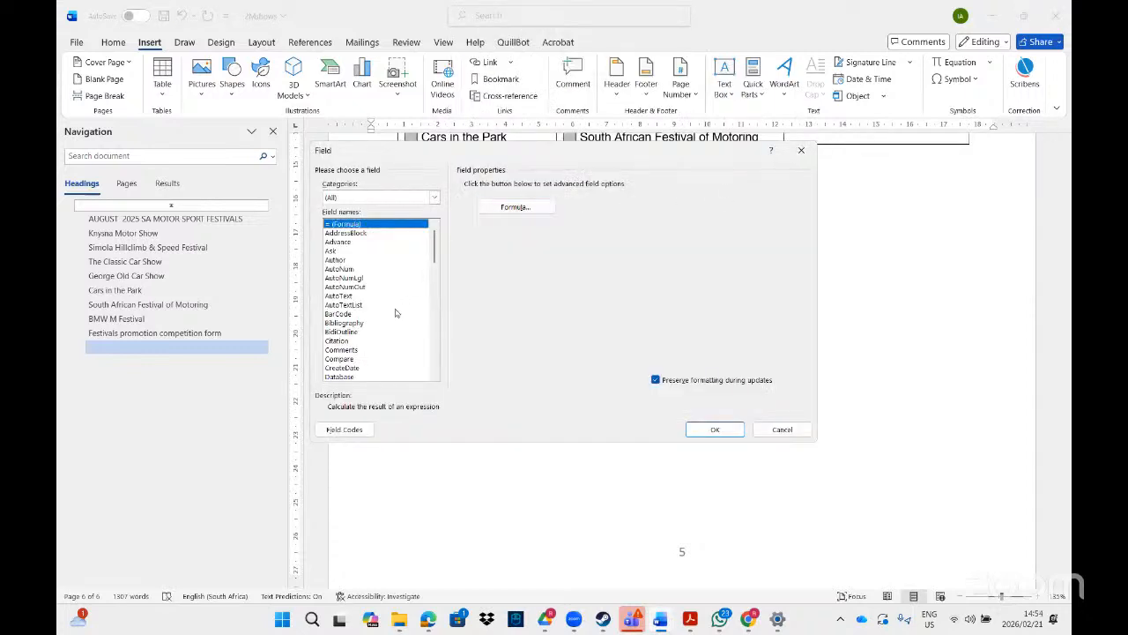
# - Try the Date field with the dd MMMM yyyy format
pyautogui.click(432, 375)
pyautogui.click(432, 374)
pyautogui.click(433, 374)
pyautogui.click(433, 374)
pyautogui.click(332, 350)
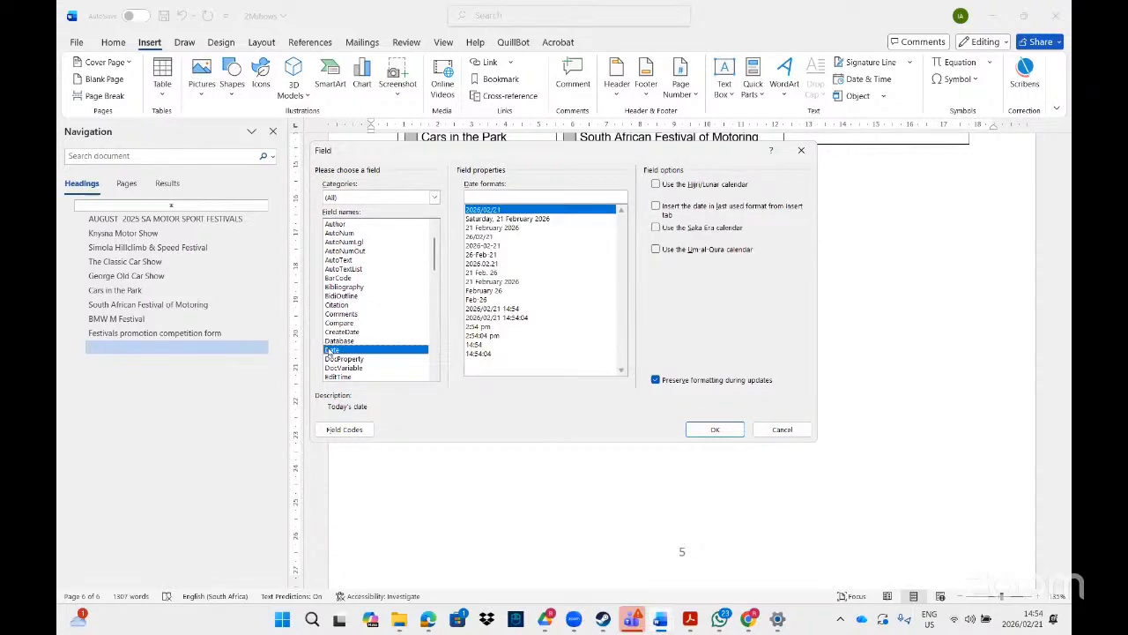
pyautogui.click(494, 227)
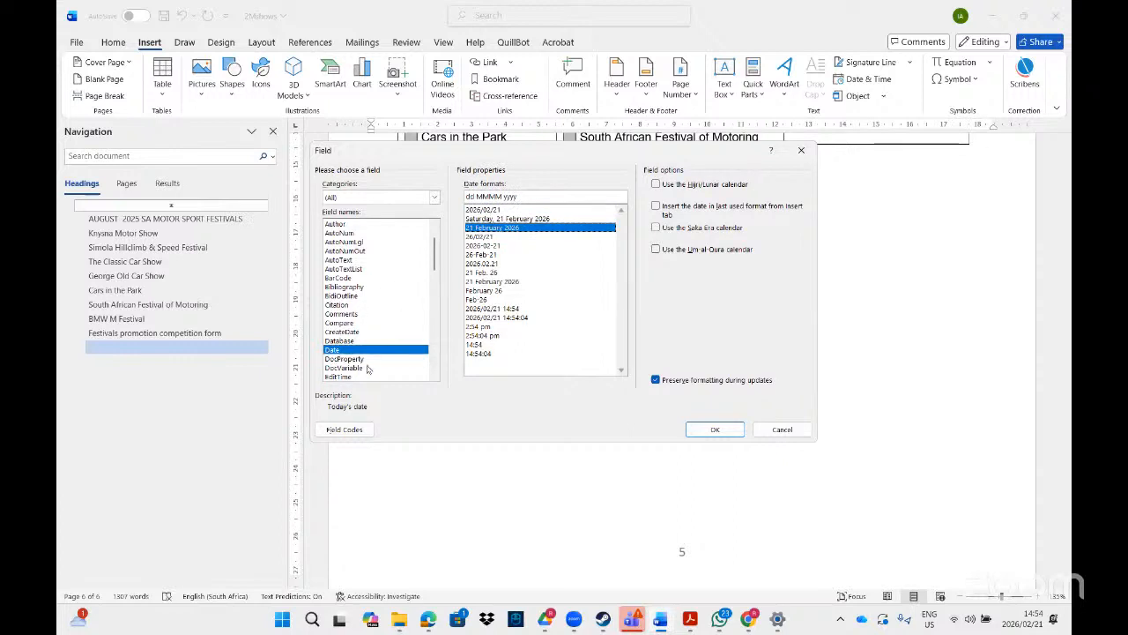
# - Locate Time further down the list of field names and select it as the field
pyautogui.click(433, 378)
pyautogui.click(433, 378)
pyautogui.click(433, 379)
pyautogui.click(432, 378)
pyautogui.click(433, 378)
pyautogui.click(433, 378)
pyautogui.click(433, 378)
pyautogui.click(433, 378)
pyautogui.click(433, 378)
pyautogui.click(432, 378)
pyautogui.click(432, 378)
pyautogui.click(433, 378)
pyautogui.click(432, 378)
pyautogui.click(432, 378)
pyautogui.click(433, 378)
pyautogui.click(433, 378)
pyautogui.click(433, 378)
pyautogui.click(433, 378)
pyautogui.click(433, 378)
pyautogui.click(433, 378)
pyautogui.click(433, 378)
pyautogui.click(433, 378)
pyautogui.click(432, 378)
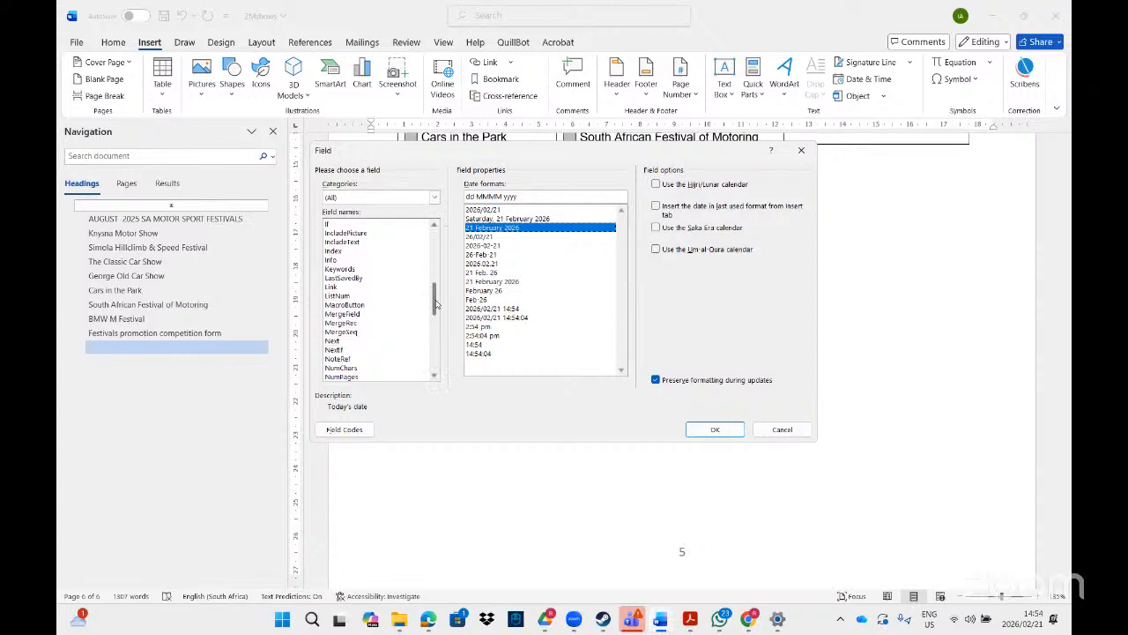
pyautogui.moveTo(434, 293); pyautogui.dragTo(435, 353)
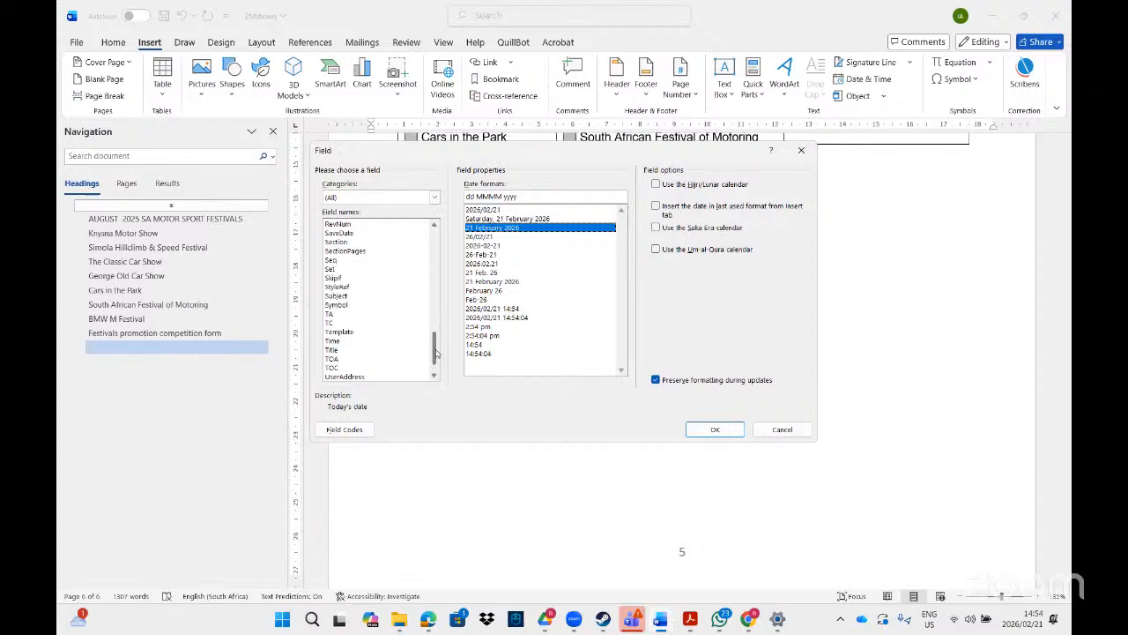
pyautogui.click(333, 342)
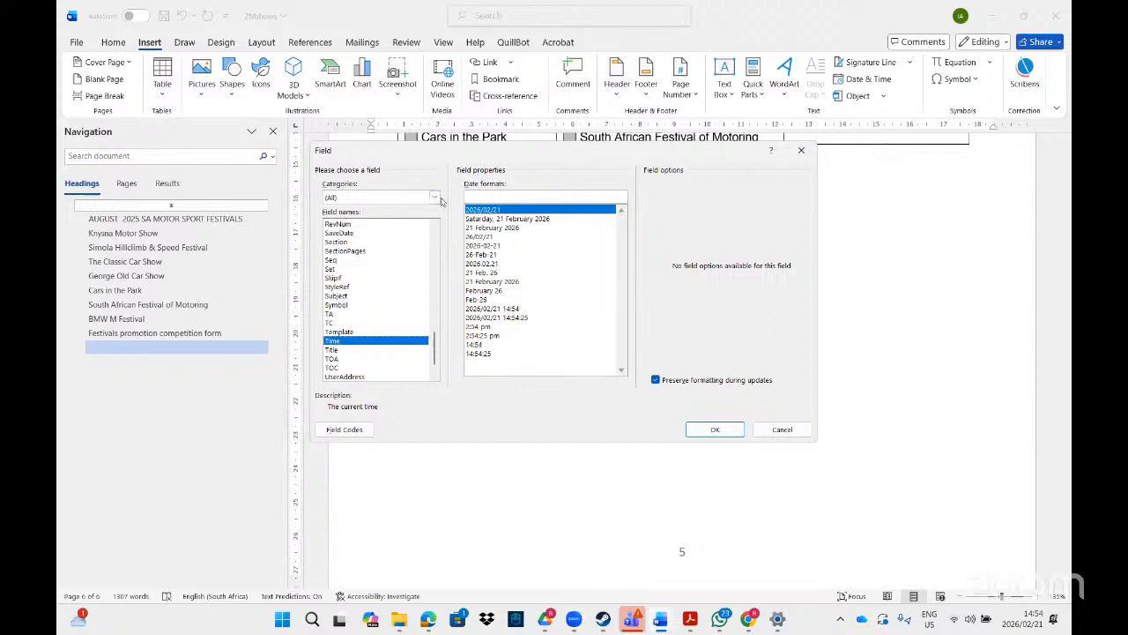
# - Extend the 24-hour time format to HH:mm:ss, insert the Time field below the year and start a new line
pyautogui.click(477, 345)
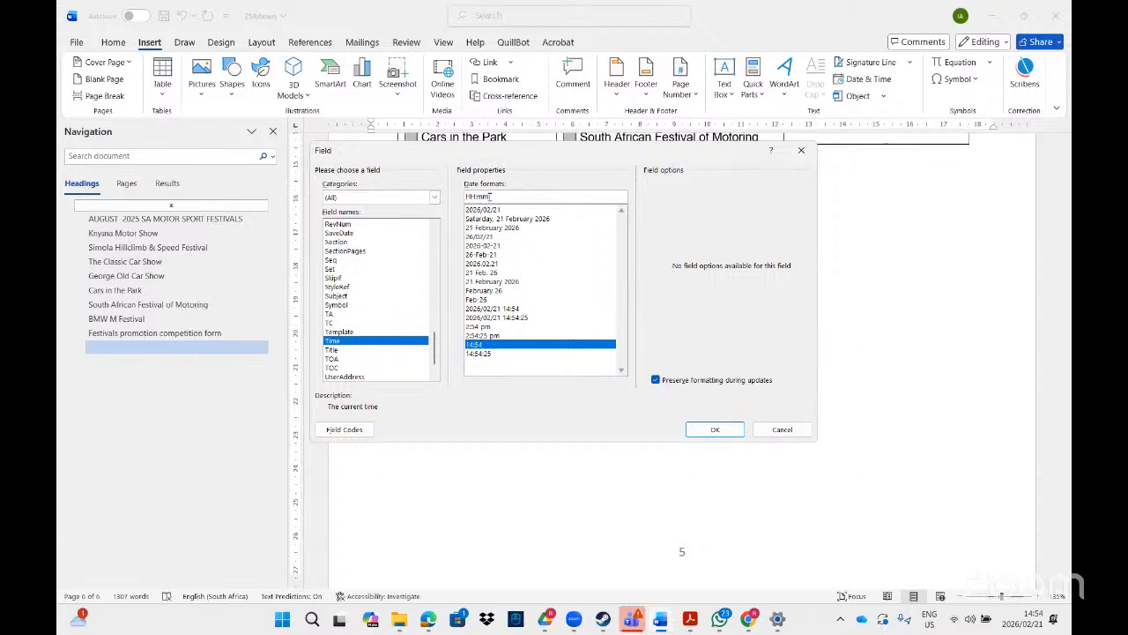
pyautogui.write('ss')
pyautogui.click(711, 432)
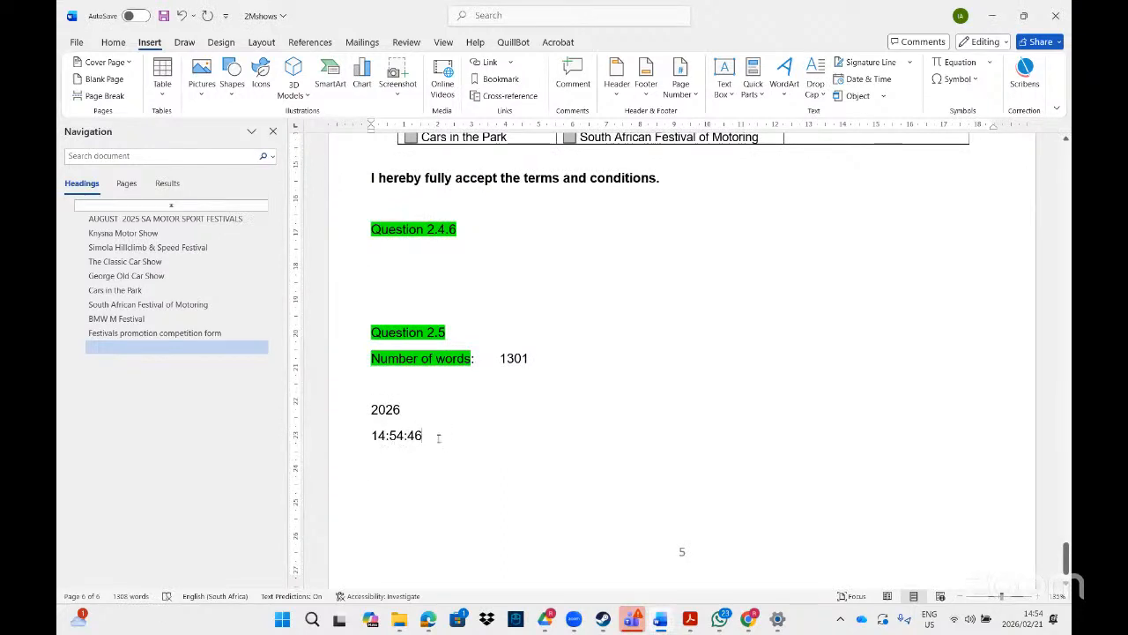
pyautogui.press('Return')
# - Check the activities PDF for the 1Mission Status-property task, and find and open the 1Mission document from the MS Word folder
pyautogui.click(690, 620)
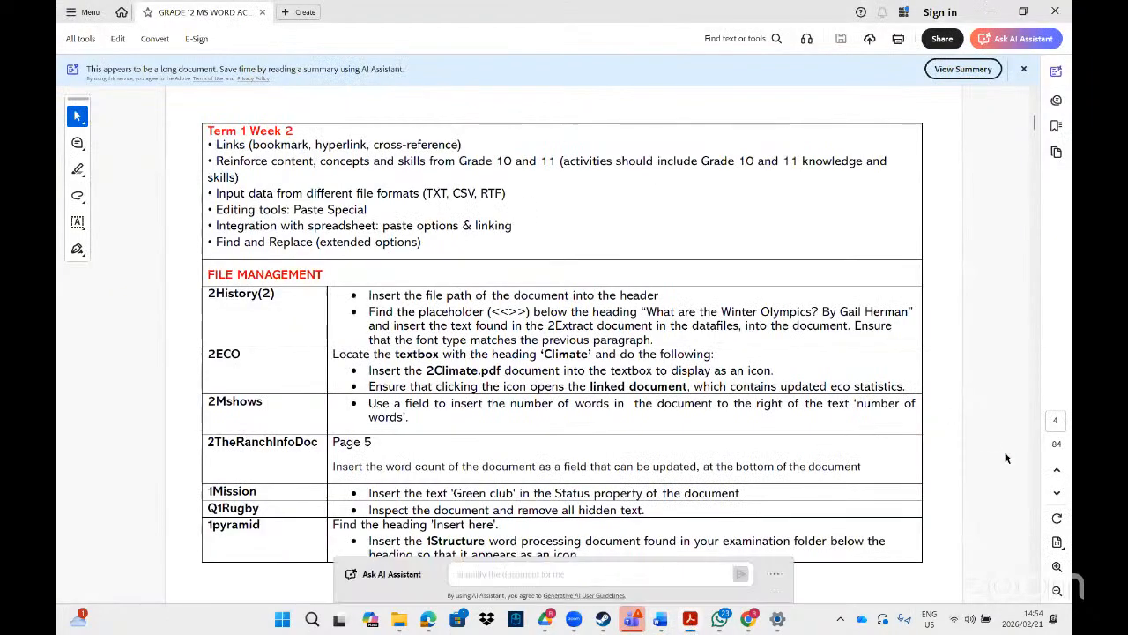
pyautogui.scroll(-1, 1029, 597)
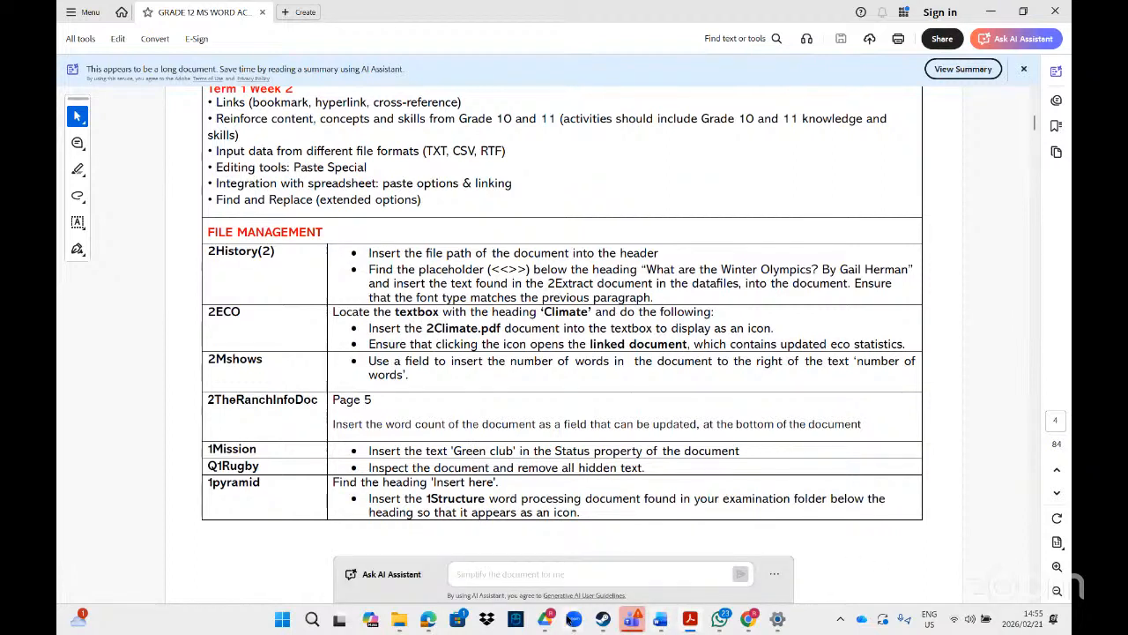
pyautogui.moveTo(414, 617)
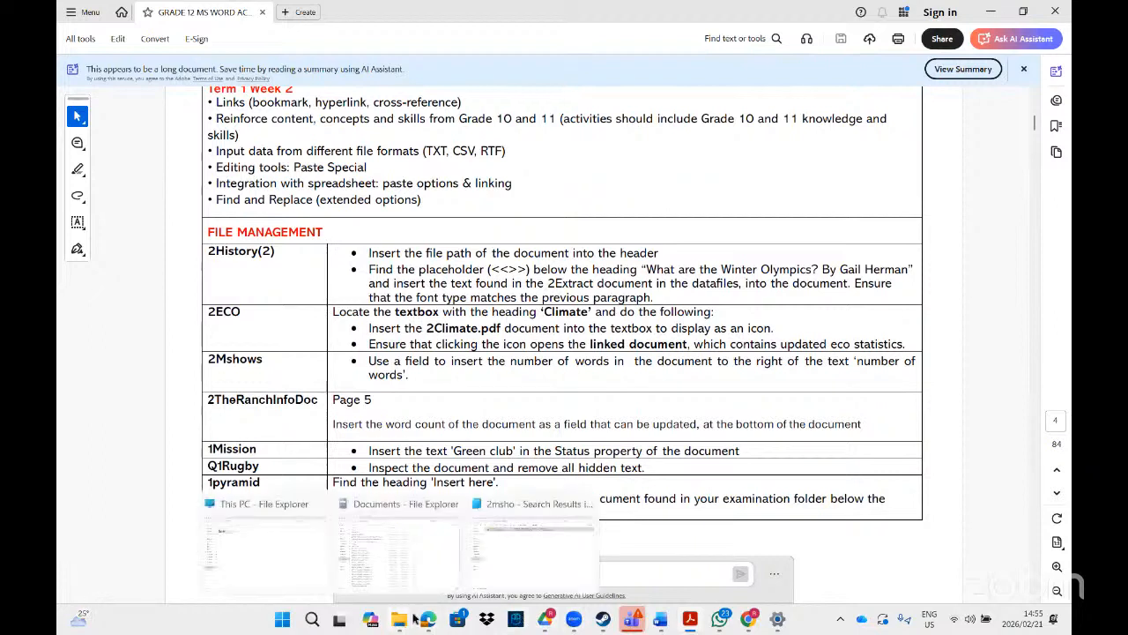
pyautogui.click(533, 547)
pyautogui.click(869, 40)
pyautogui.press('BackSpace')
pyautogui.press('BackSpace')
pyautogui.press('BackSpace')
pyautogui.press('BackSpace')
pyautogui.press('BackSpace')
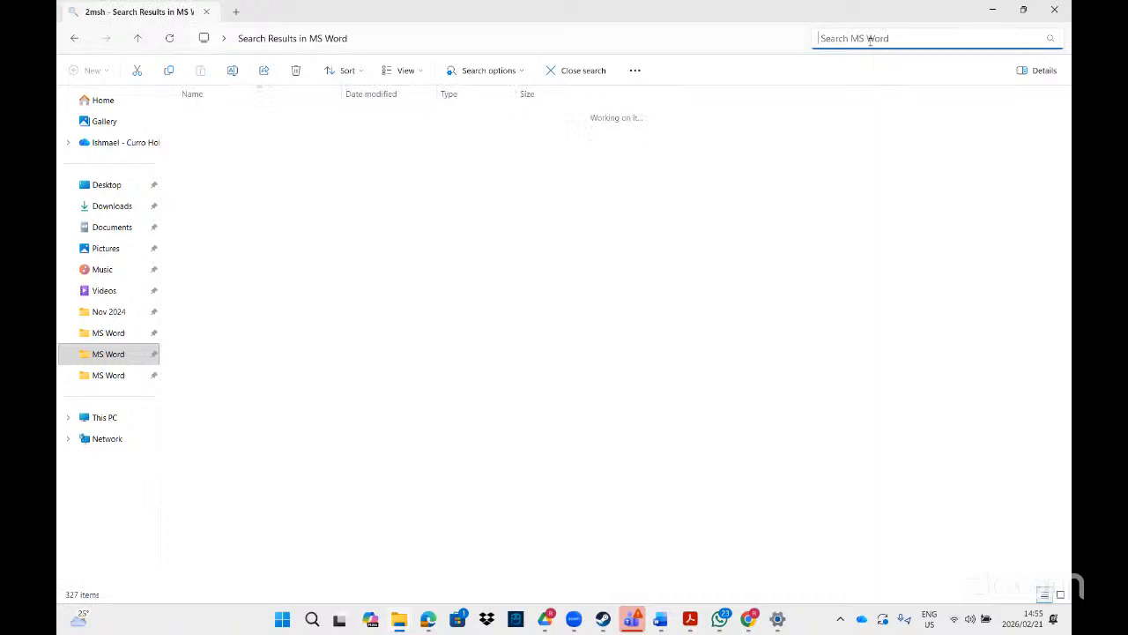
pyautogui.write('1missi')
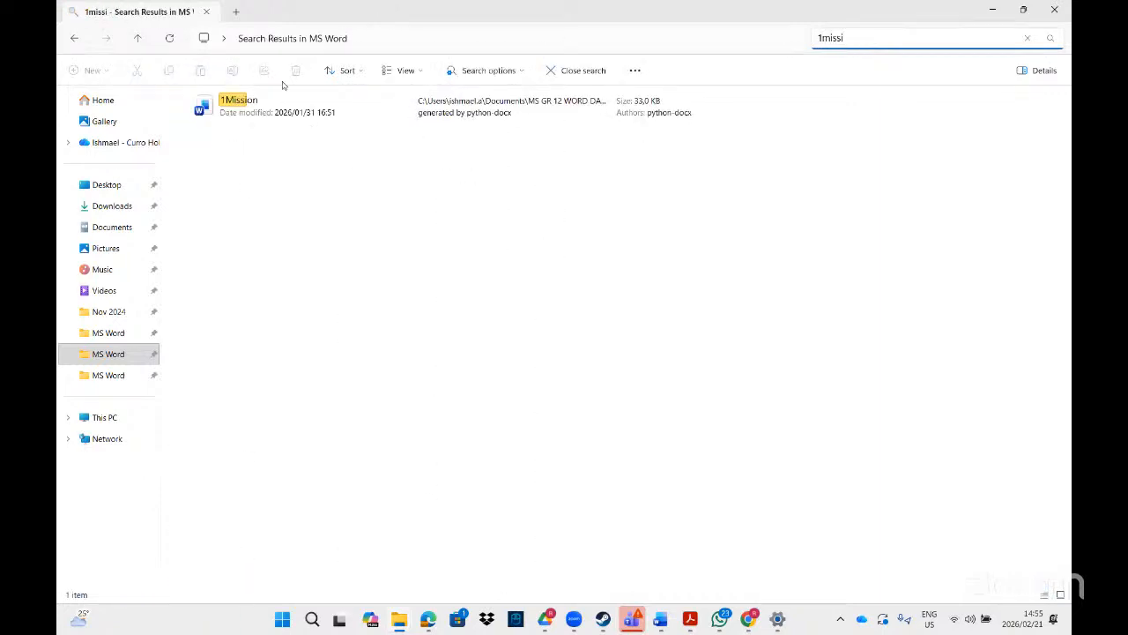
pyautogui.doubleClick(256, 106)
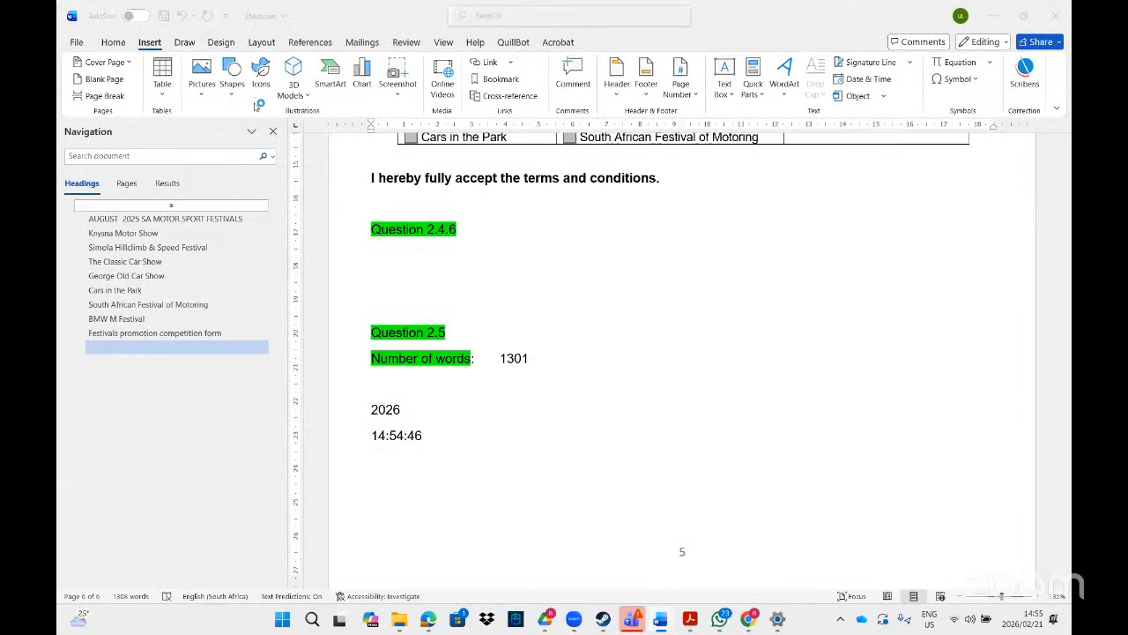
pyautogui.click(690, 621)
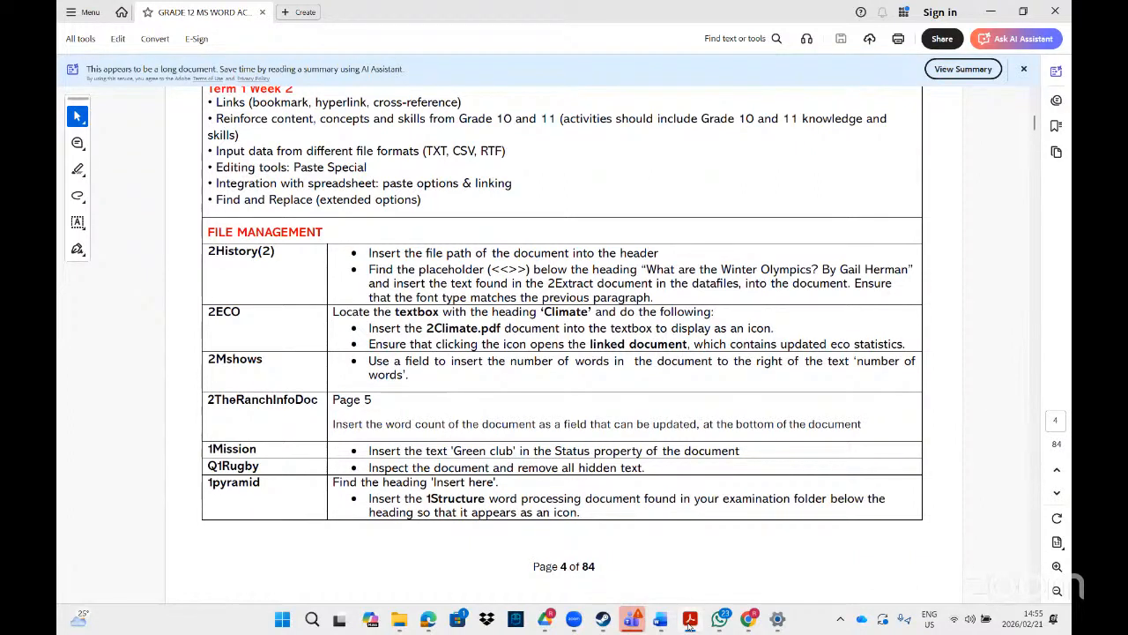
pyautogui.click(689, 620)
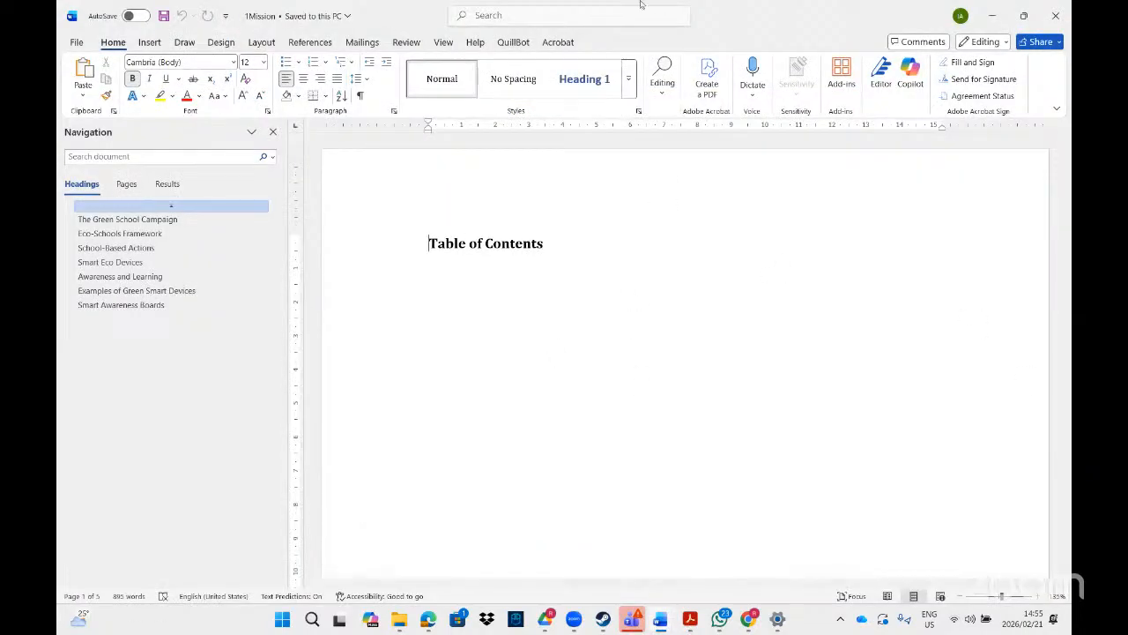
# - Look up "status" in the command search and clear the search text
pyautogui.click(532, 12)
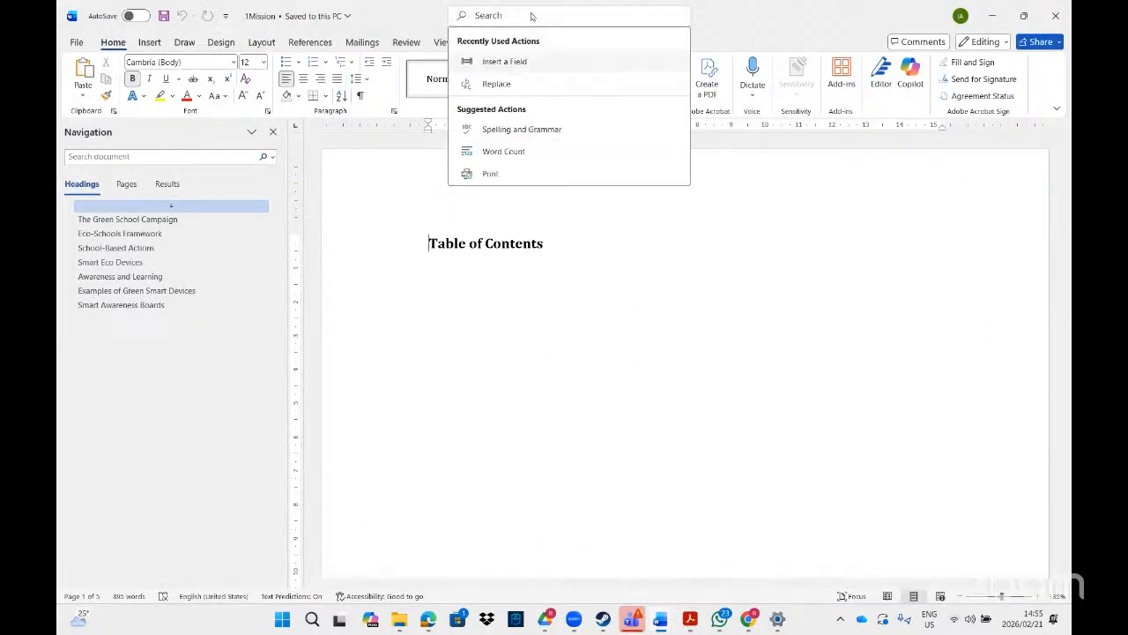
pyautogui.write('stat')
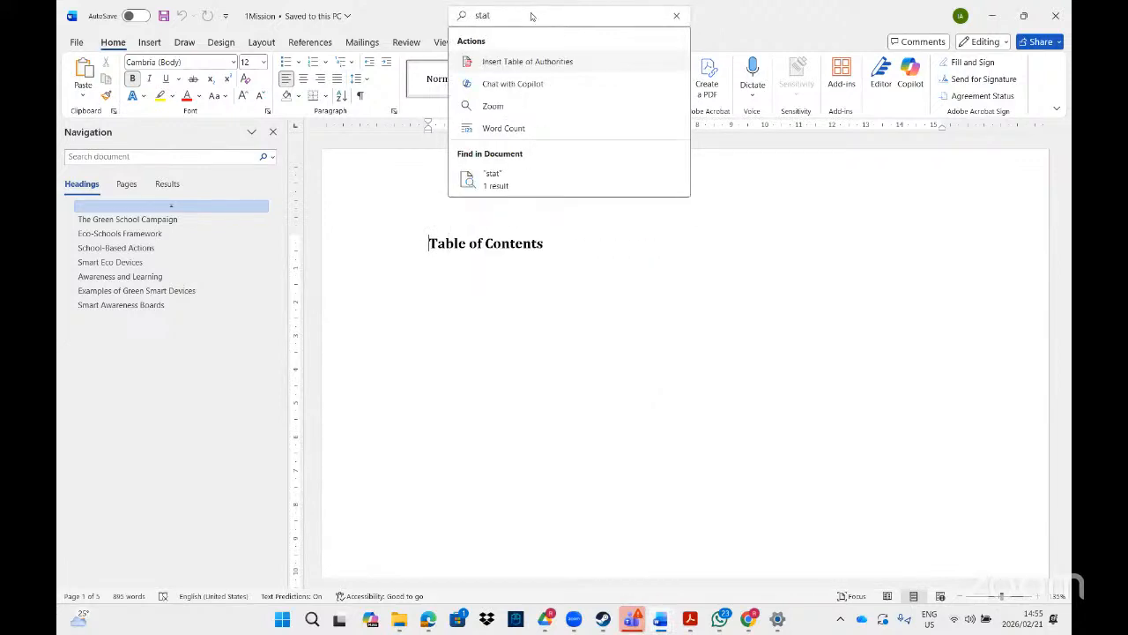
pyautogui.write('us')
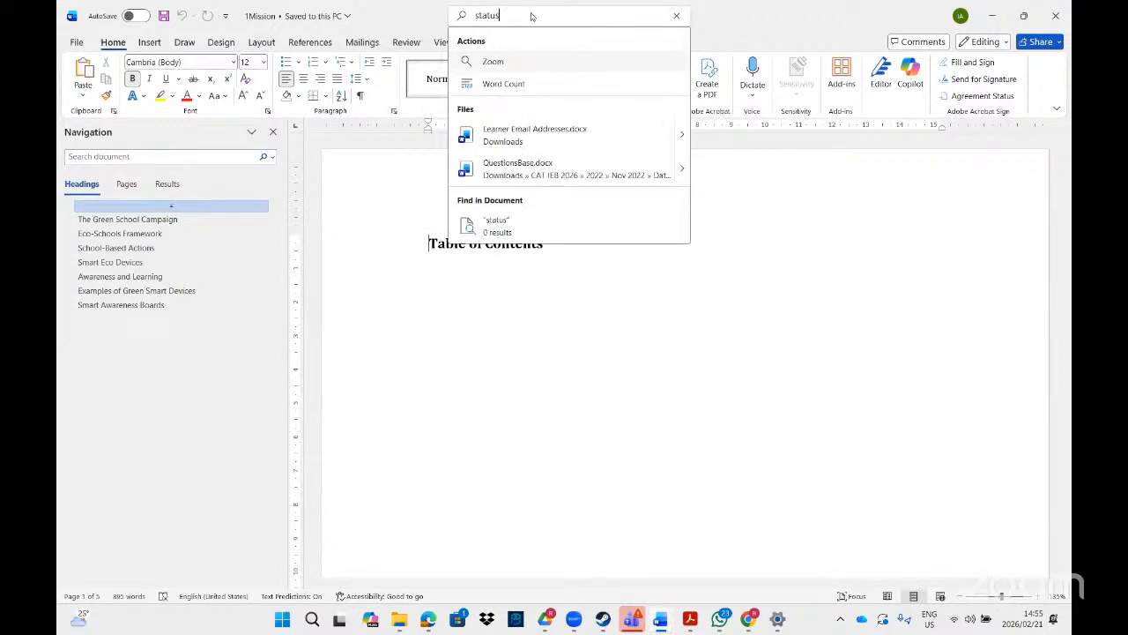
pyautogui.press('BackSpace')
pyautogui.press('BackSpace')
pyautogui.press('BackSpace')
pyautogui.press('BackSpace')
pyautogui.press('BackSpace')
pyautogui.press('BackSpace')
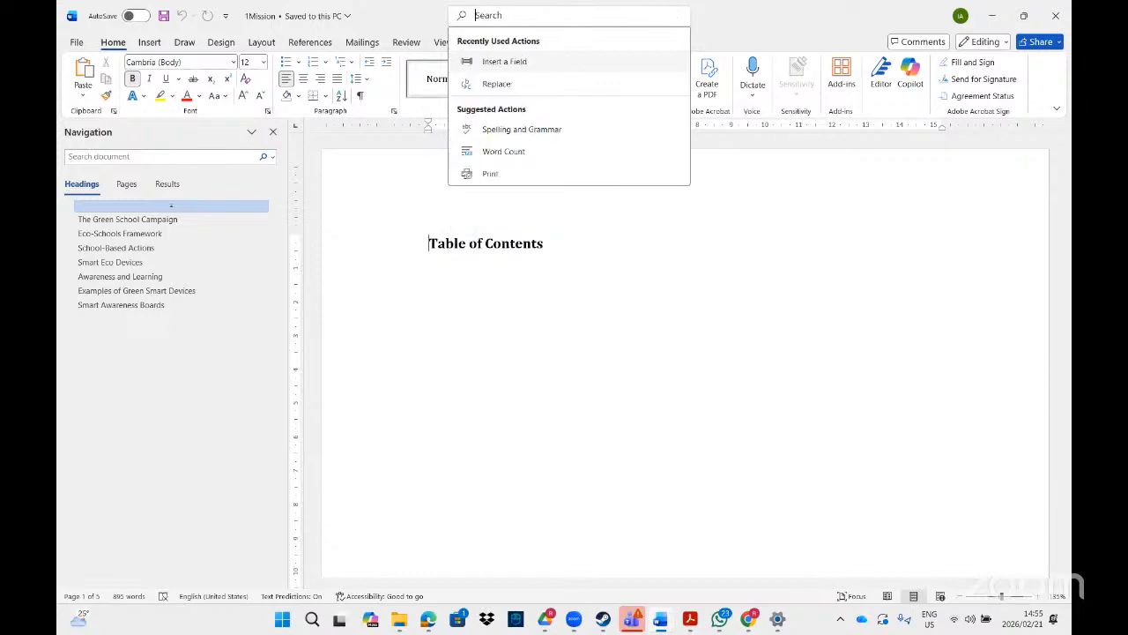
# - Open the document information for 1Mission and show all of its properties
pyautogui.click(77, 43)
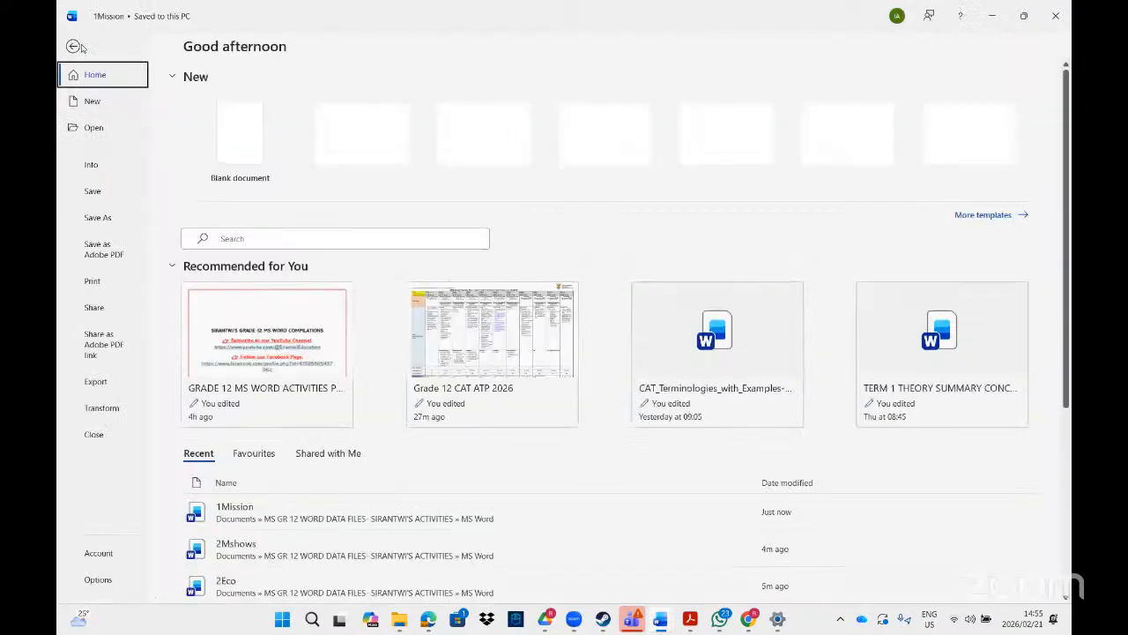
pyautogui.click(74, 47)
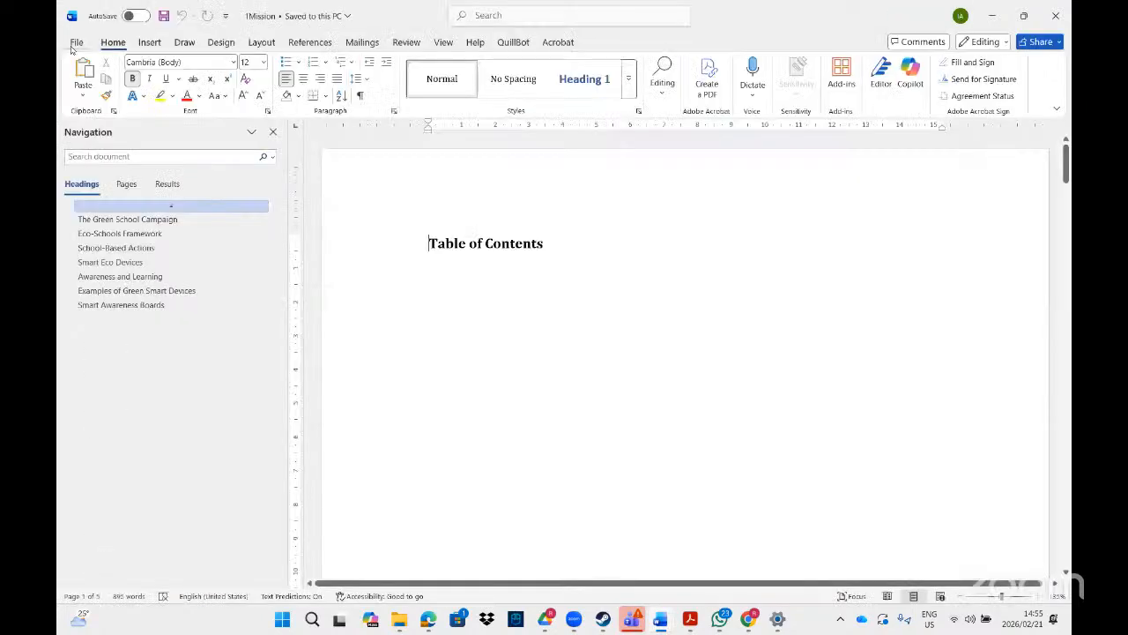
pyautogui.click(75, 45)
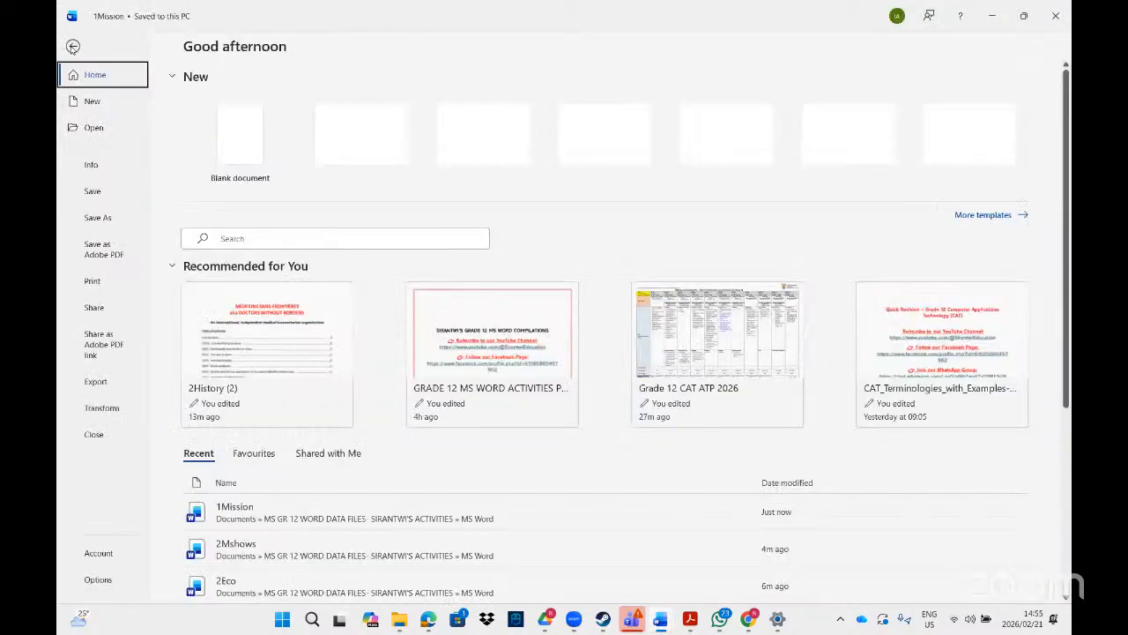
pyautogui.click(90, 166)
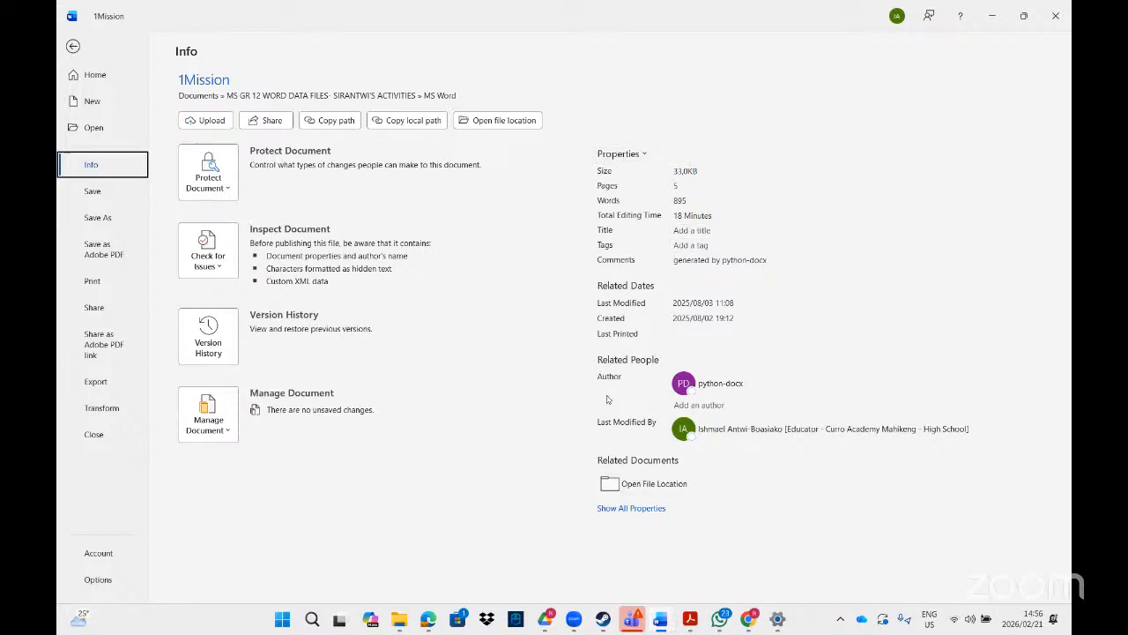
pyautogui.click(631, 508)
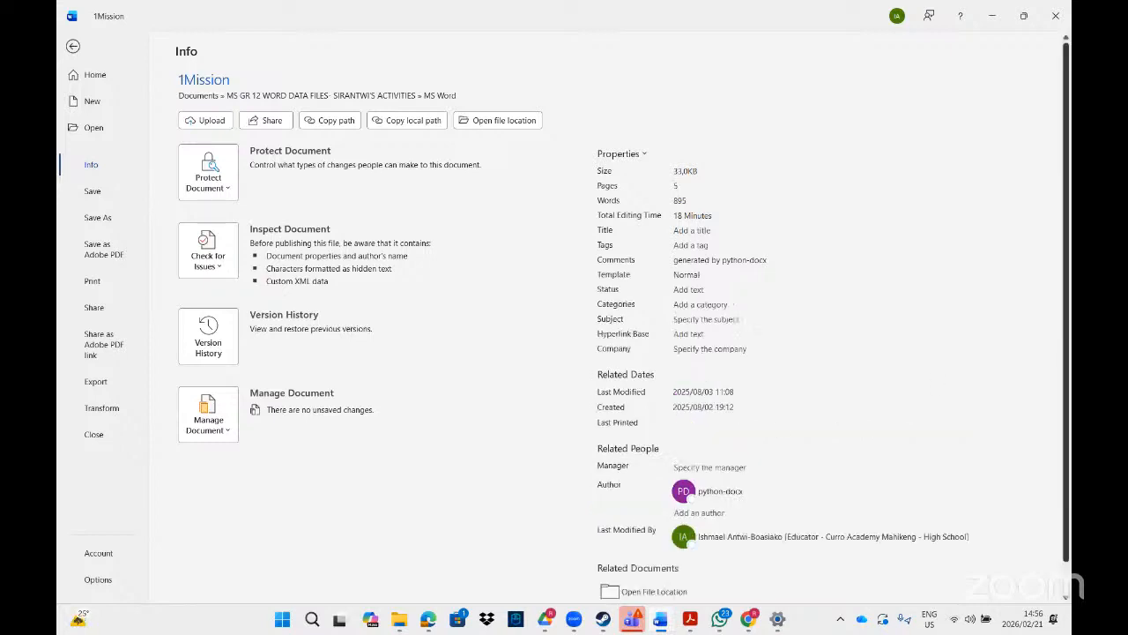
# - Set the Status property of 1Mission to 'Green club', checking the wording against the activities PDF, and return to the document
pyautogui.moveTo(1064, 372); pyautogui.dragTo(1064, 402)
pyautogui.click(689, 273)
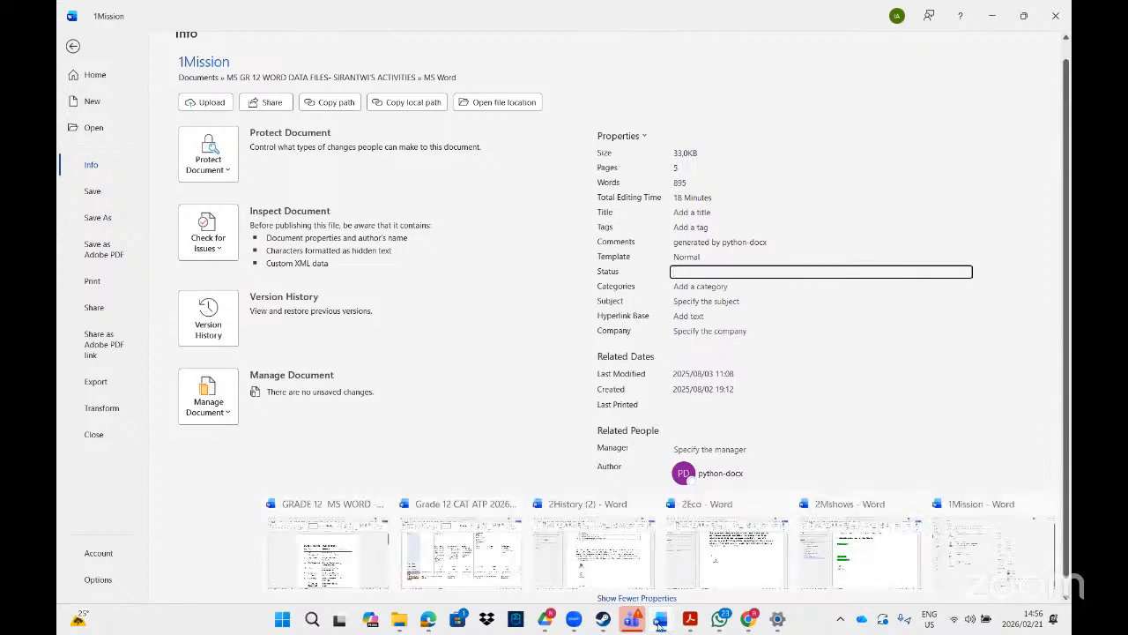
pyautogui.click(691, 620)
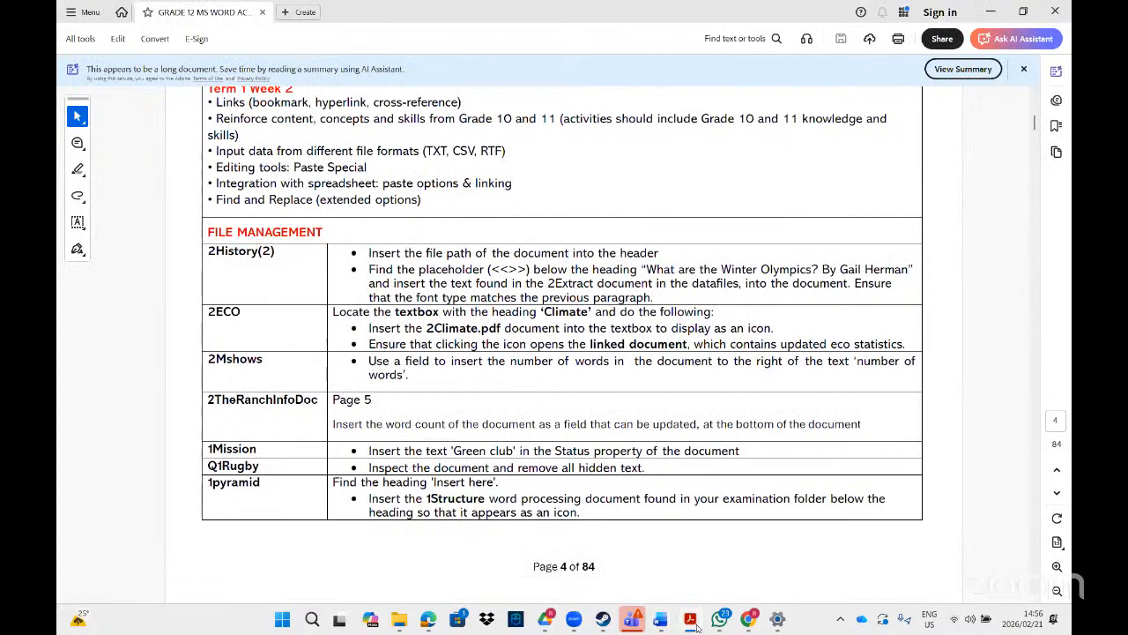
pyautogui.click(690, 620)
pyautogui.write('Green club')
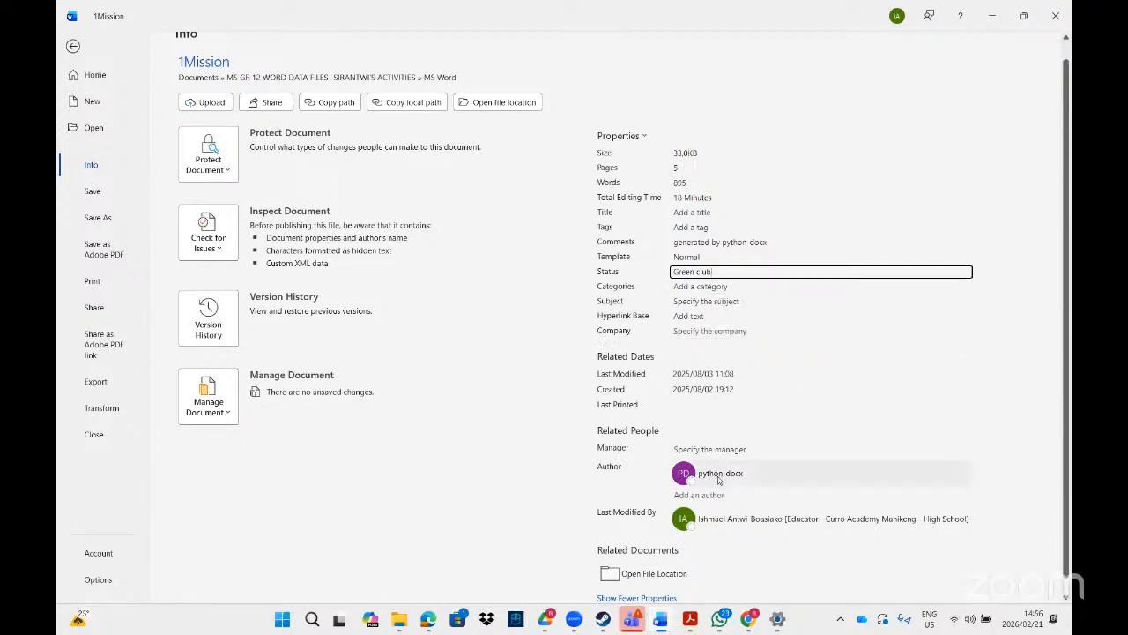
pyautogui.moveTo(741, 474)
pyautogui.click(695, 494)
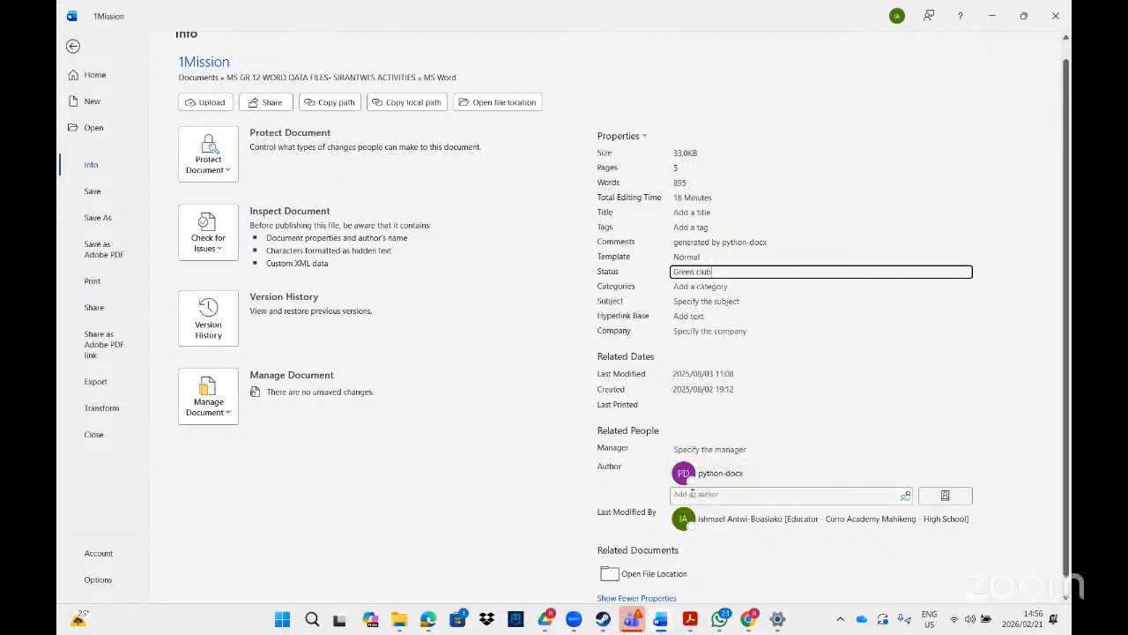
pyautogui.click(73, 48)
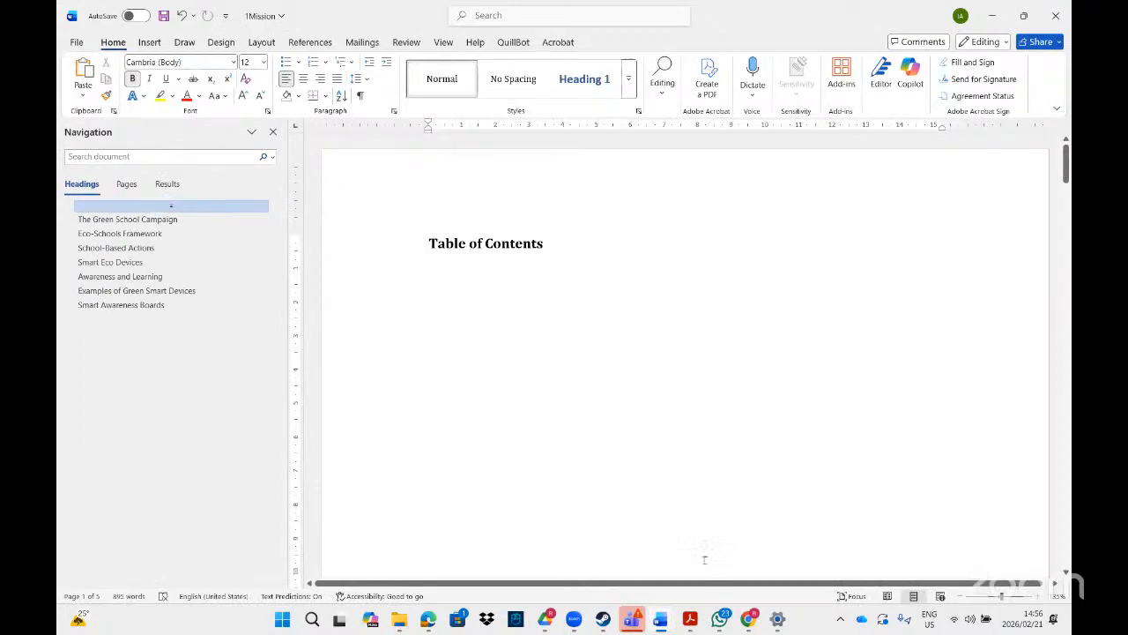
# - Check the activities PDF for the Q1Rugby hidden-text task, and find and open the Q1Rugby document from the MS Word folder
pyautogui.click(690, 619)
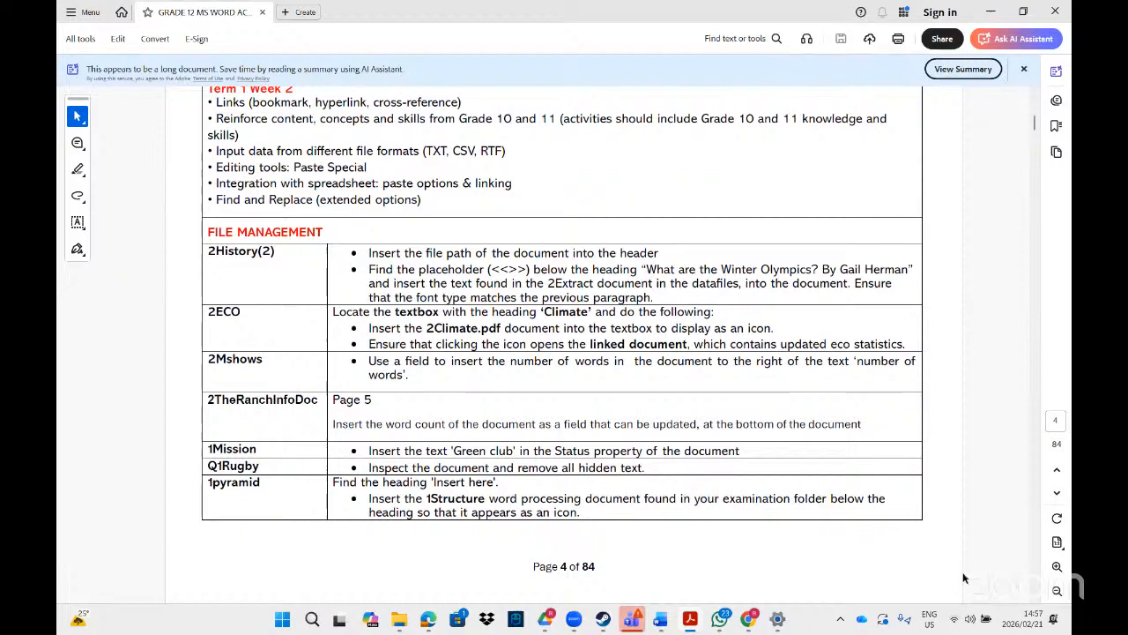
pyautogui.scroll(-5, 1034, 602)
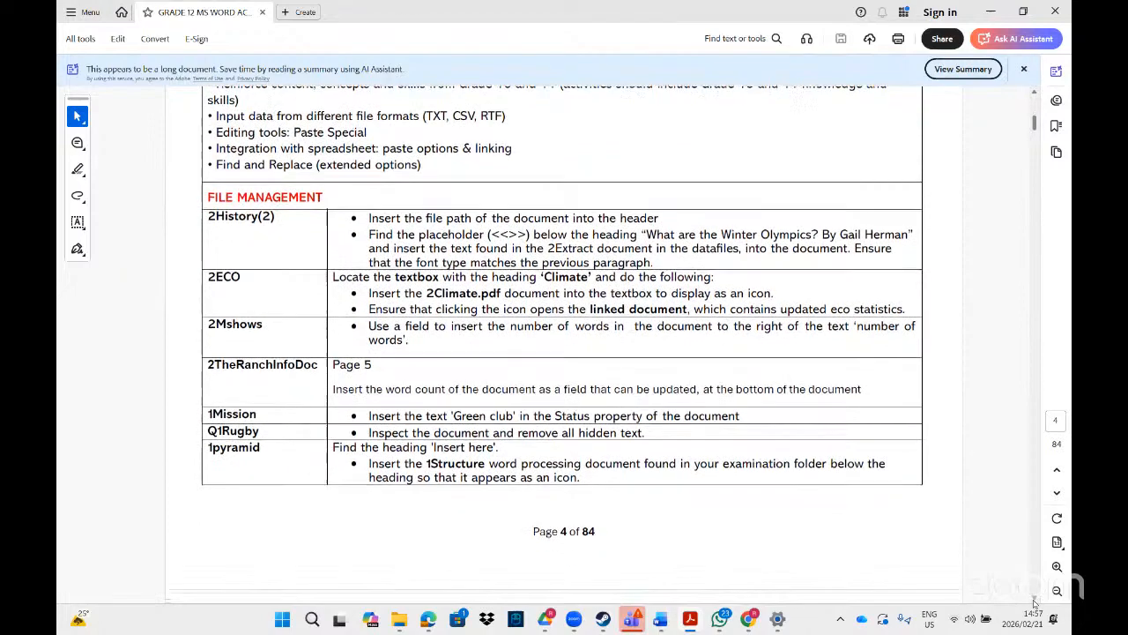
pyautogui.scroll(-1, 1034, 602)
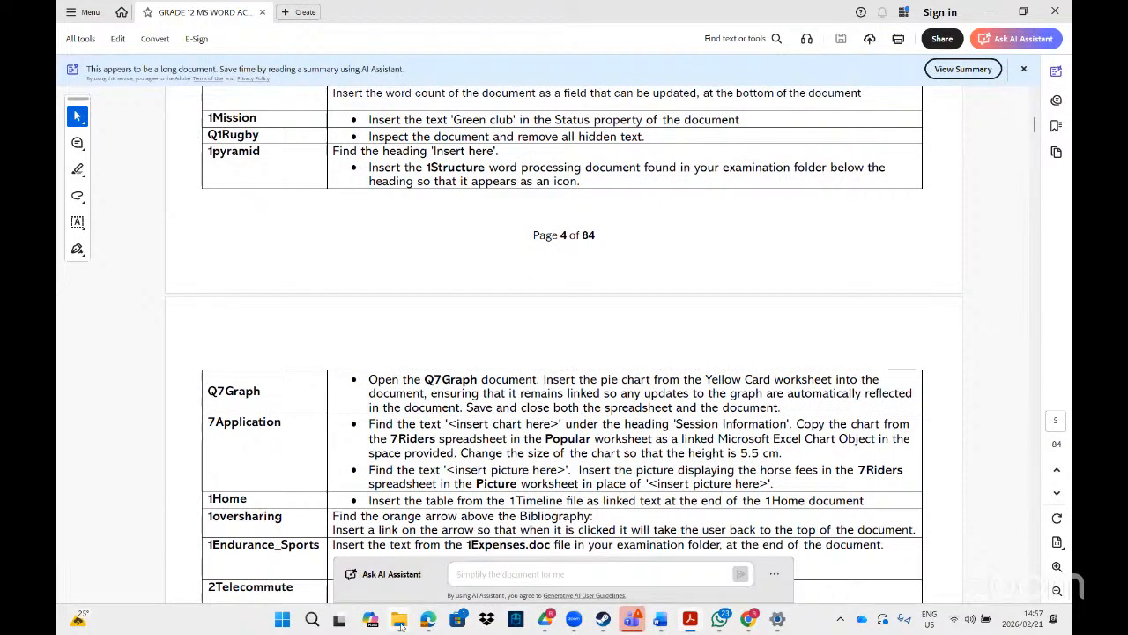
pyautogui.moveTo(401, 622)
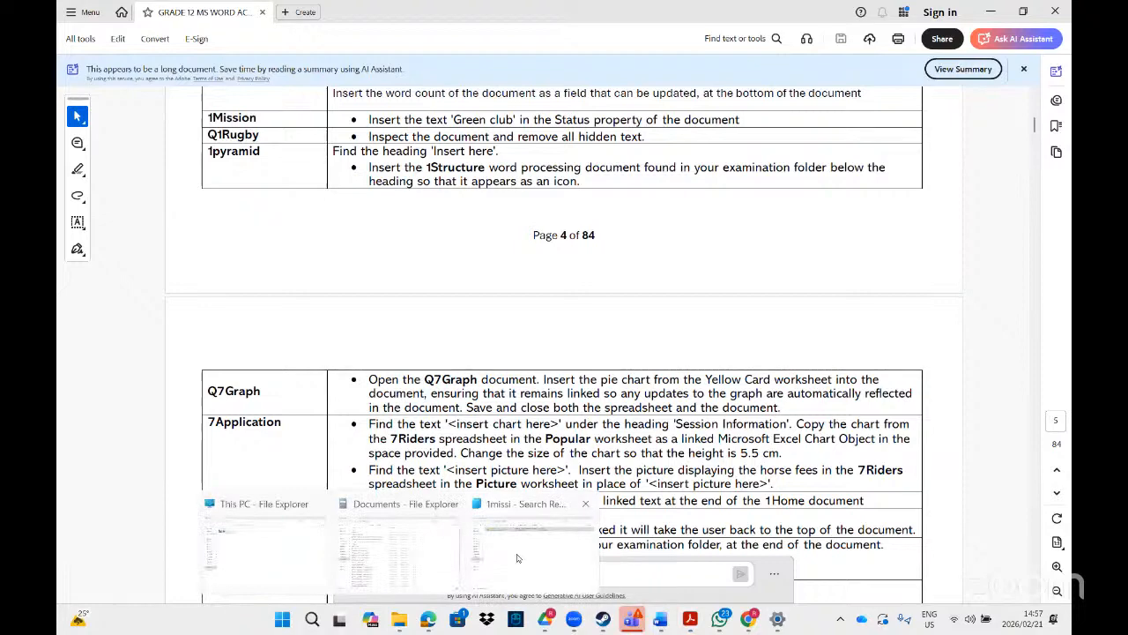
pyautogui.click(526, 555)
pyautogui.click(843, 37)
pyautogui.doubleClick(843, 37)
pyautogui.write('q1rug')
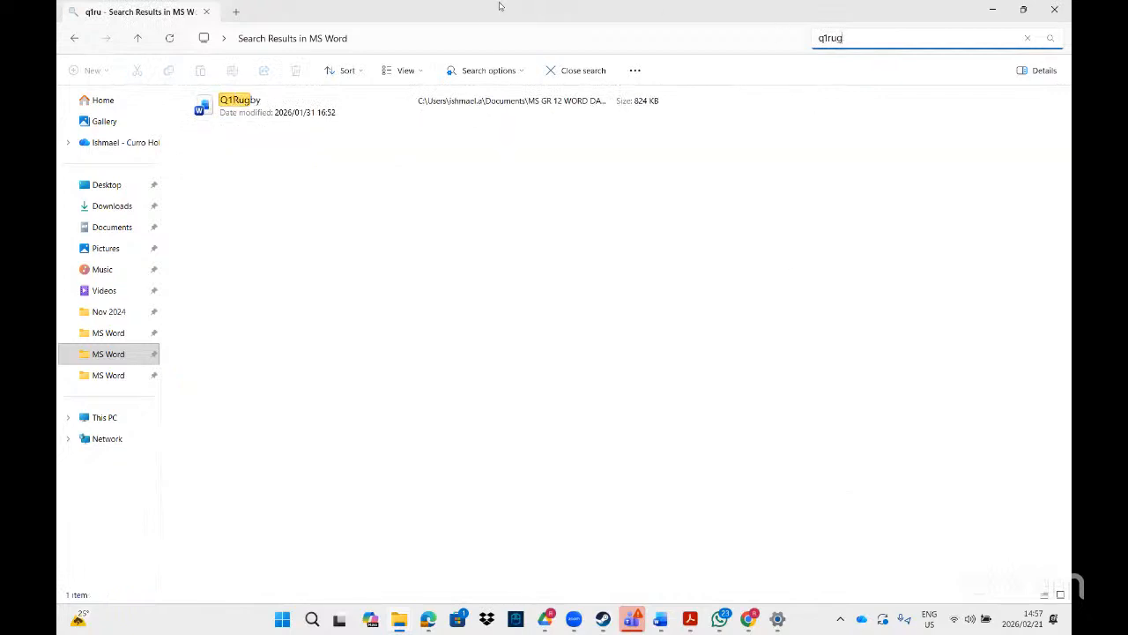
pyautogui.doubleClick(365, 111)
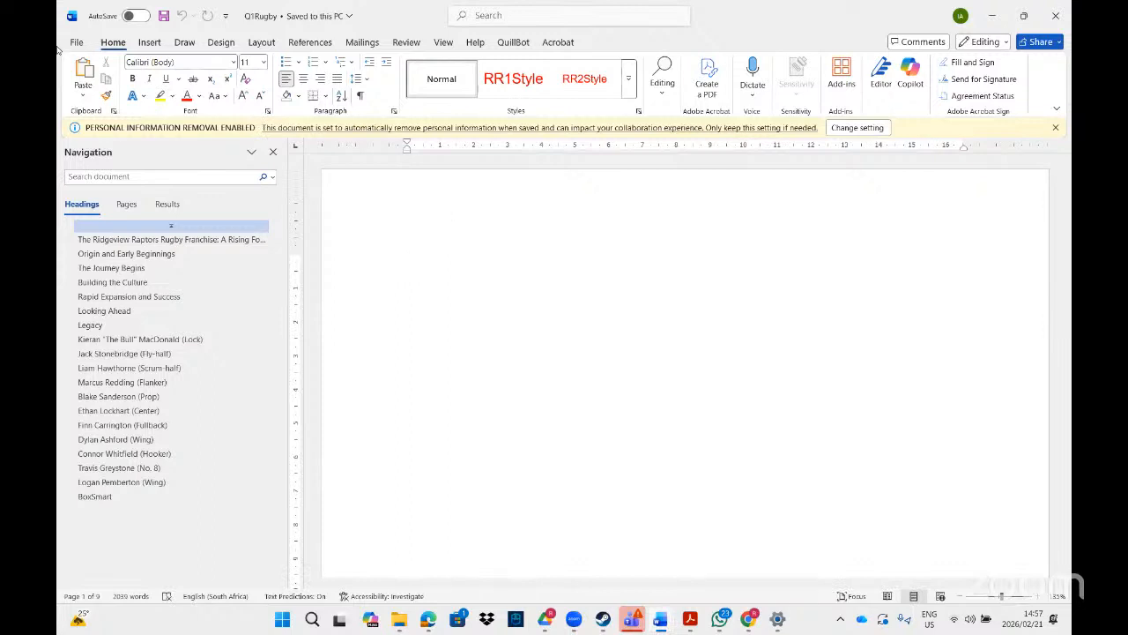
# - Look up "inspec" in the command search, view the Prepare for Distribution options and close the search
pyautogui.click(476, 16)
pyautogui.write('ins')
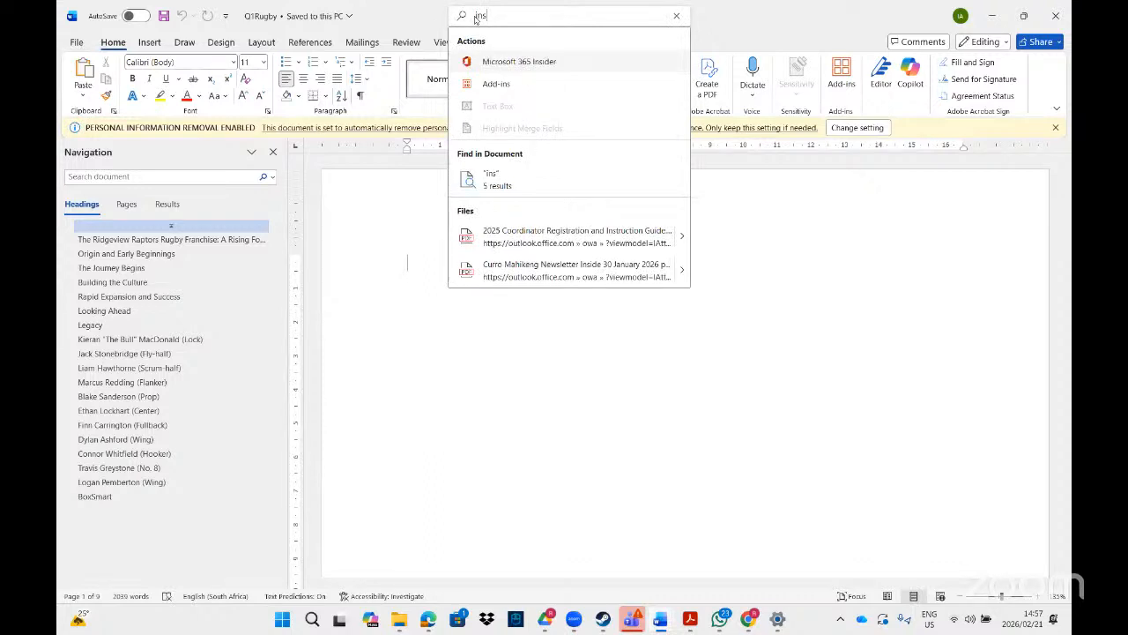
pyautogui.write('pec')
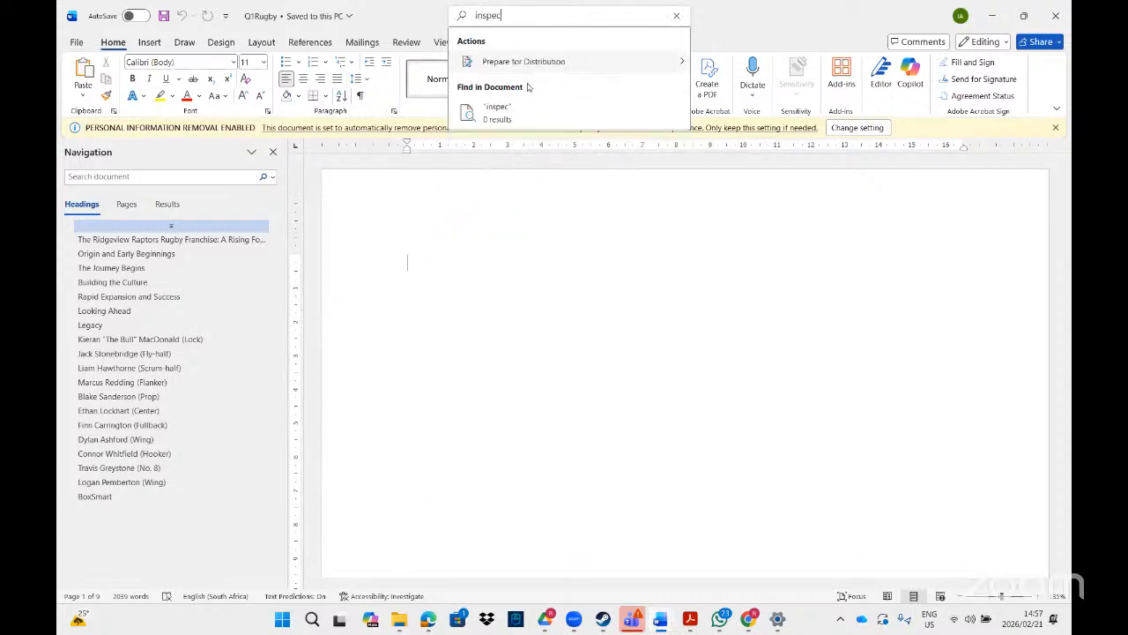
pyautogui.moveTo(553, 65)
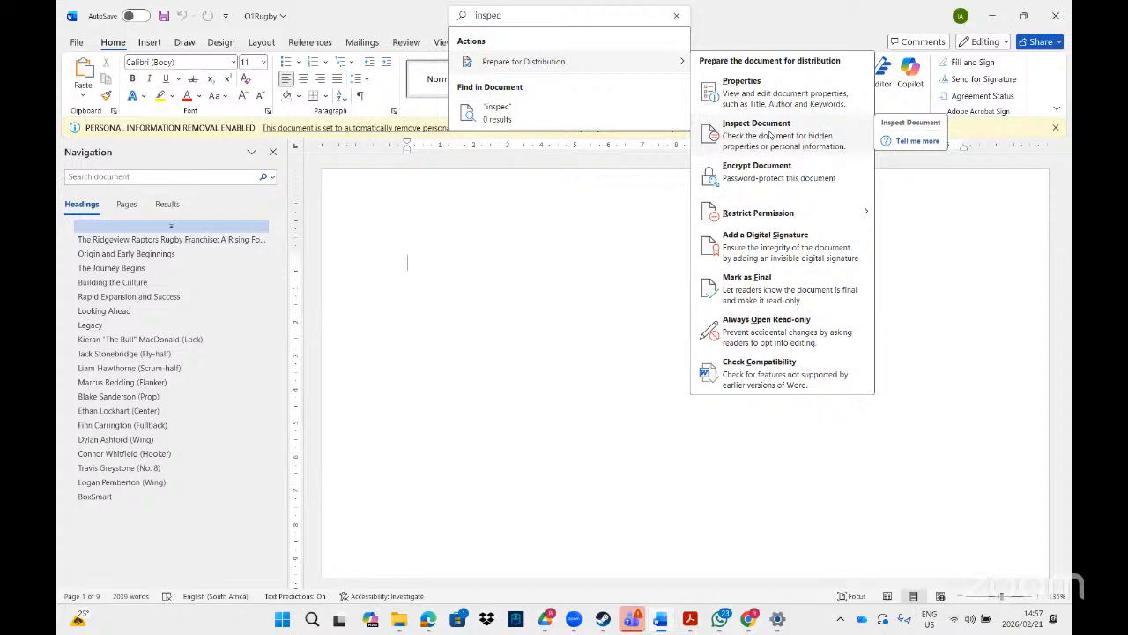
pyautogui.click(564, 246)
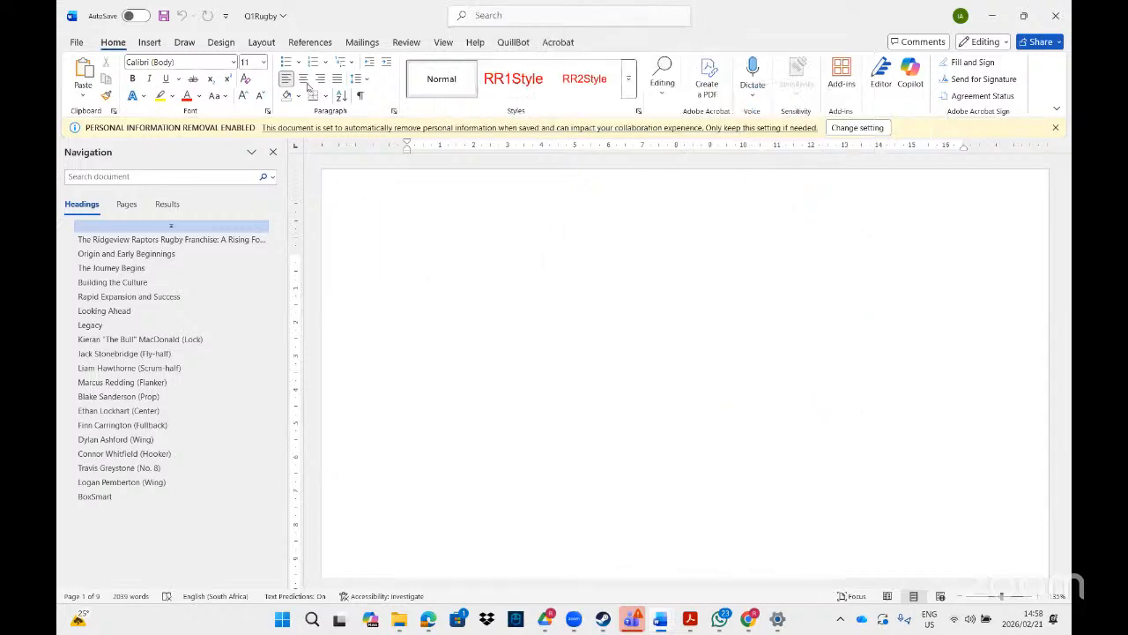
pyautogui.click(406, 43)
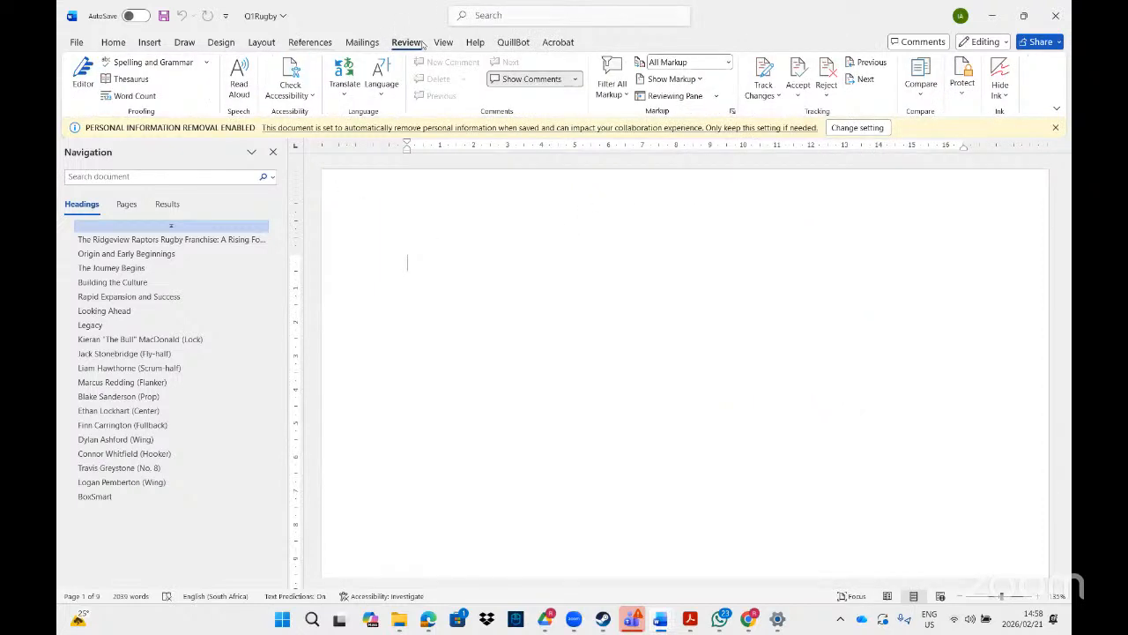
pyautogui.click(924, 101)
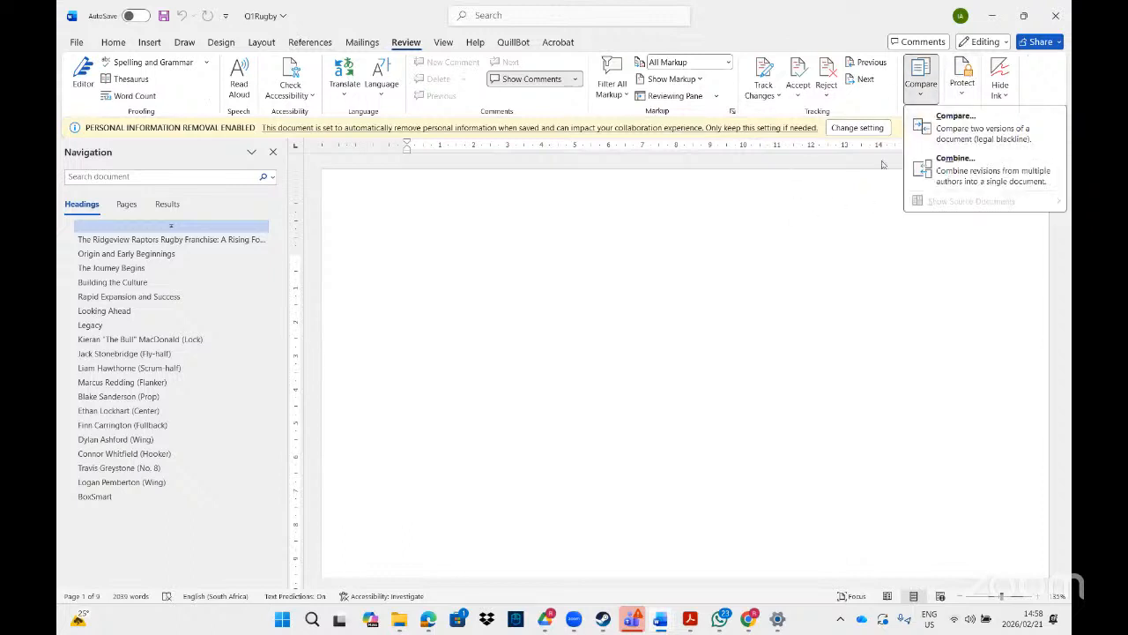
pyautogui.click(667, 310)
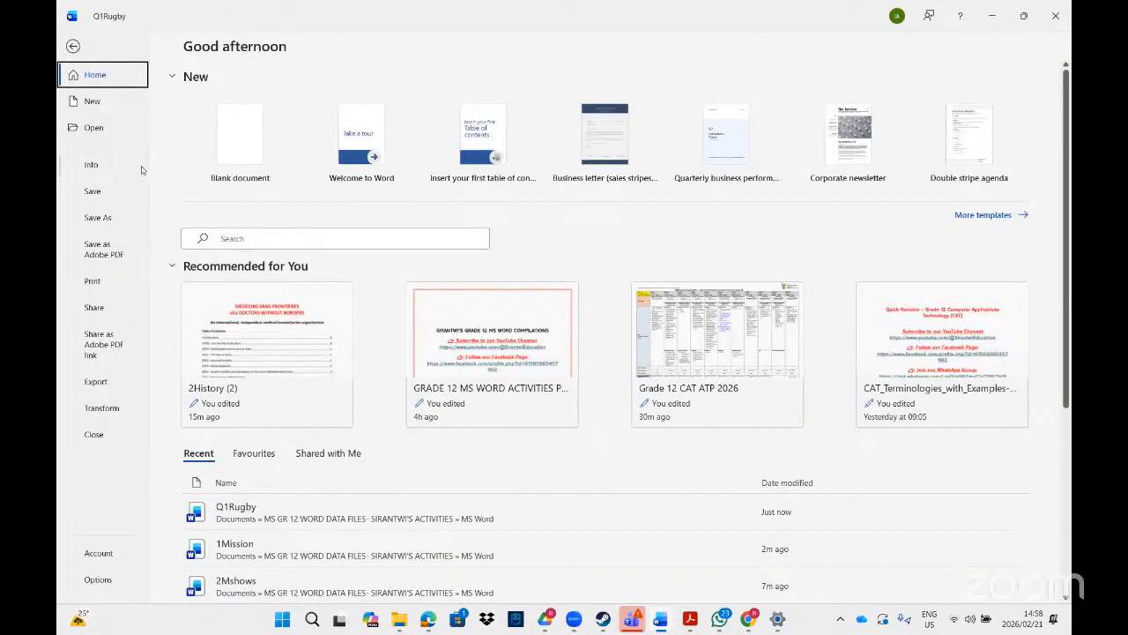
# - Save Q1Rugby when starting the Document Inspector, and inspect it with the preselected content types
pyautogui.click(90, 169)
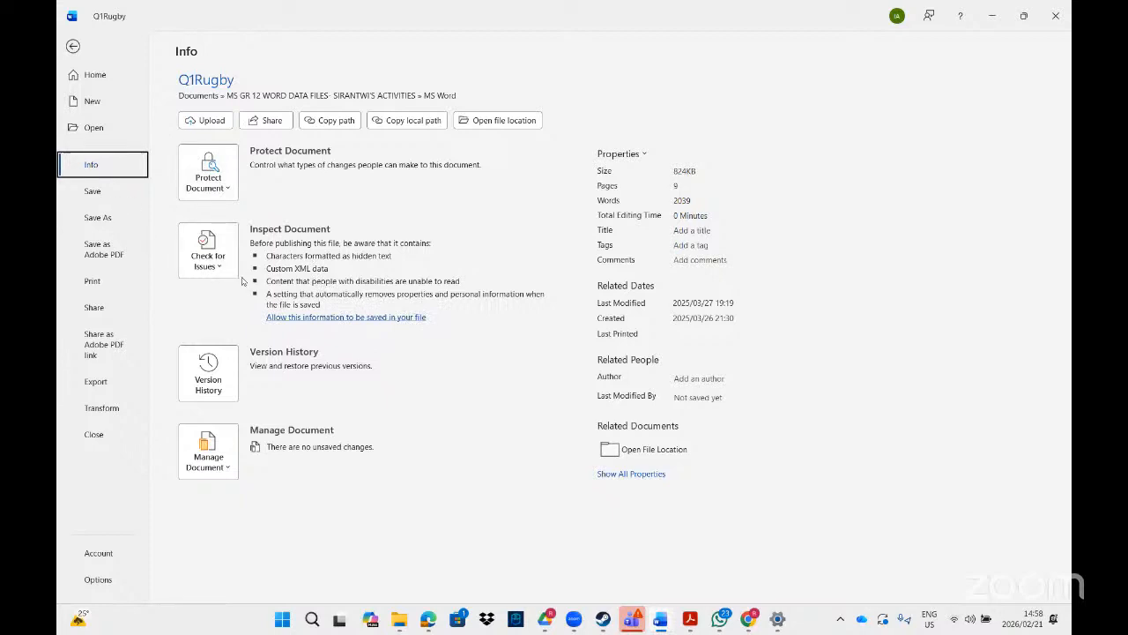
pyautogui.click(210, 260)
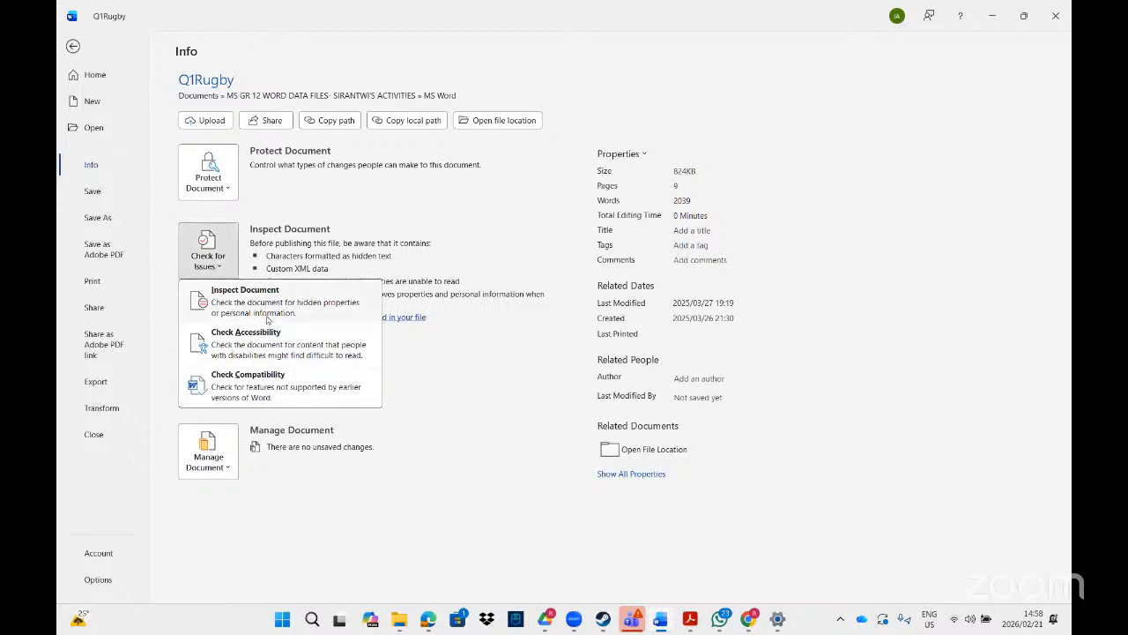
pyautogui.click(264, 305)
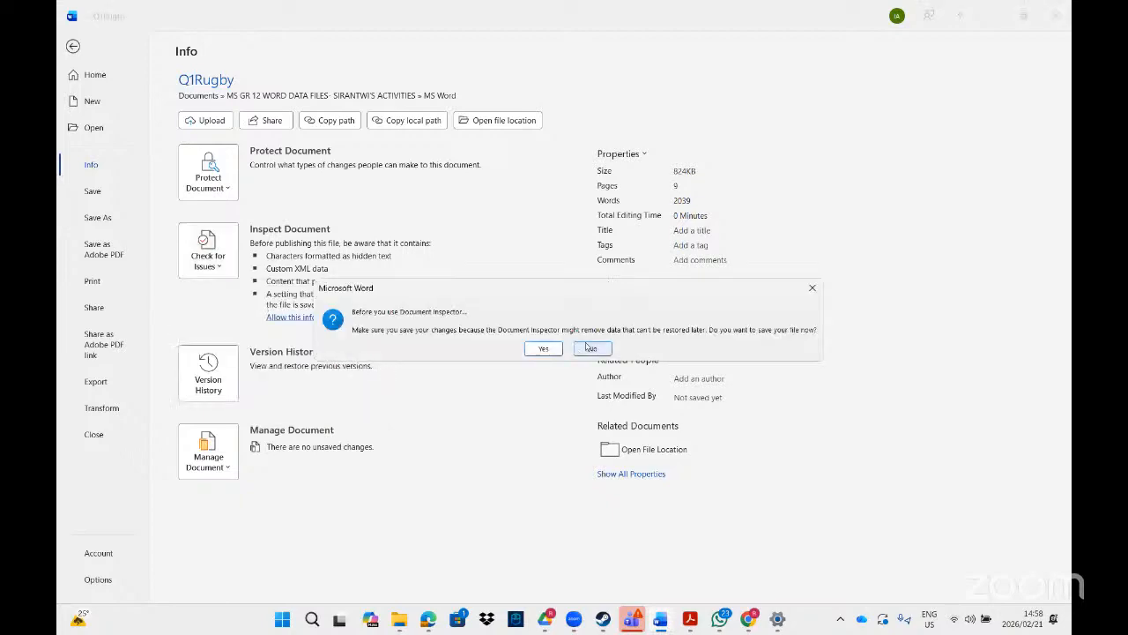
pyautogui.click(543, 349)
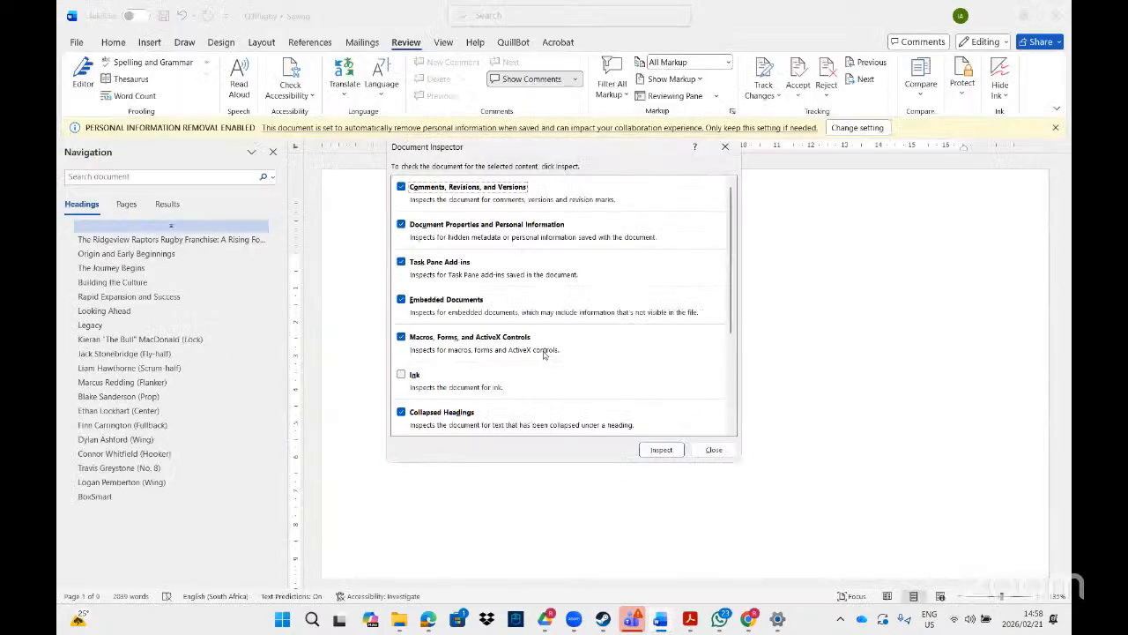
pyautogui.click(663, 451)
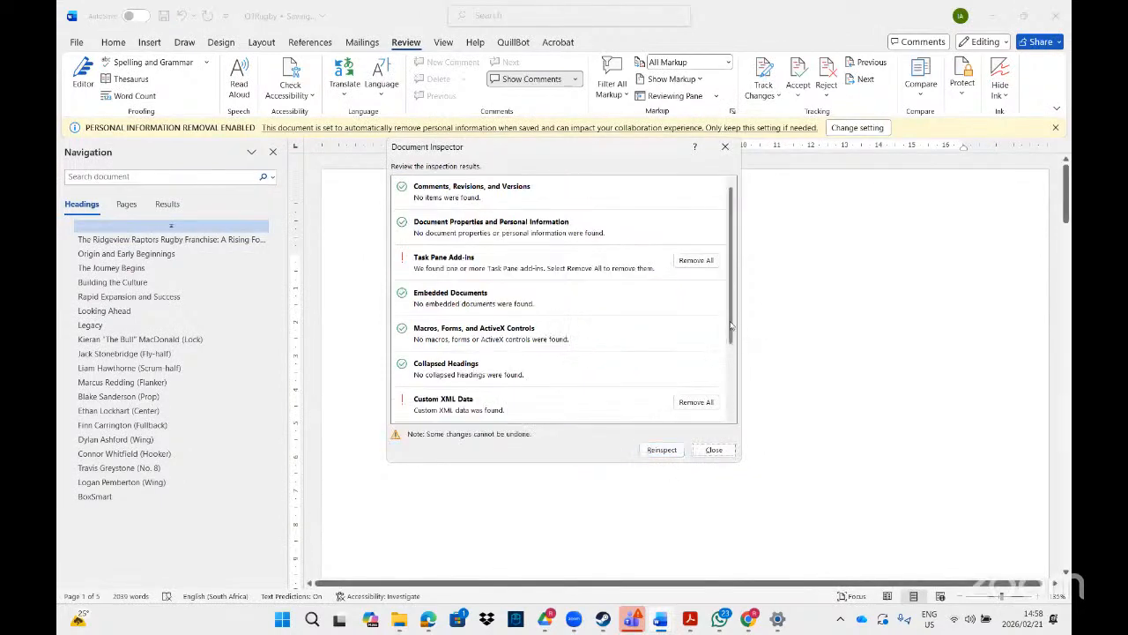
# - Review the inspection results down to Hidden Text and remove all hidden text from the document
pyautogui.moveTo(730, 333); pyautogui.dragTo(733, 429)
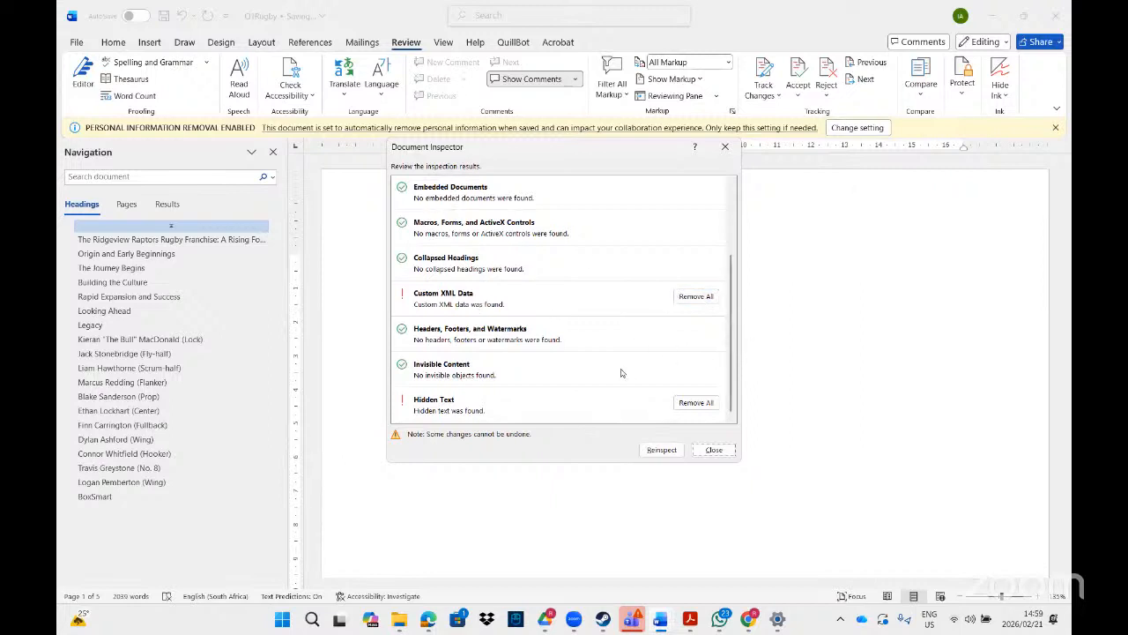
pyautogui.scroll(2, 732, 393)
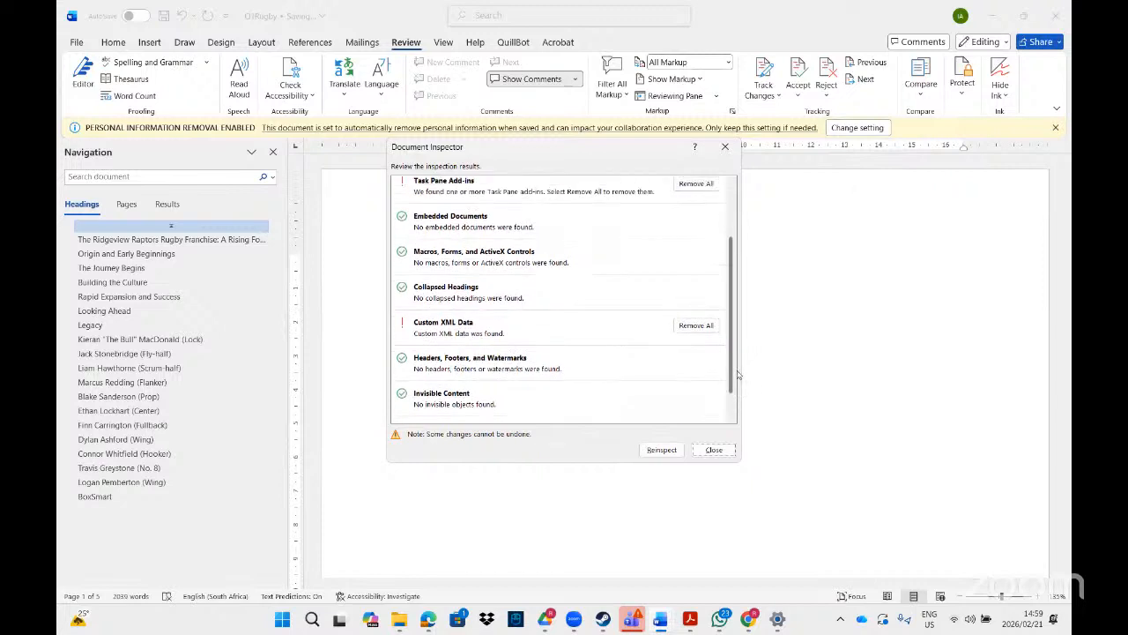
pyautogui.scroll(-2, 463, 391)
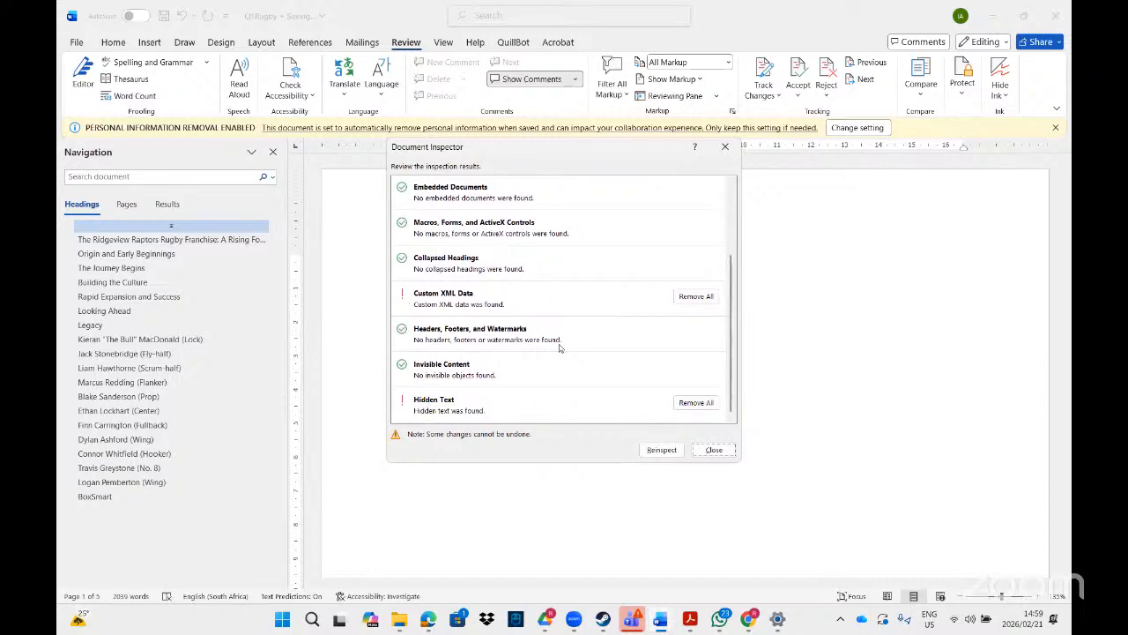
pyautogui.click(698, 406)
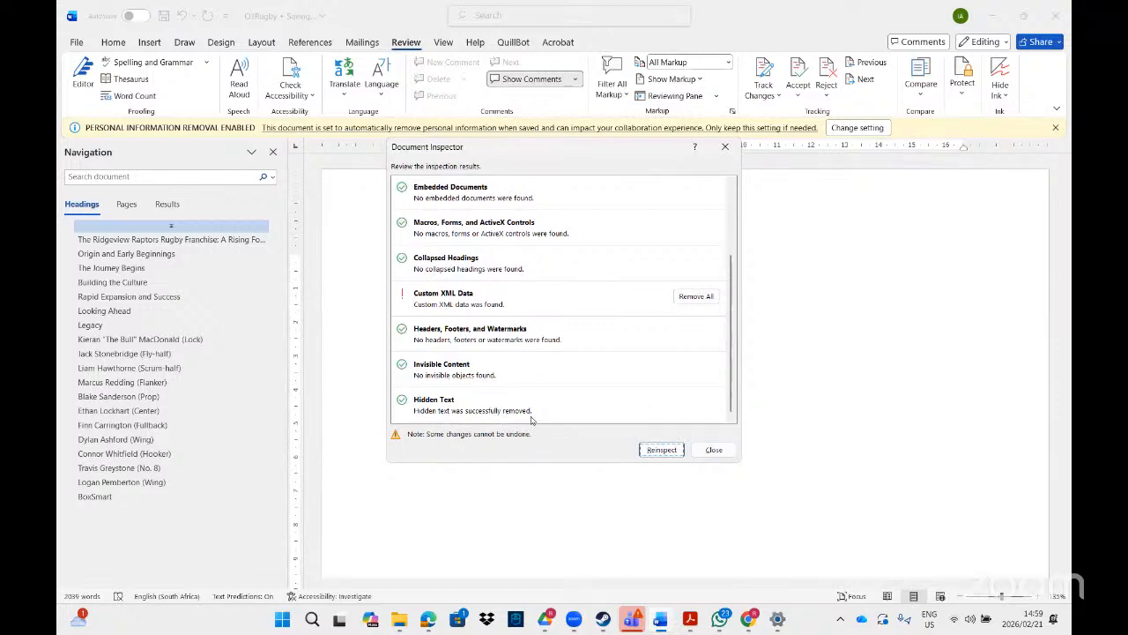
# - Return to the inspection options, review the content types down to Hidden Text and close the Document Inspector
pyautogui.click(662, 451)
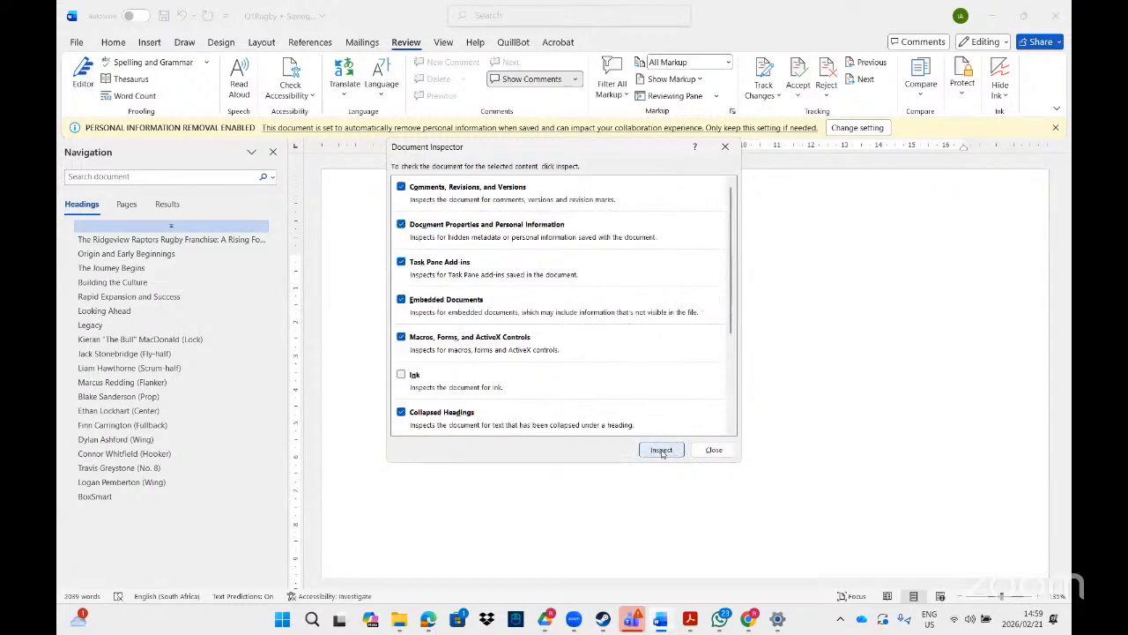
pyautogui.click(662, 450)
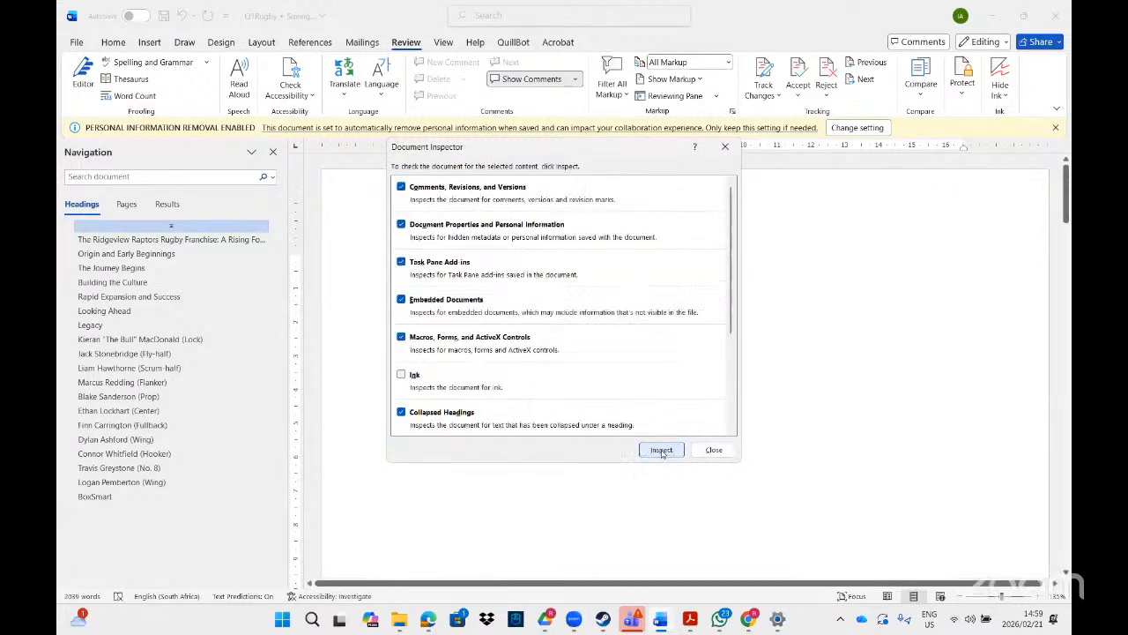
pyautogui.scroll(-5, 731, 326)
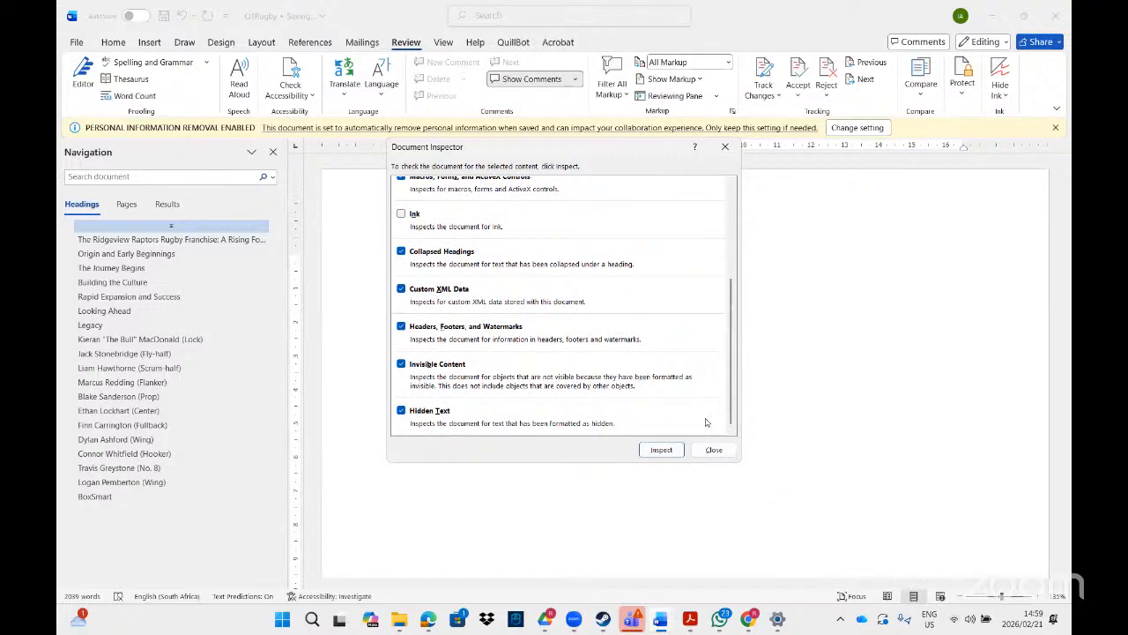
pyautogui.moveTo(732, 411); pyautogui.dragTo(748, 431)
pyautogui.click(714, 450)
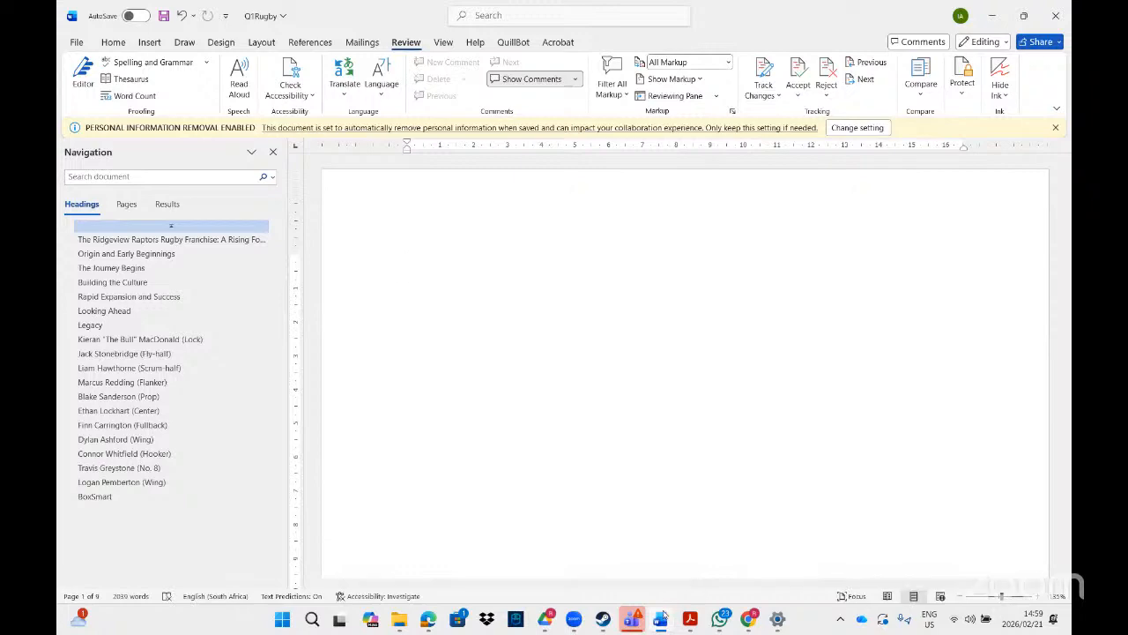
# - Check the activities PDF for the Q7Graph task on inserting the linked pie chart
pyautogui.click(690, 621)
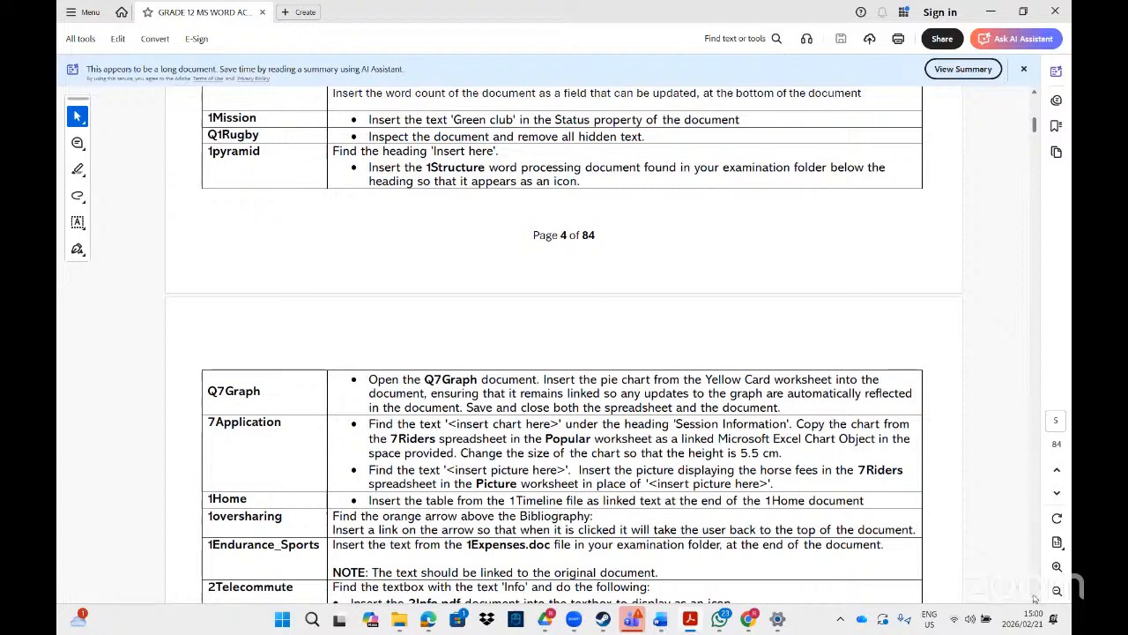
pyautogui.scroll(-3, 1035, 598)
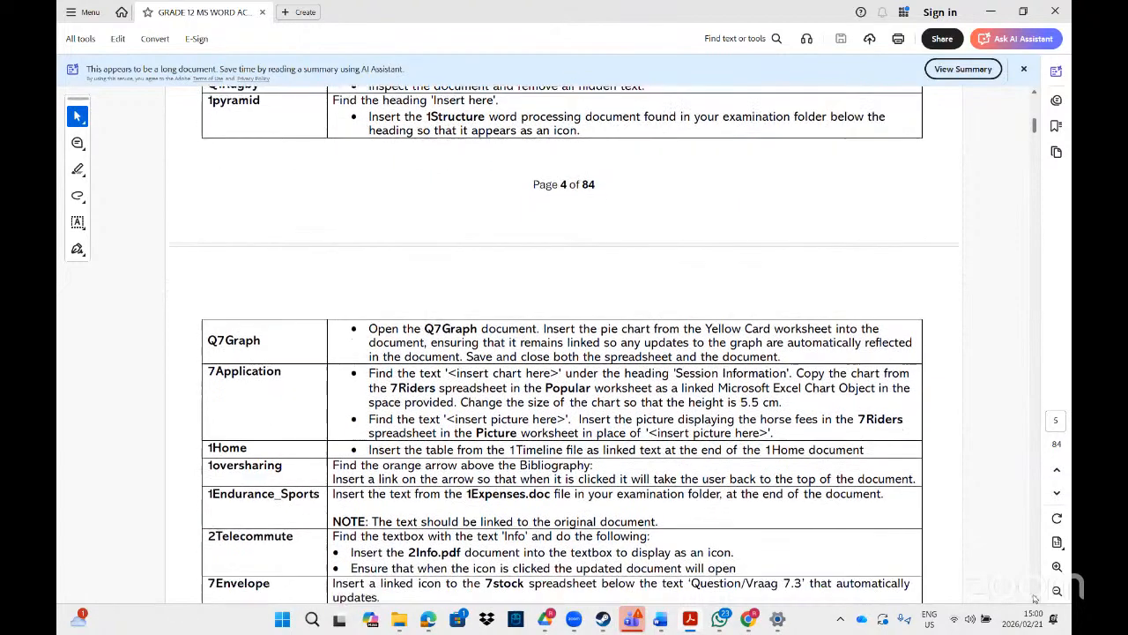
pyautogui.scroll(-3, 1035, 598)
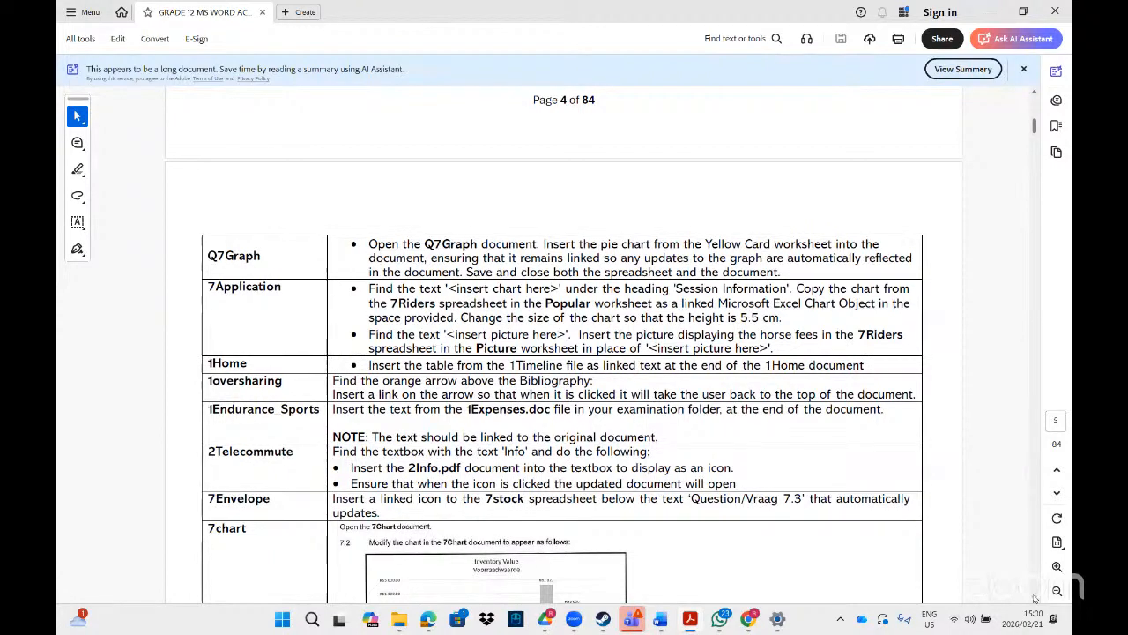
# - Search the MS Word folder for "q7gr" and open the Q7Graph document
pyautogui.moveTo(671, 621)
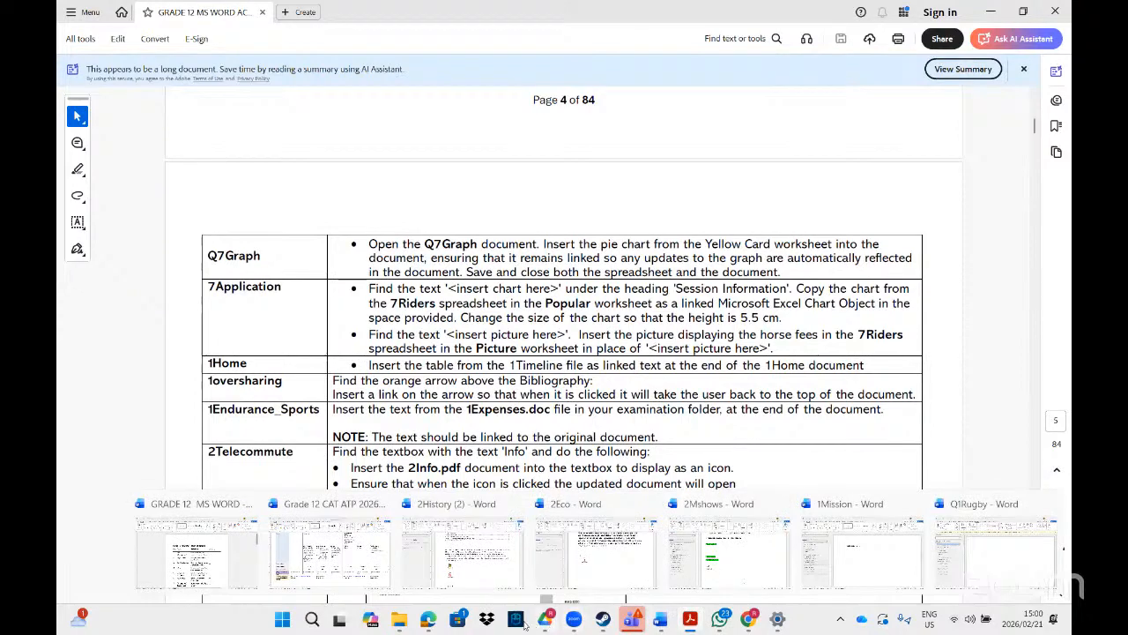
pyautogui.moveTo(401, 619)
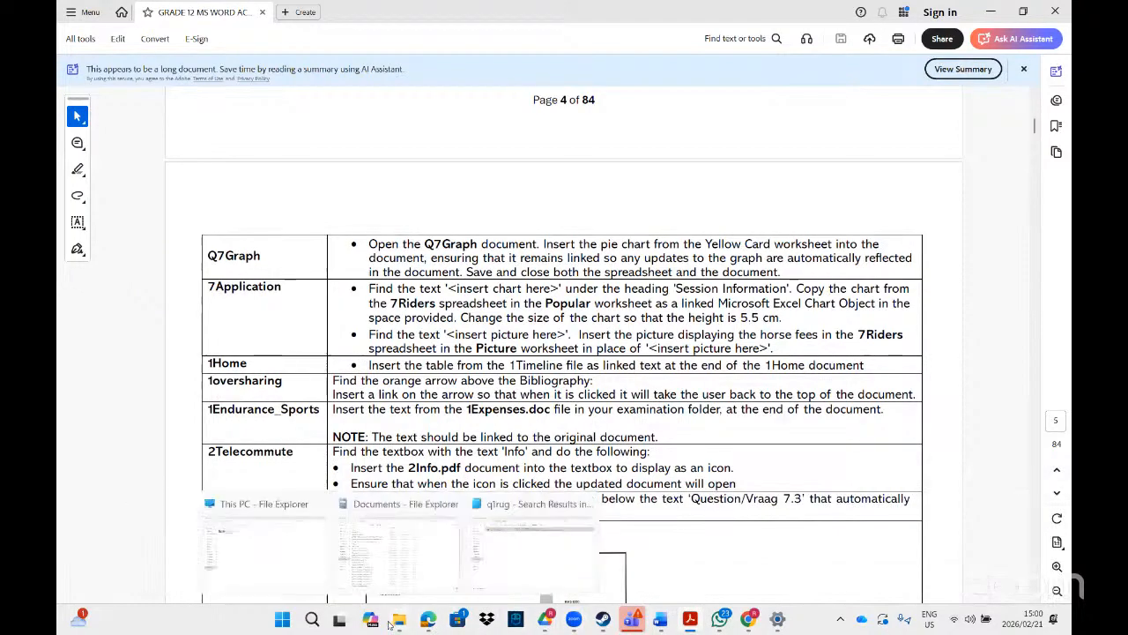
pyautogui.click(500, 575)
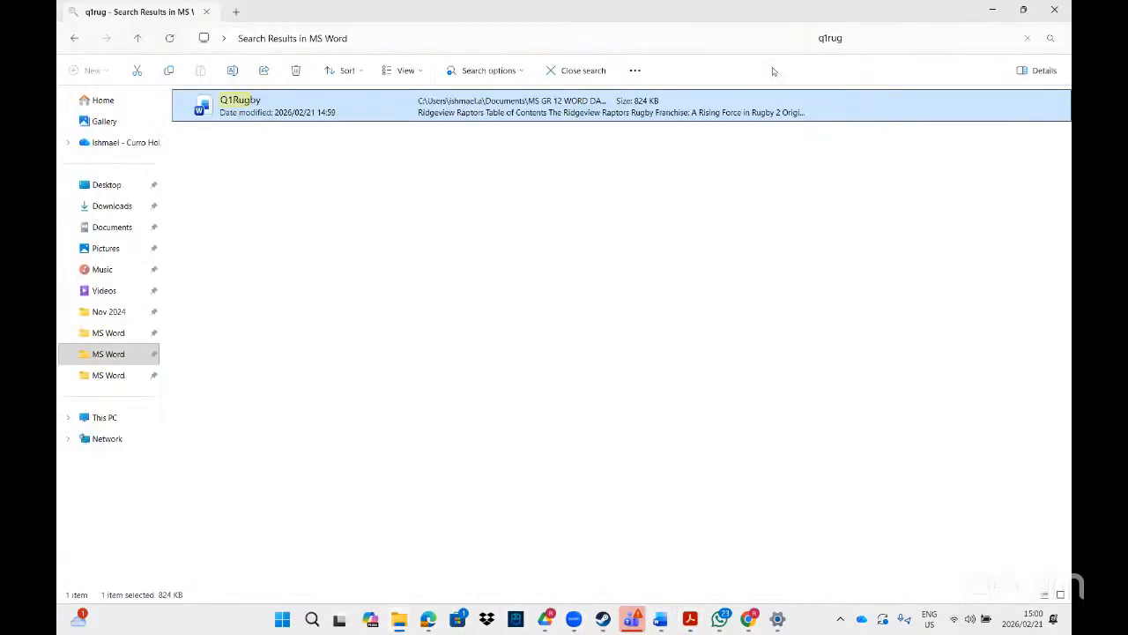
pyautogui.click(883, 31)
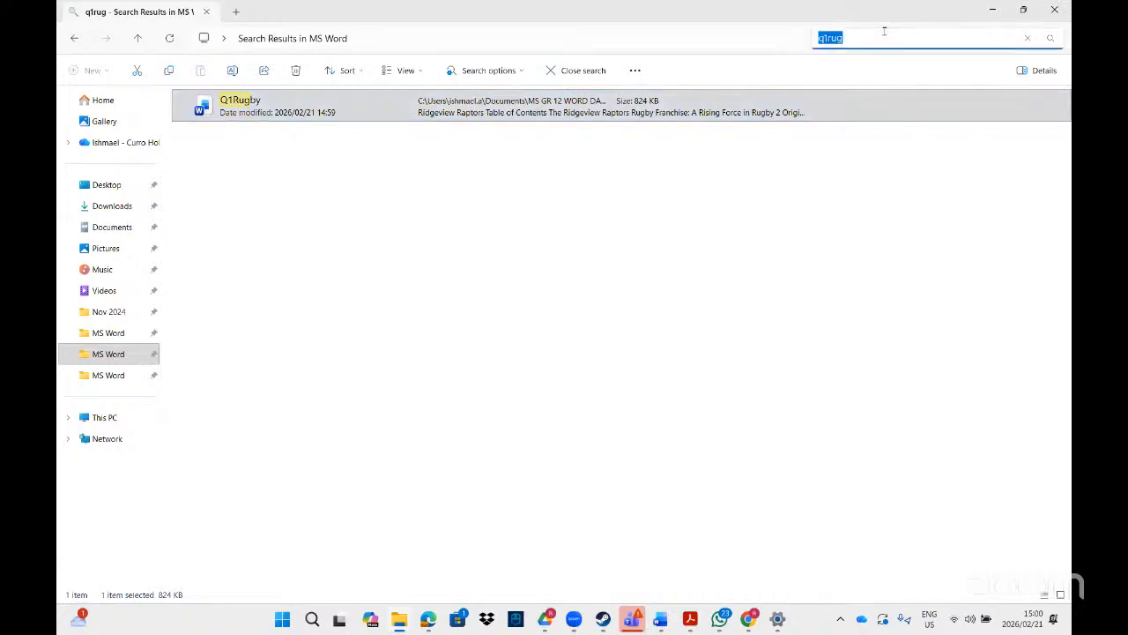
pyautogui.write('q7')
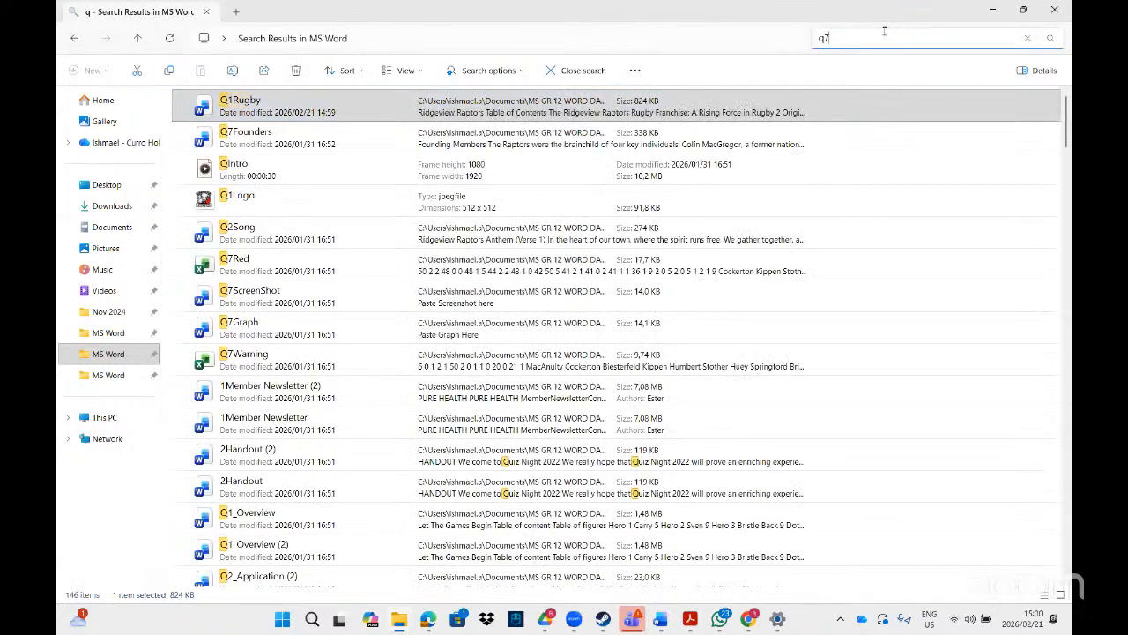
pyautogui.write('gr')
pyautogui.click(323, 111)
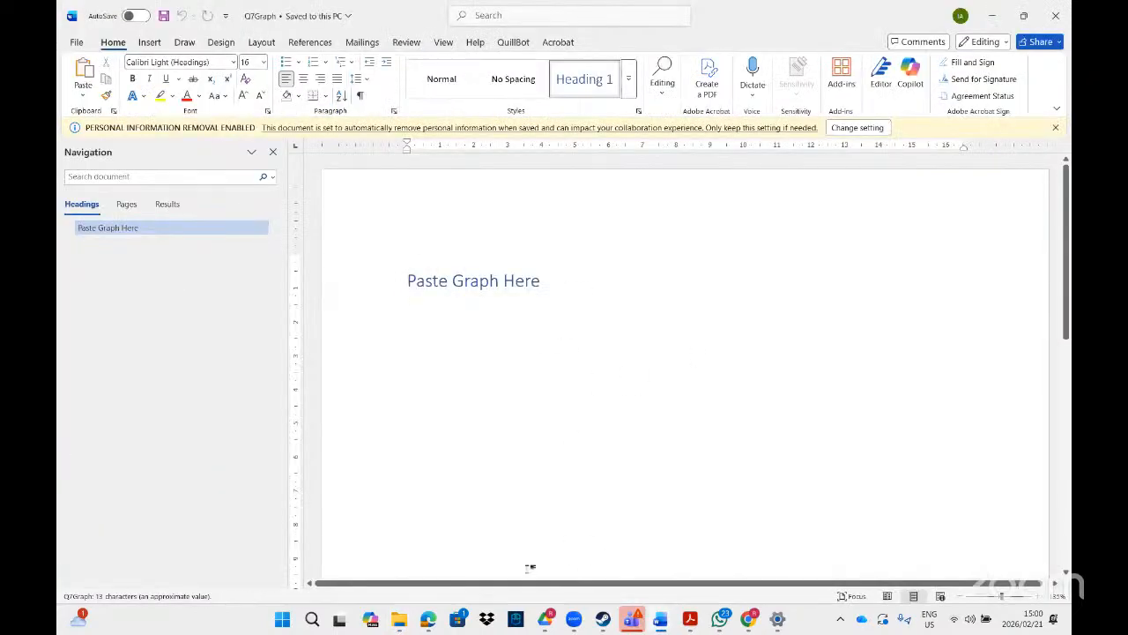
# - Recheck the Q7Graph task in the activities PDF, and find and open the Q7Red spreadsheet from the full MS Word folder
pyautogui.moveTo(395, 622)
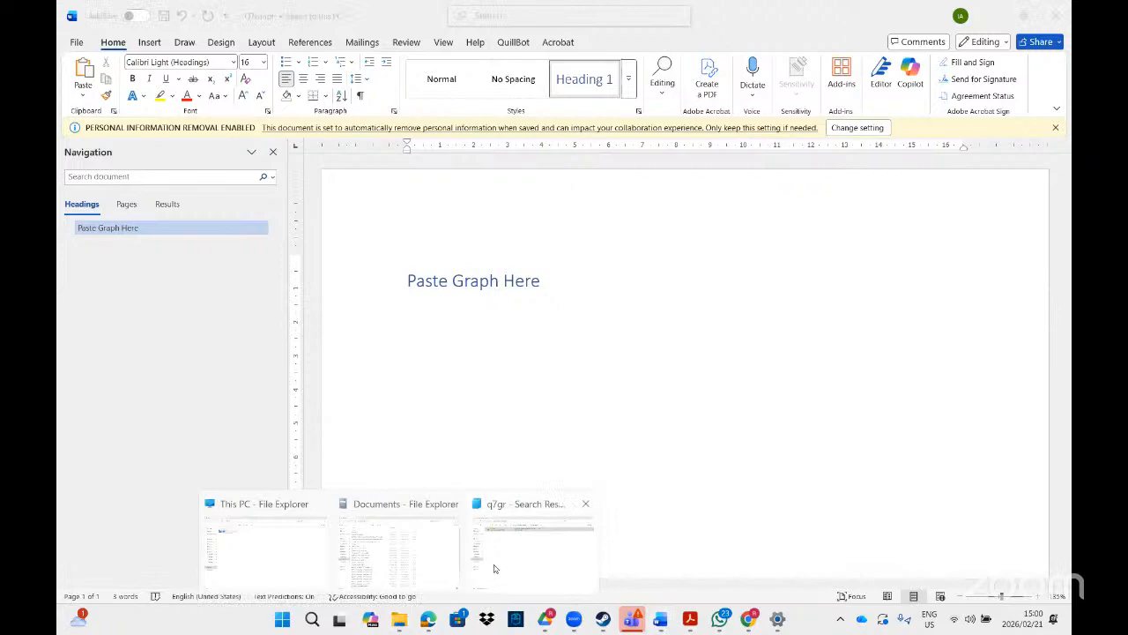
pyautogui.click(689, 620)
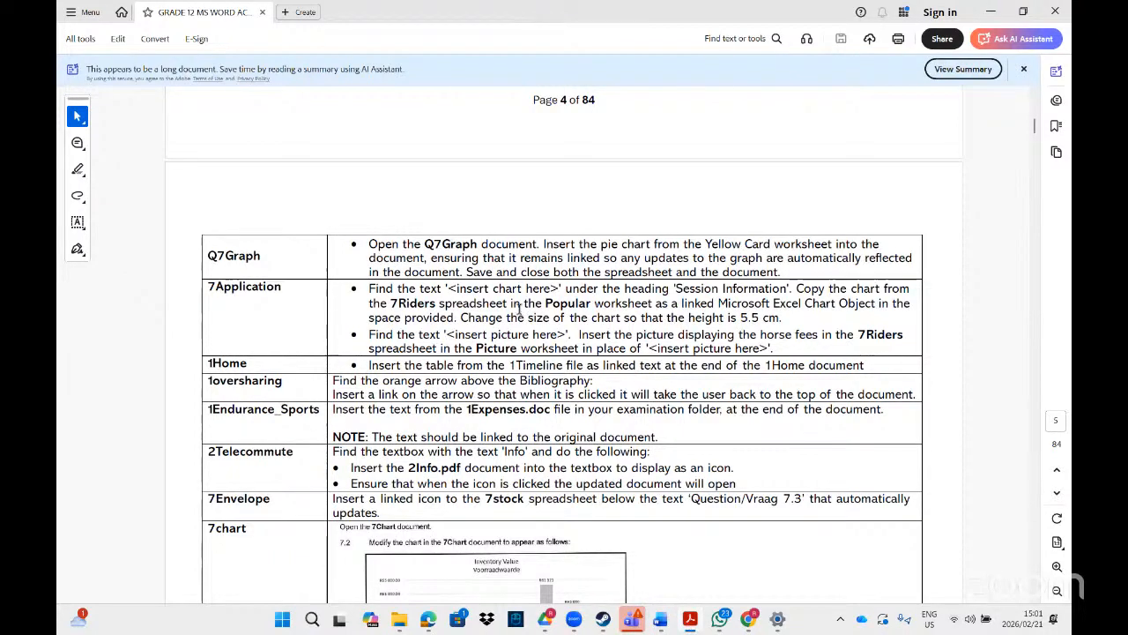
pyautogui.moveTo(398, 619)
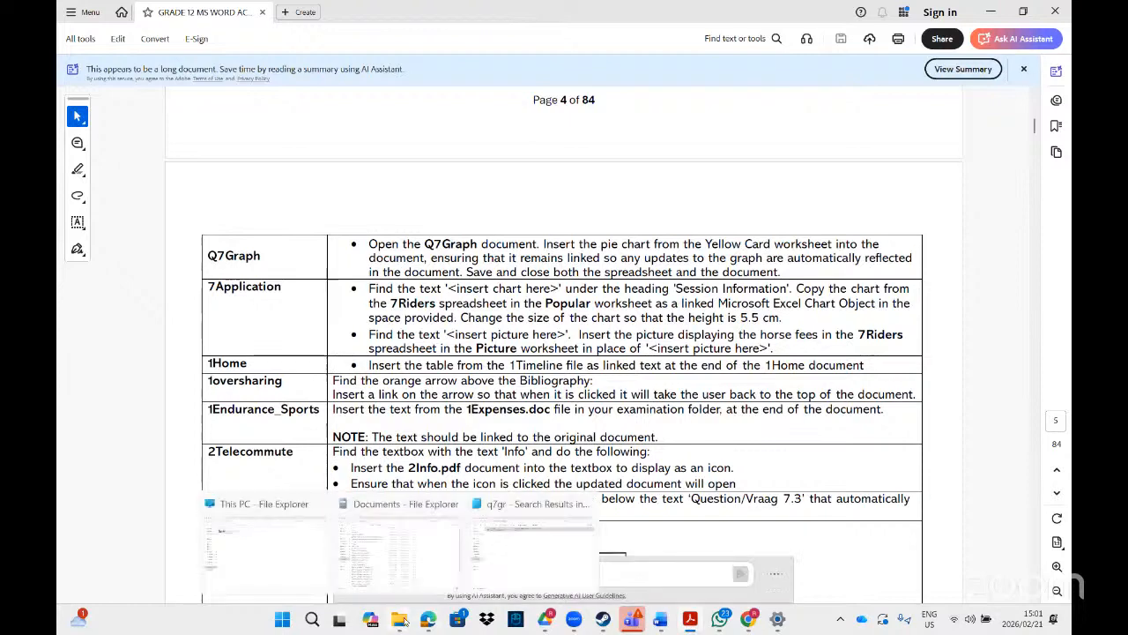
pyautogui.click(503, 557)
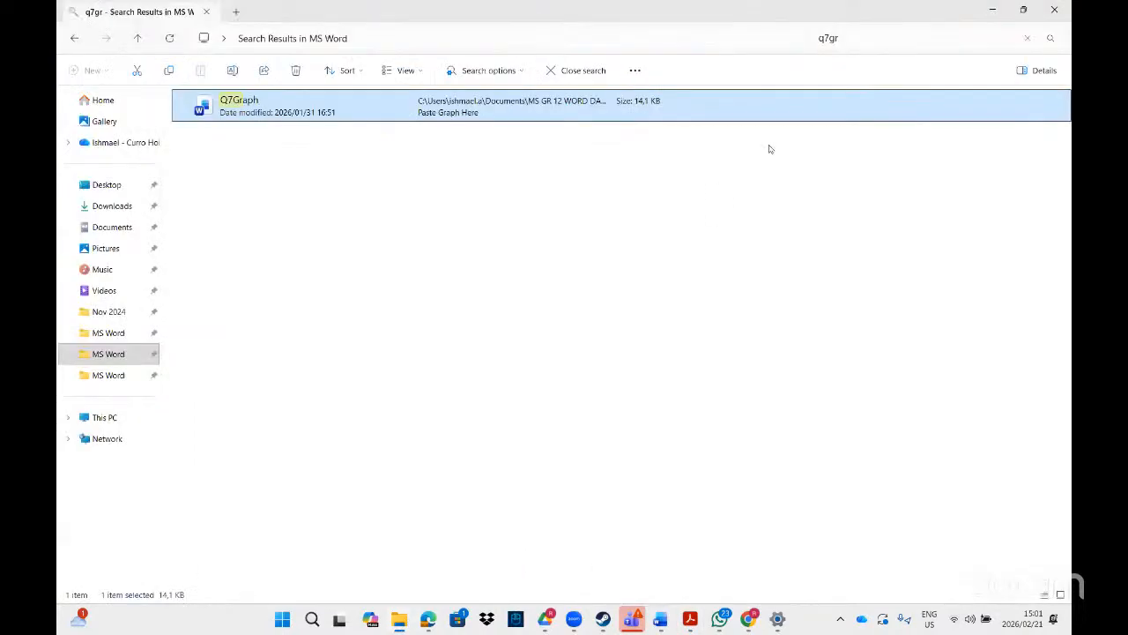
pyautogui.click(1028, 38)
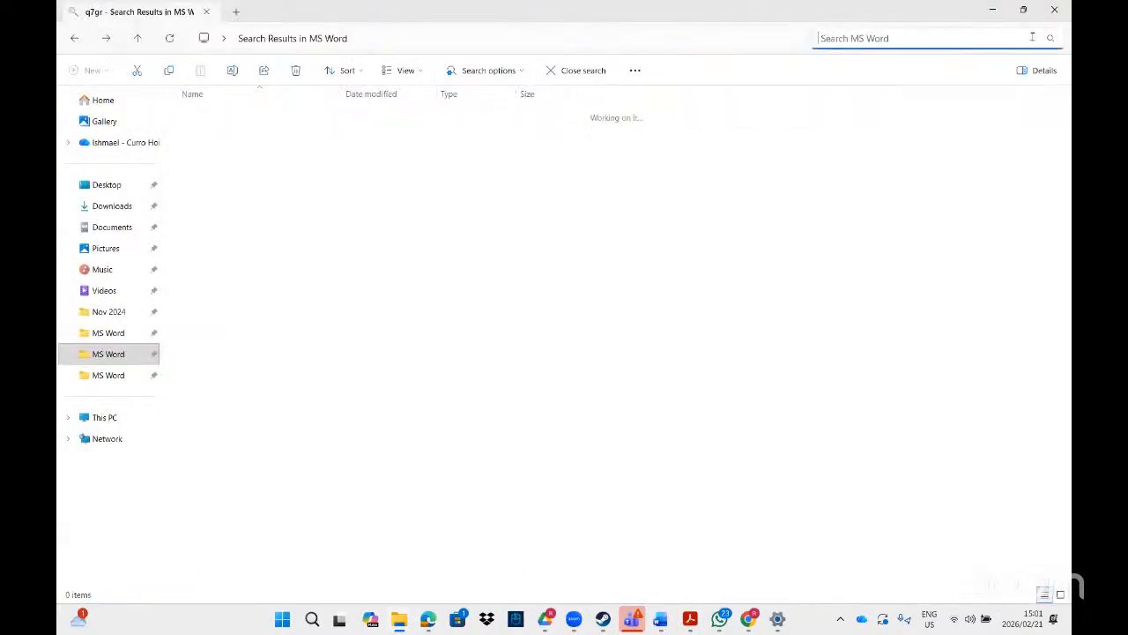
pyautogui.moveTo(1066, 291); pyautogui.dragTo(1059, 384)
pyautogui.scroll(-20, 1041, 457)
pyautogui.scroll(-2, 1023, 547)
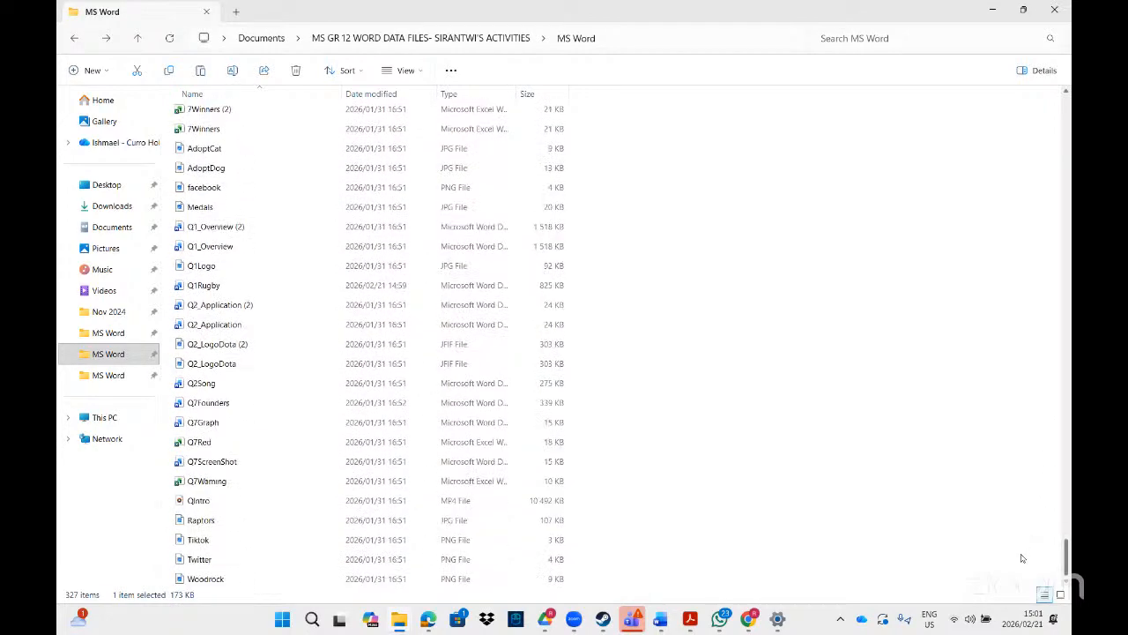
pyautogui.doubleClick(254, 444)
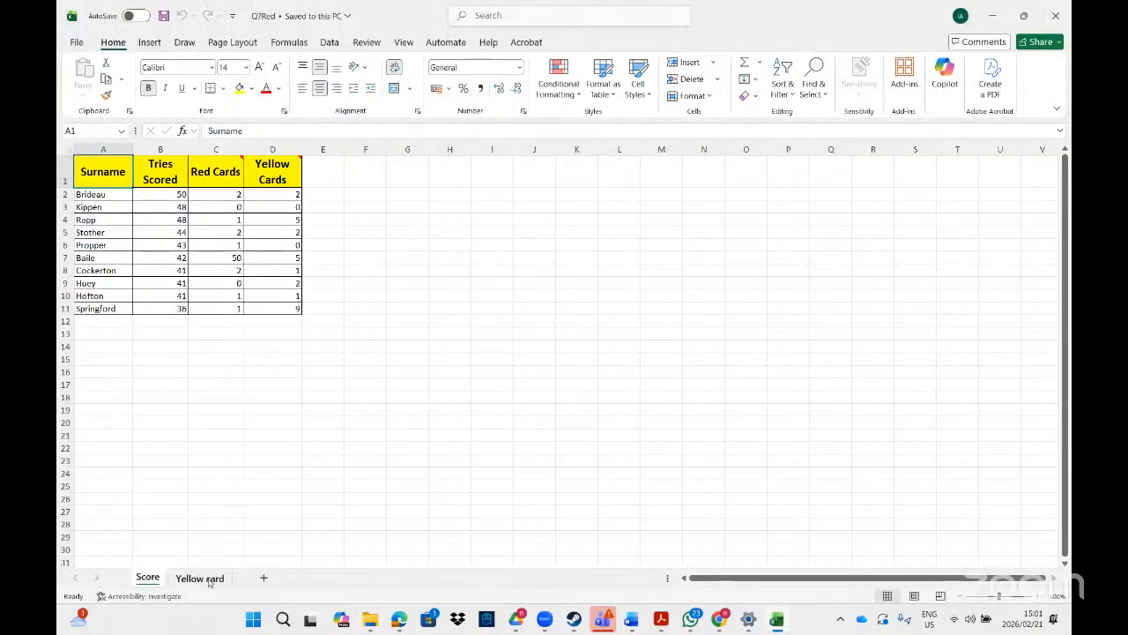
# - Copy the Yellow Cards pie chart from the Yellow card worksheet of Q7Red
pyautogui.click(201, 578)
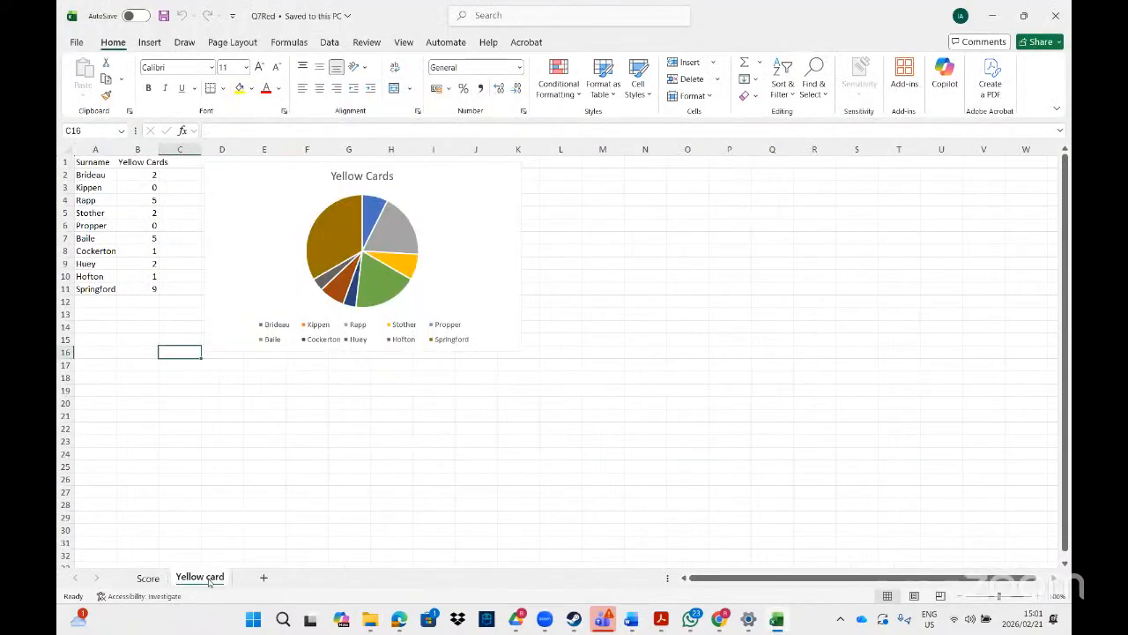
pyautogui.click(438, 173)
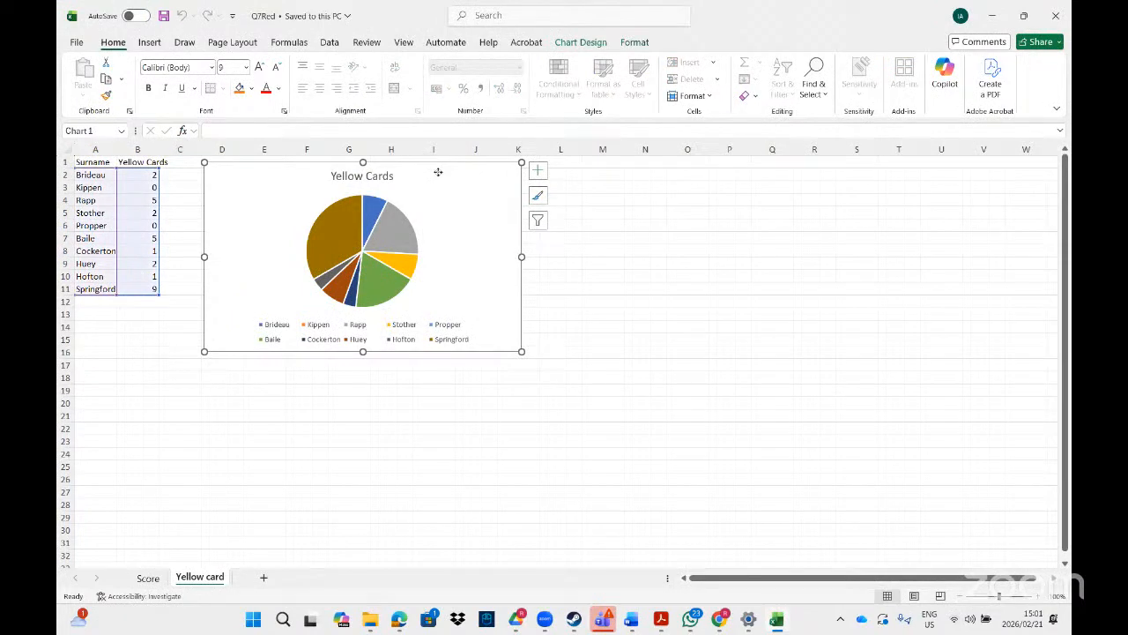
pyautogui.rightClick(439, 174)
pyautogui.click(467, 226)
# - Replace the "Paste Graph Here" heading in Q7Graph with the copied chart as a linked Microsoft Excel Chart Object, rechecking the task instructions before pasting
pyautogui.hotkey('alt', 'Tab')
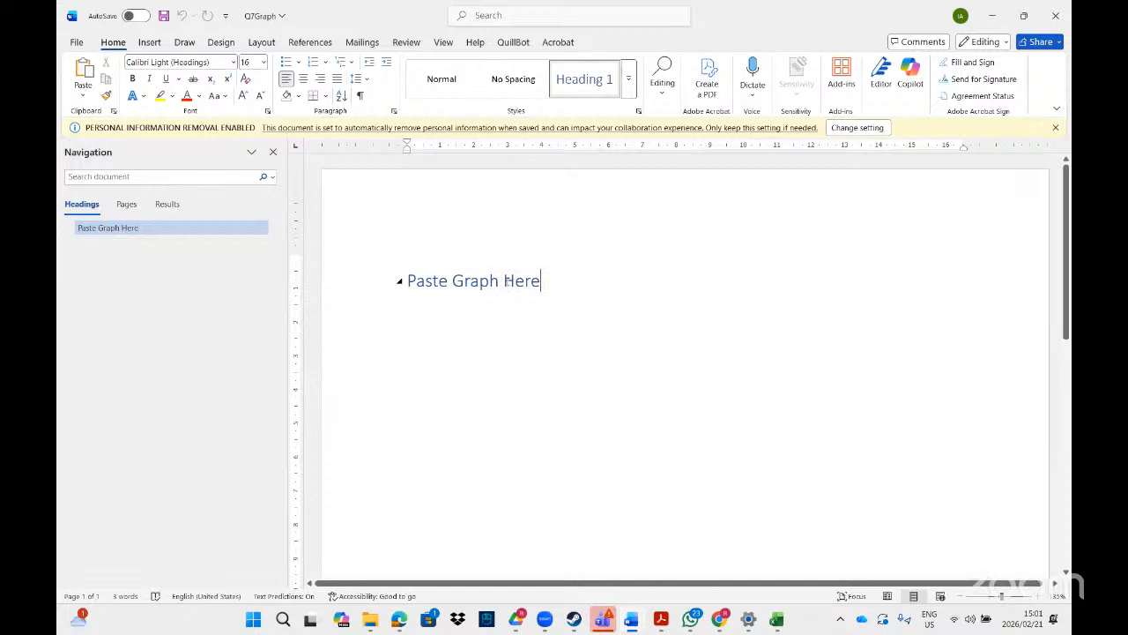
pyautogui.tripleClick(405, 282)
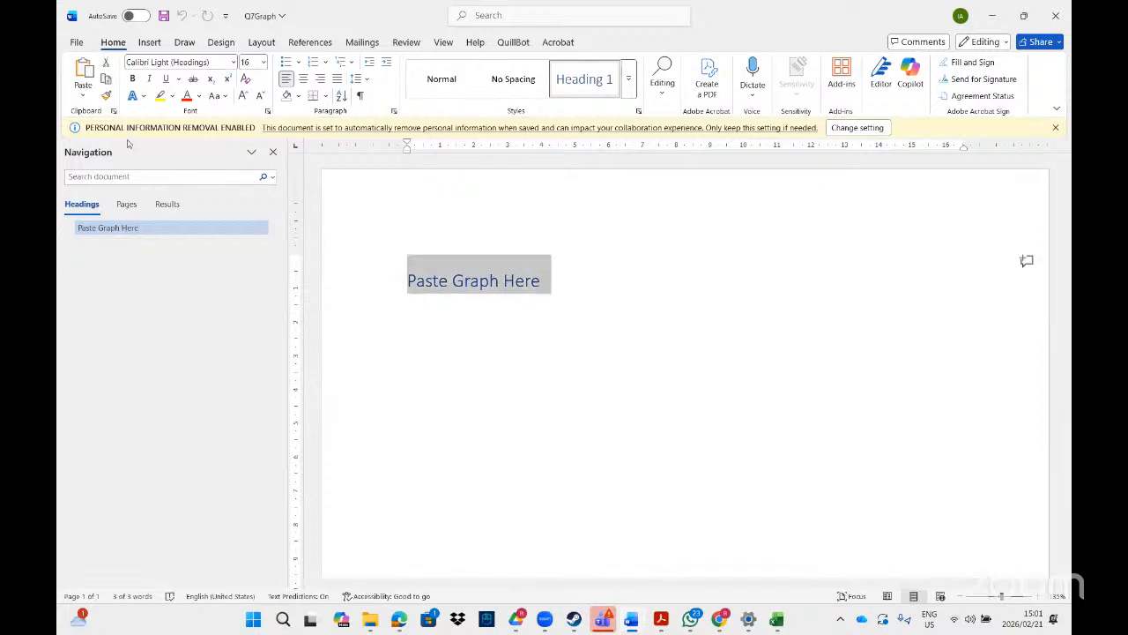
pyautogui.click(82, 101)
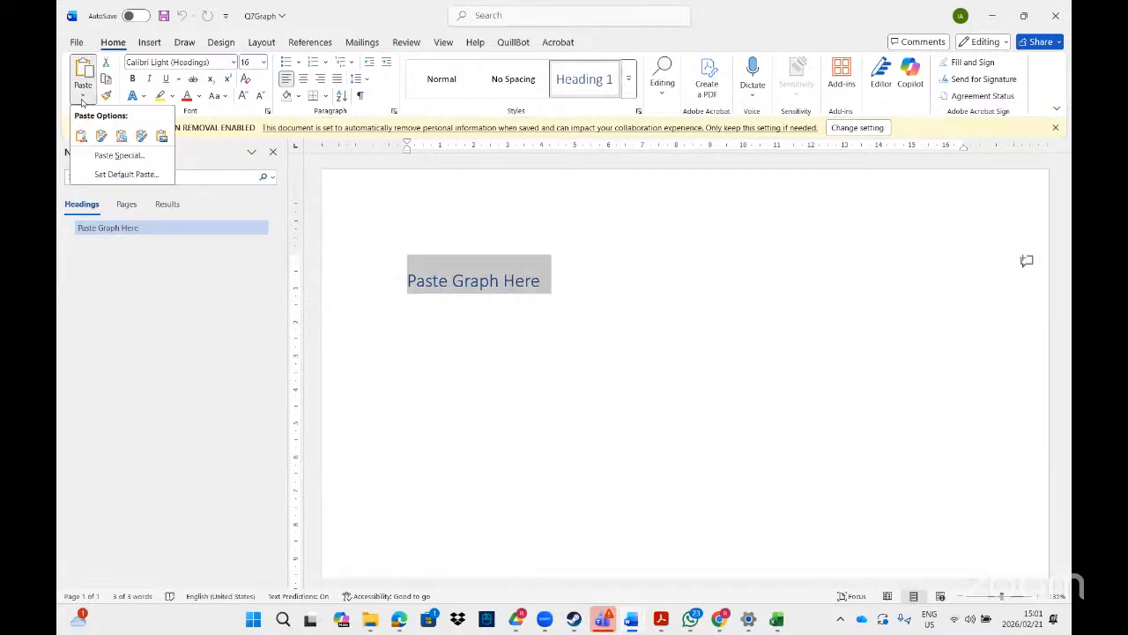
pyautogui.click(119, 155)
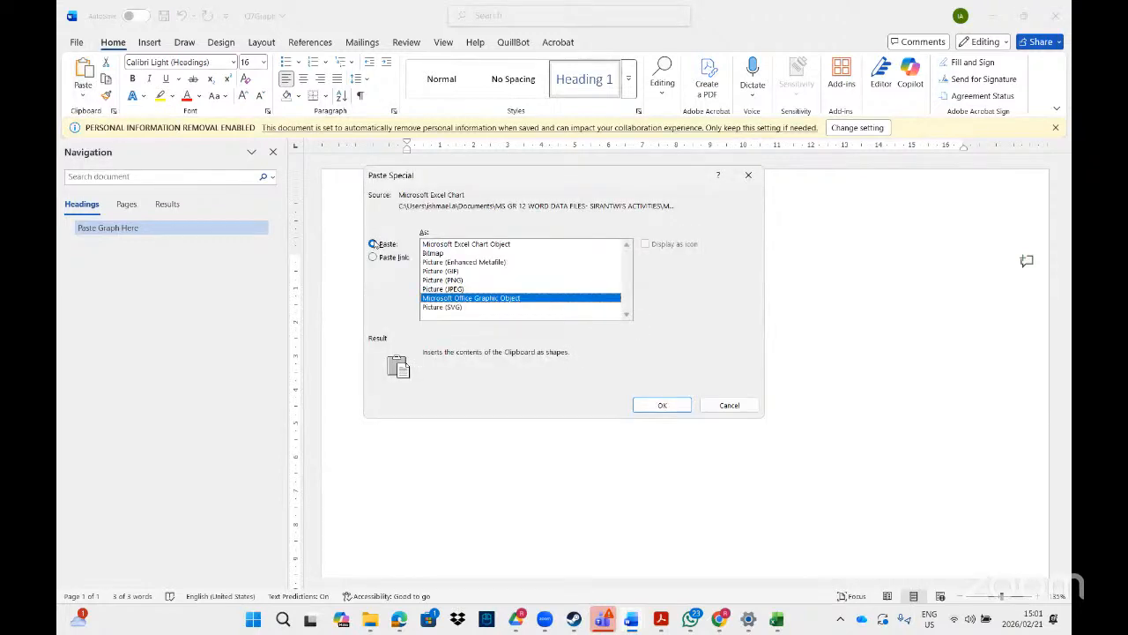
pyautogui.click(451, 245)
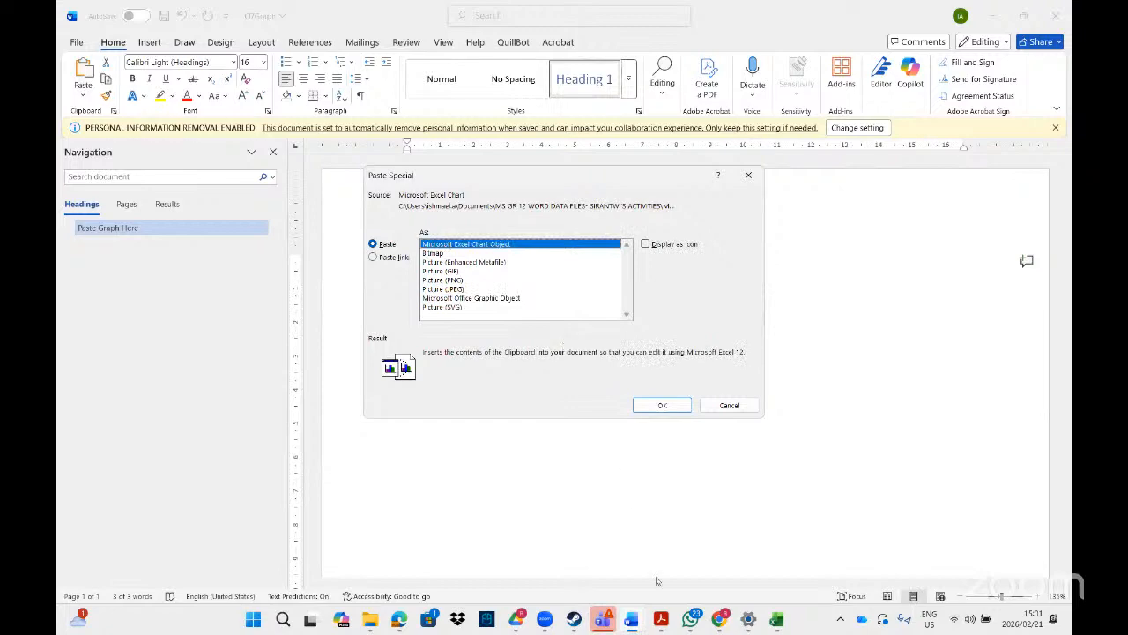
pyautogui.click(658, 621)
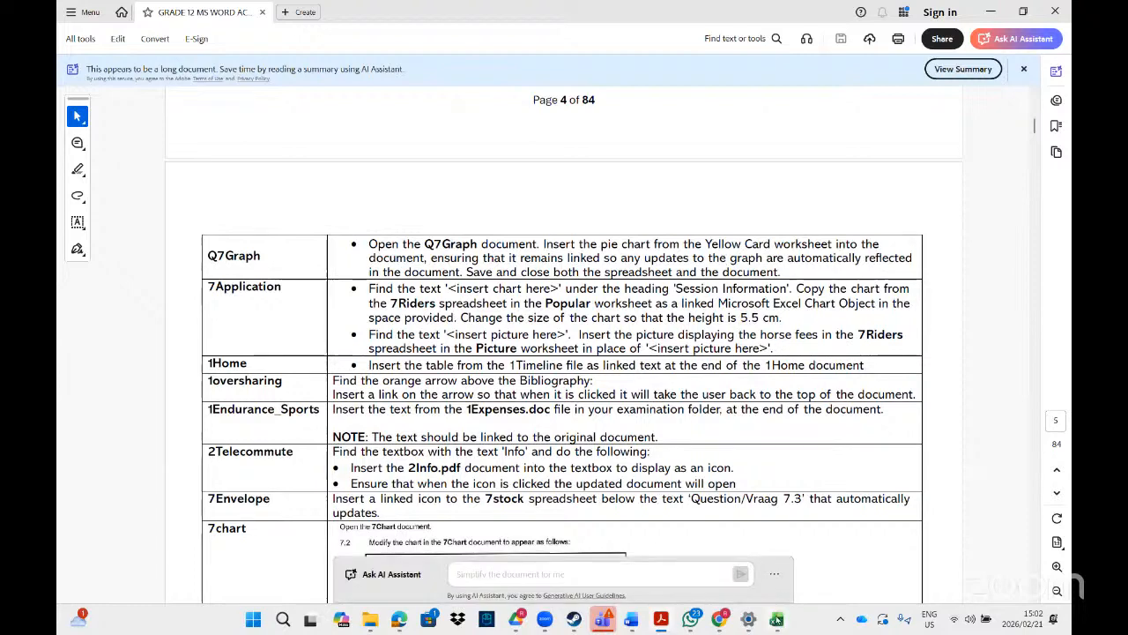
pyautogui.click(776, 620)
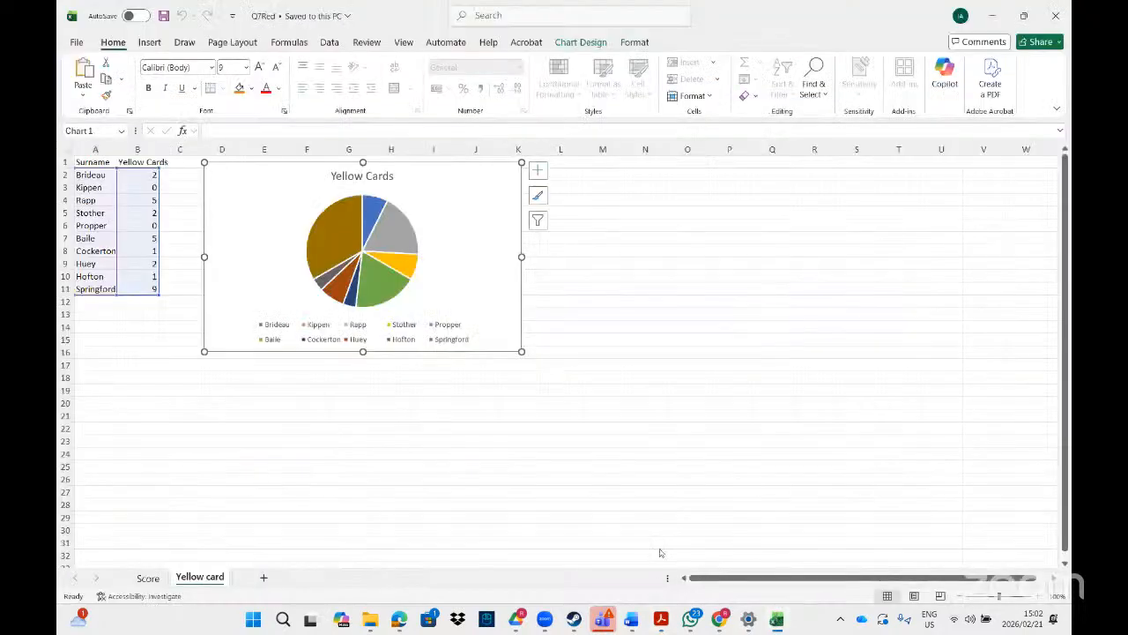
pyautogui.click(1019, 554)
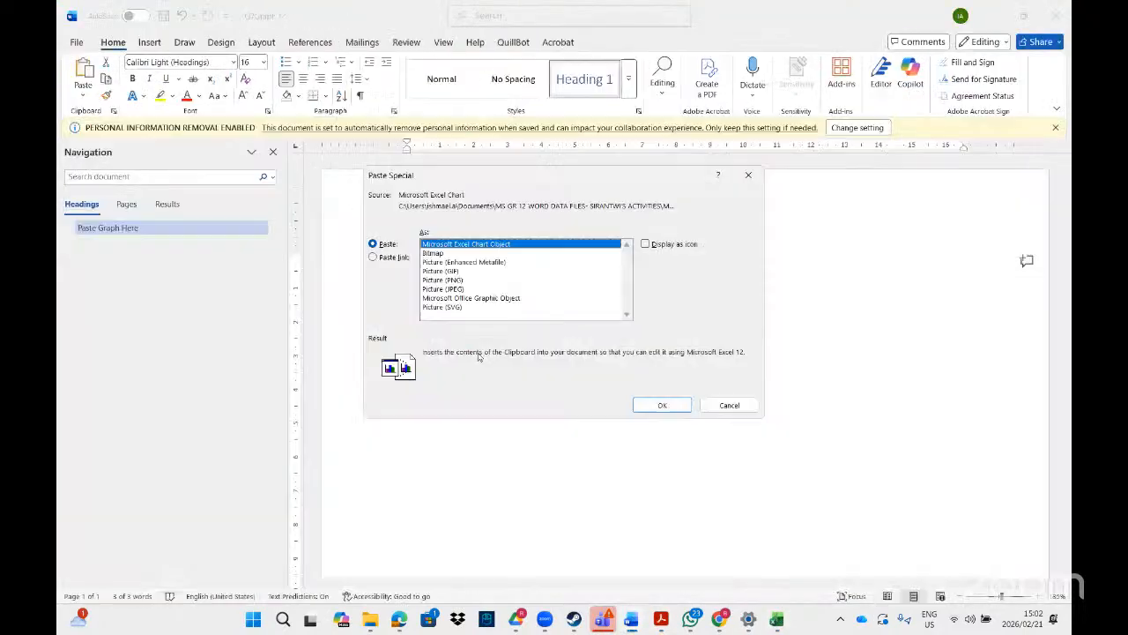
pyautogui.click(395, 257)
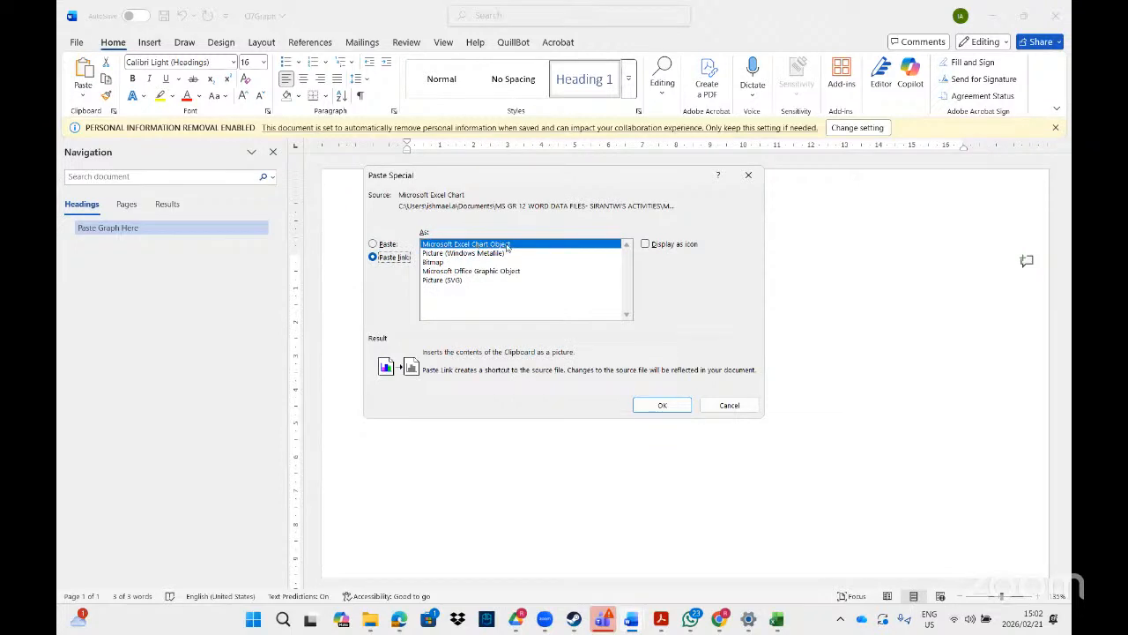
pyautogui.click(672, 405)
# - Finish pasting the linked Microsoft Excel Chart Object into Q7Graph and open the chart's source workbook from the document
pyautogui.click(674, 302)
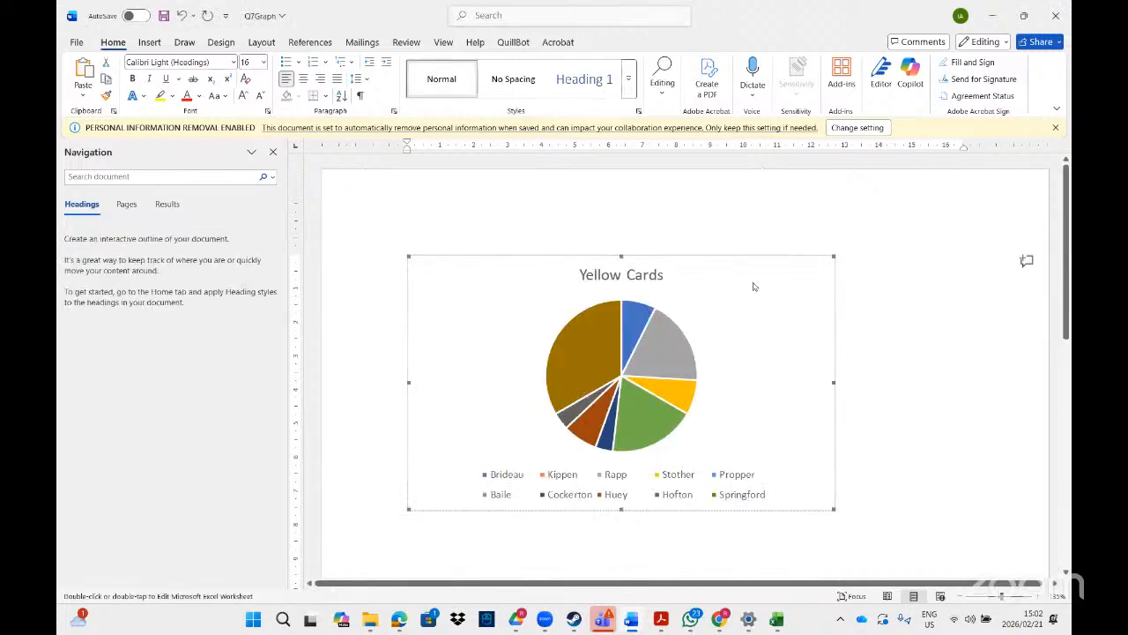
pyautogui.doubleClick(754, 287)
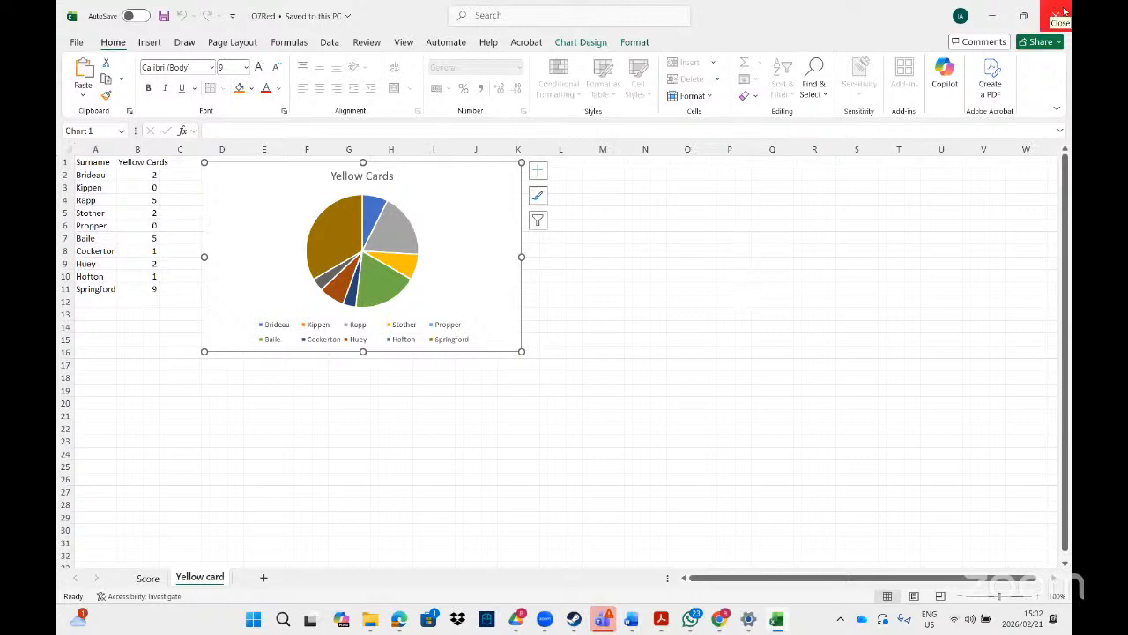
# - Add data labels at Outside End to the Yellow Cards pie chart in the Q7Red spreadsheet
pyautogui.click(661, 326)
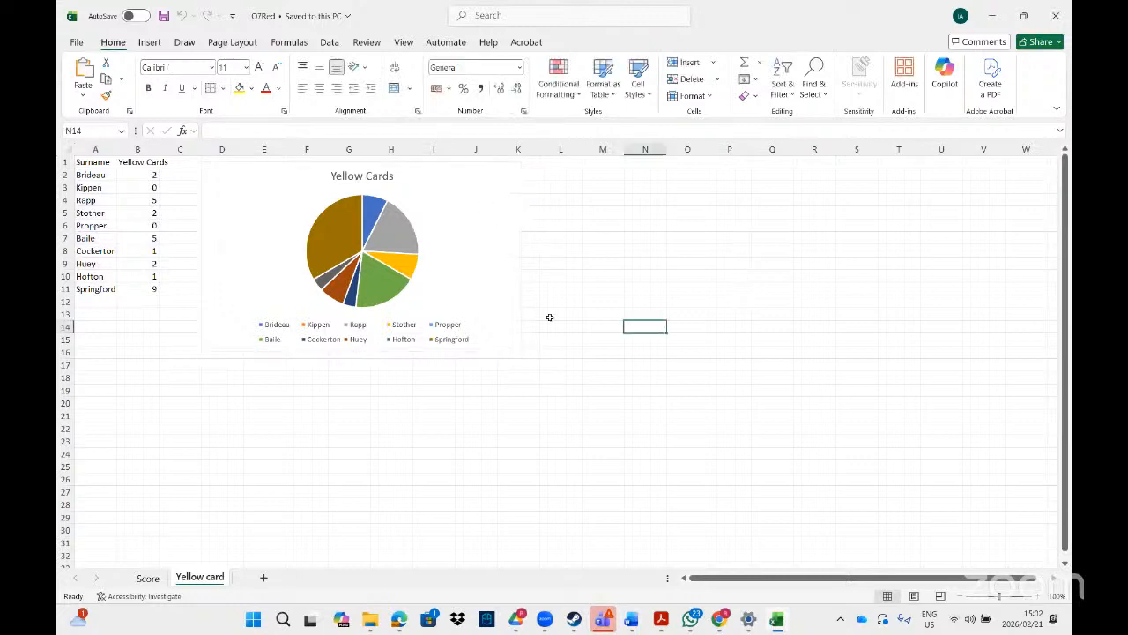
pyautogui.click(486, 180)
pyautogui.click(538, 171)
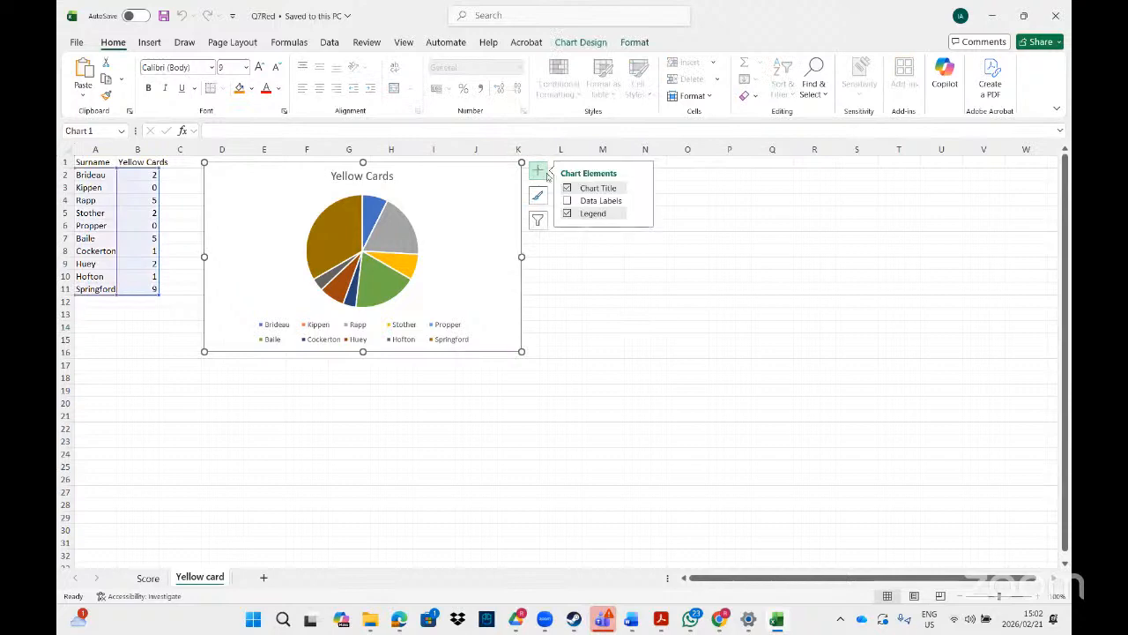
pyautogui.click(640, 201)
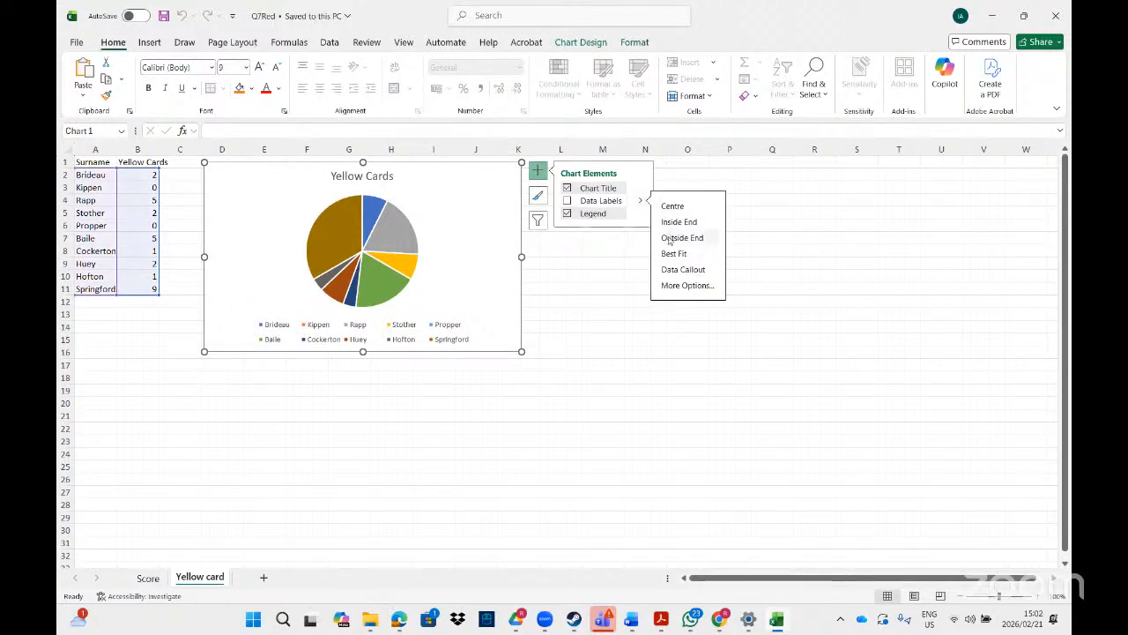
pyautogui.click(682, 238)
pyautogui.click(592, 389)
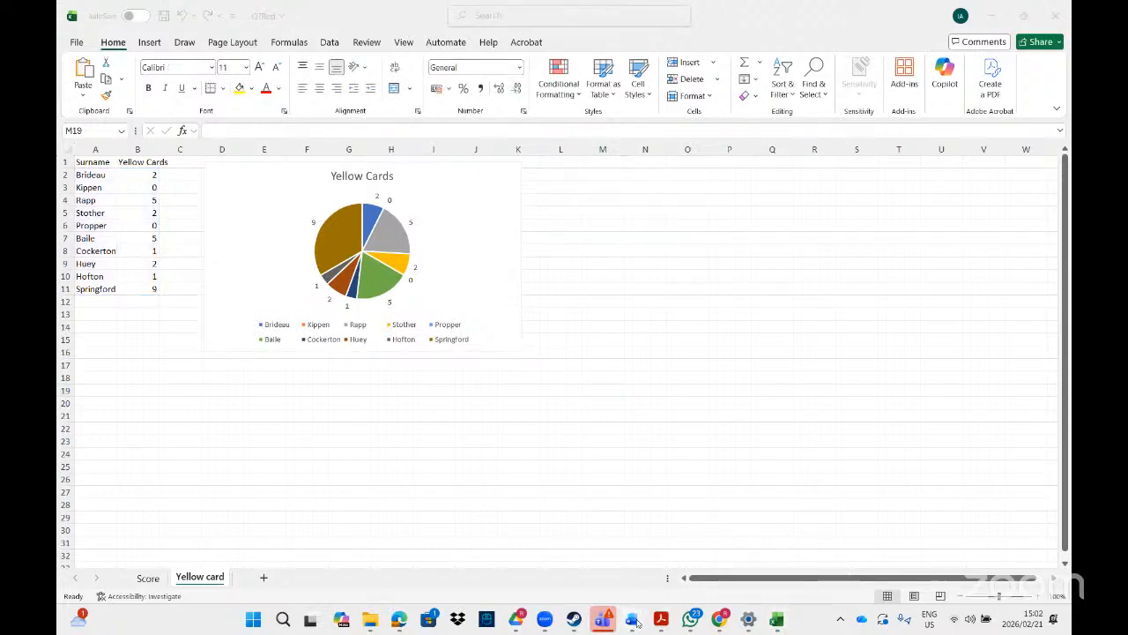
# - Update the link of the Yellow Cards chart in the Q7Graph document and close the document
pyautogui.moveTo(636, 622)
pyautogui.click(1001, 565)
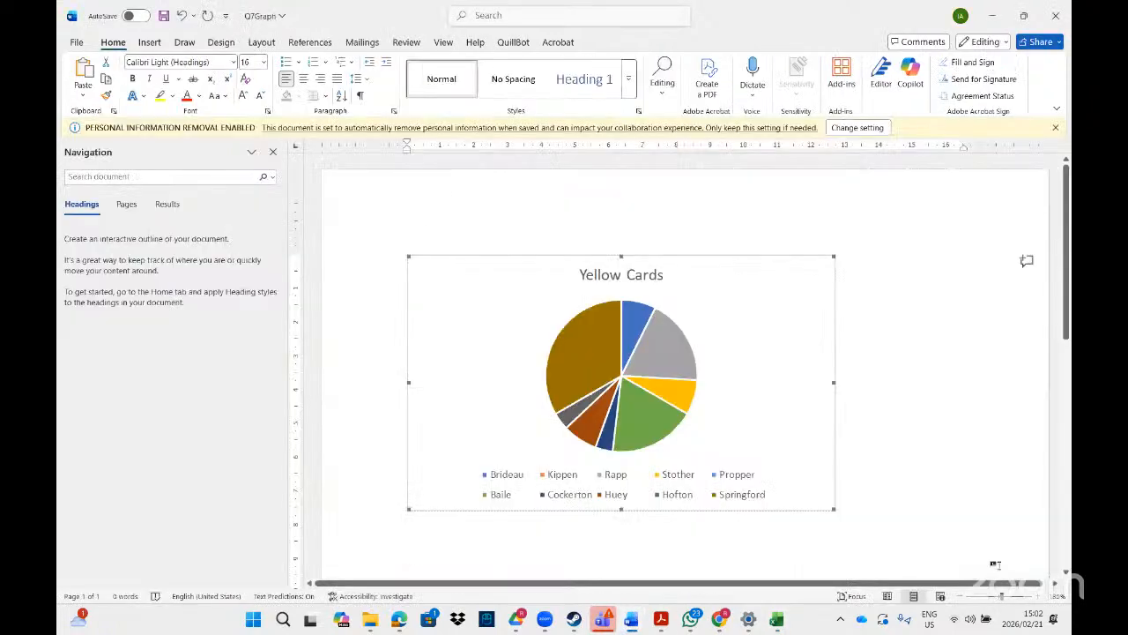
pyautogui.rightClick(901, 404)
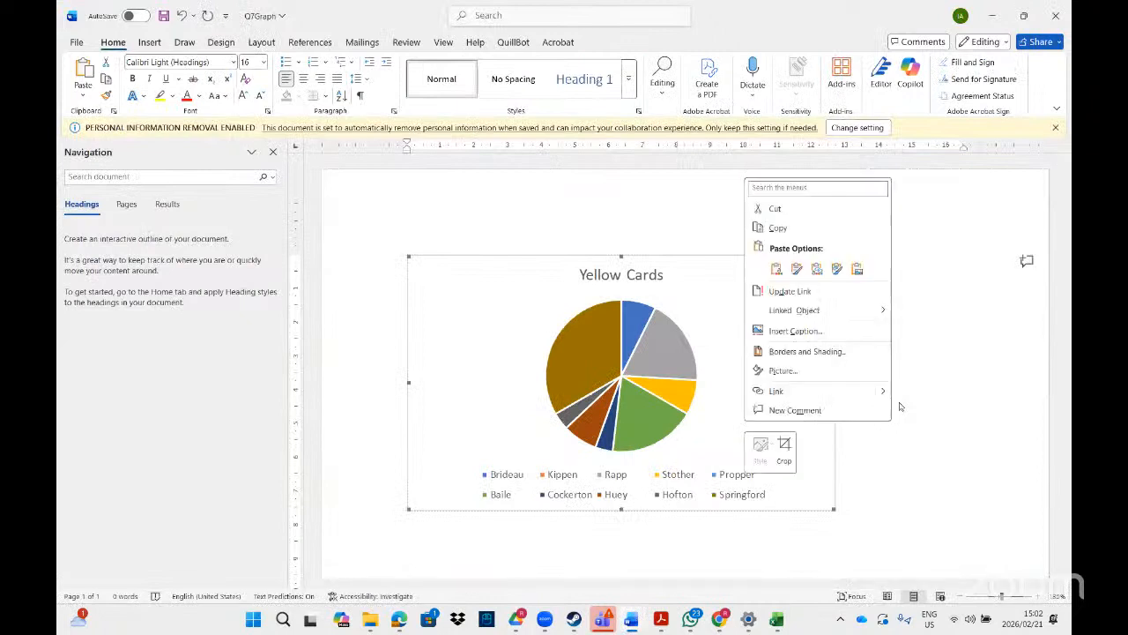
pyautogui.click(797, 296)
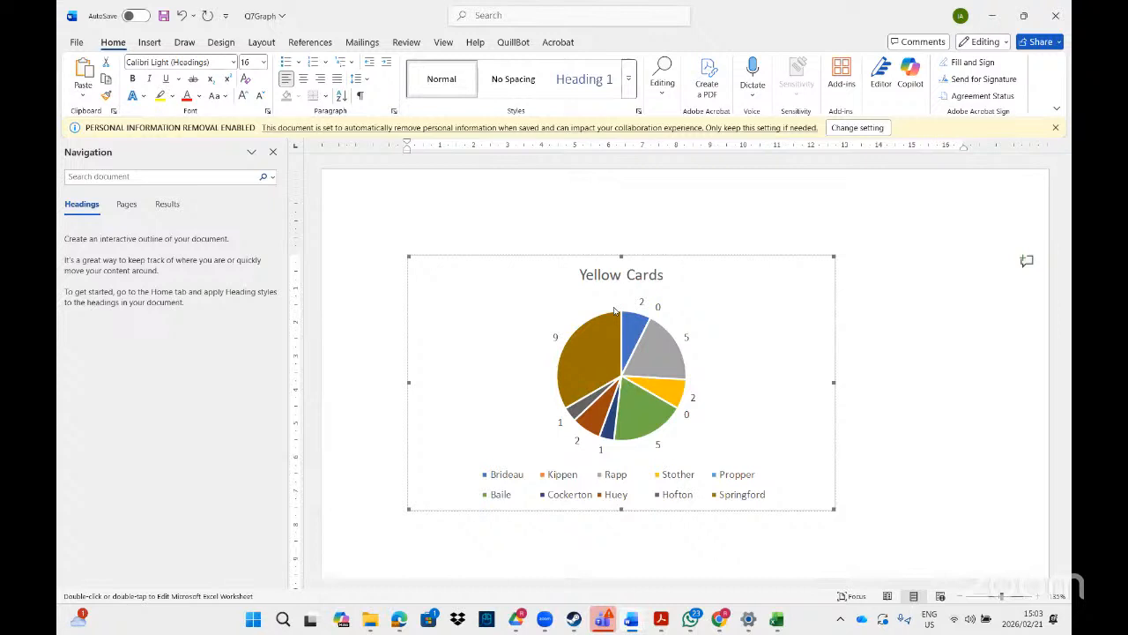
pyautogui.click(1055, 15)
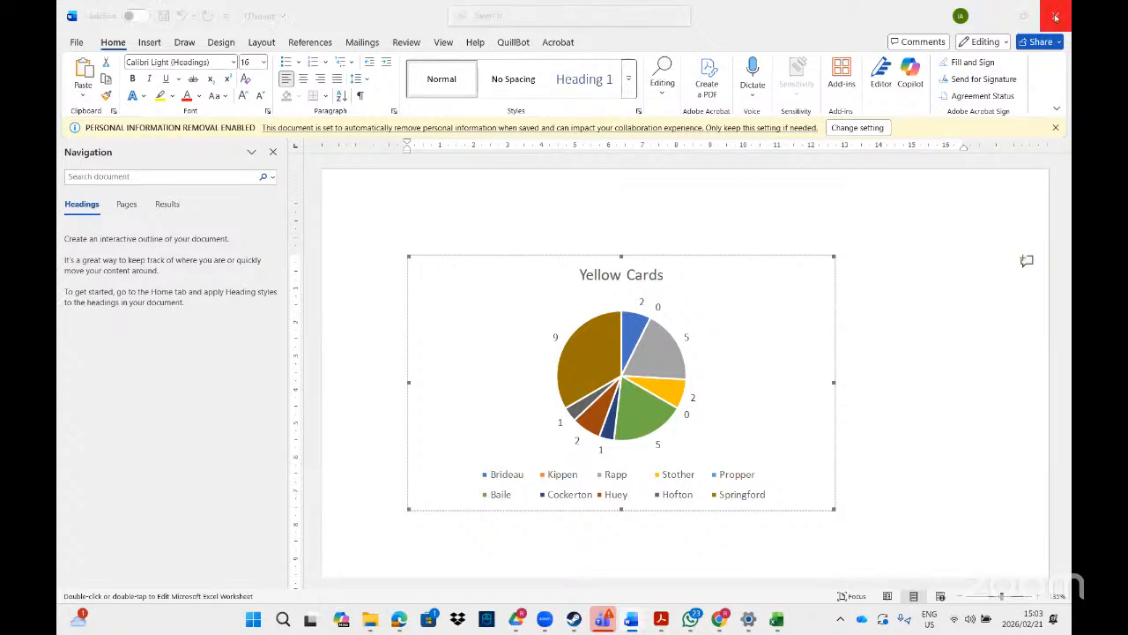
pyautogui.click(657, 486)
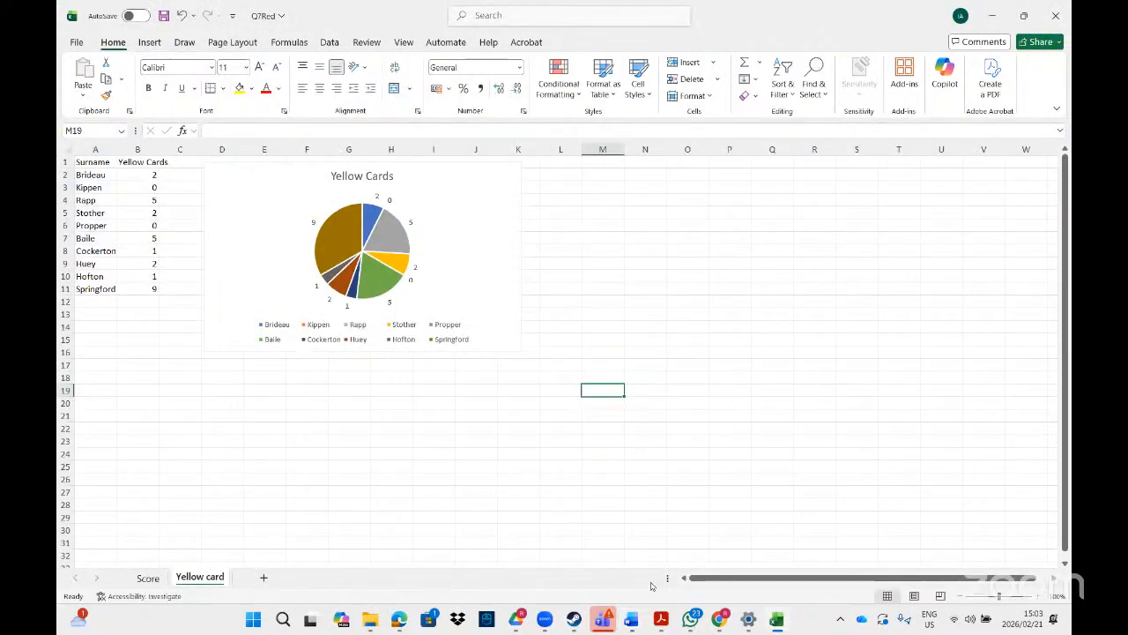
# - Review the tasks following Q7Graph on page 5 of the activities PDF to choose the next activity
pyautogui.click(660, 619)
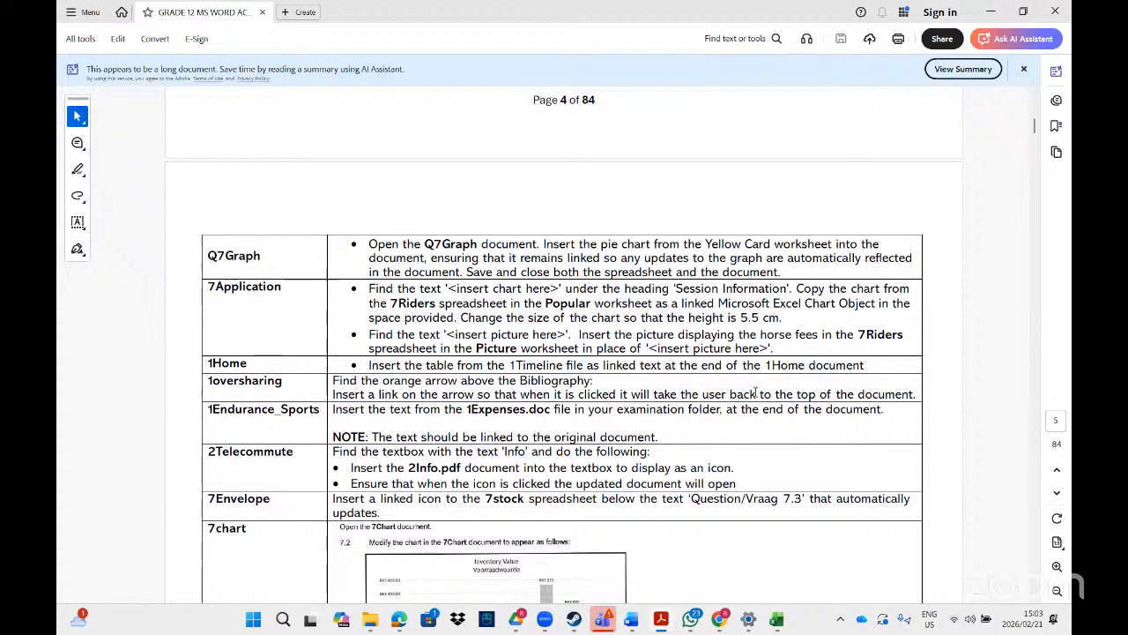
pyautogui.click(1036, 600)
pyautogui.click(1036, 602)
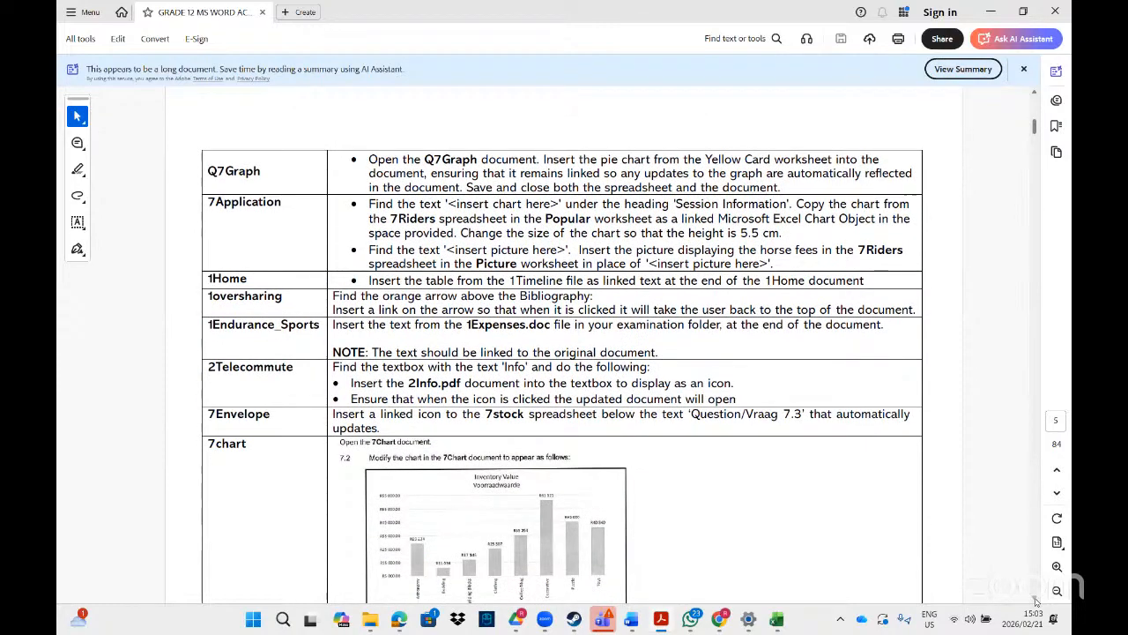
pyautogui.click(1036, 602)
pyautogui.click(1036, 602)
pyautogui.click(1036, 602)
pyautogui.click(1036, 602)
pyautogui.click(1036, 602)
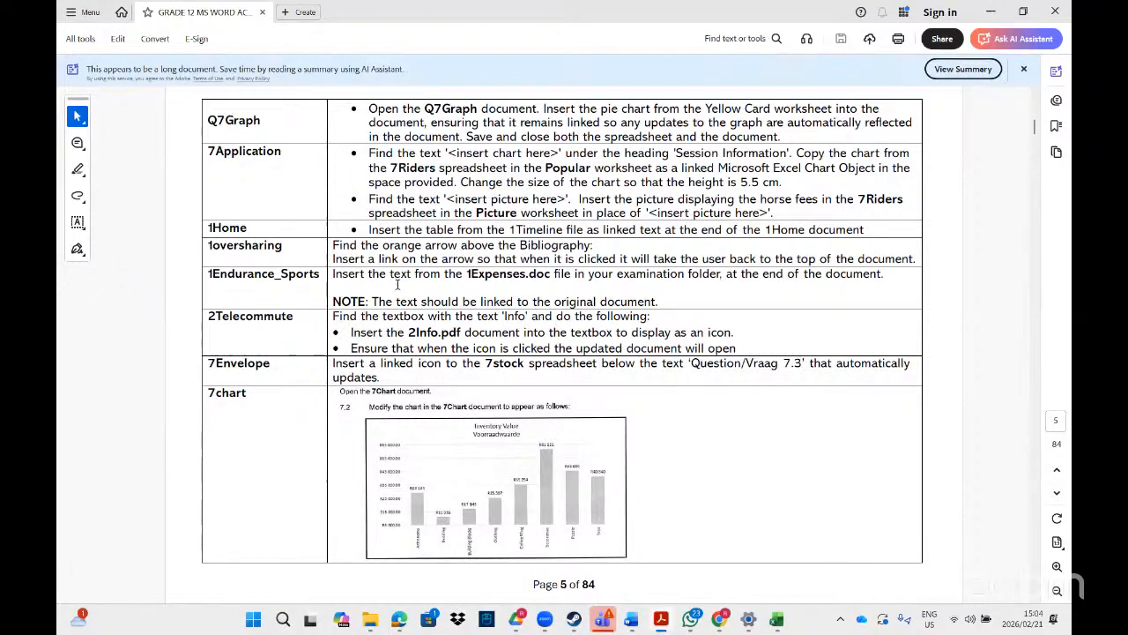
# - Search the MS Word folder for "1oversha" and open the 1Oversharing document
pyautogui.moveTo(628, 569)
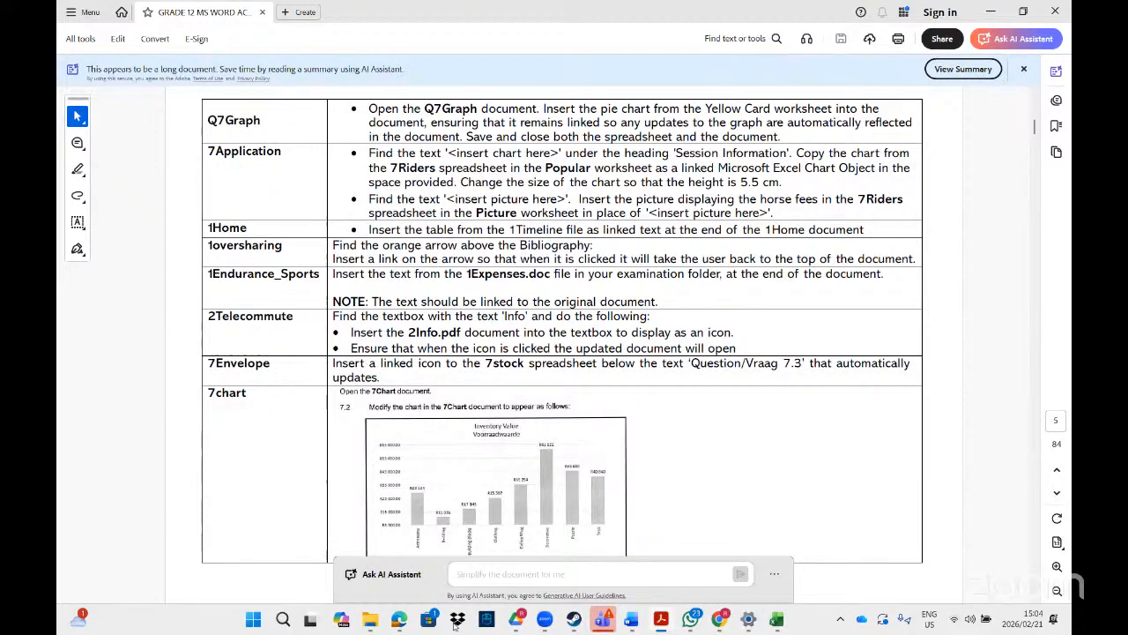
pyautogui.moveTo(370, 619)
pyautogui.click(505, 539)
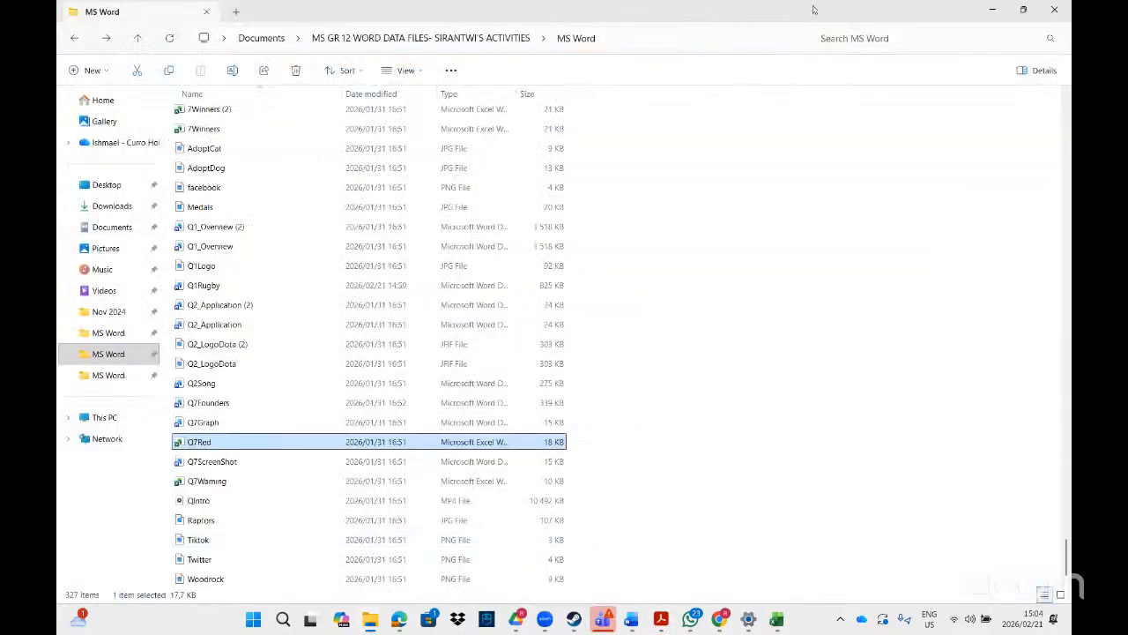
pyautogui.click(880, 39)
pyautogui.write('1oversha')
pyautogui.doubleClick(288, 115)
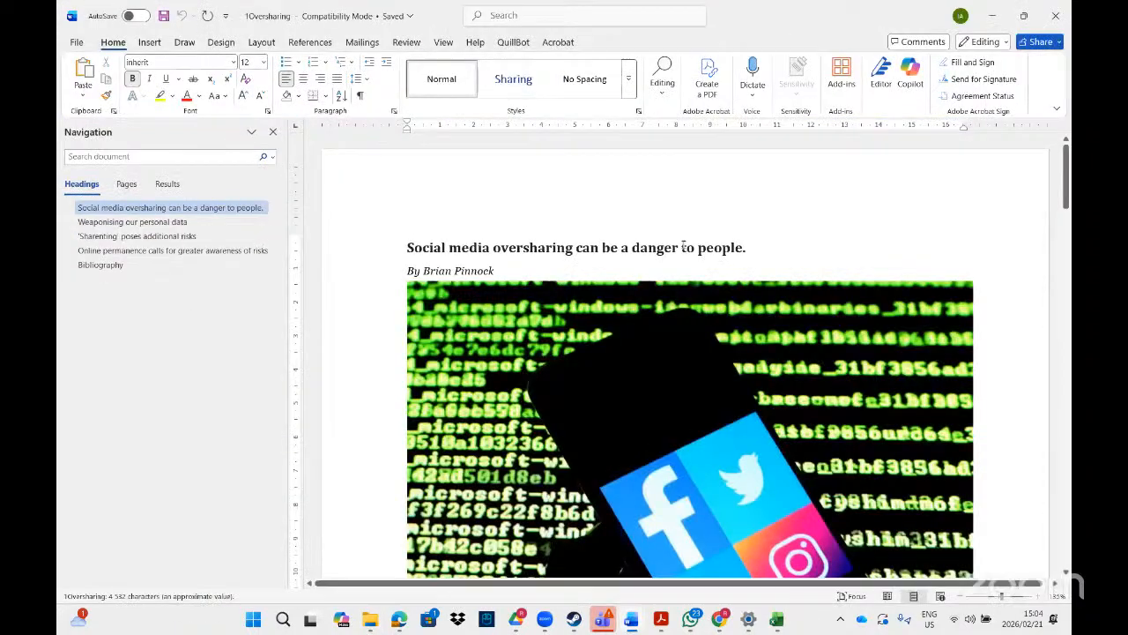
# - Find the orange arrow above the Bibliography heading in 1Oversharing, rechecking the task instructions in the activities PDF
pyautogui.moveTo(1066, 176); pyautogui.dragTo(1067, 574)
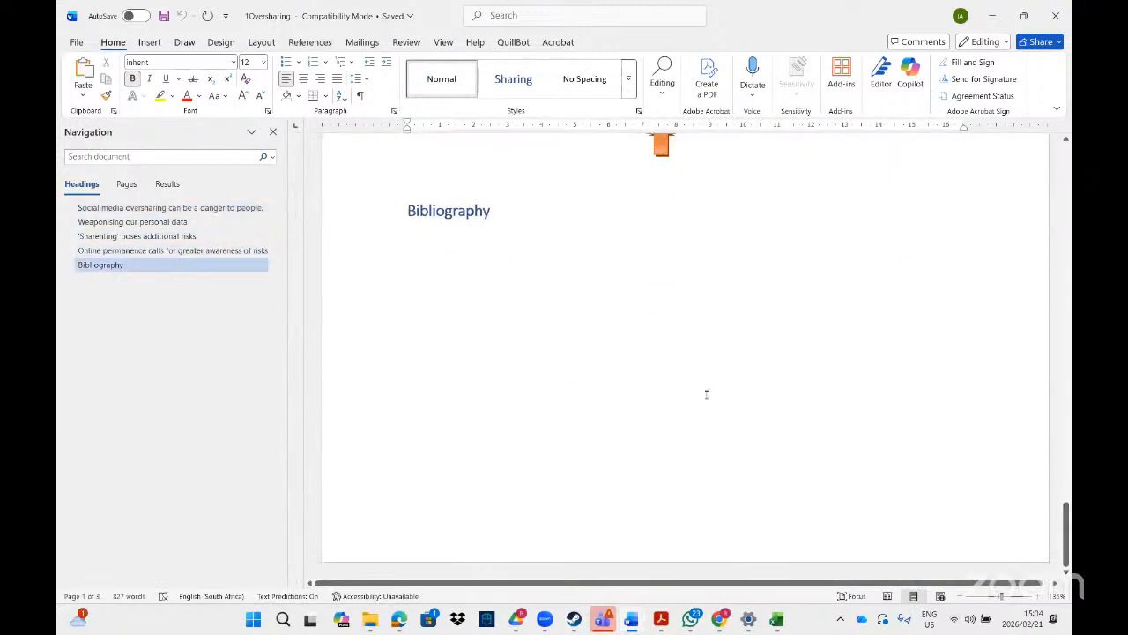
pyautogui.click(498, 213)
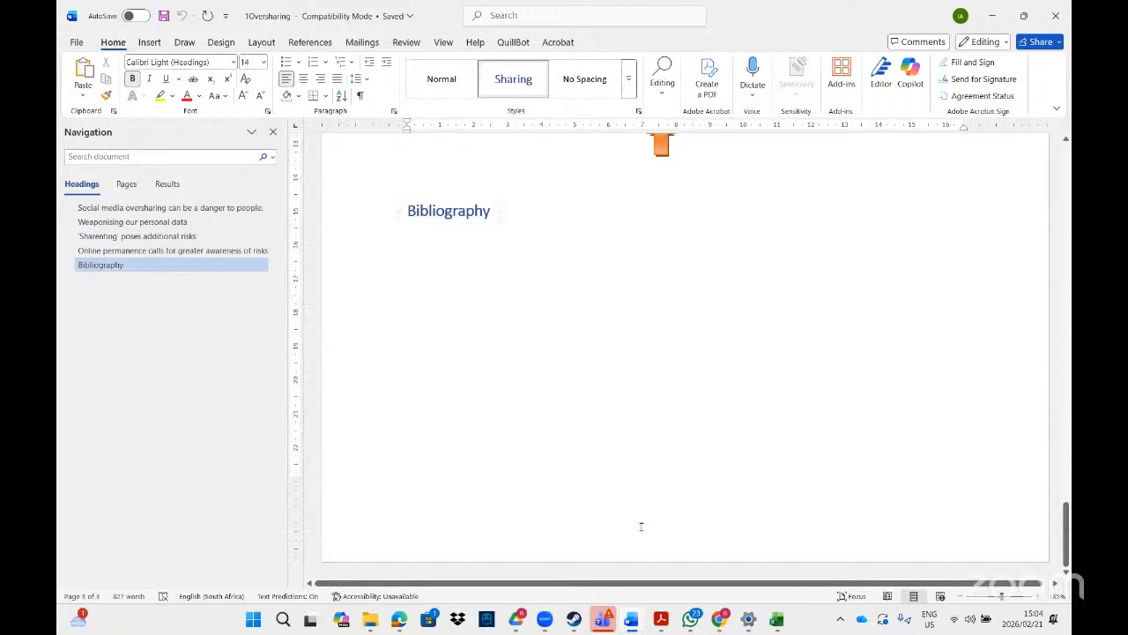
pyautogui.click(657, 623)
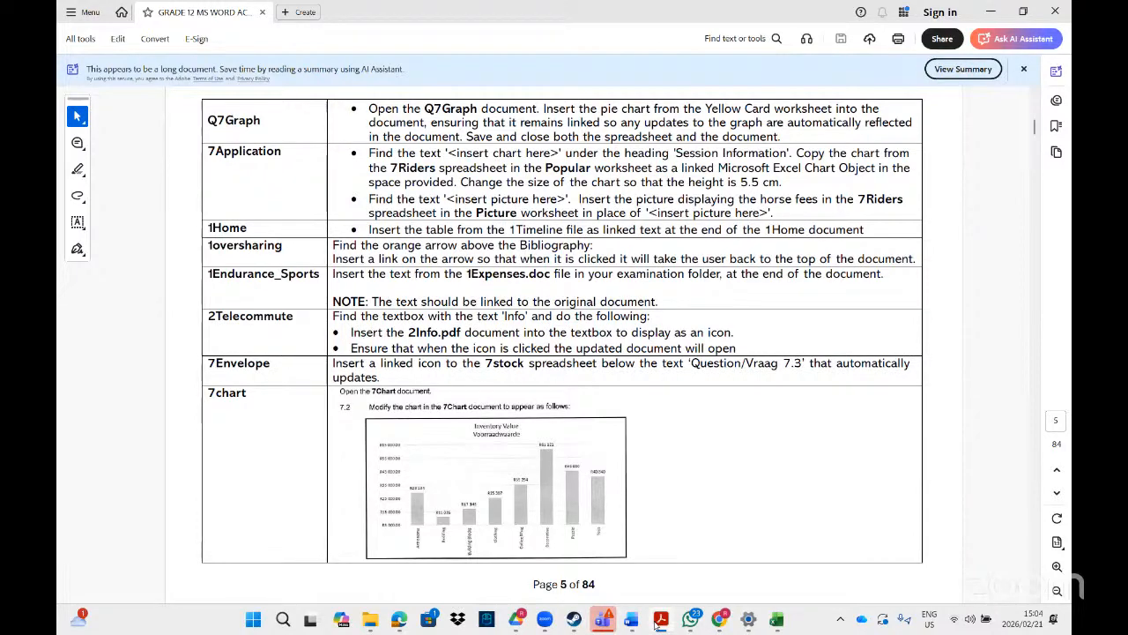
pyautogui.click(675, 620)
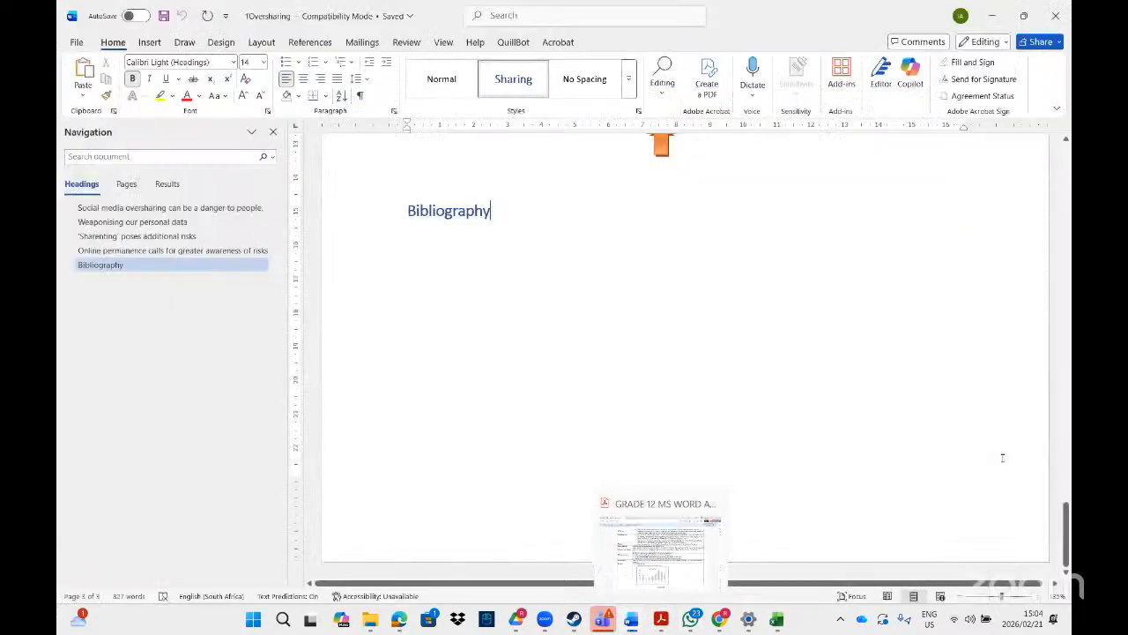
pyautogui.moveTo(1064, 510); pyautogui.dragTo(1065, 460)
# - Link the orange arrow above the Bibliography to Top of the Document and follow the link to test it
pyautogui.click(663, 454)
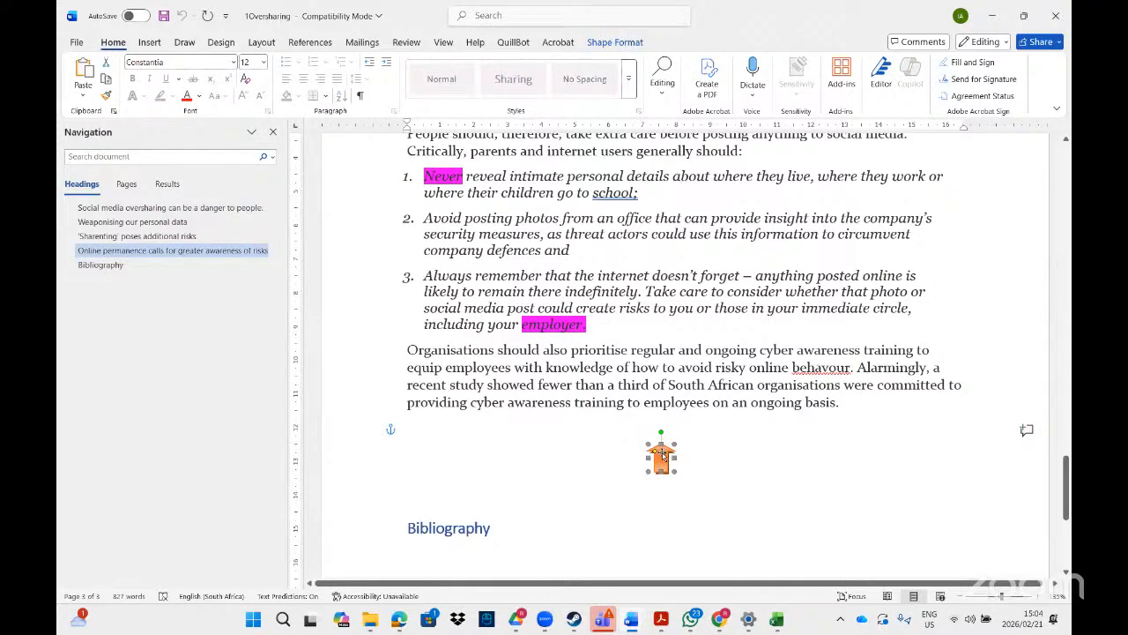
pyautogui.rightClick(662, 453)
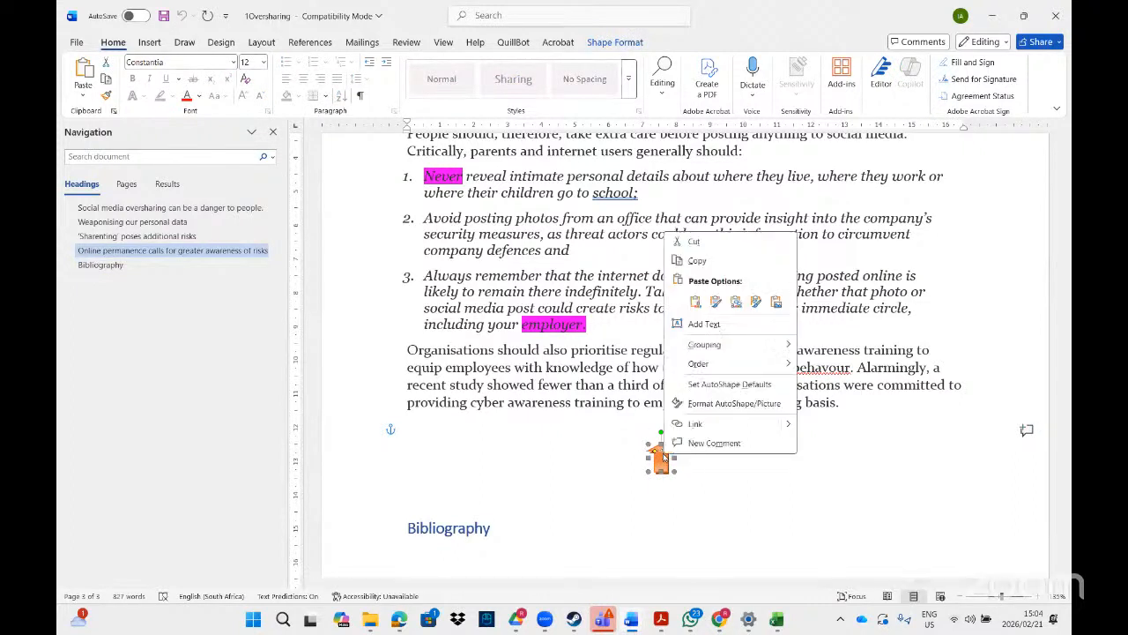
pyautogui.click(696, 424)
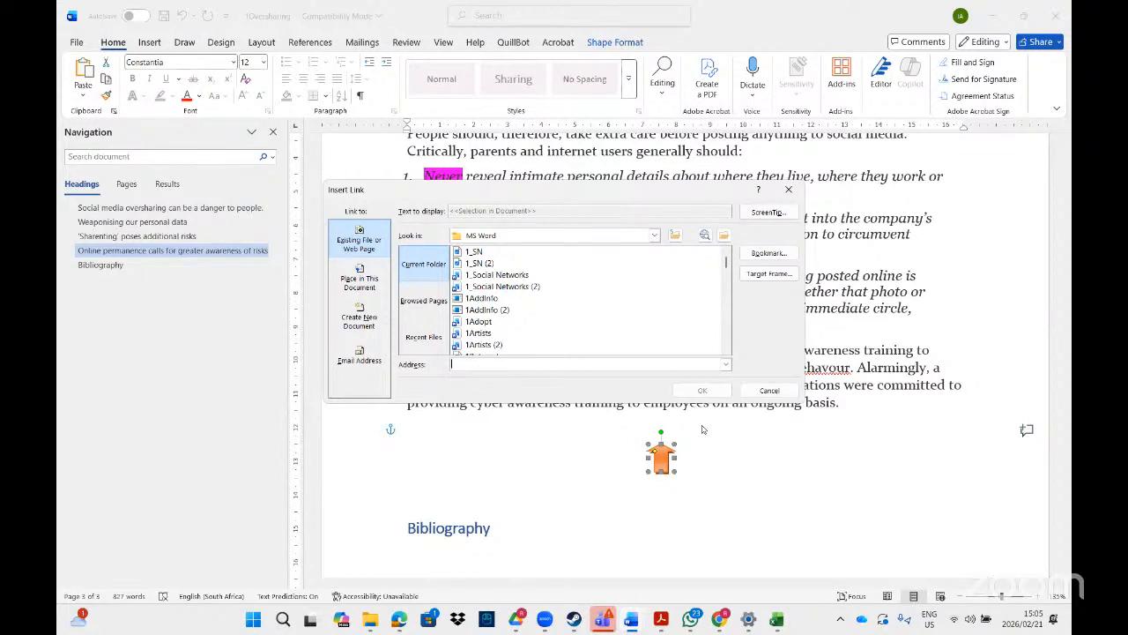
pyautogui.click(362, 281)
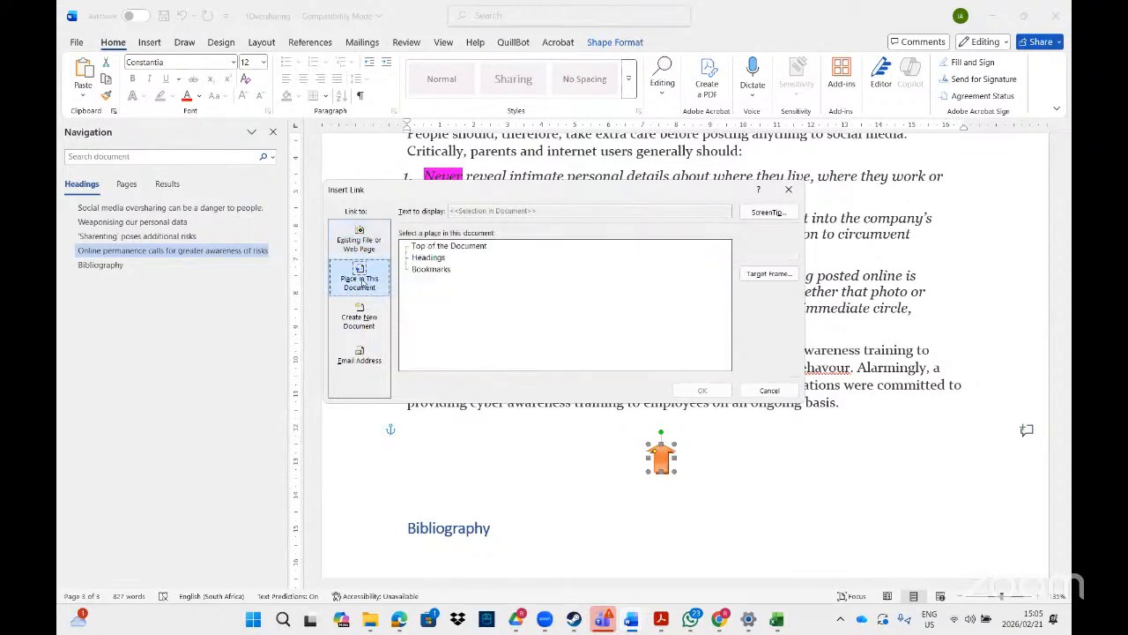
pyautogui.click(445, 250)
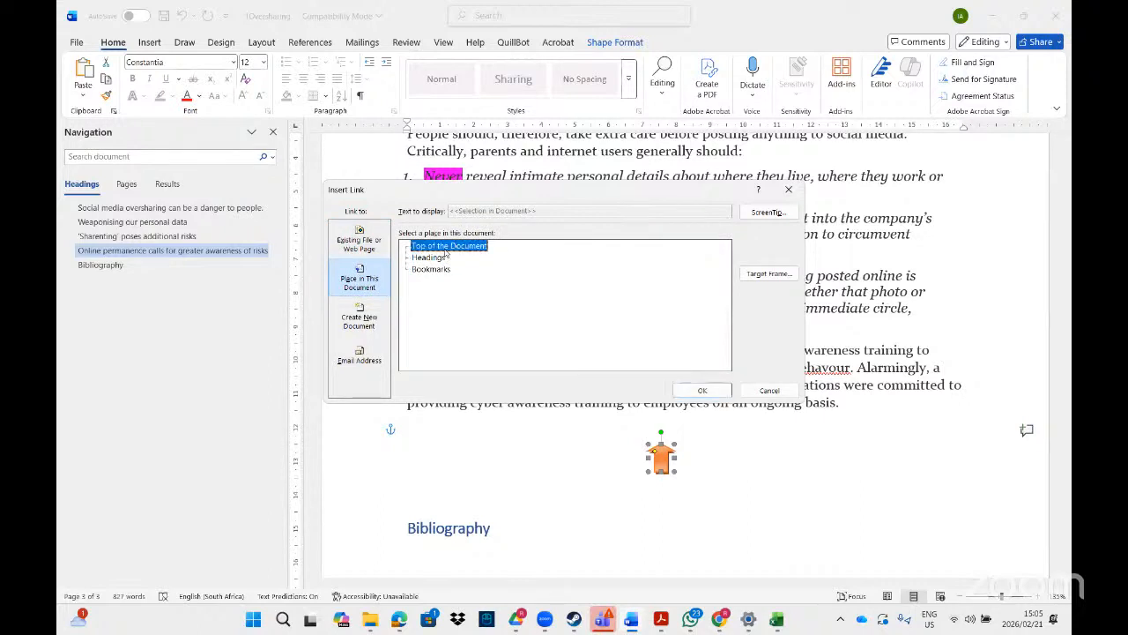
pyautogui.click(702, 390)
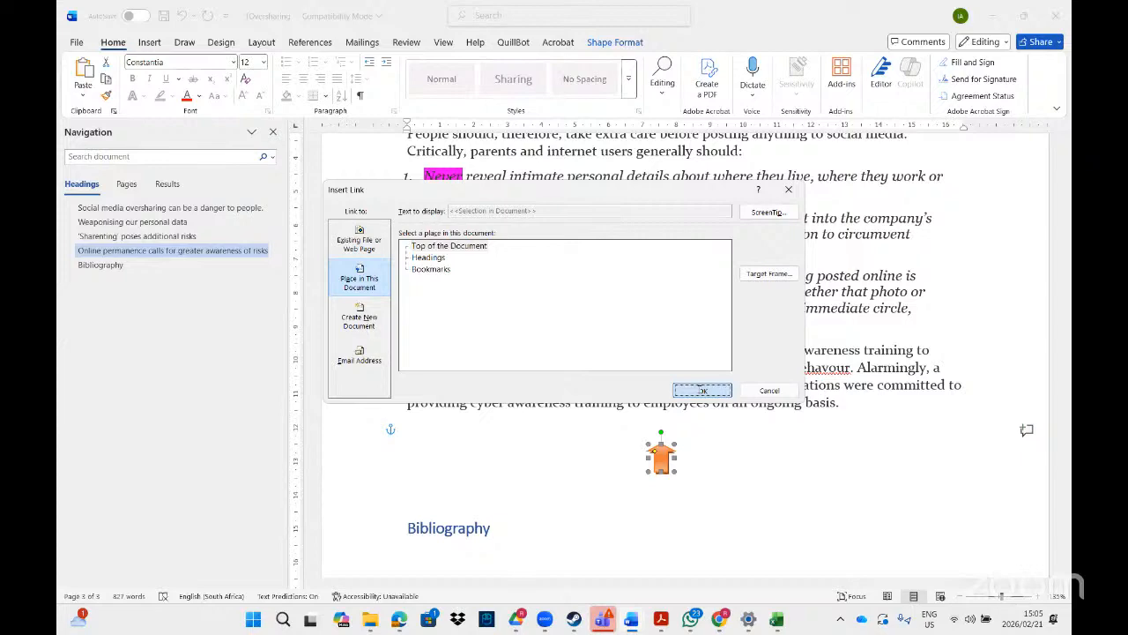
pyautogui.click(750, 485)
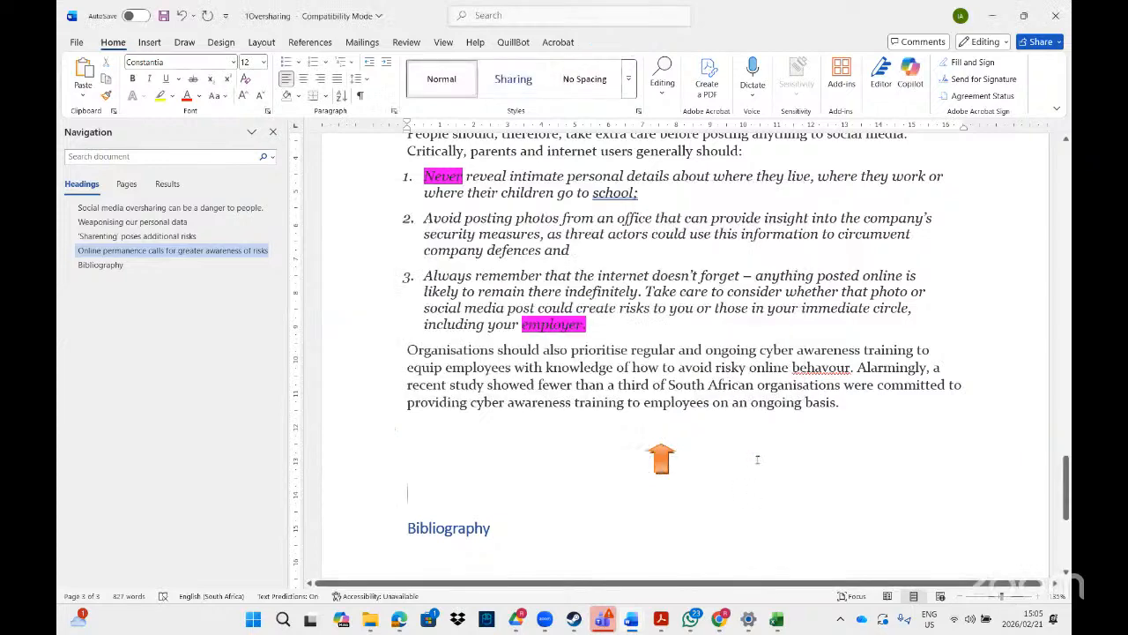
pyautogui.keyDown('ctrl'); pyautogui.click(662, 459); pyautogui.keyUp('ctrl')
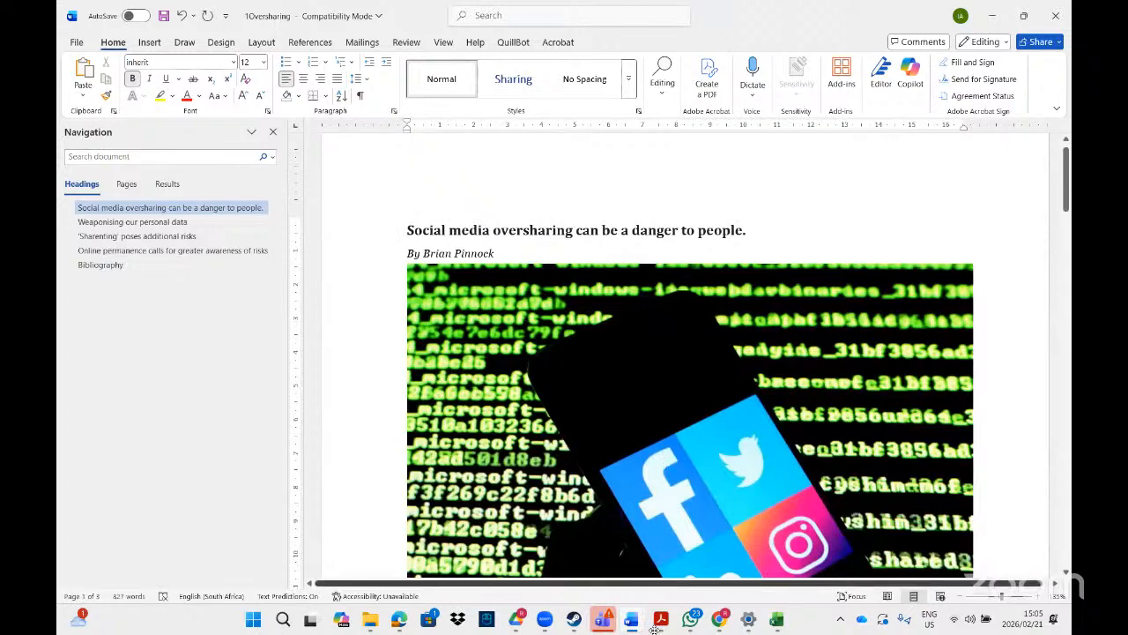
# - Return to the activities PDF and look through the tasks after 1oversharing, down to the Page Setup section
pyautogui.click(660, 622)
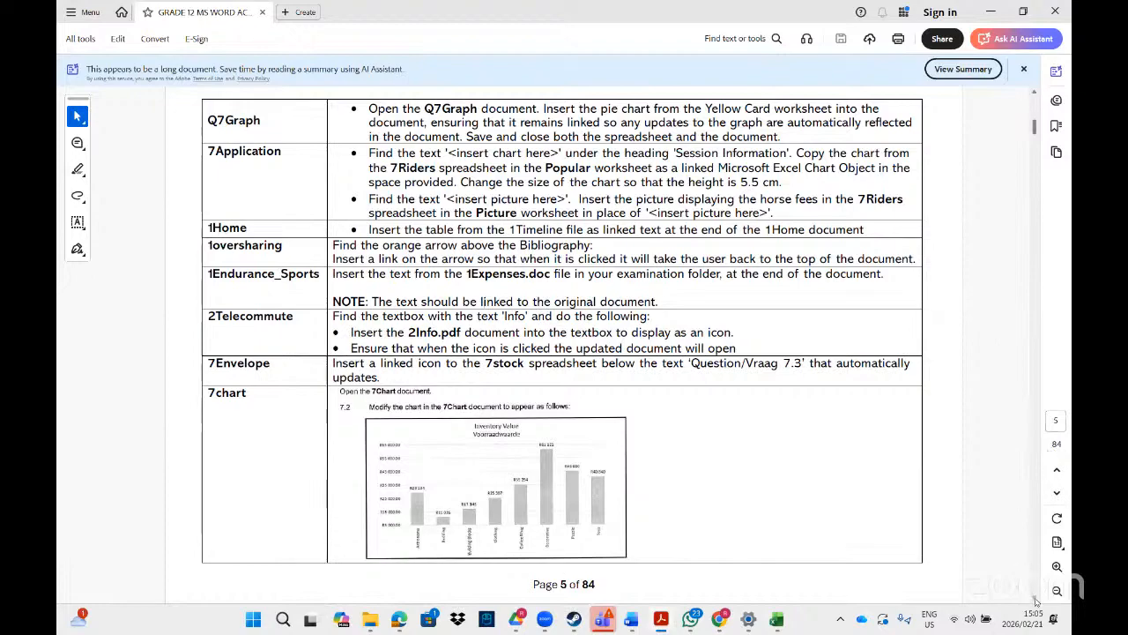
pyautogui.scroll(-10, 1036, 600)
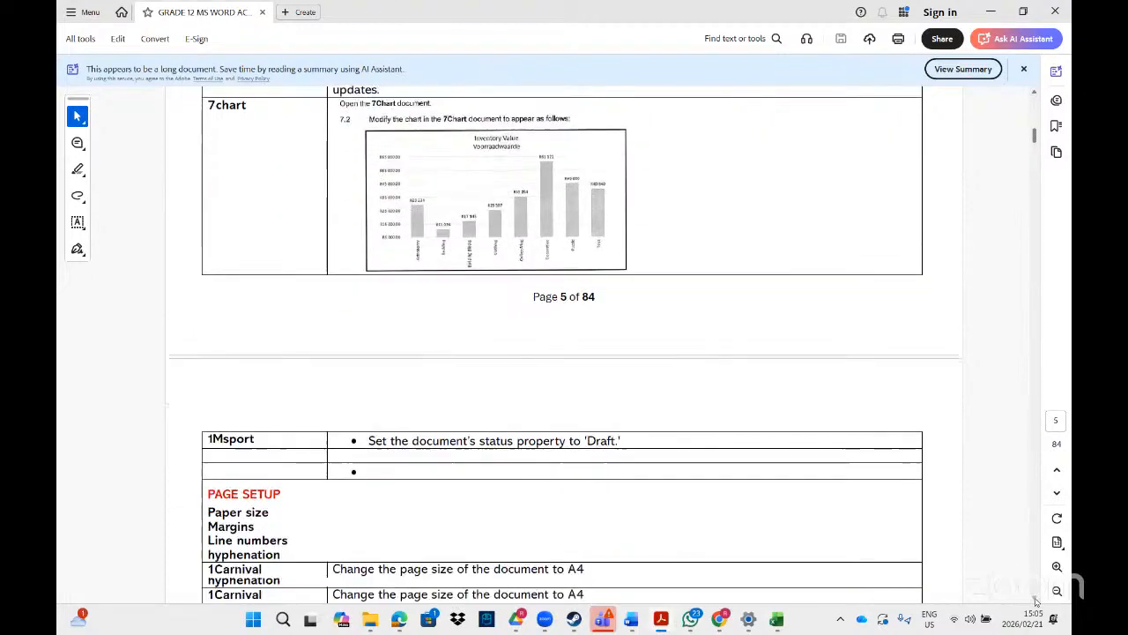